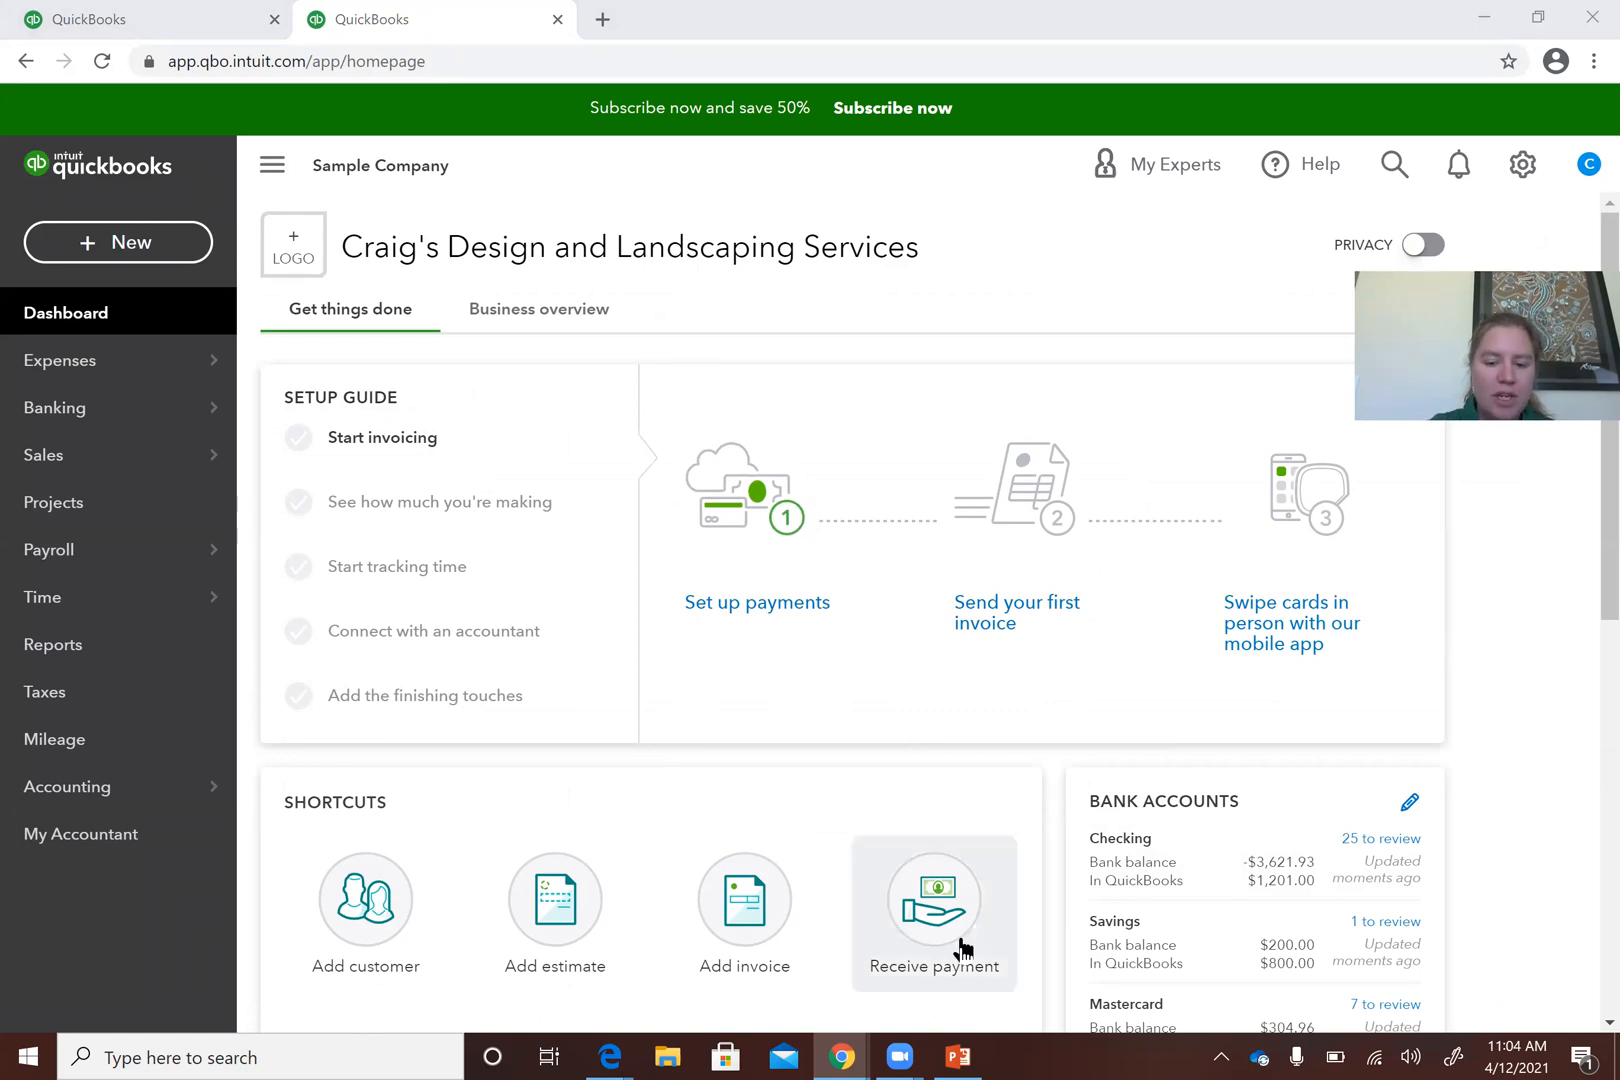
# Switch to PowerPoint to read the QBO Sample Company slide, and return to QuickBooks in Chrome.
pyautogui.moveTo(966, 1052)
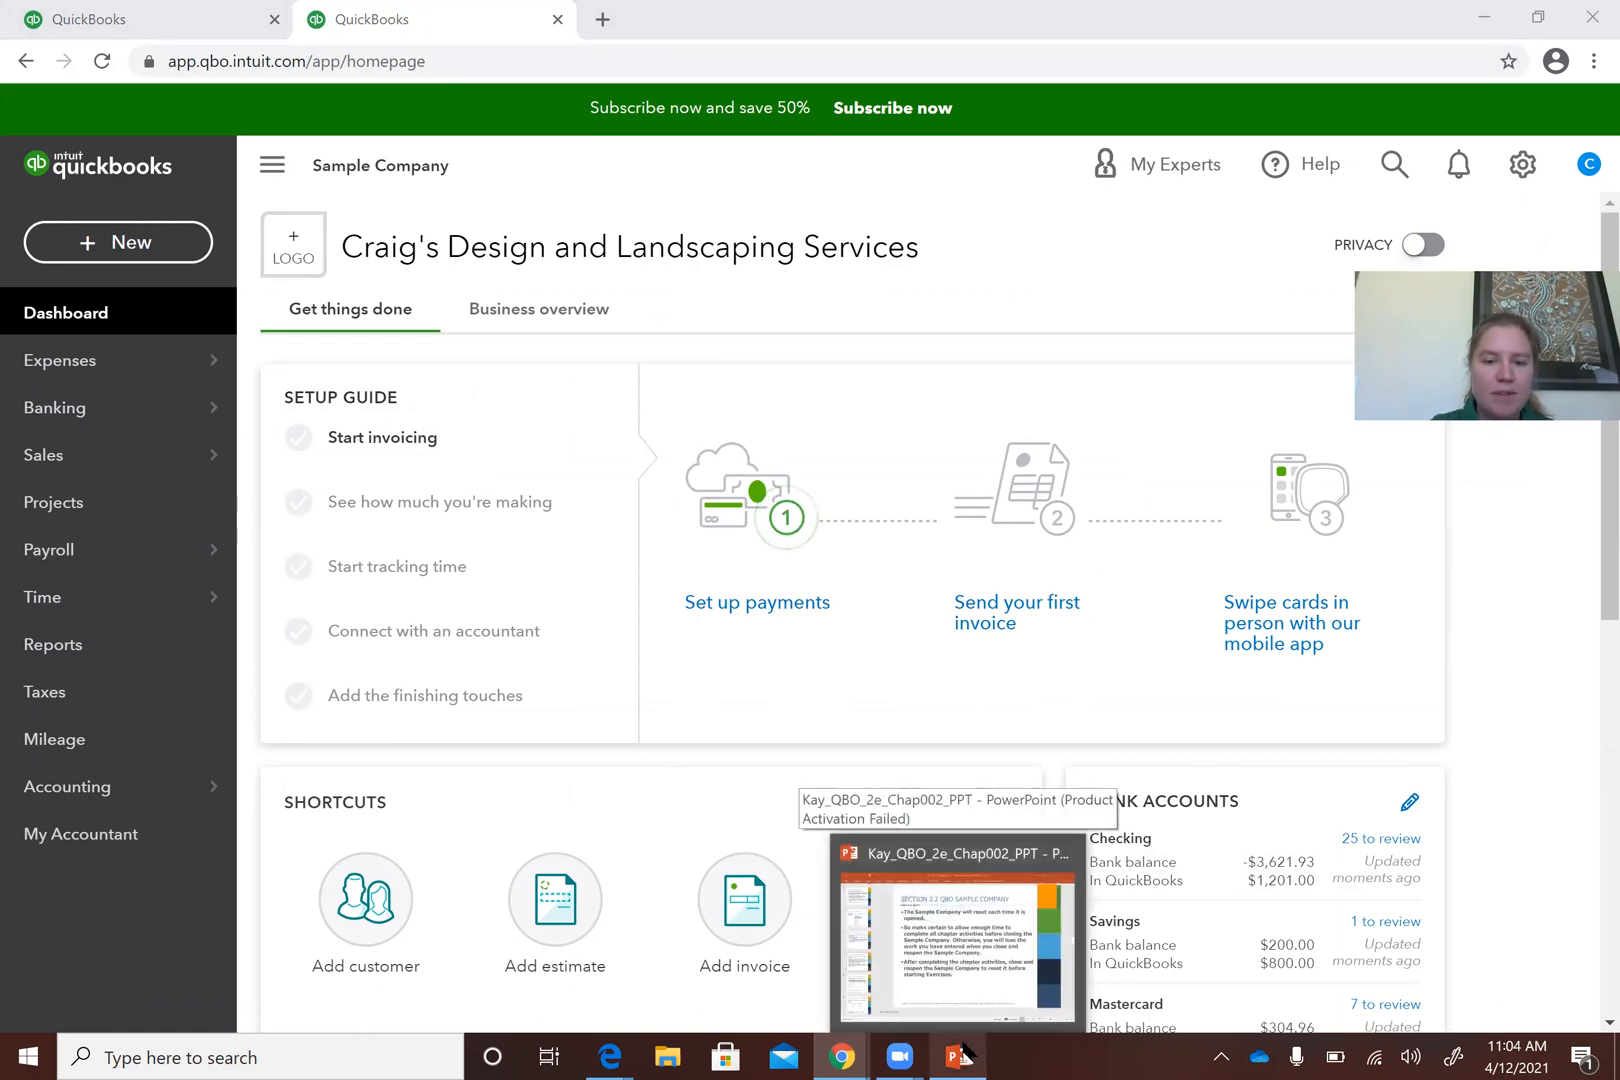
pyautogui.click(963, 1050)
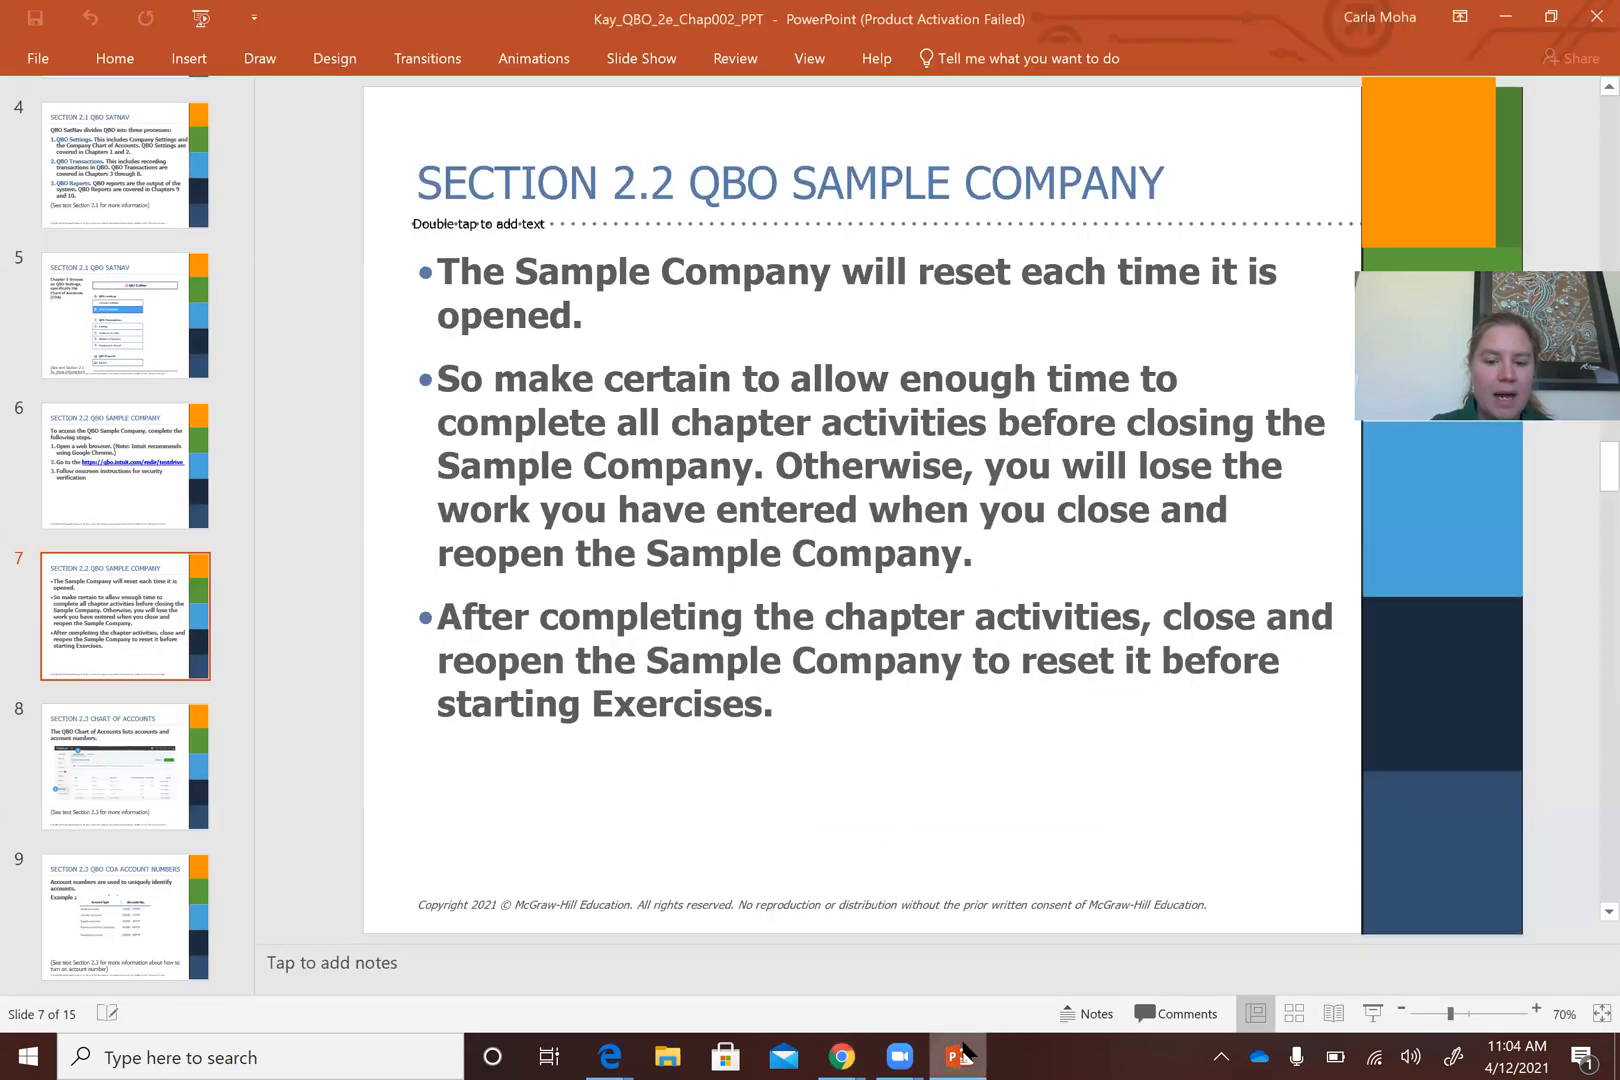
pyautogui.moveTo(842, 1056)
pyautogui.click(955, 977)
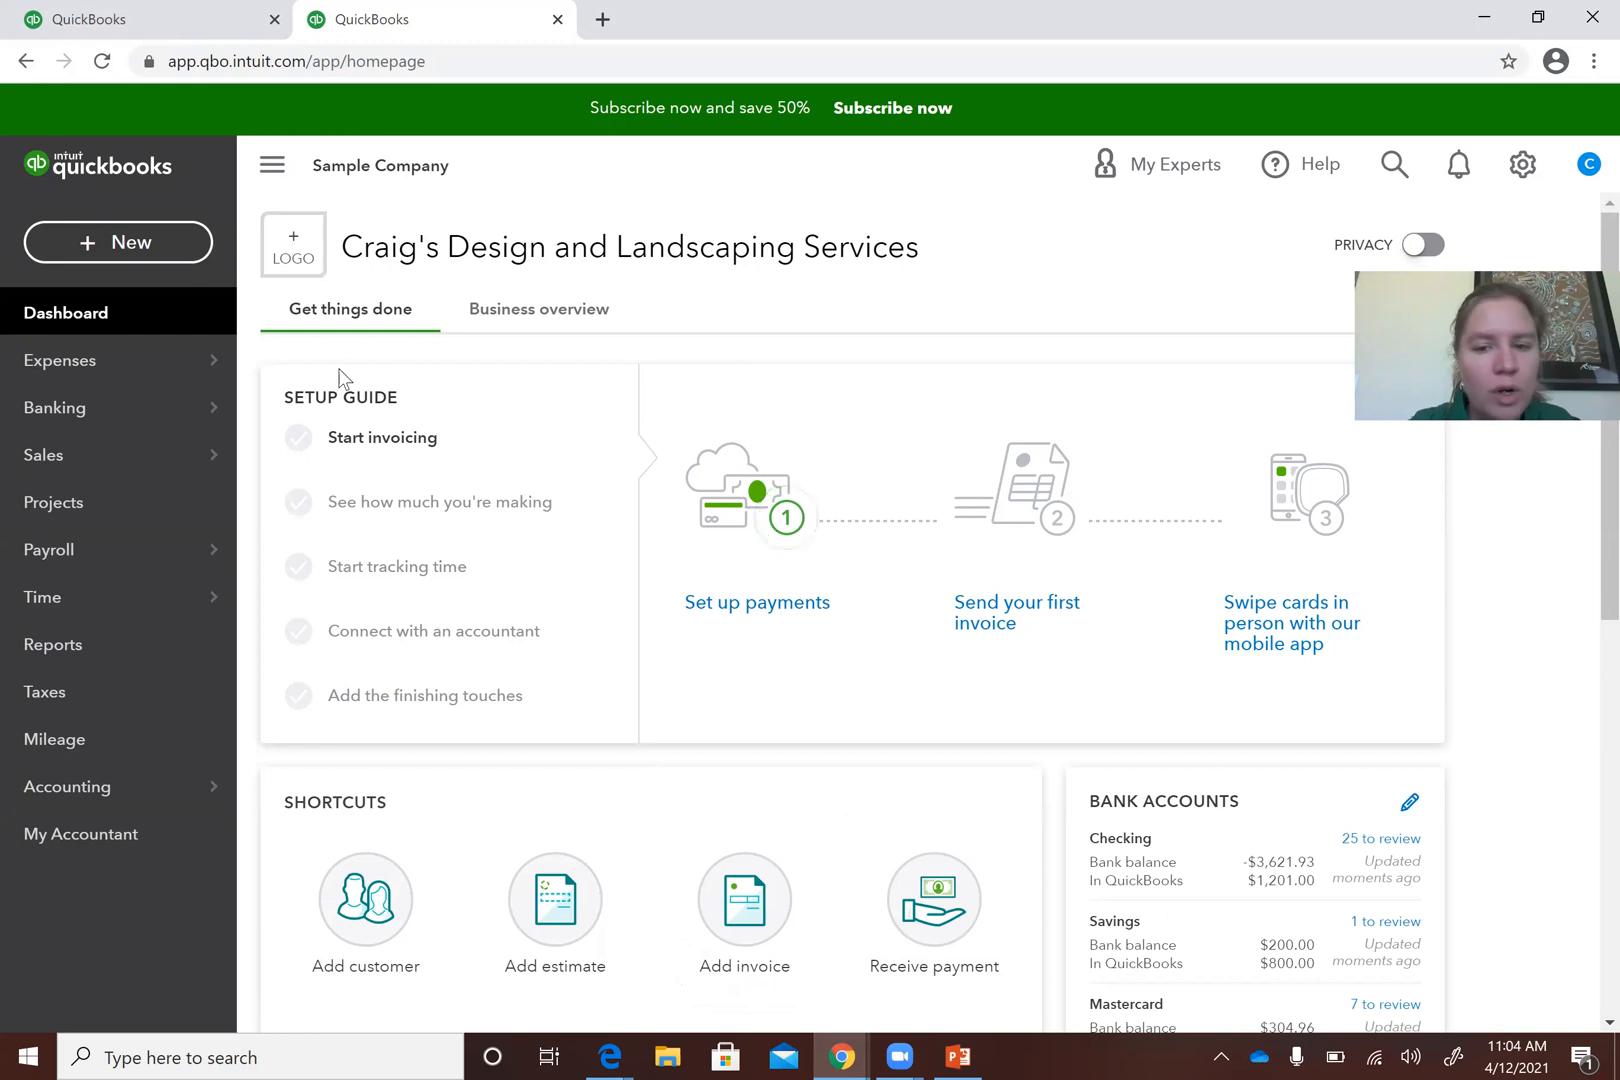
# Open the Advanced section of Account and Settings and go to Other preferences.
pyautogui.click(1522, 166)
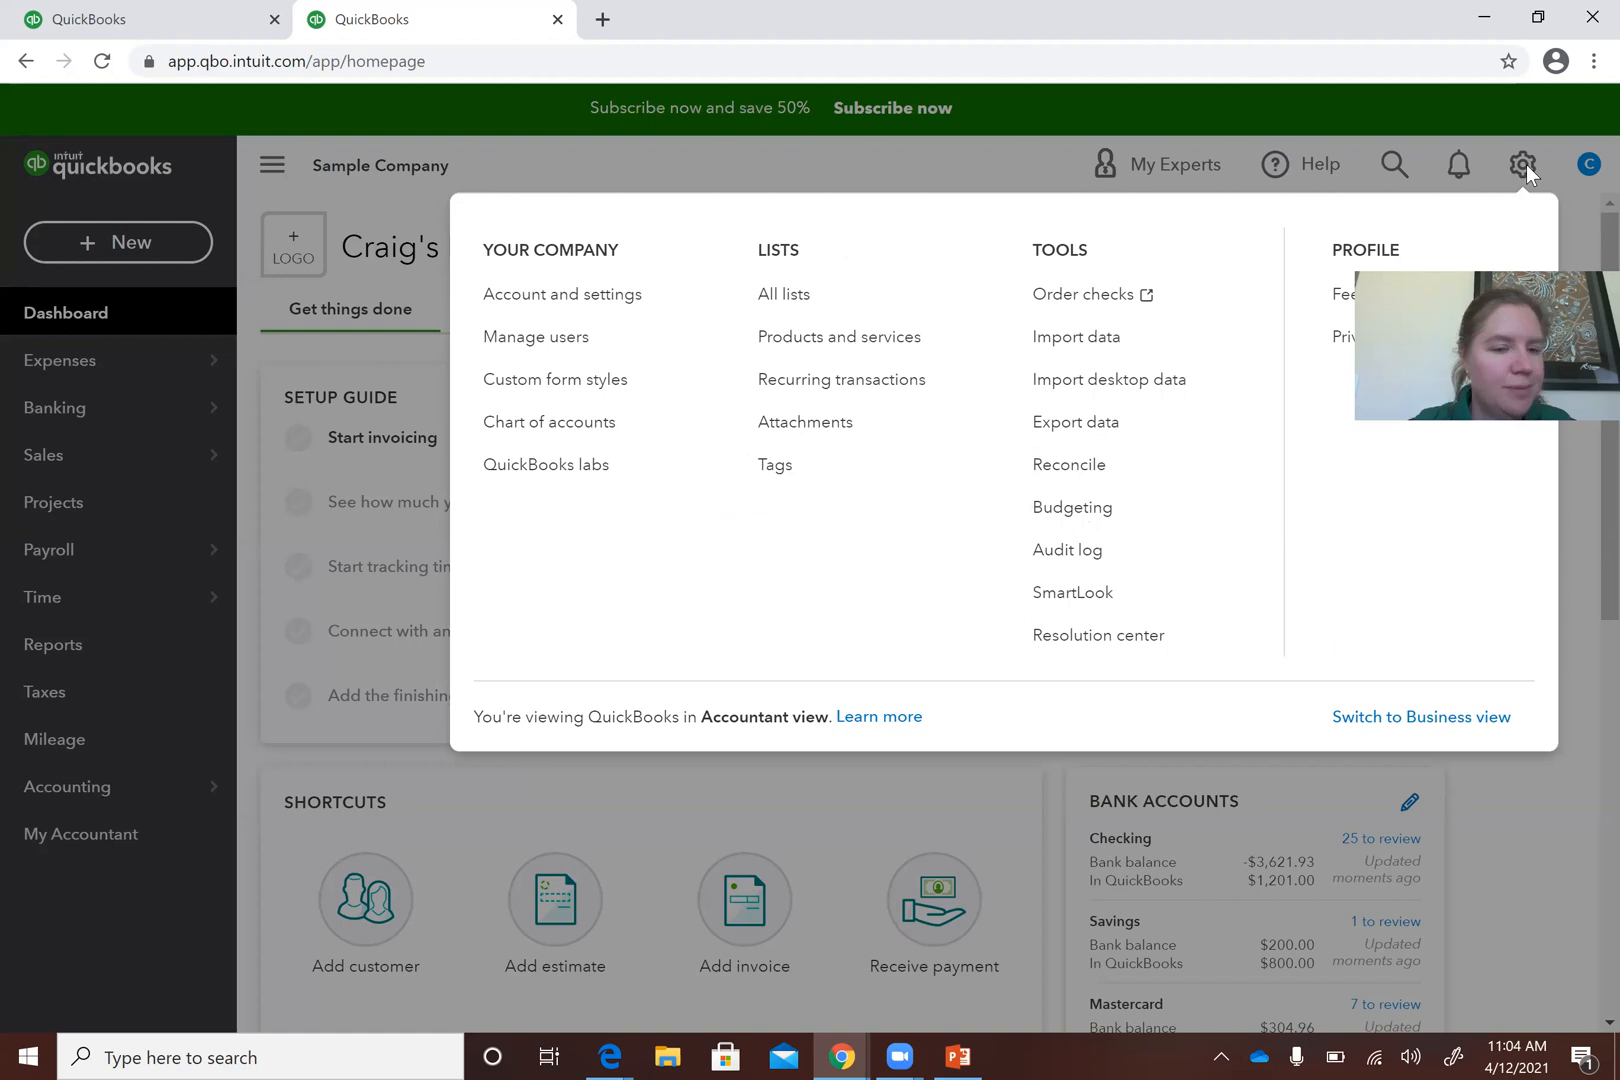
pyautogui.click(610, 314)
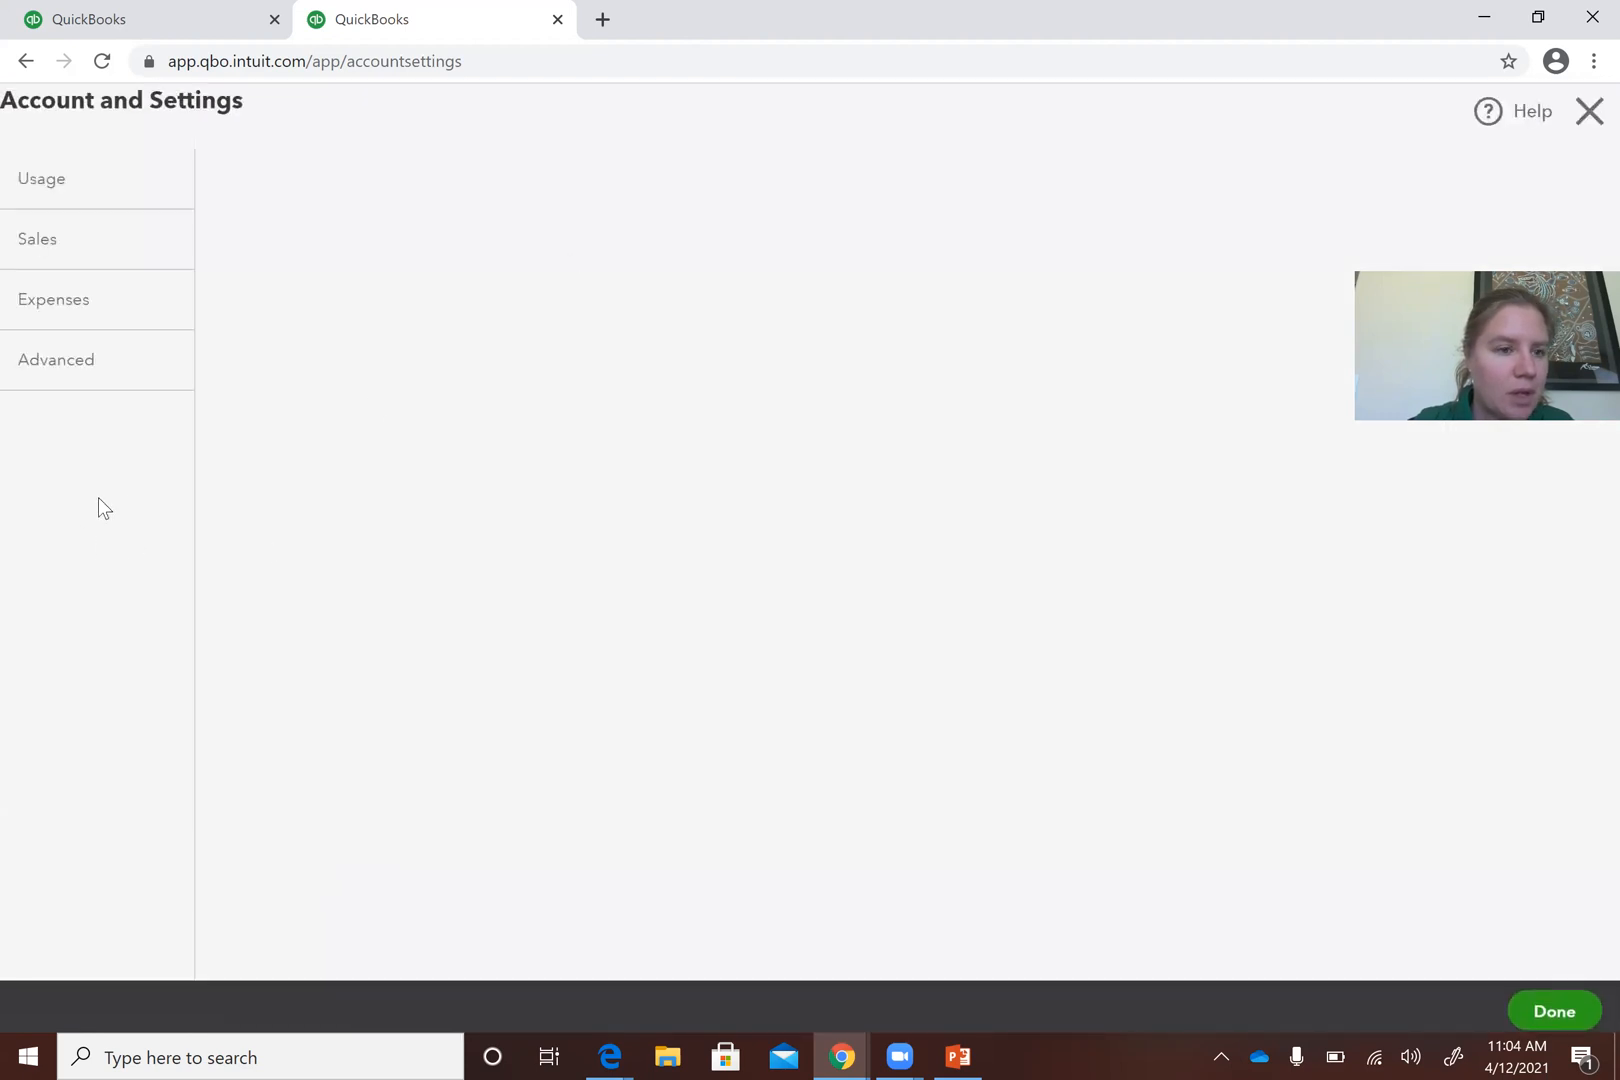
pyautogui.click(82, 370)
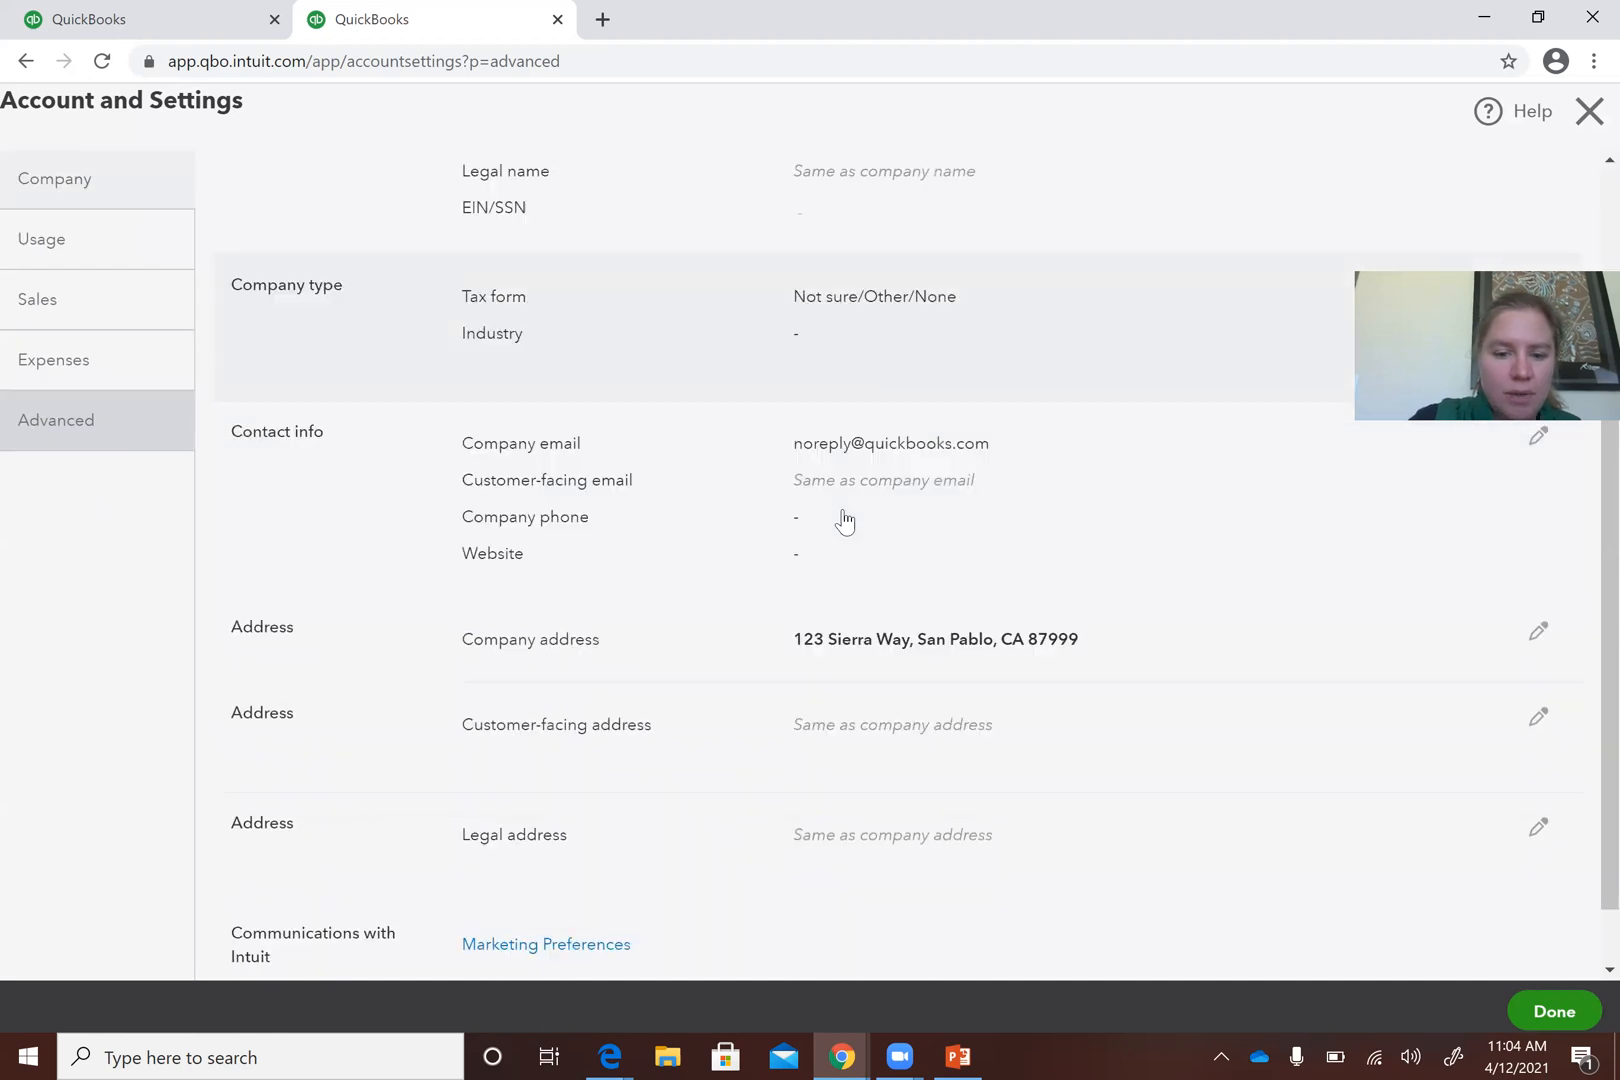
pyautogui.scroll(-1, 845, 520)
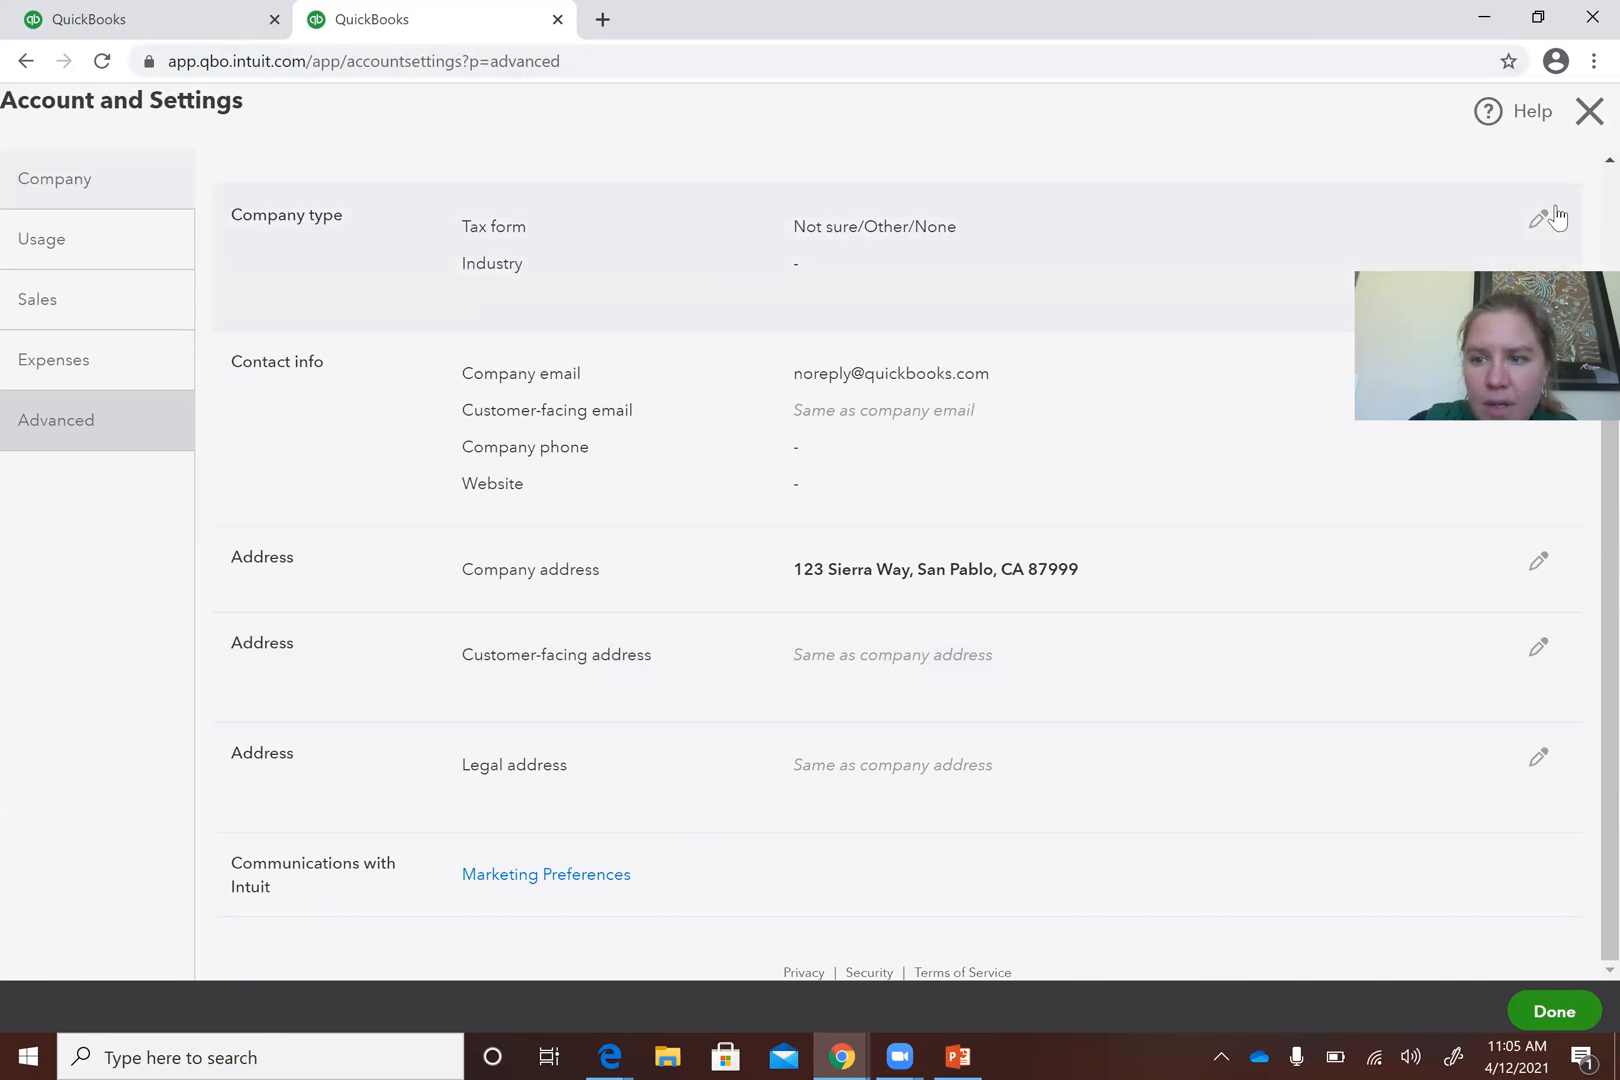
pyautogui.click(55, 425)
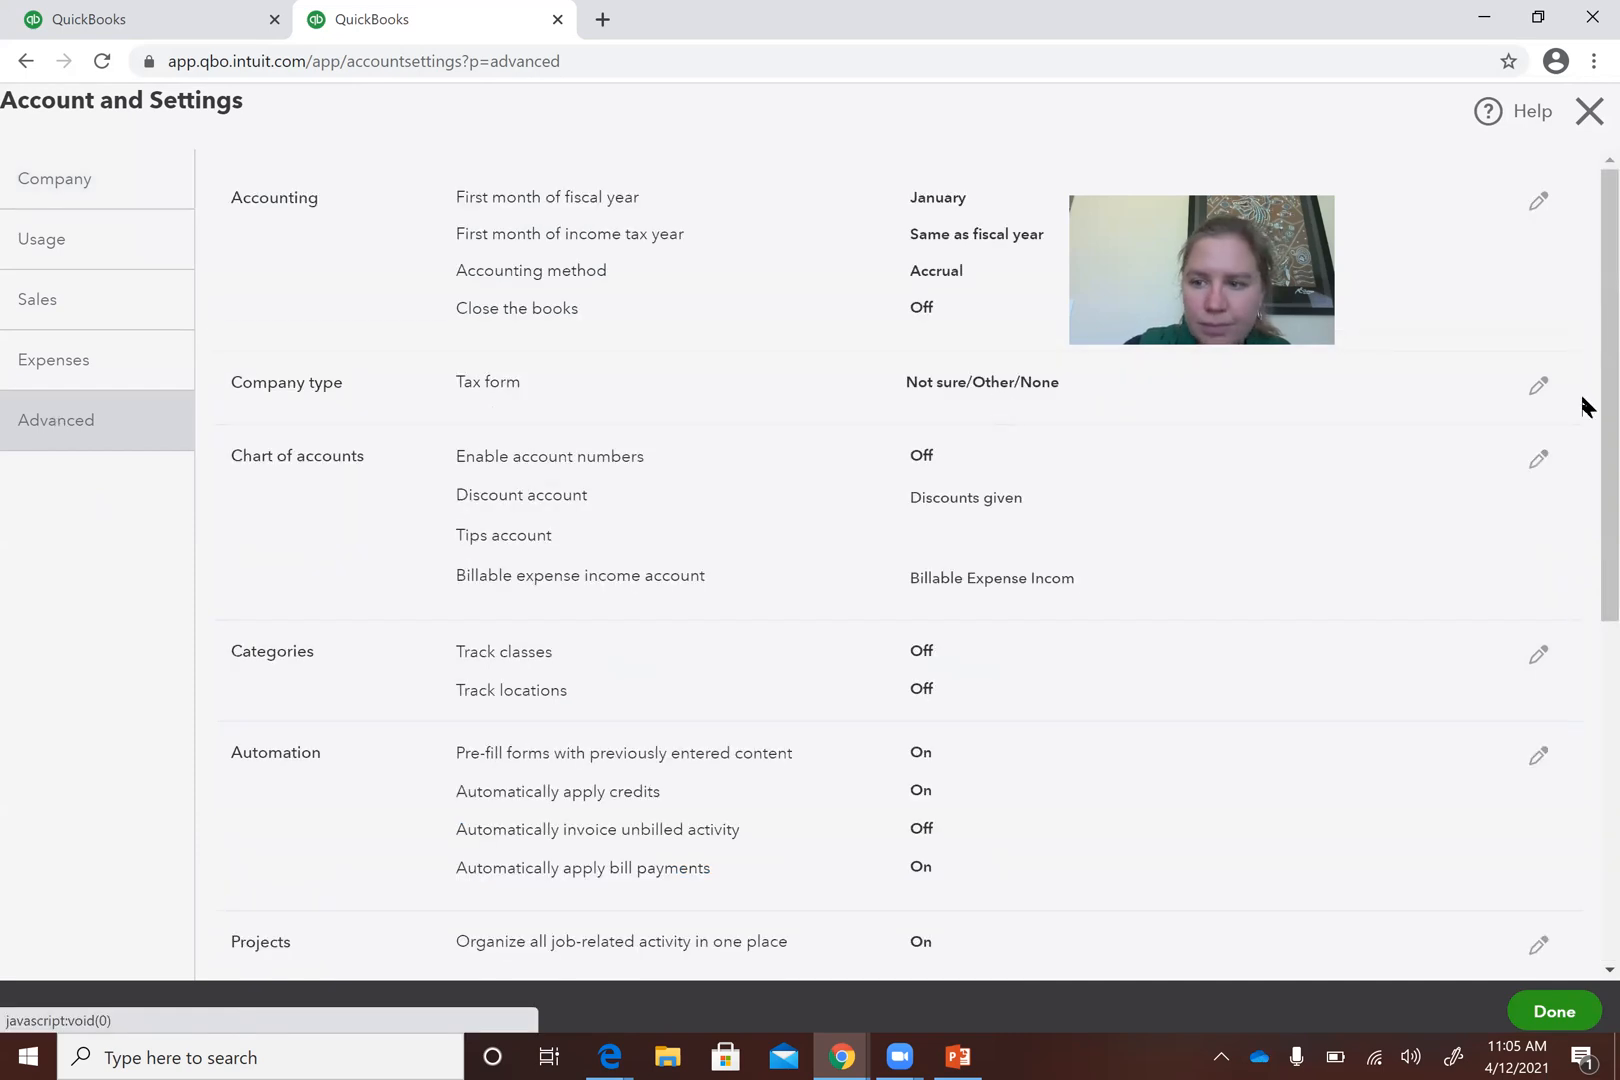
pyautogui.scroll(-6, 1581, 448)
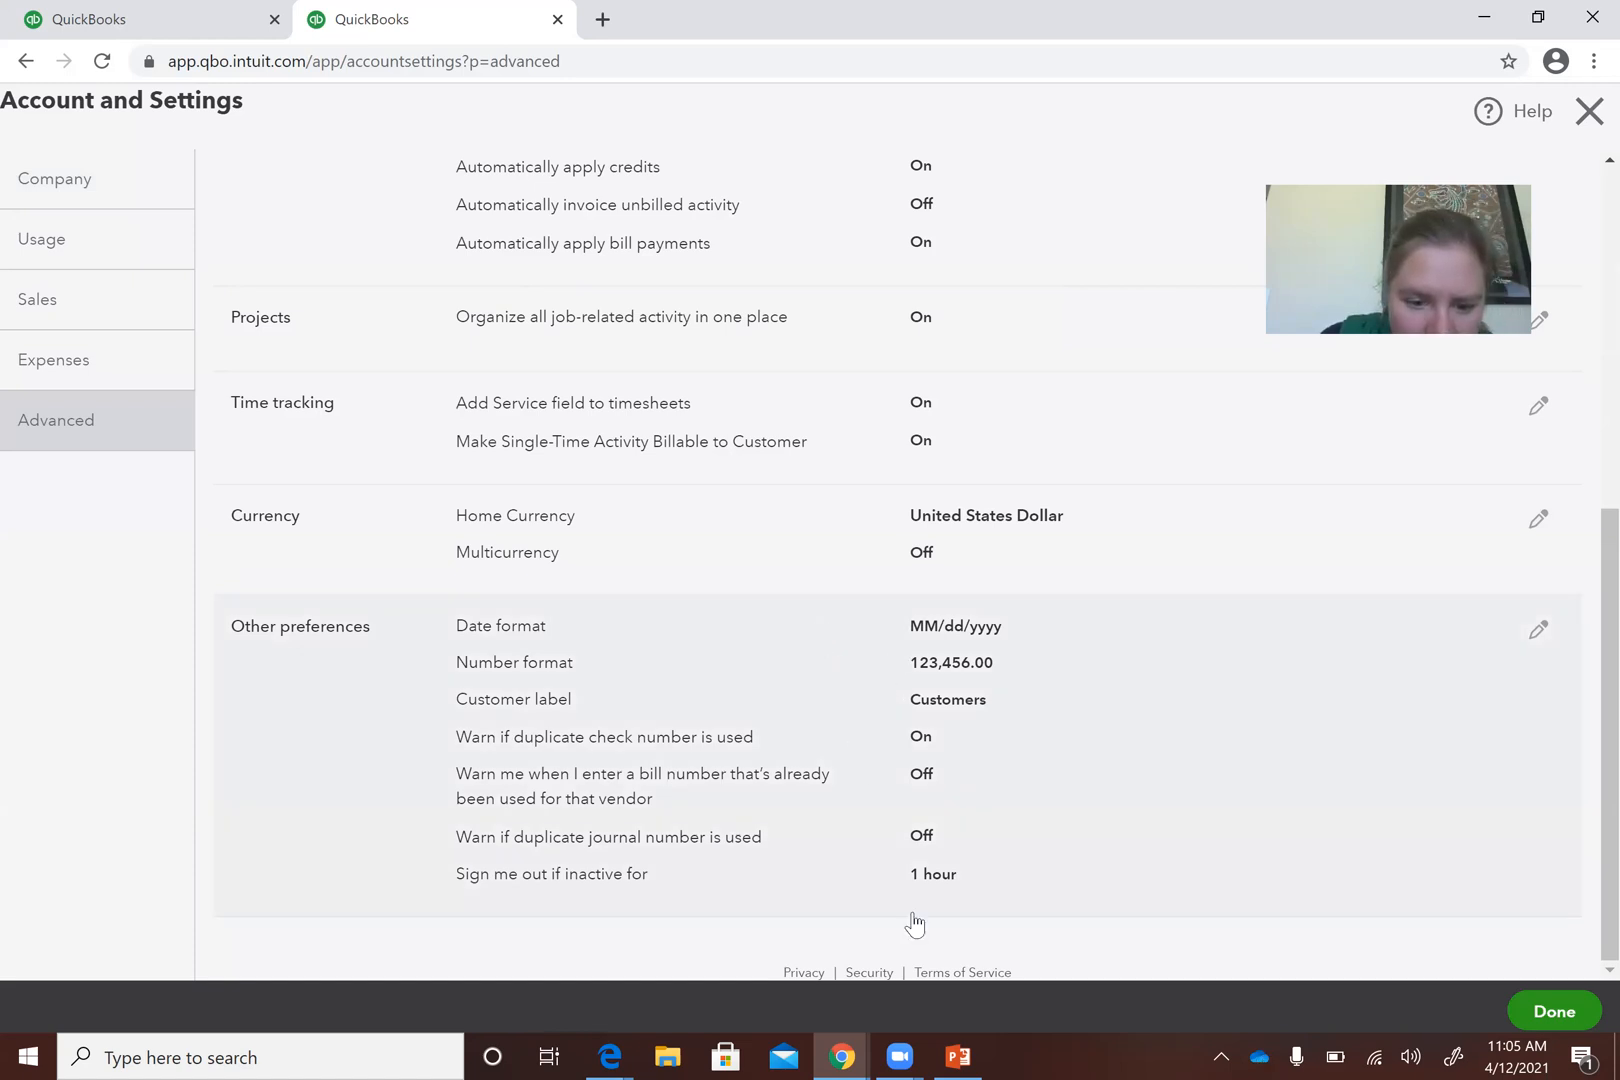
pyautogui.click(940, 878)
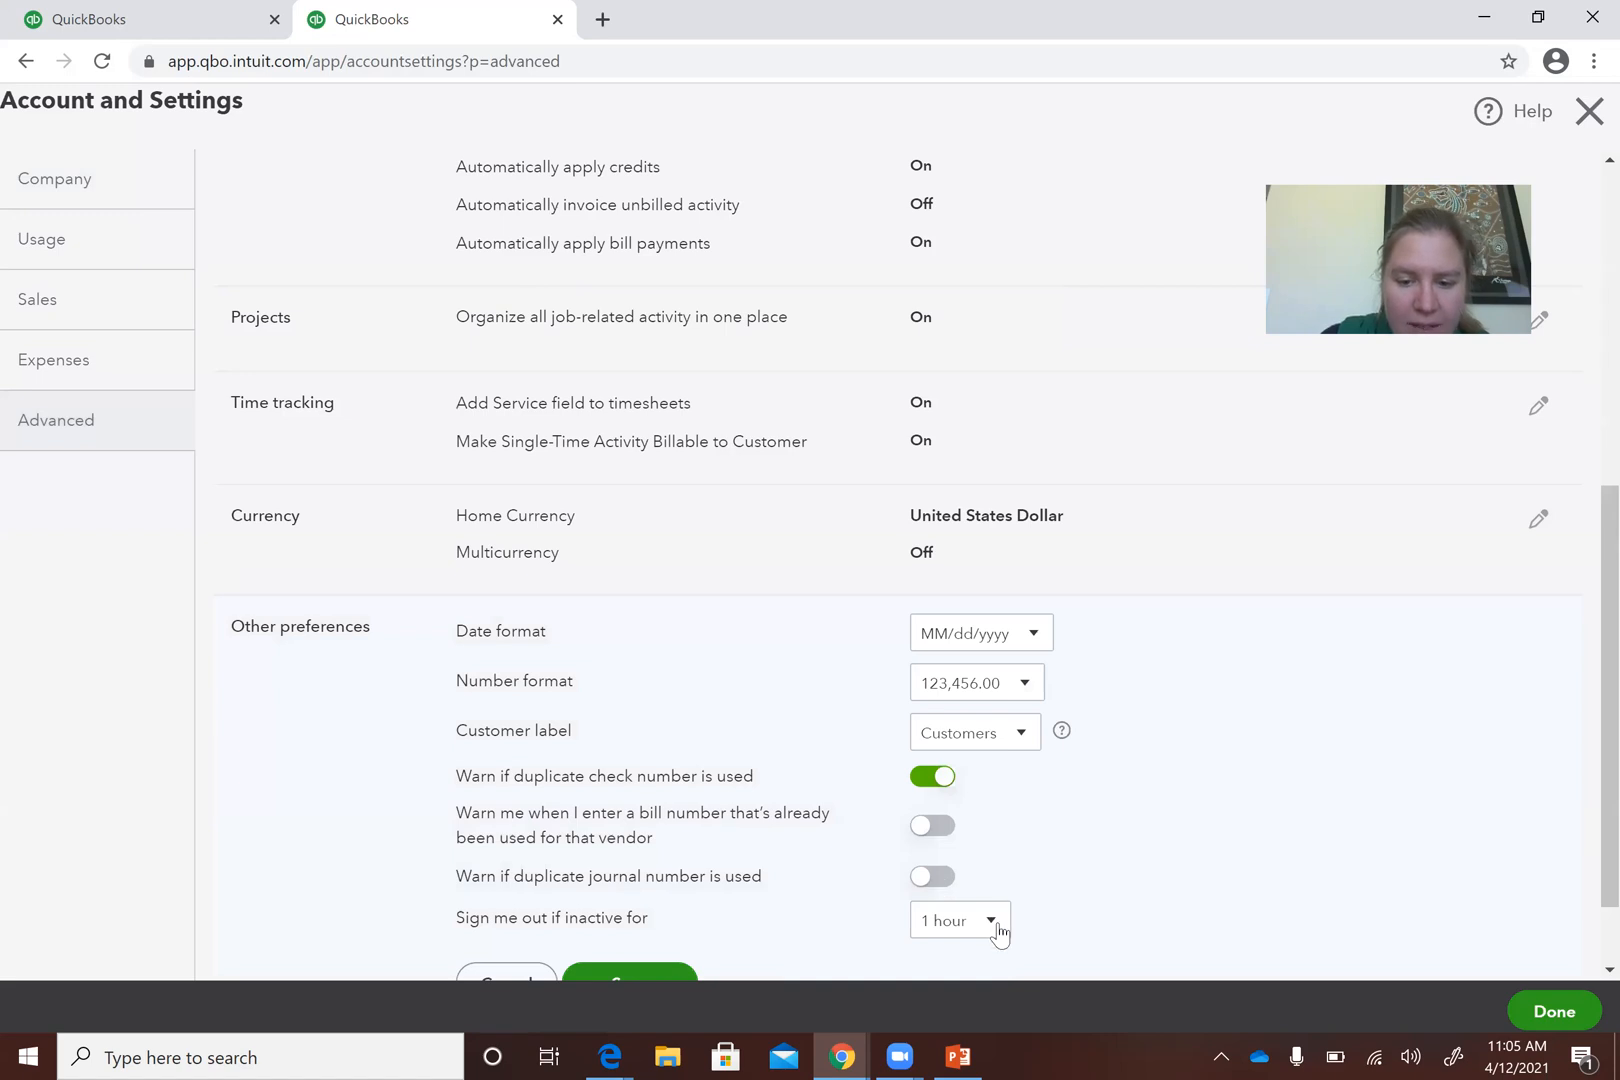
pyautogui.click(996, 925)
pyautogui.click(983, 884)
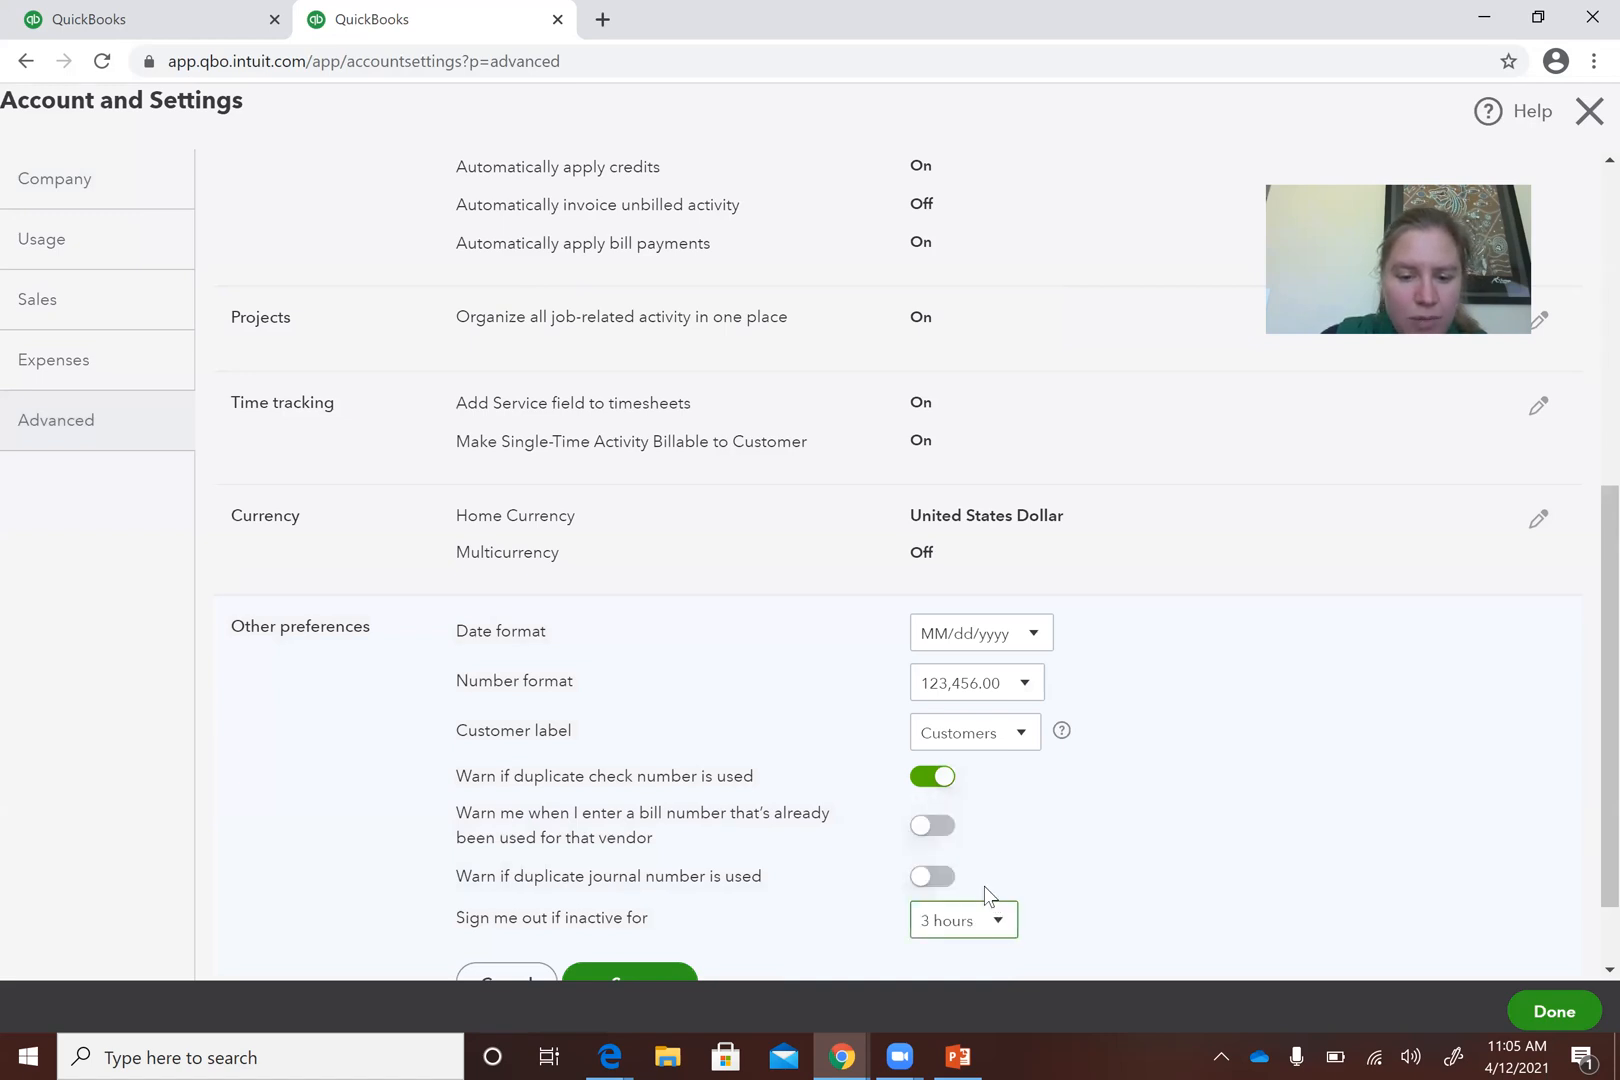
pyautogui.scroll(-1, 983, 886)
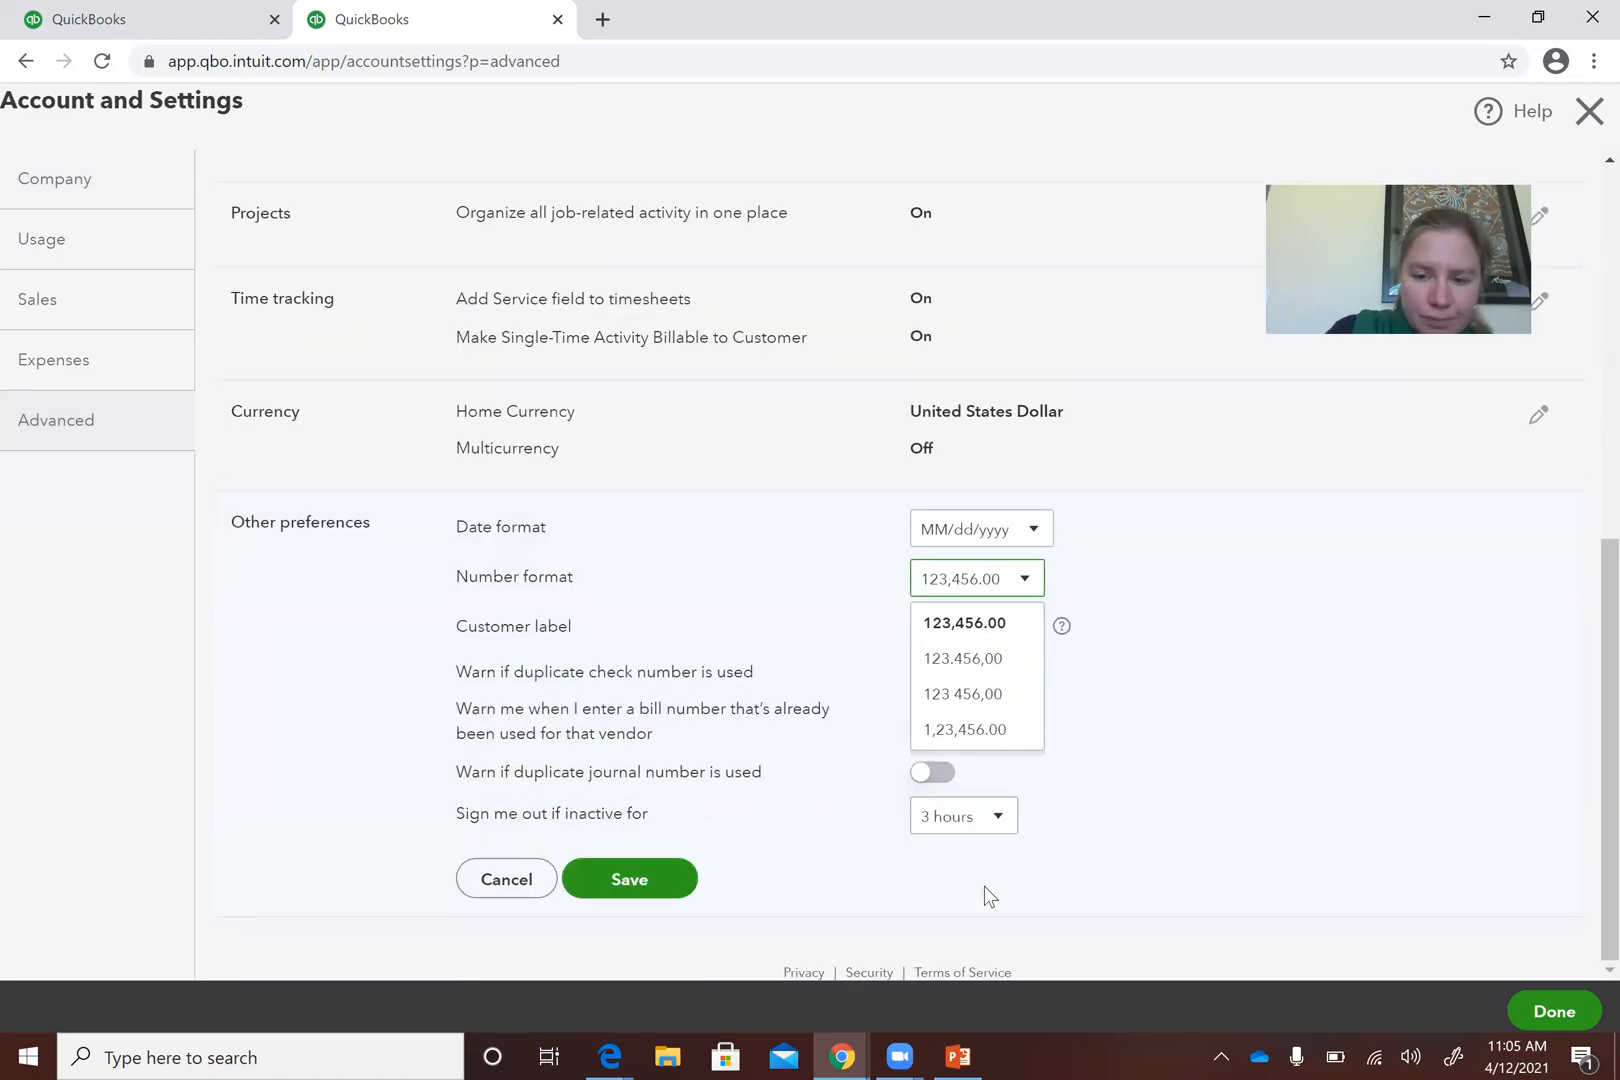
pyautogui.click(850, 868)
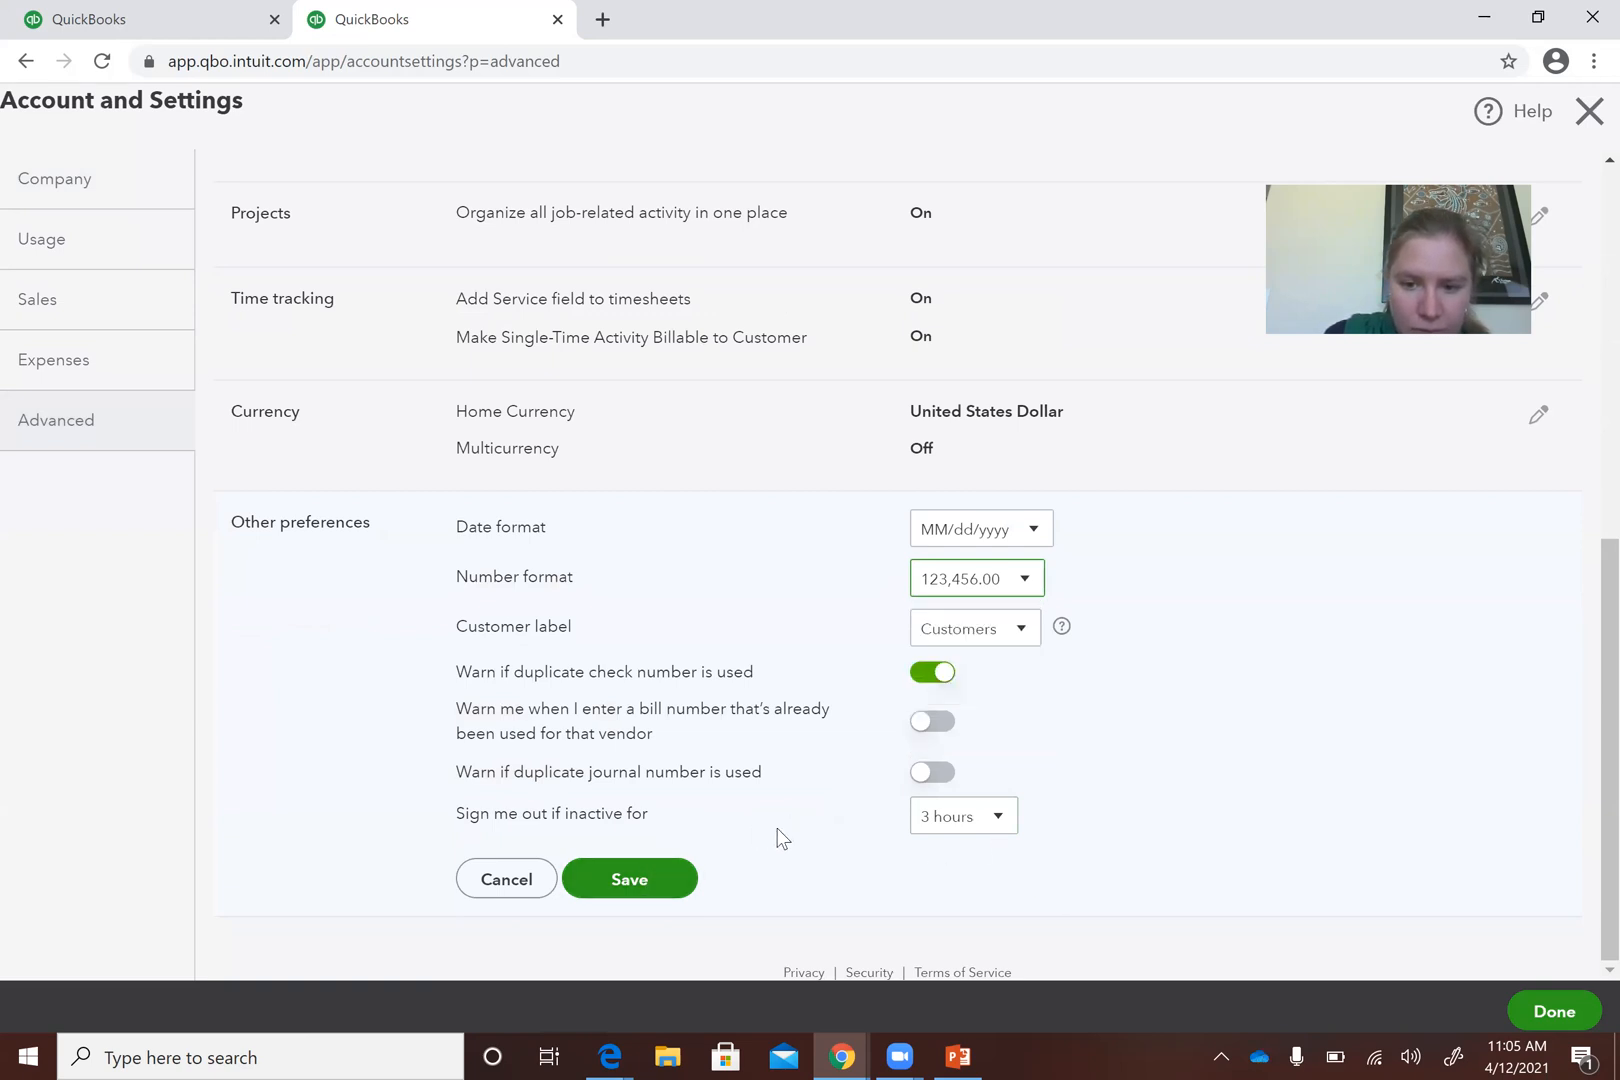
pyautogui.click(509, 881)
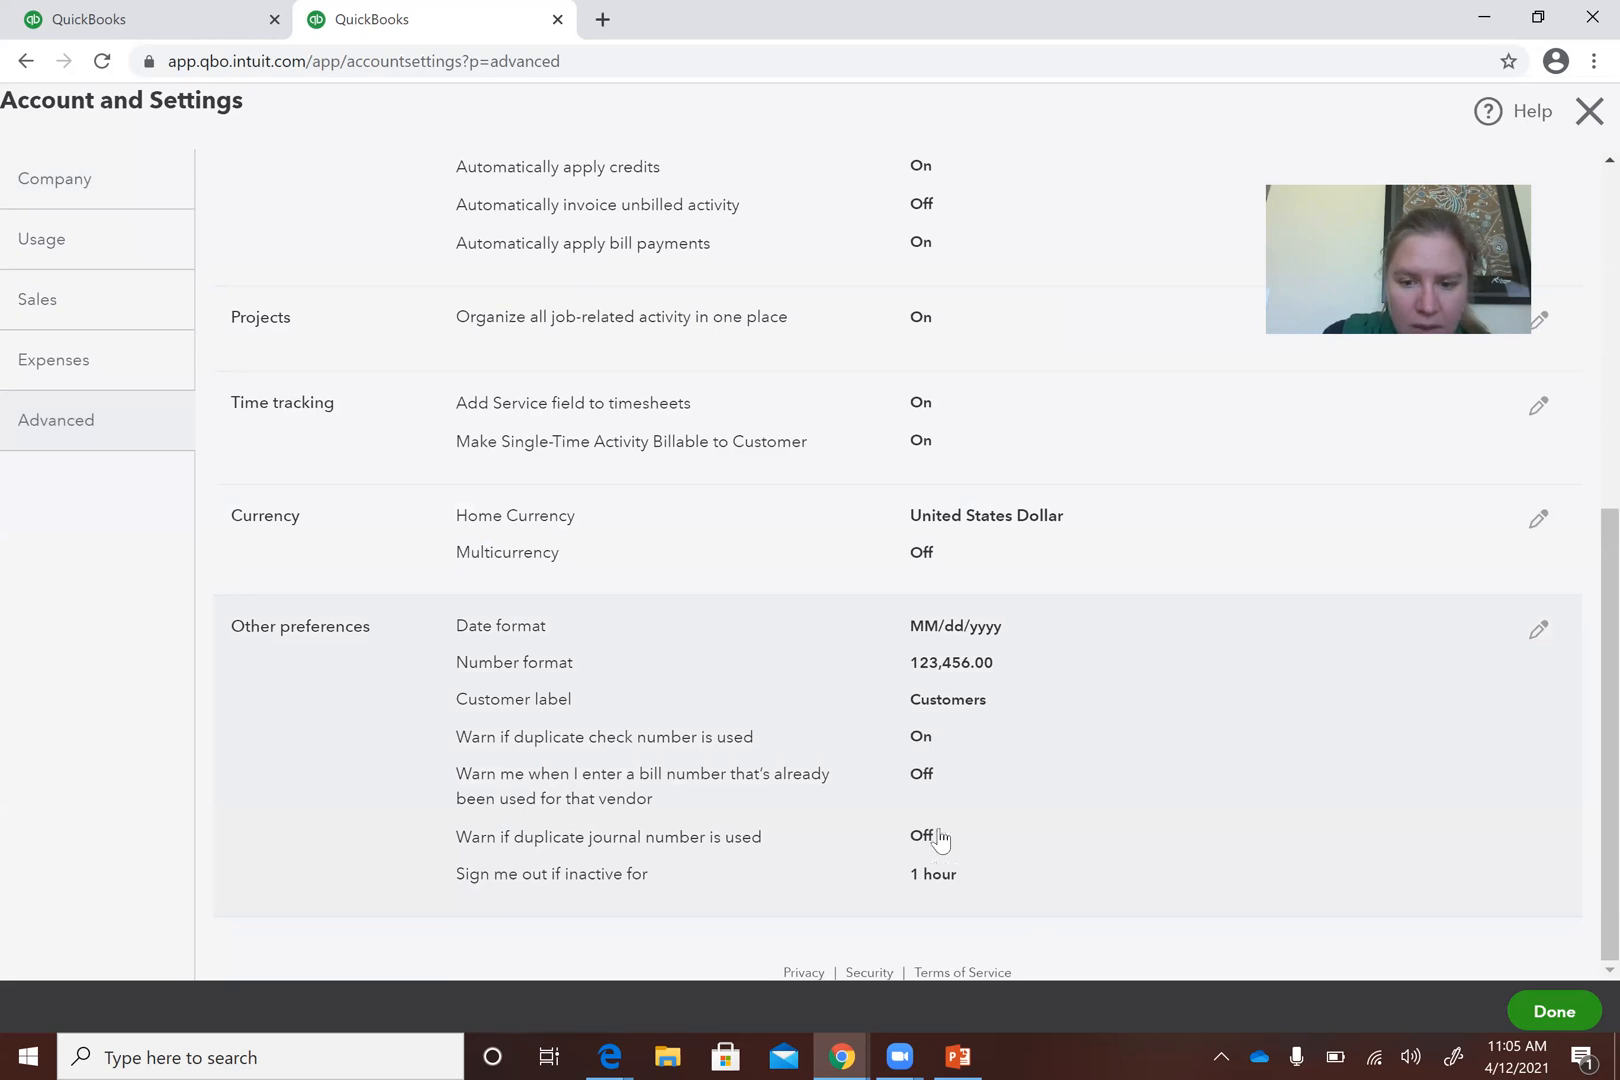
# Set the inactivity sign-out time under Other preferences to 3 hours, save it, and close Account and Settings.
pyautogui.click(935, 880)
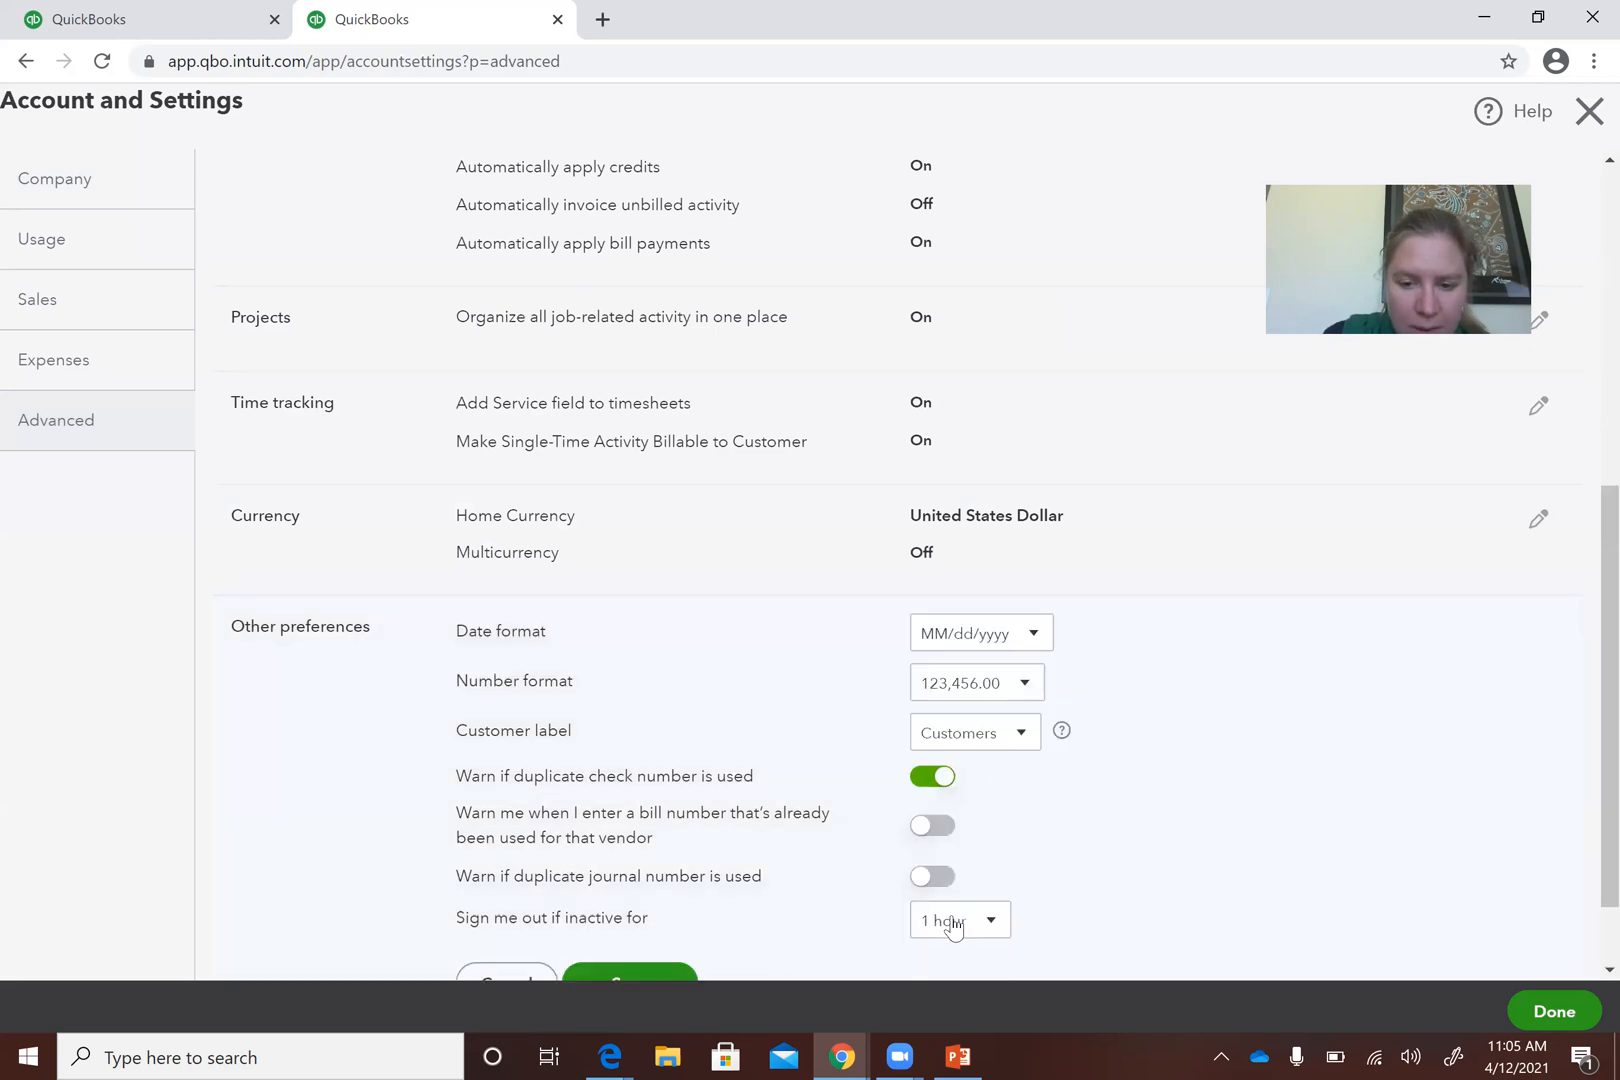
pyautogui.click(953, 925)
pyautogui.click(958, 880)
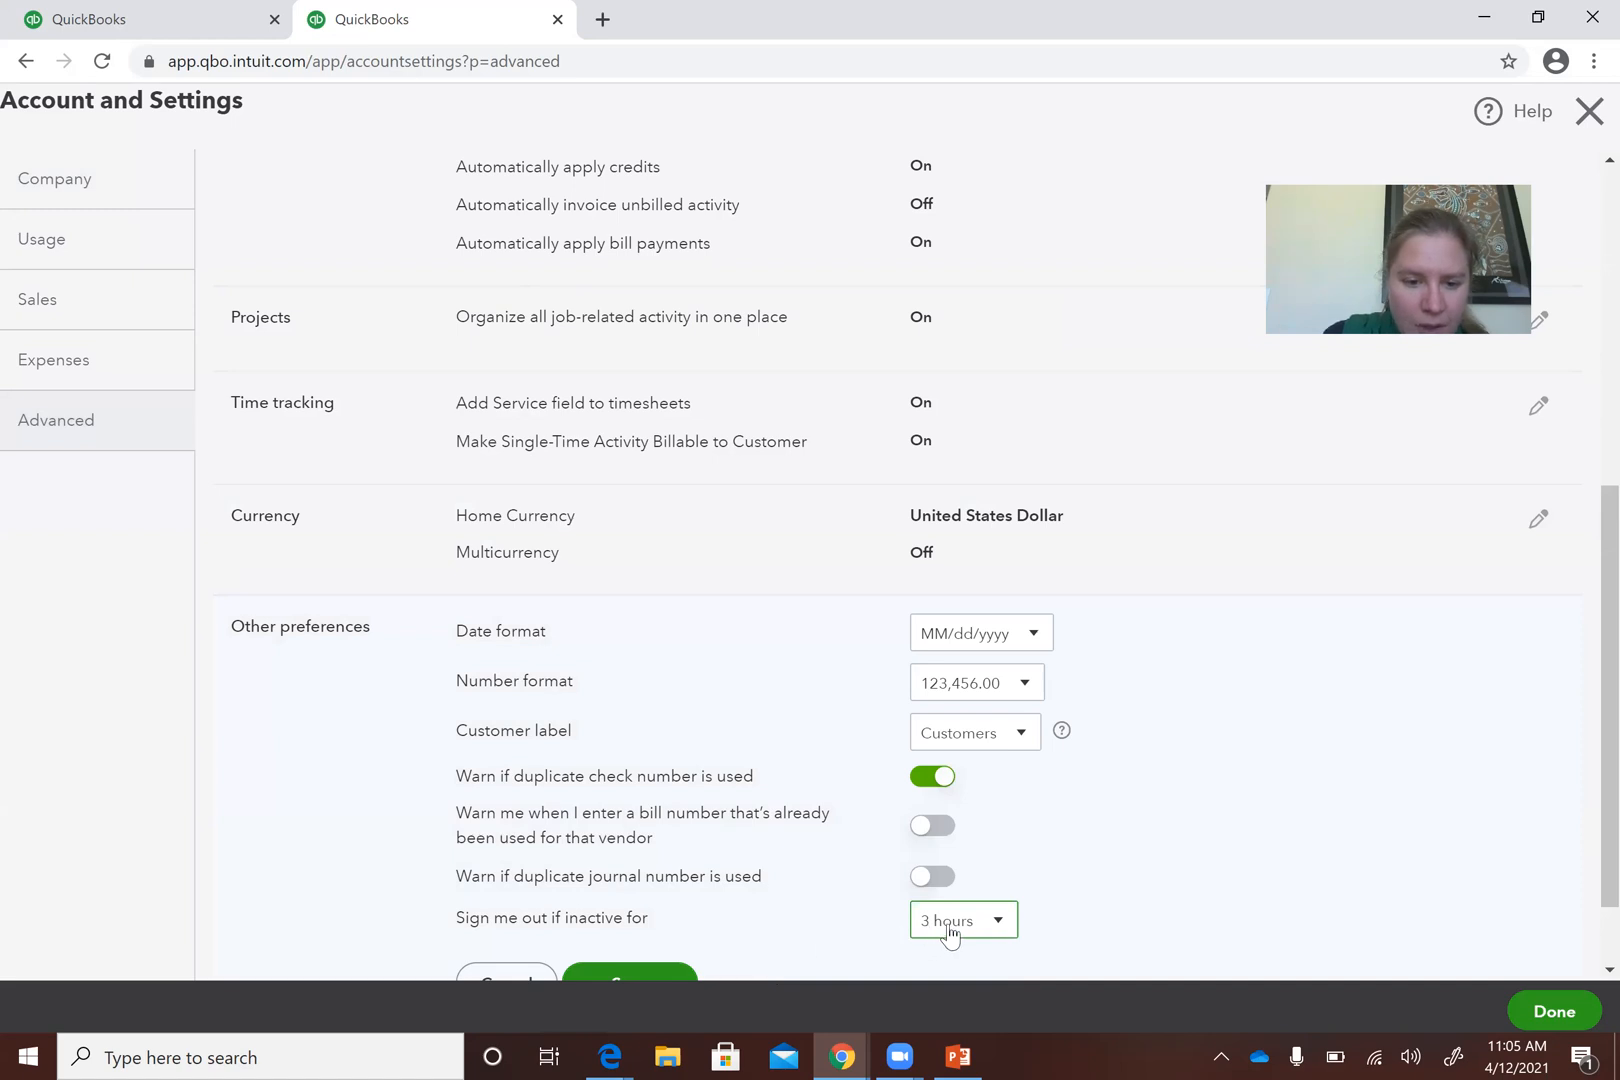
pyautogui.scroll(-2, 950, 935)
pyautogui.press('Return')
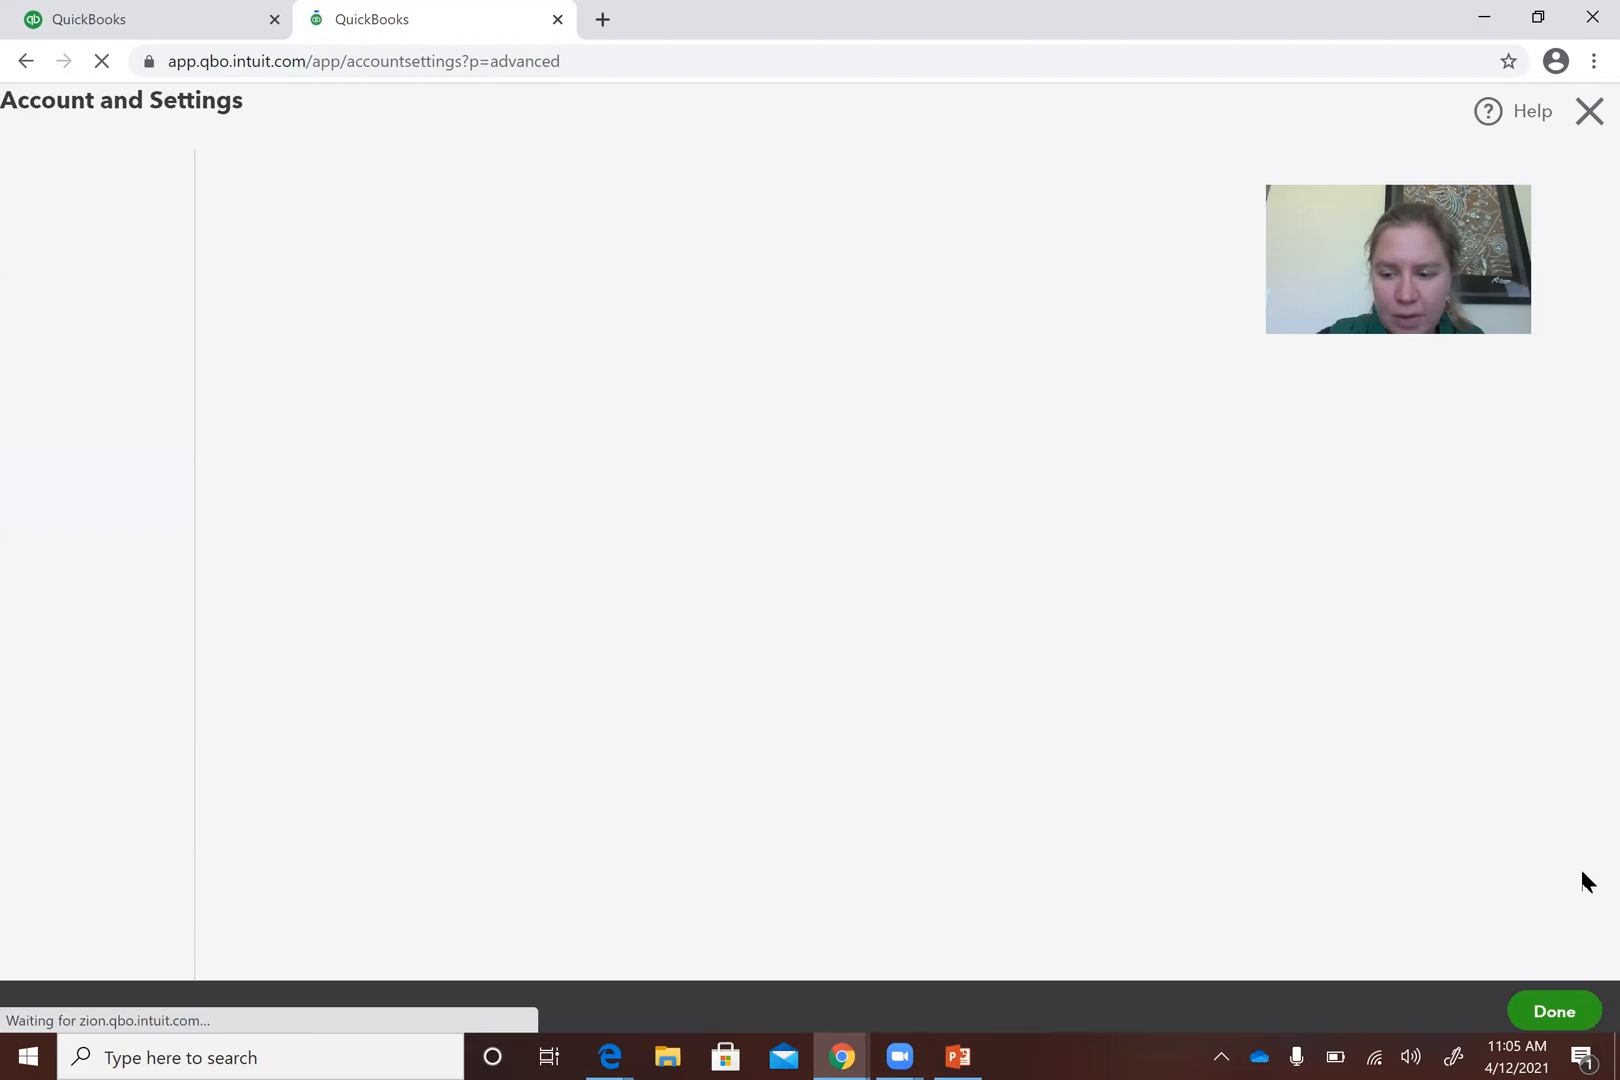
pyautogui.click(1545, 1024)
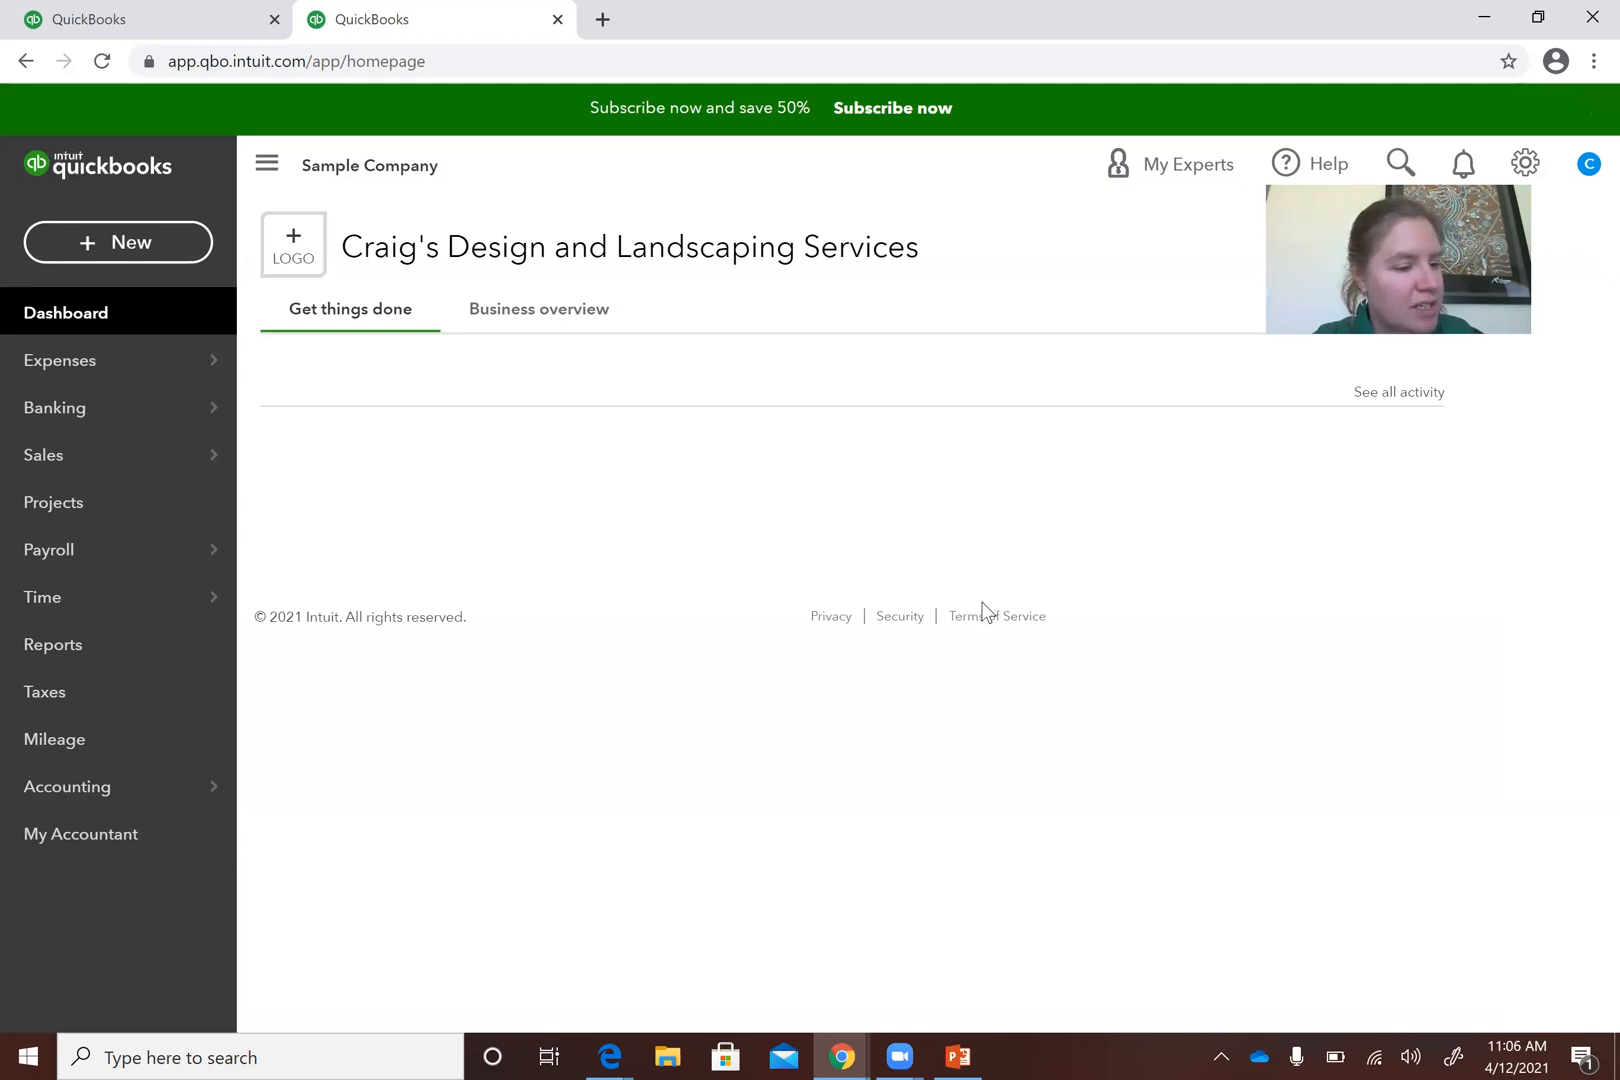
# Switch to PowerPoint and read the Section 2.3 Chart of Accounts slide.
pyautogui.click(978, 1052)
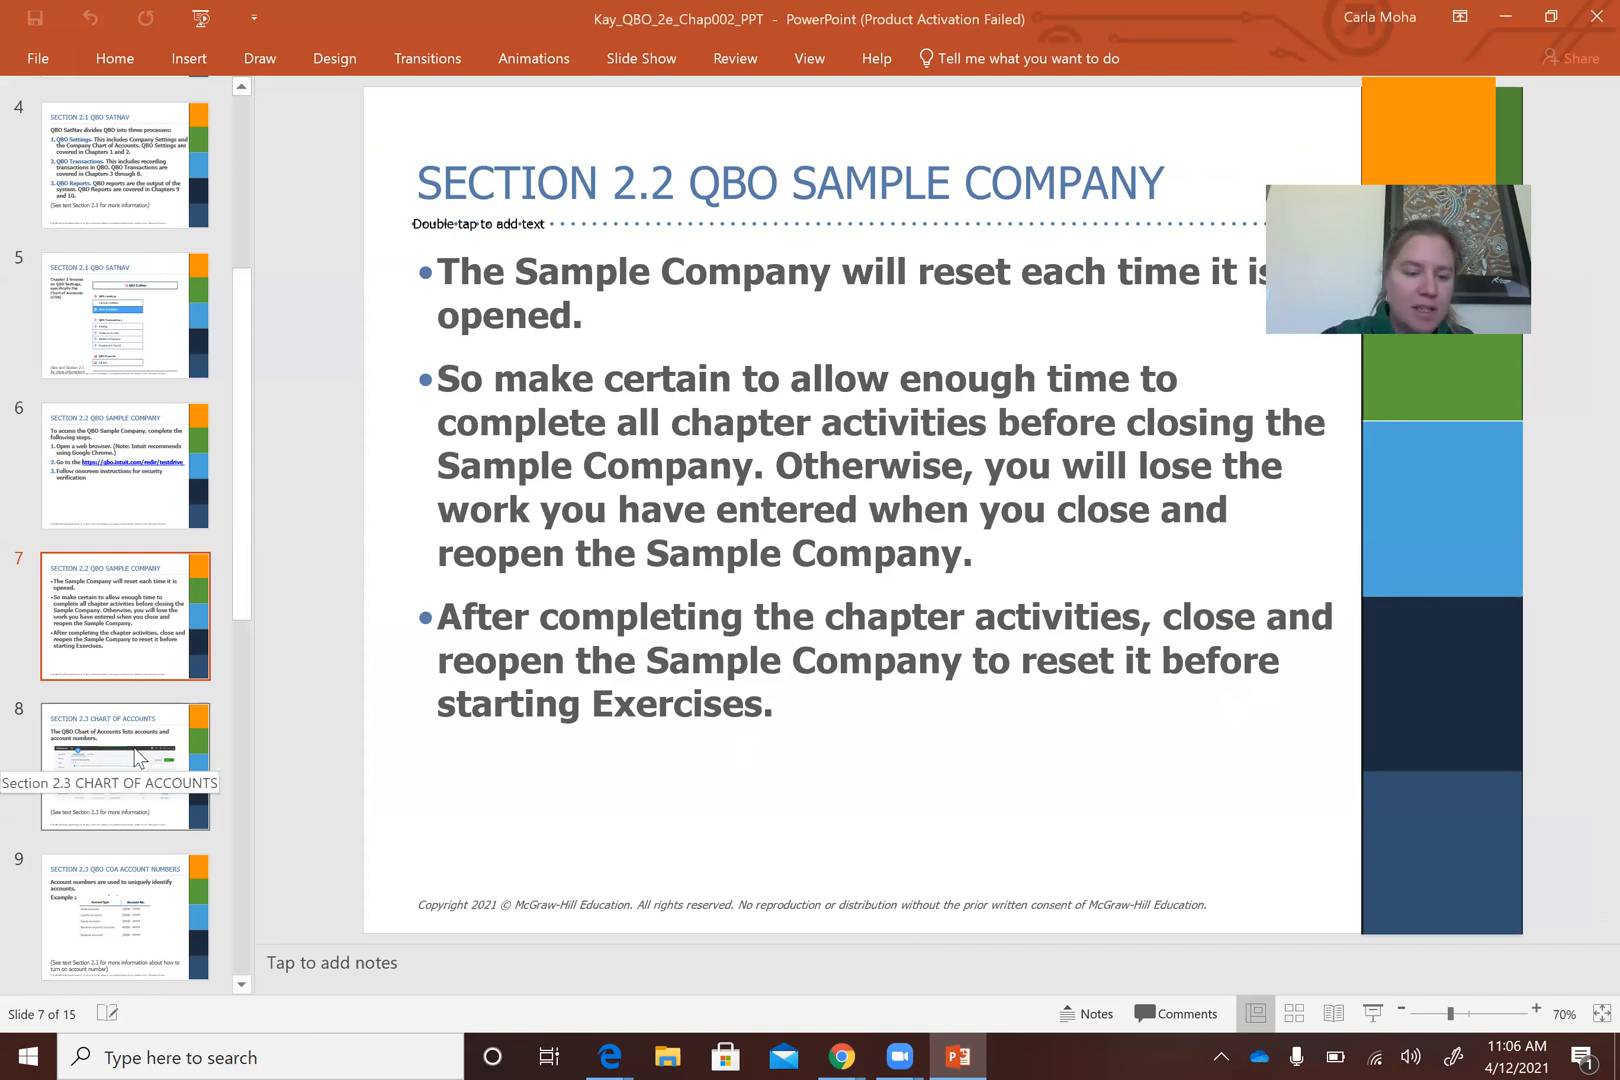
pyautogui.click(137, 757)
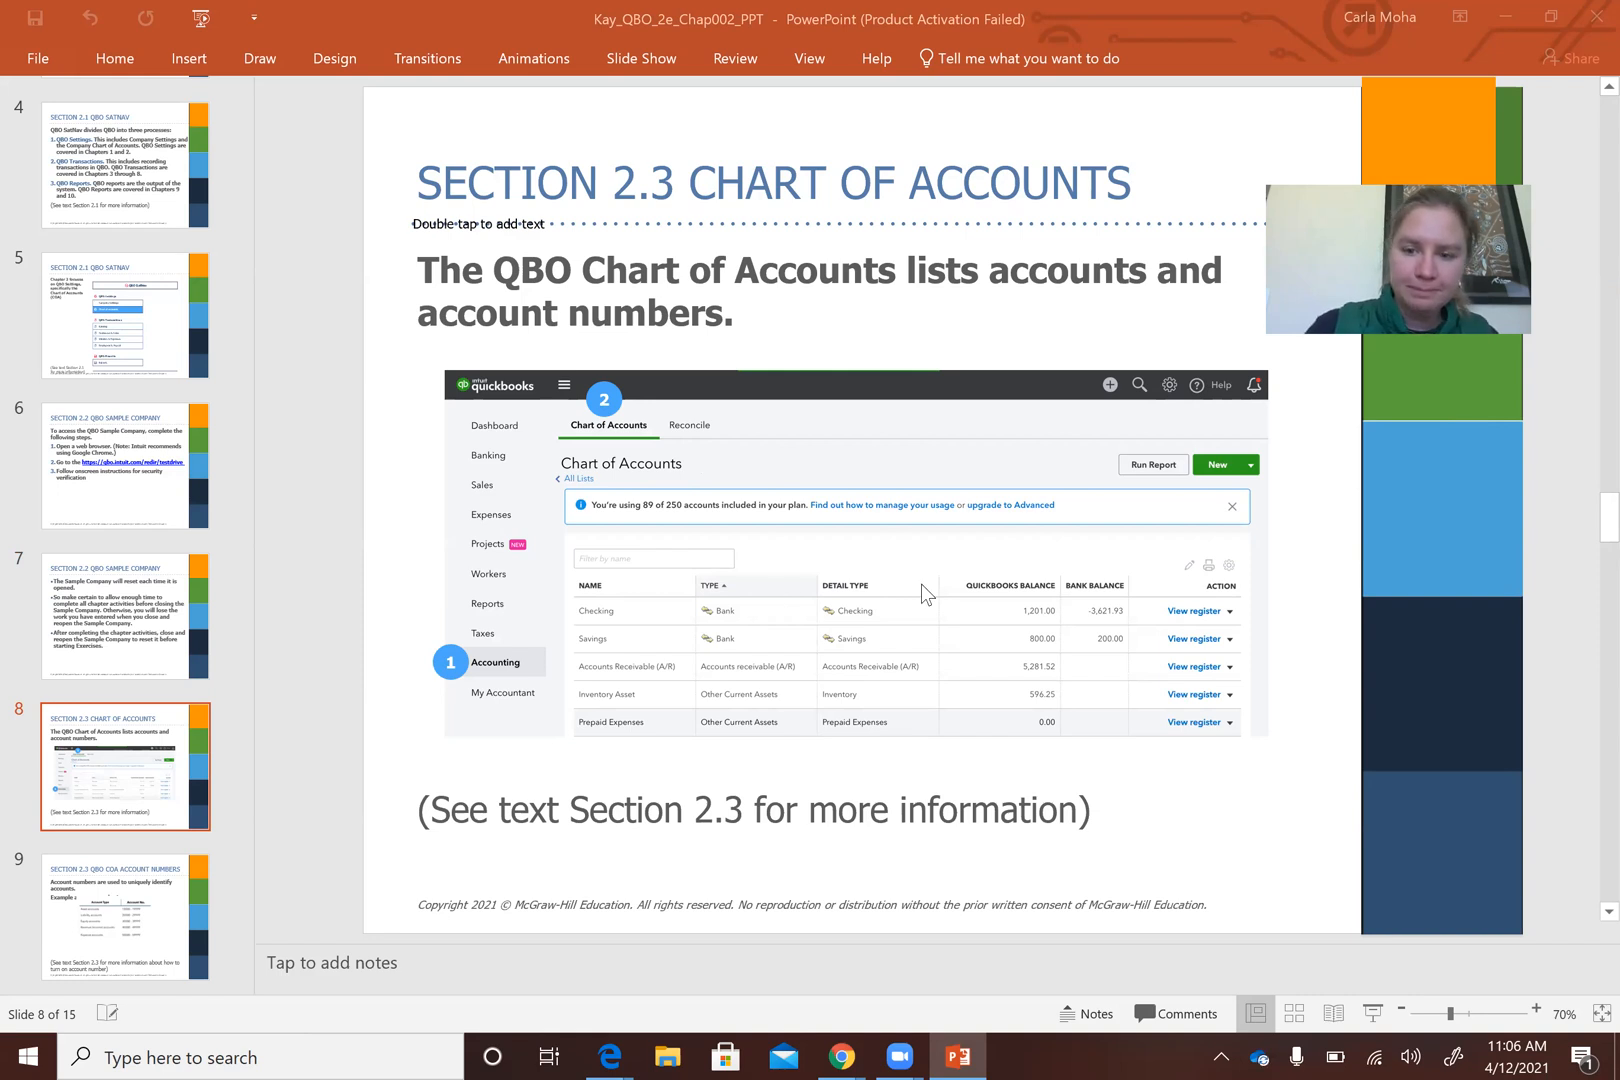
pyautogui.scroll(-1, 921, 593)
pyautogui.scroll(1, 921, 593)
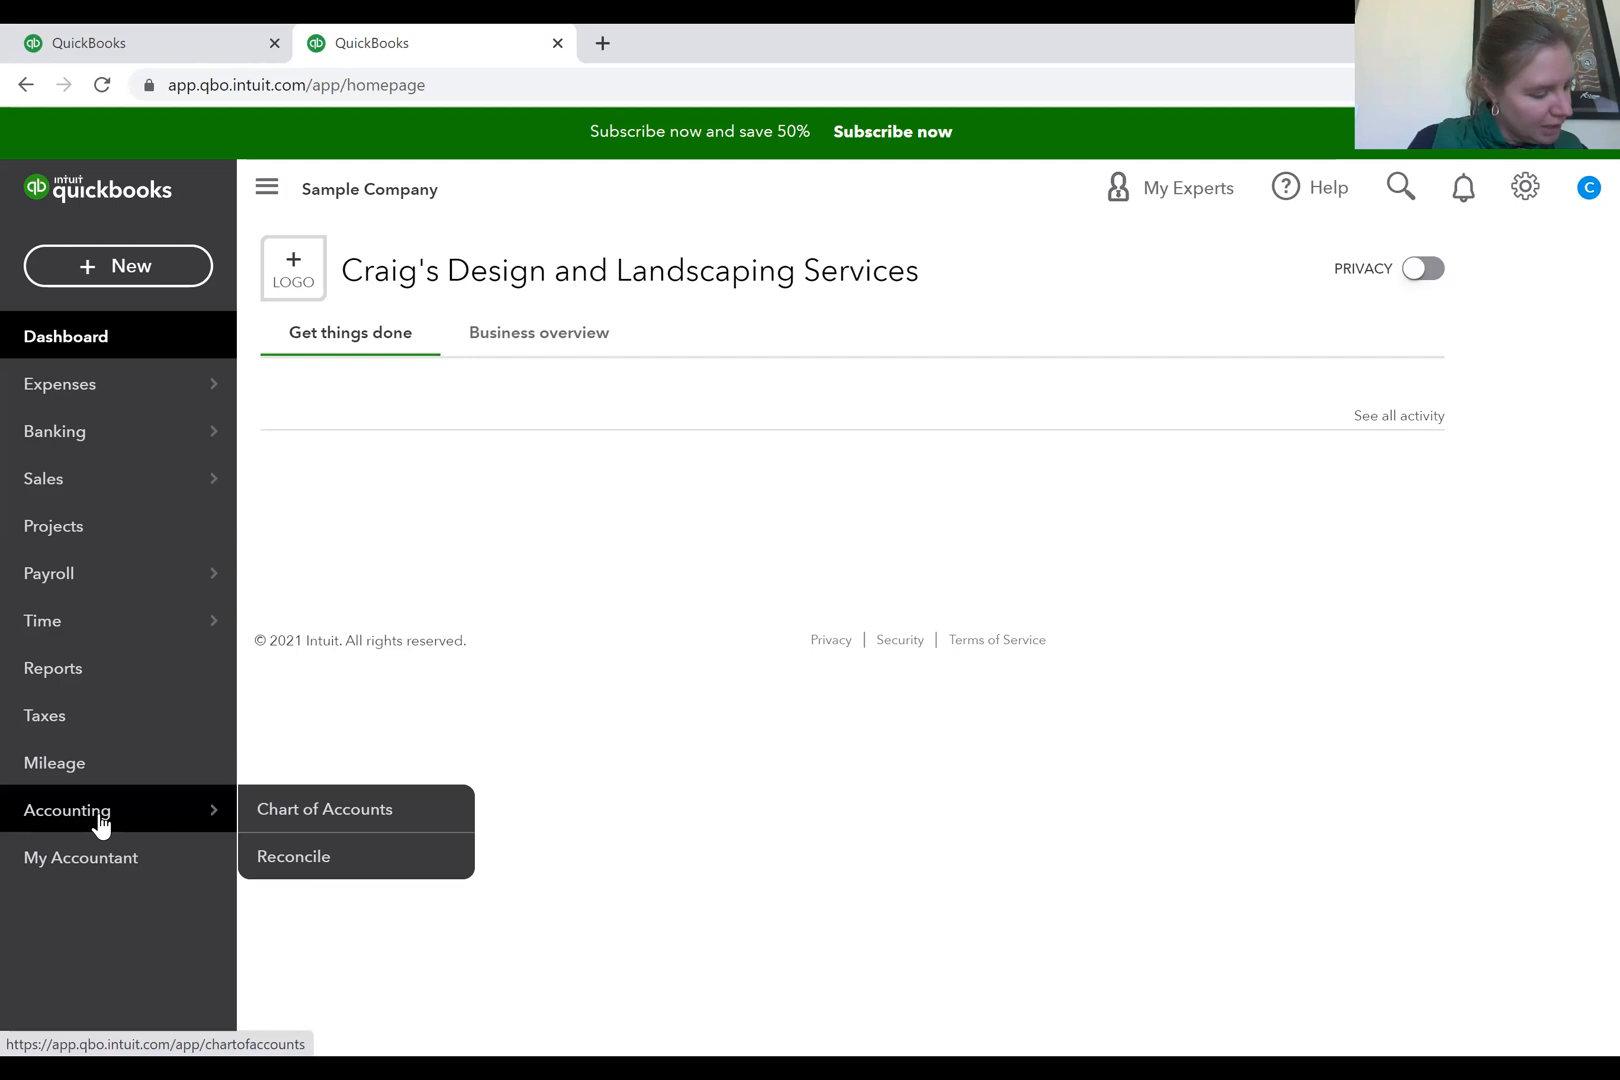
# Open the sample company's full Chart of Accounts list in QuickBooks.
pyautogui.click(318, 818)
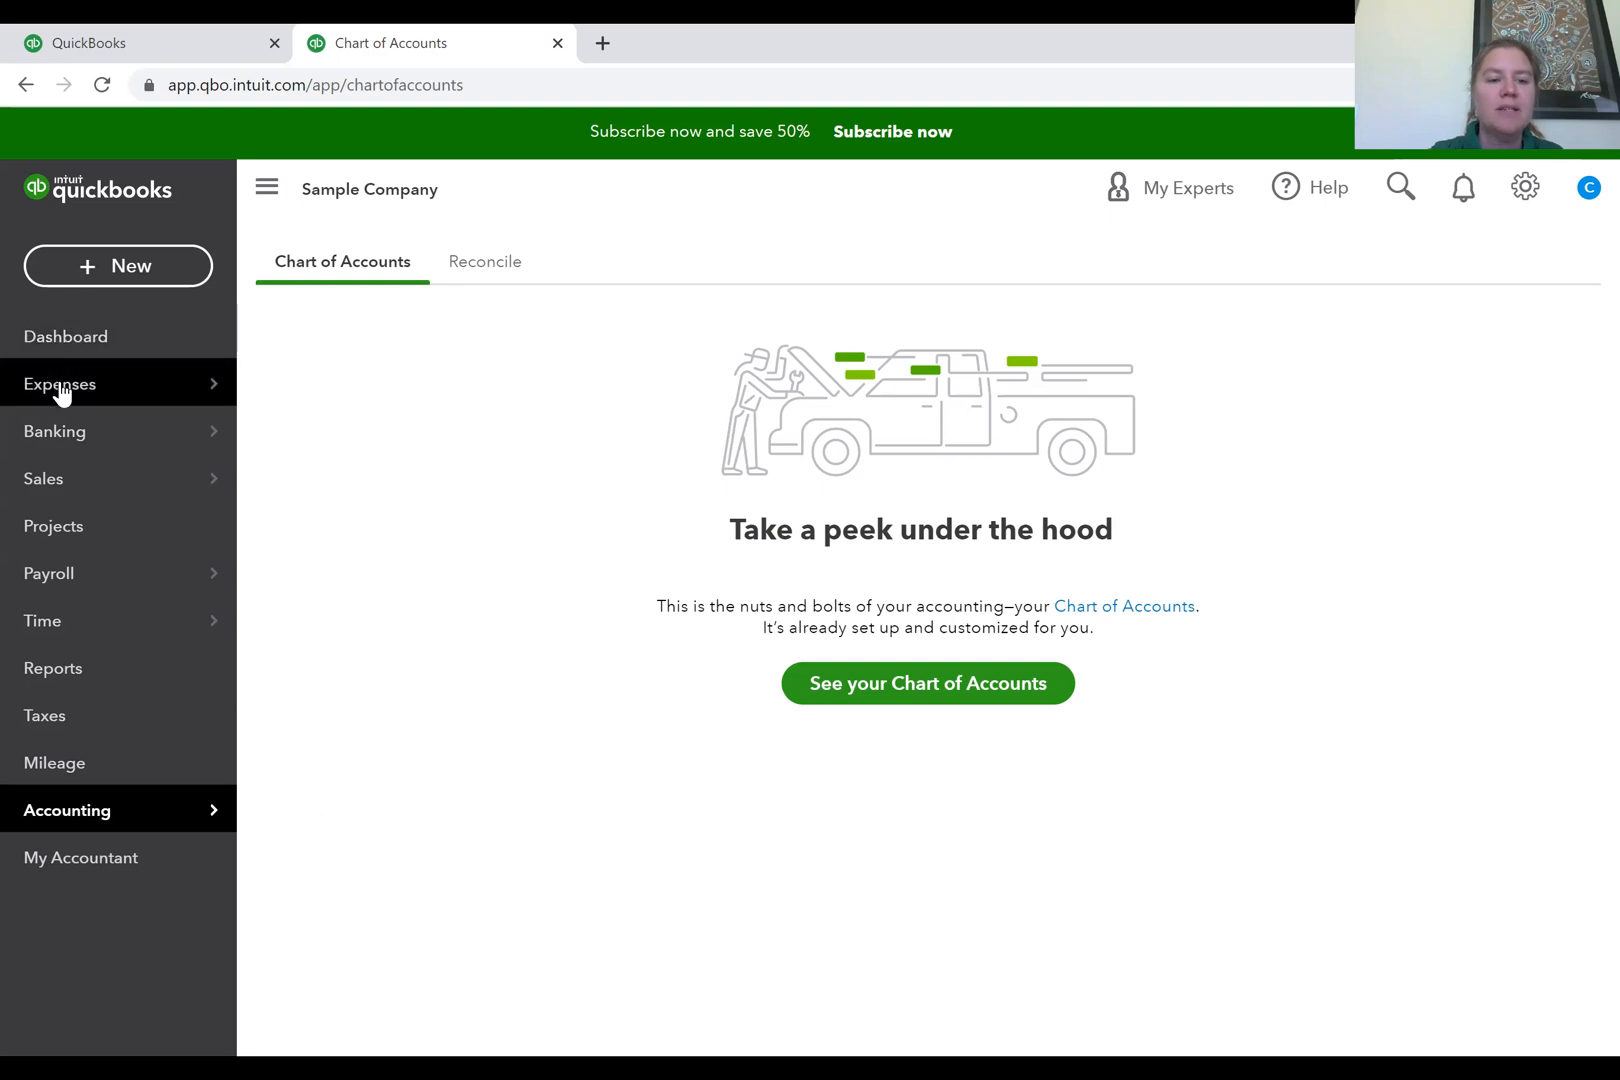
pyautogui.moveTo(61, 392)
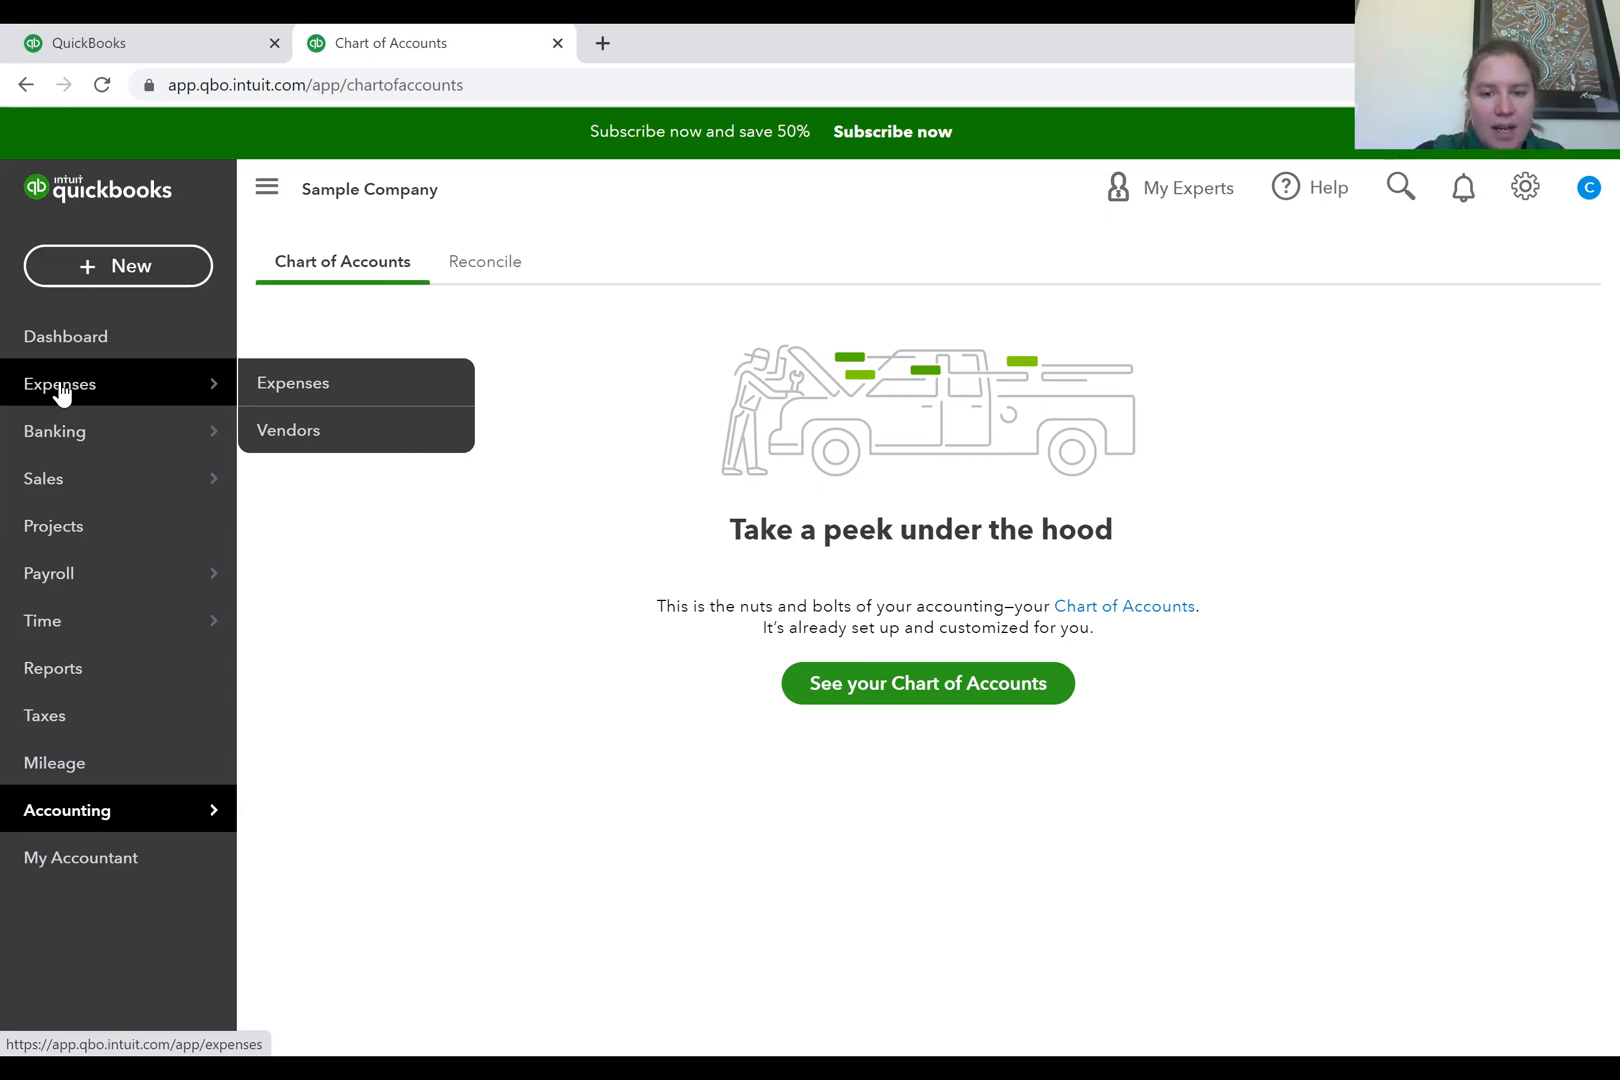
pyautogui.click(906, 682)
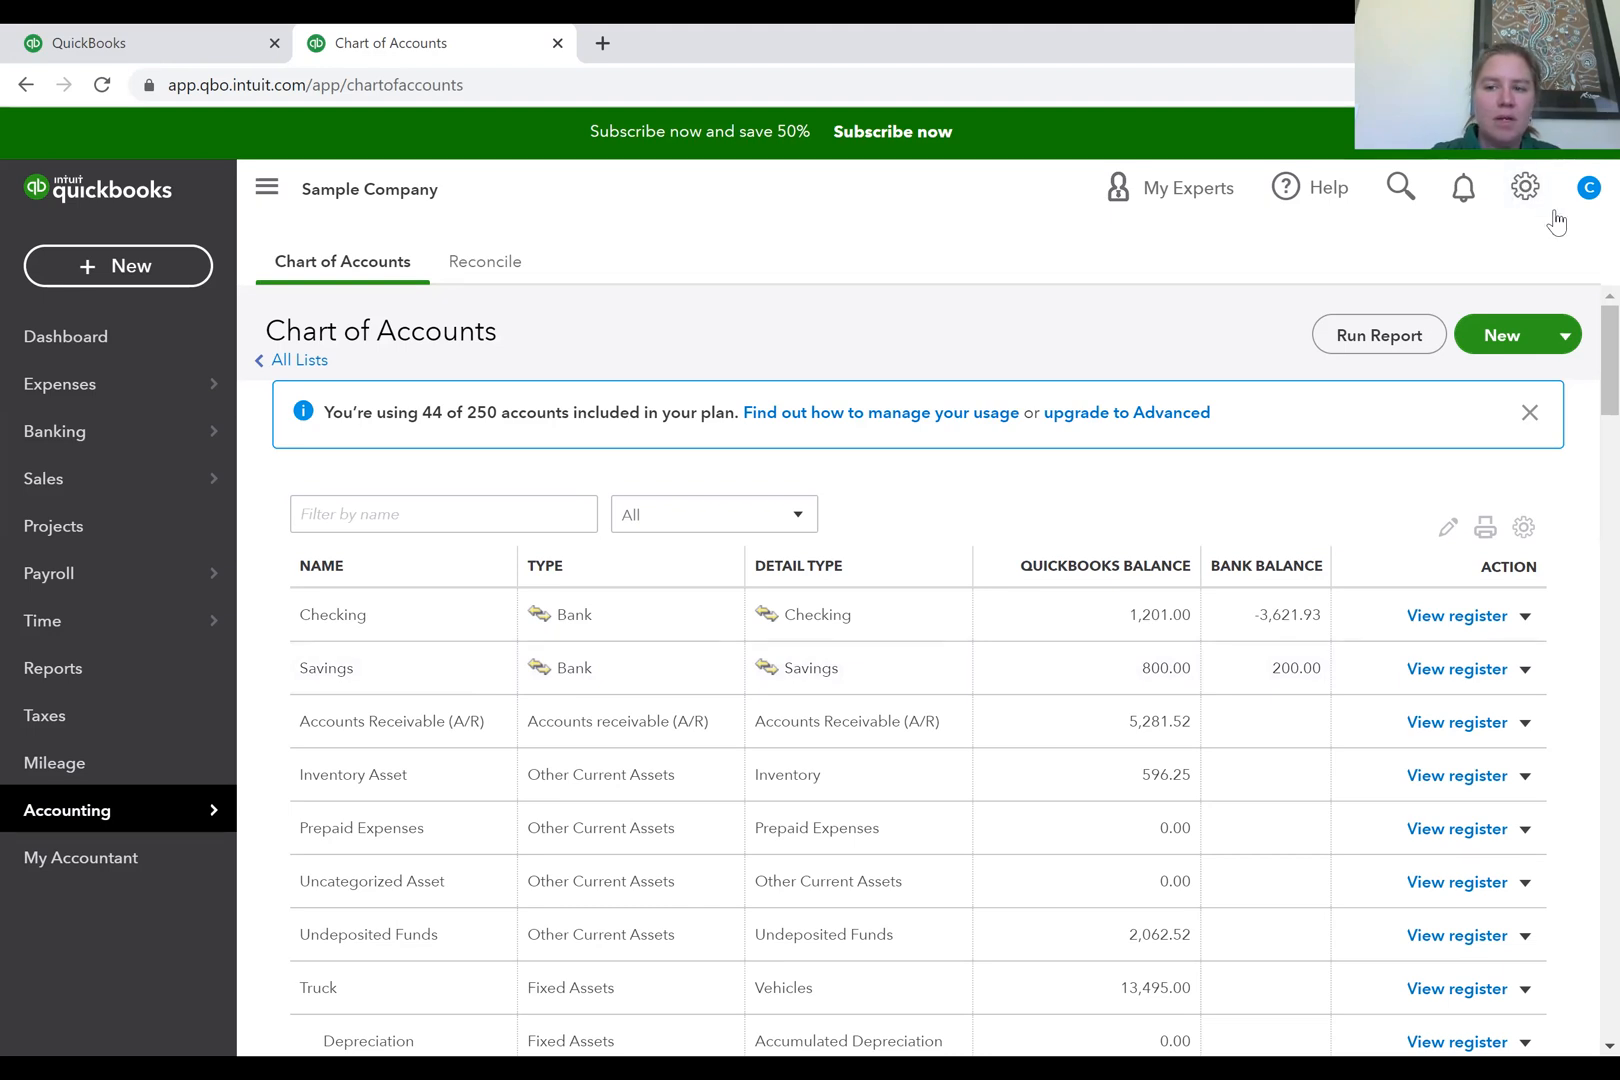
# In the Advanced account settings, enable account numbers for the chart of accounts, turn on Show account numbers, and save.
pyautogui.click(1521, 200)
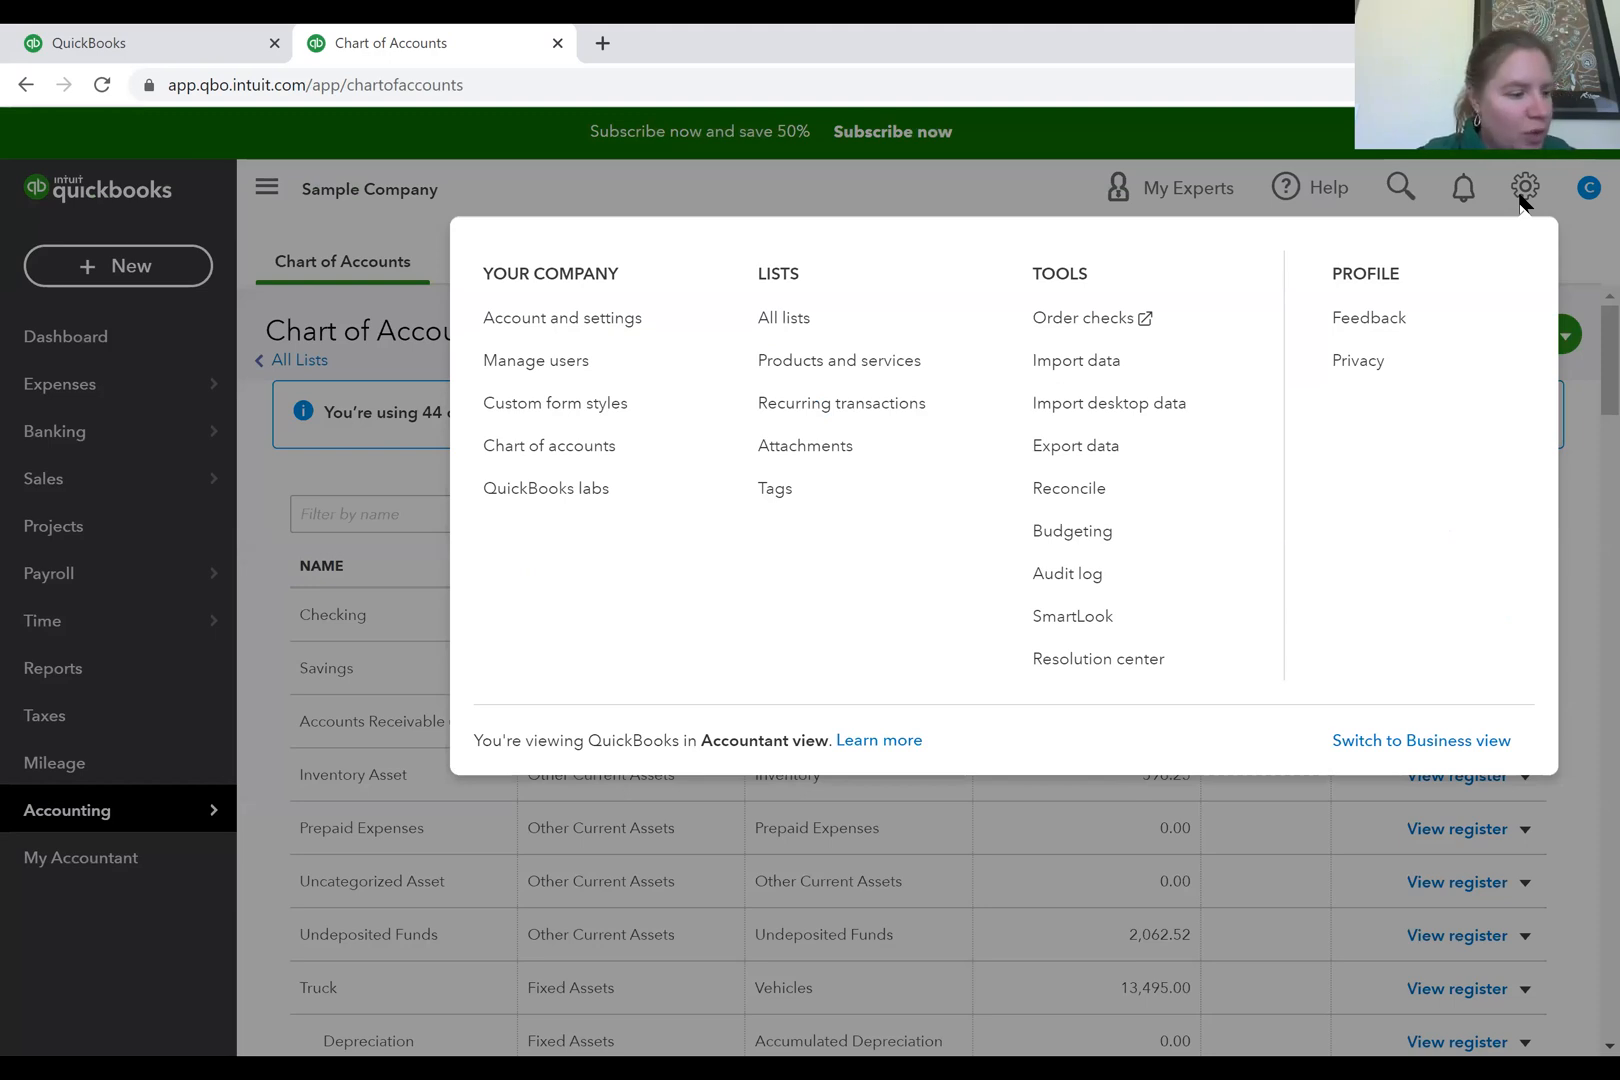
pyautogui.click(579, 322)
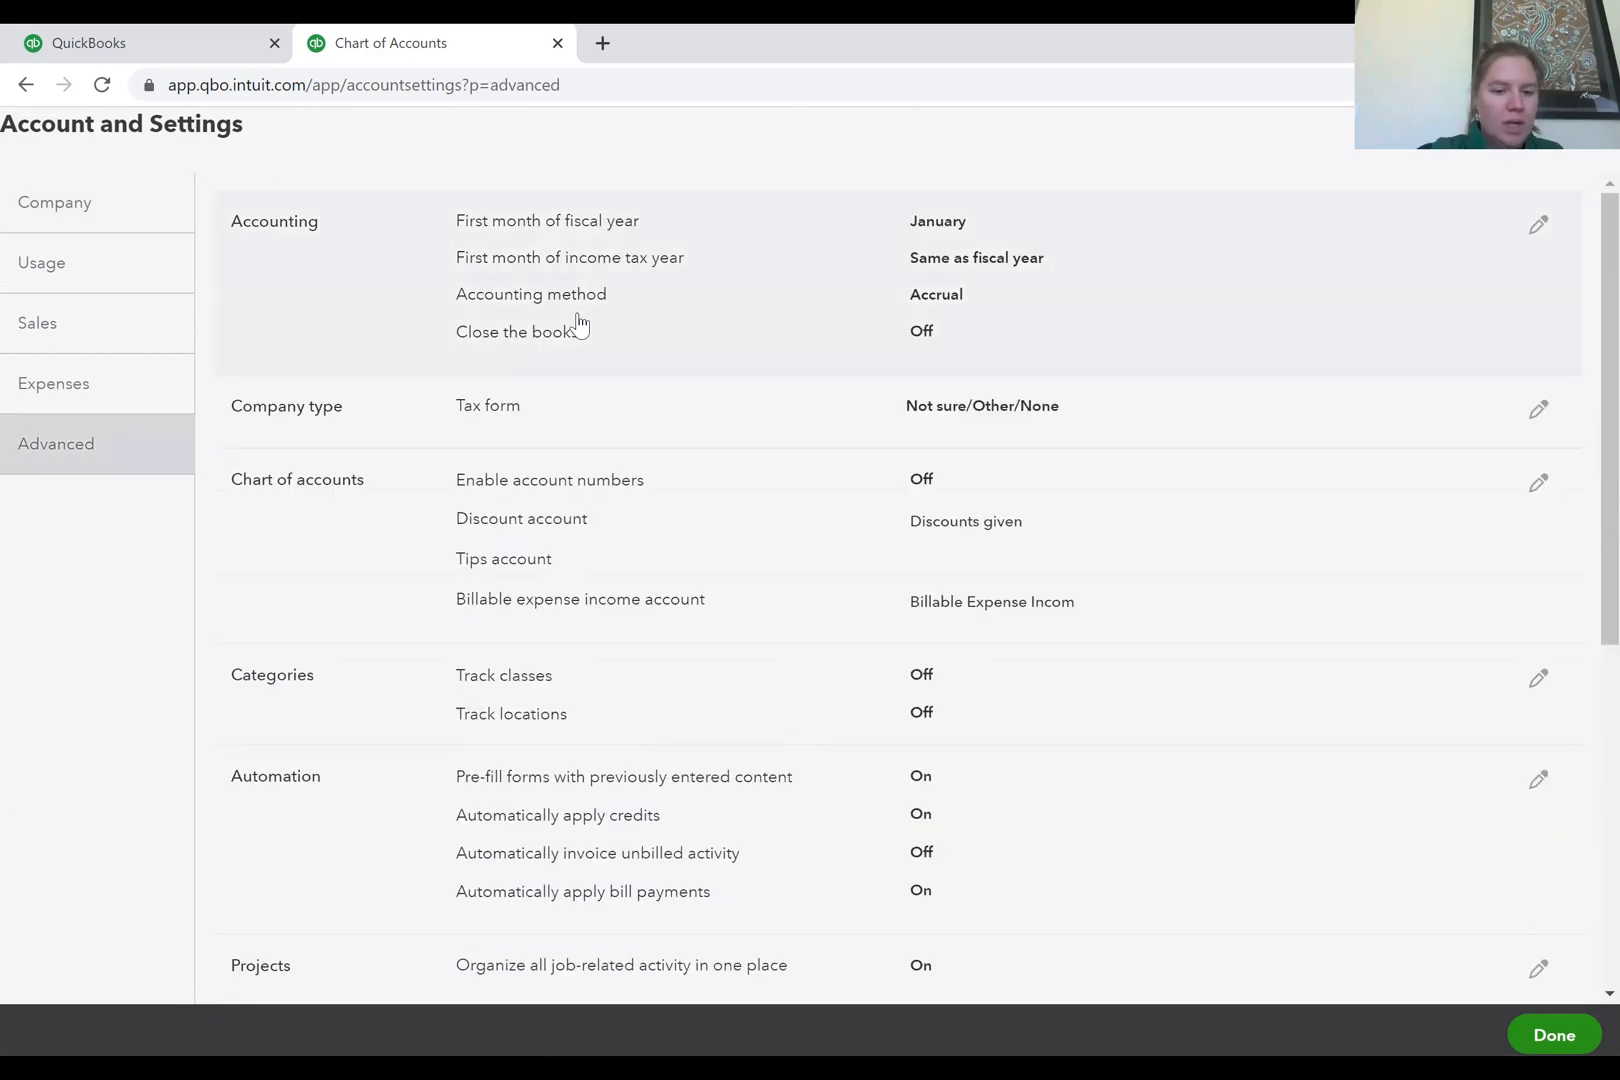
pyautogui.scroll(-6, 578, 322)
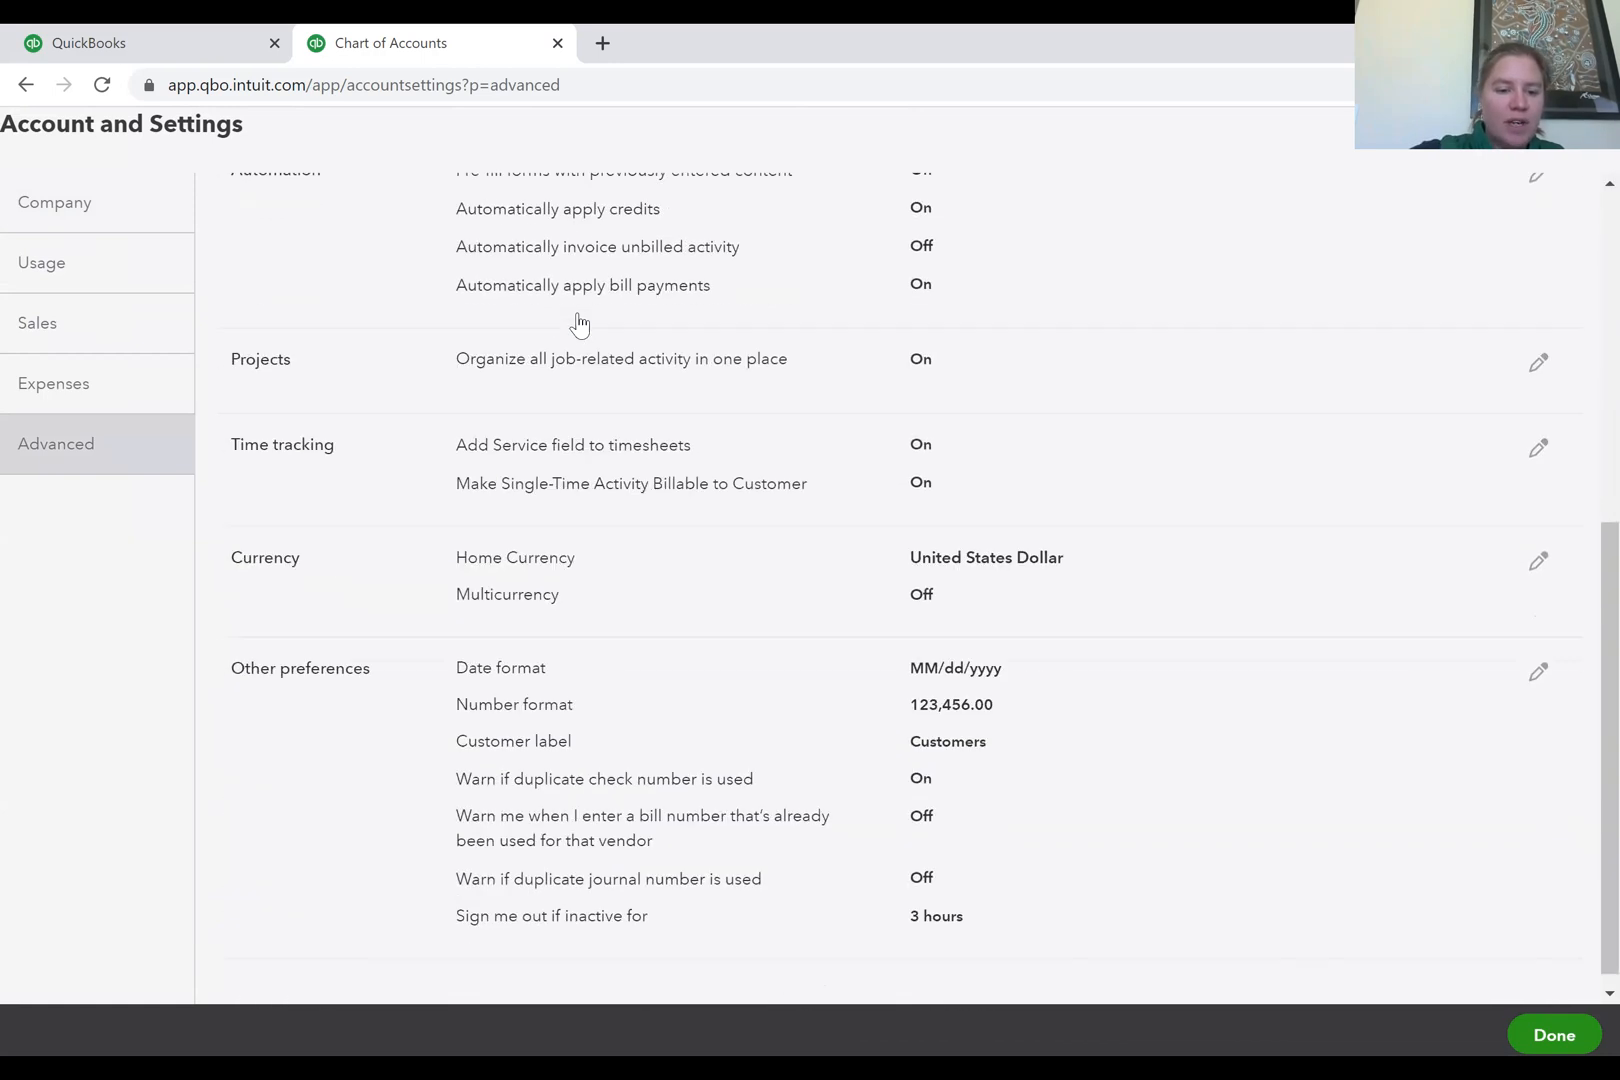
pyautogui.scroll(2, 578, 322)
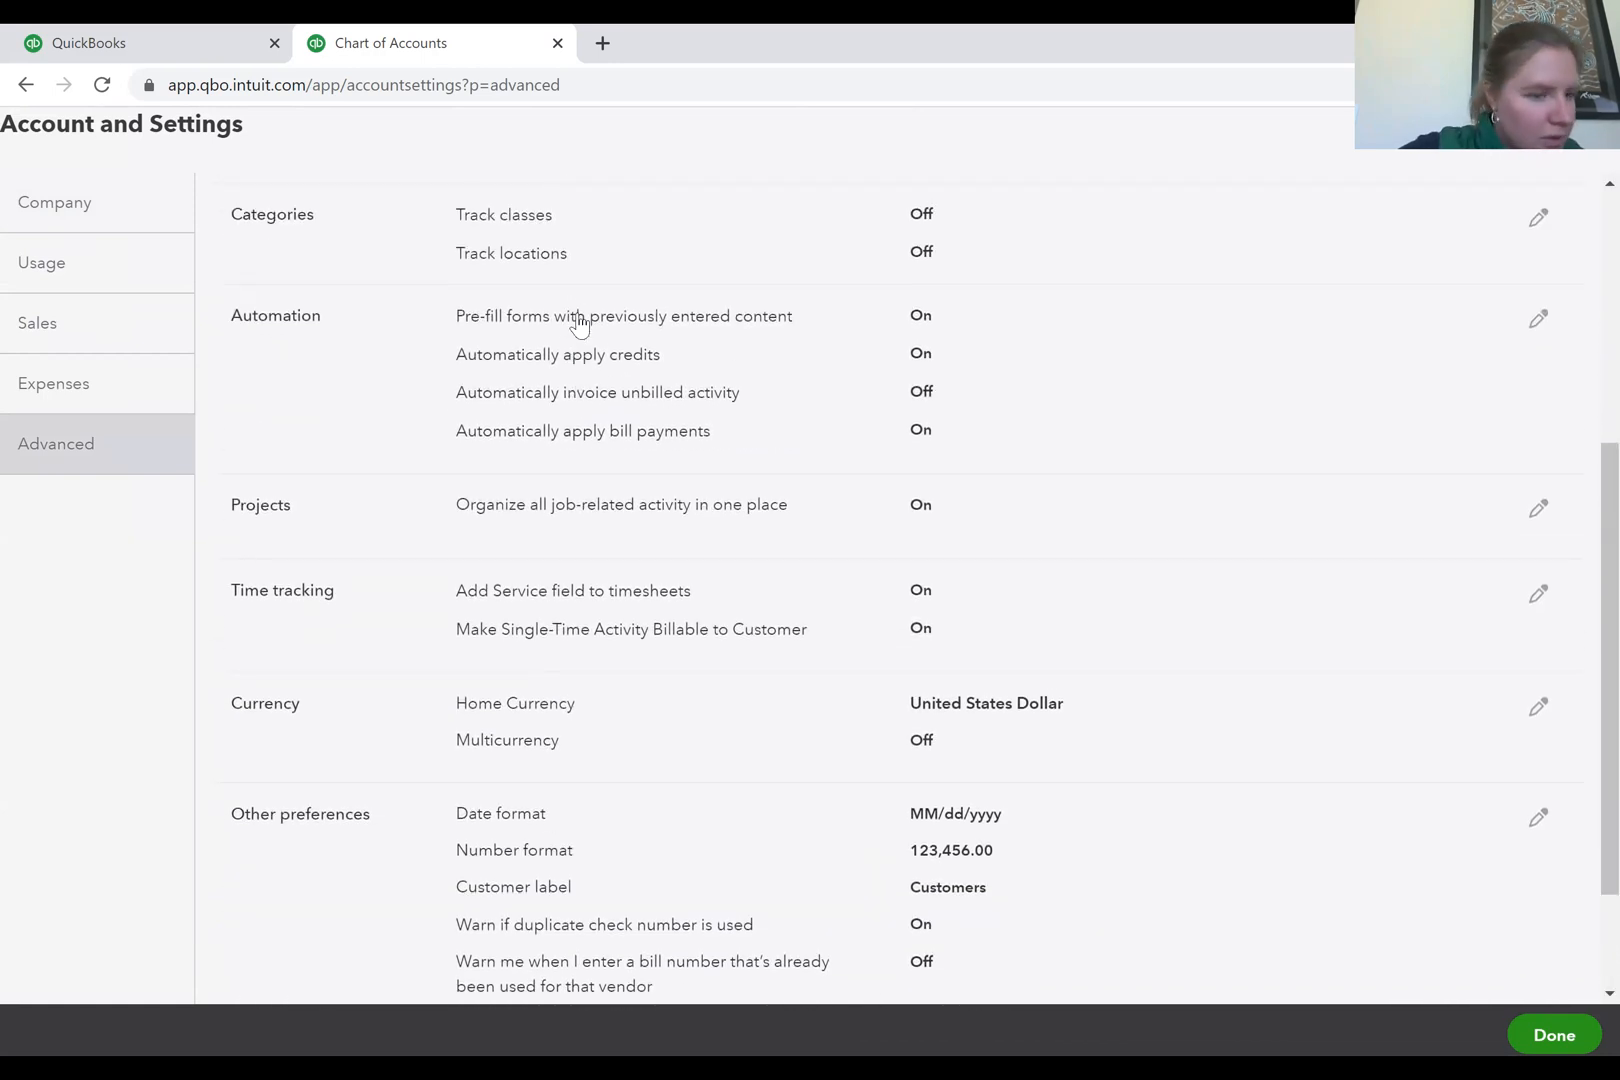
pyautogui.scroll(5, 578, 322)
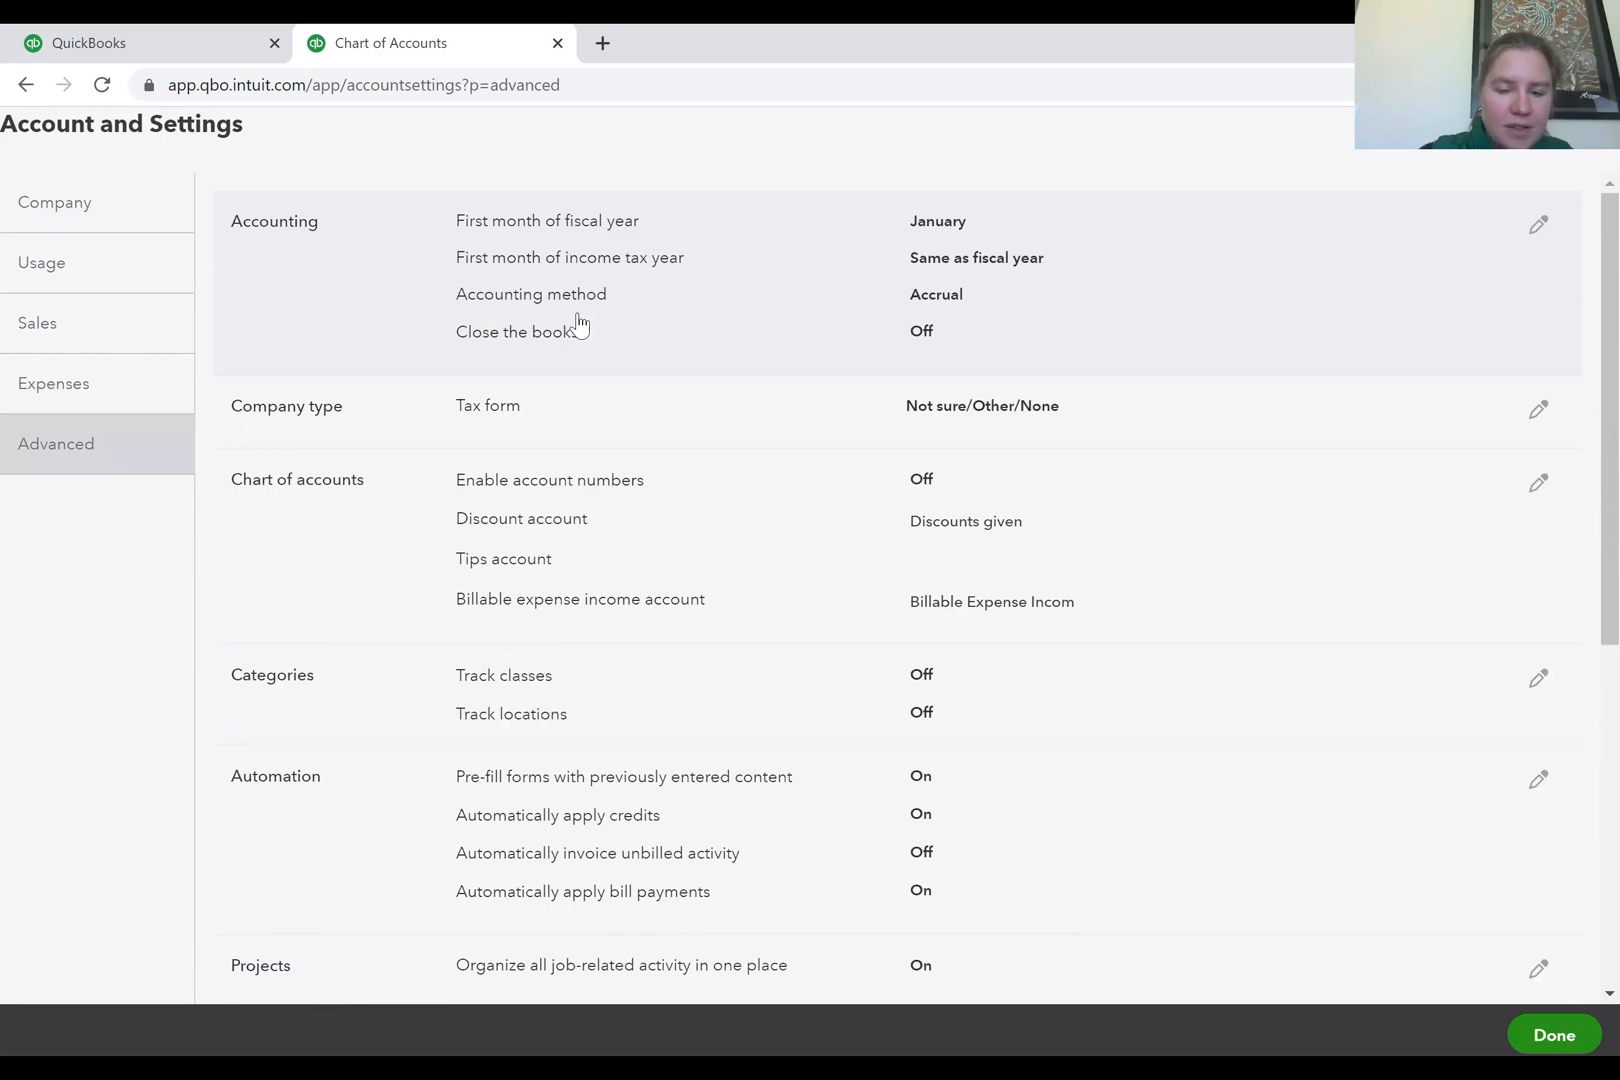
pyautogui.click(1537, 488)
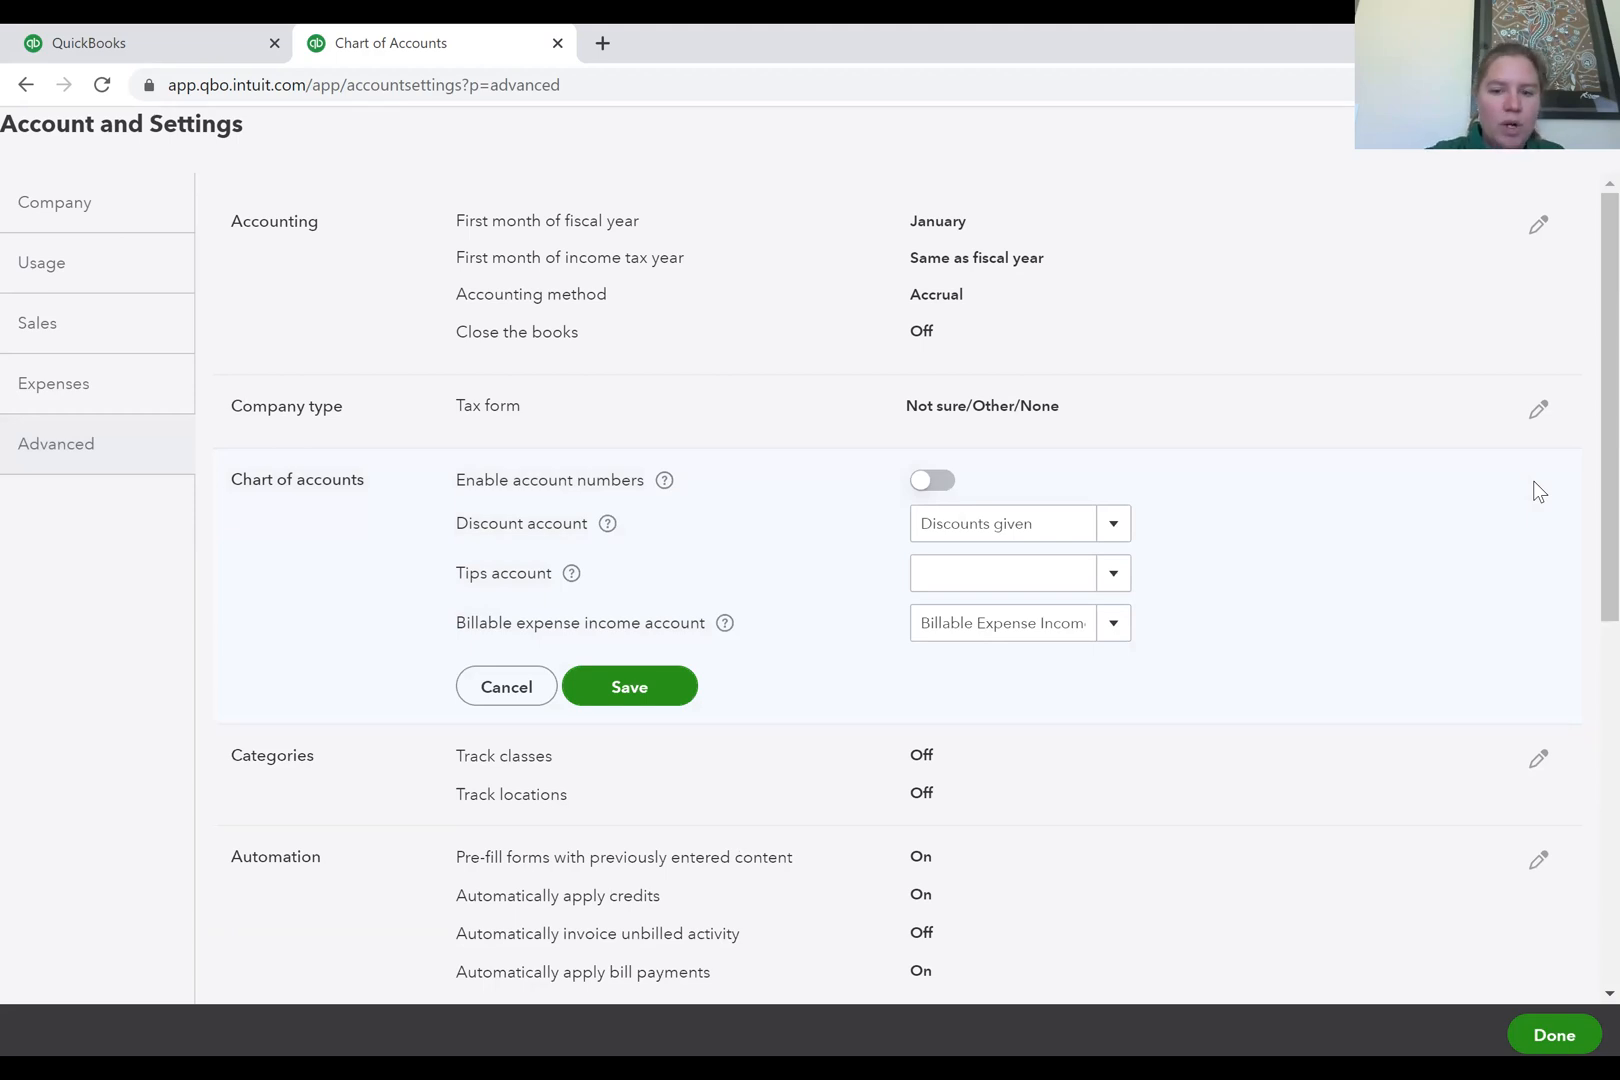
pyautogui.click(933, 482)
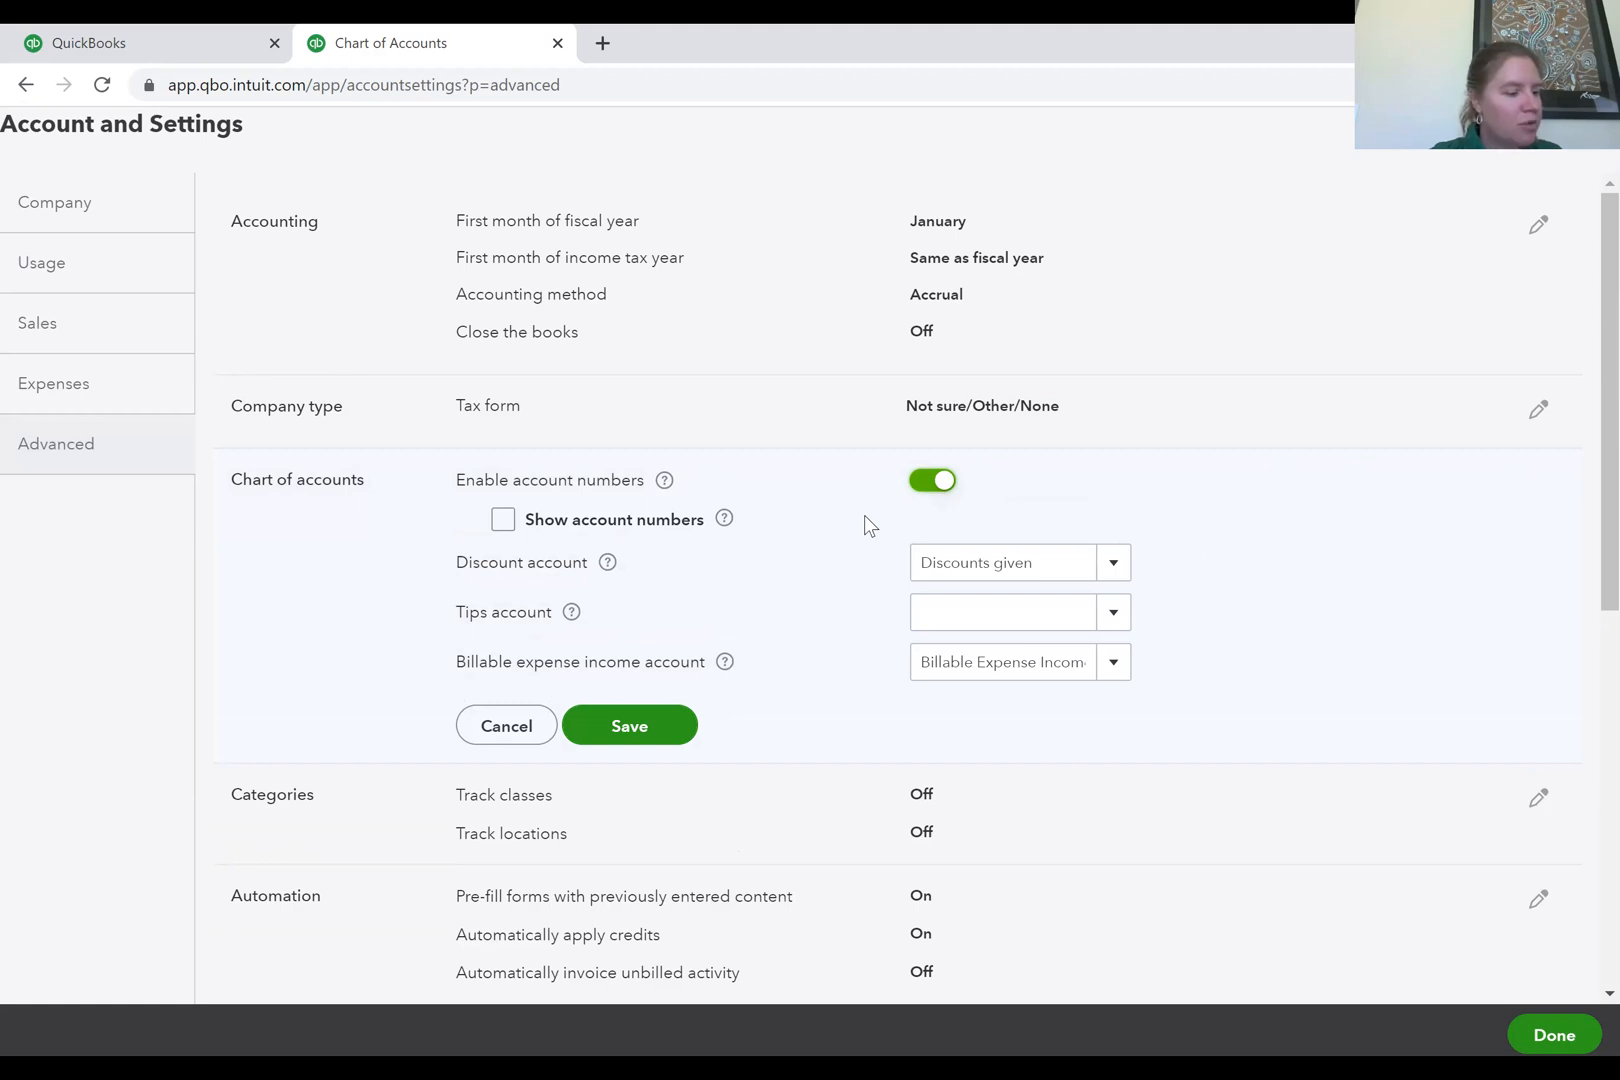
pyautogui.click(503, 521)
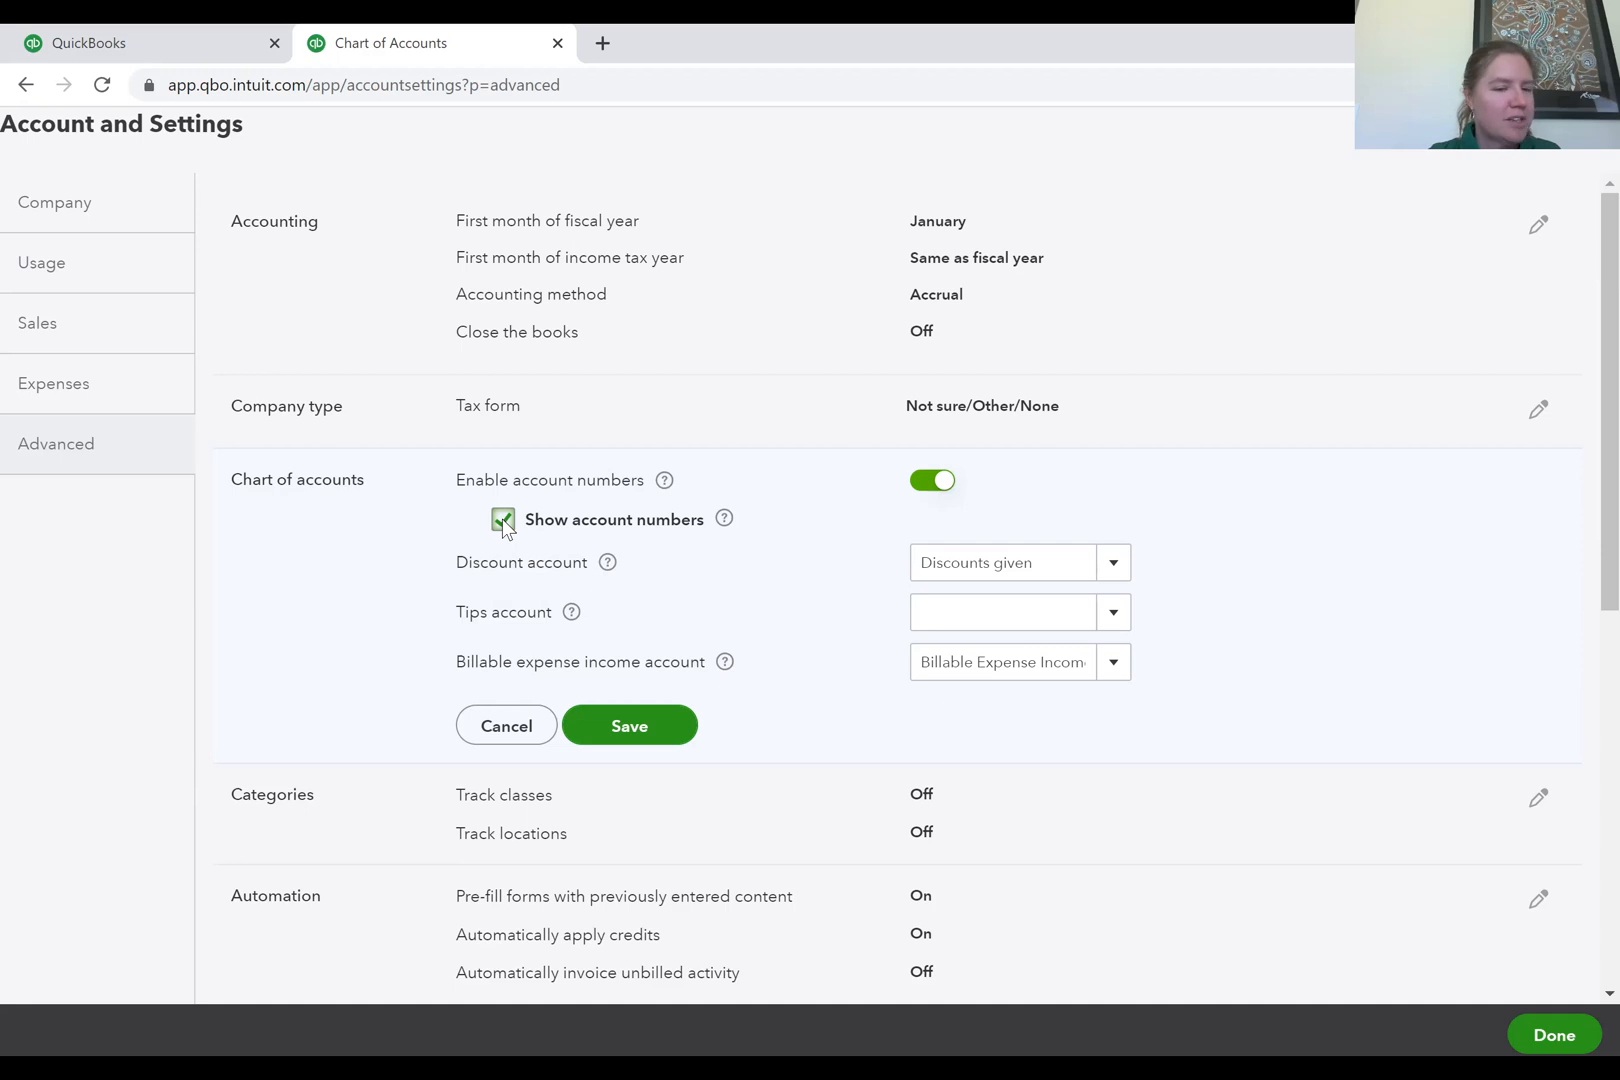
pyautogui.click(645, 728)
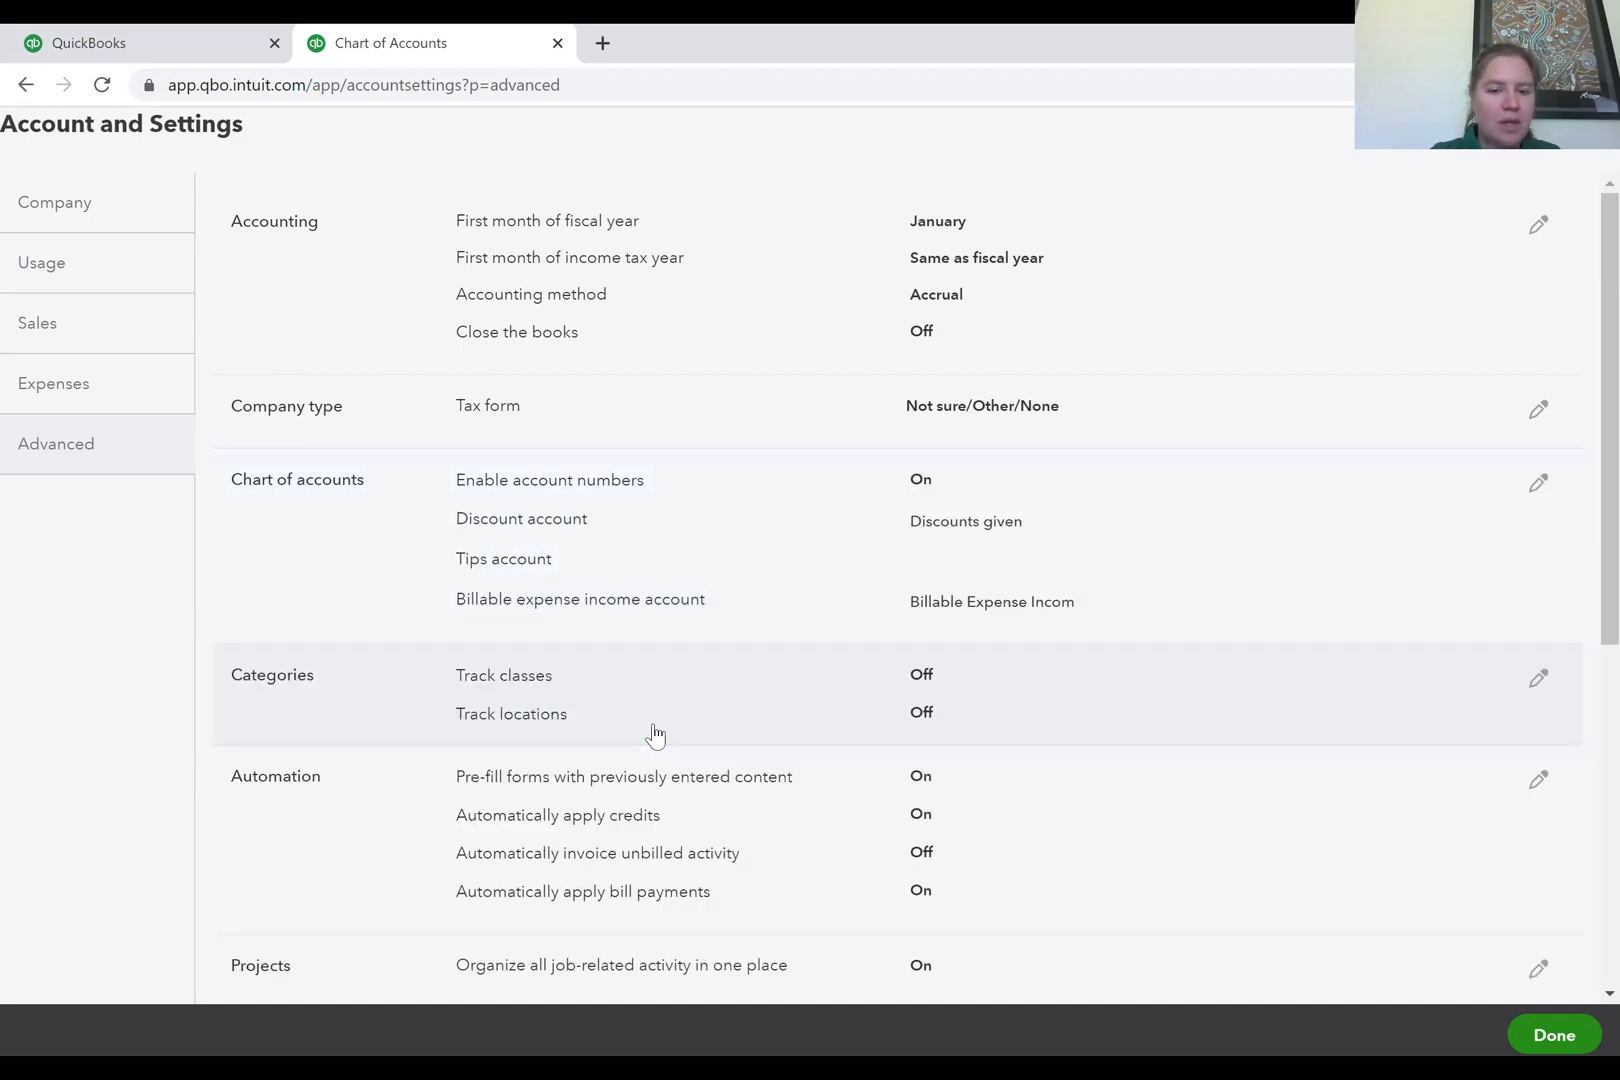
pyautogui.scroll(-1, 1583, 706)
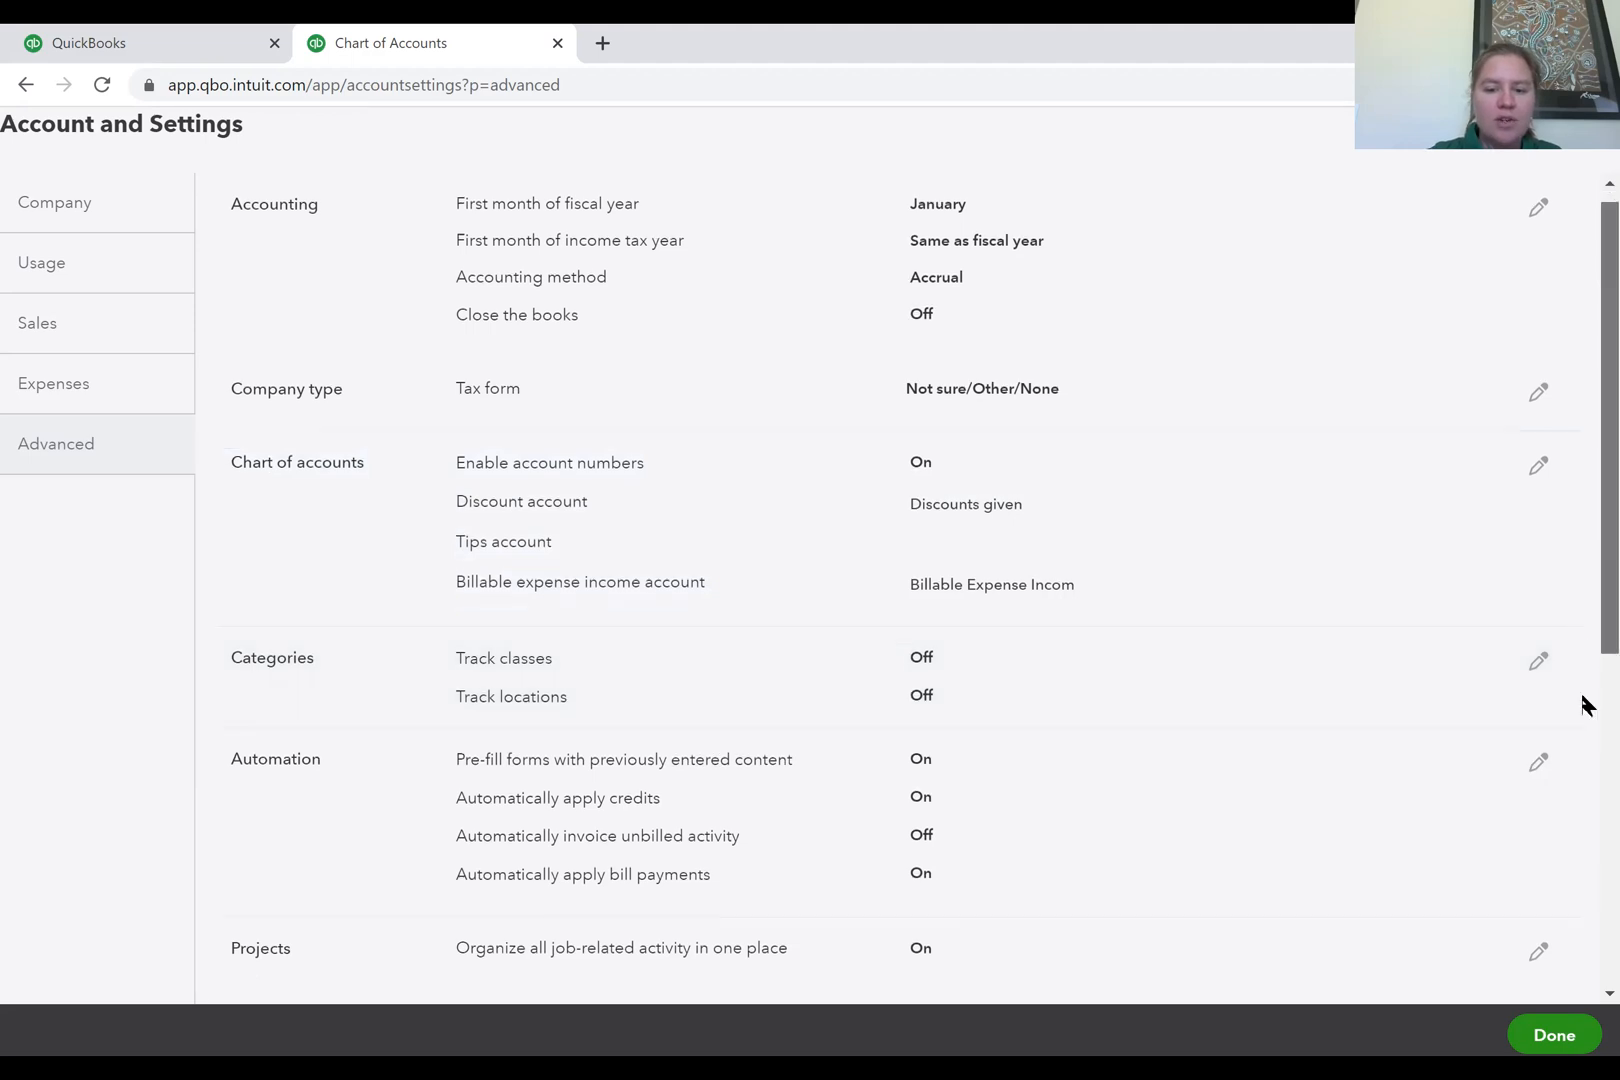
pyautogui.scroll(-6, 1583, 706)
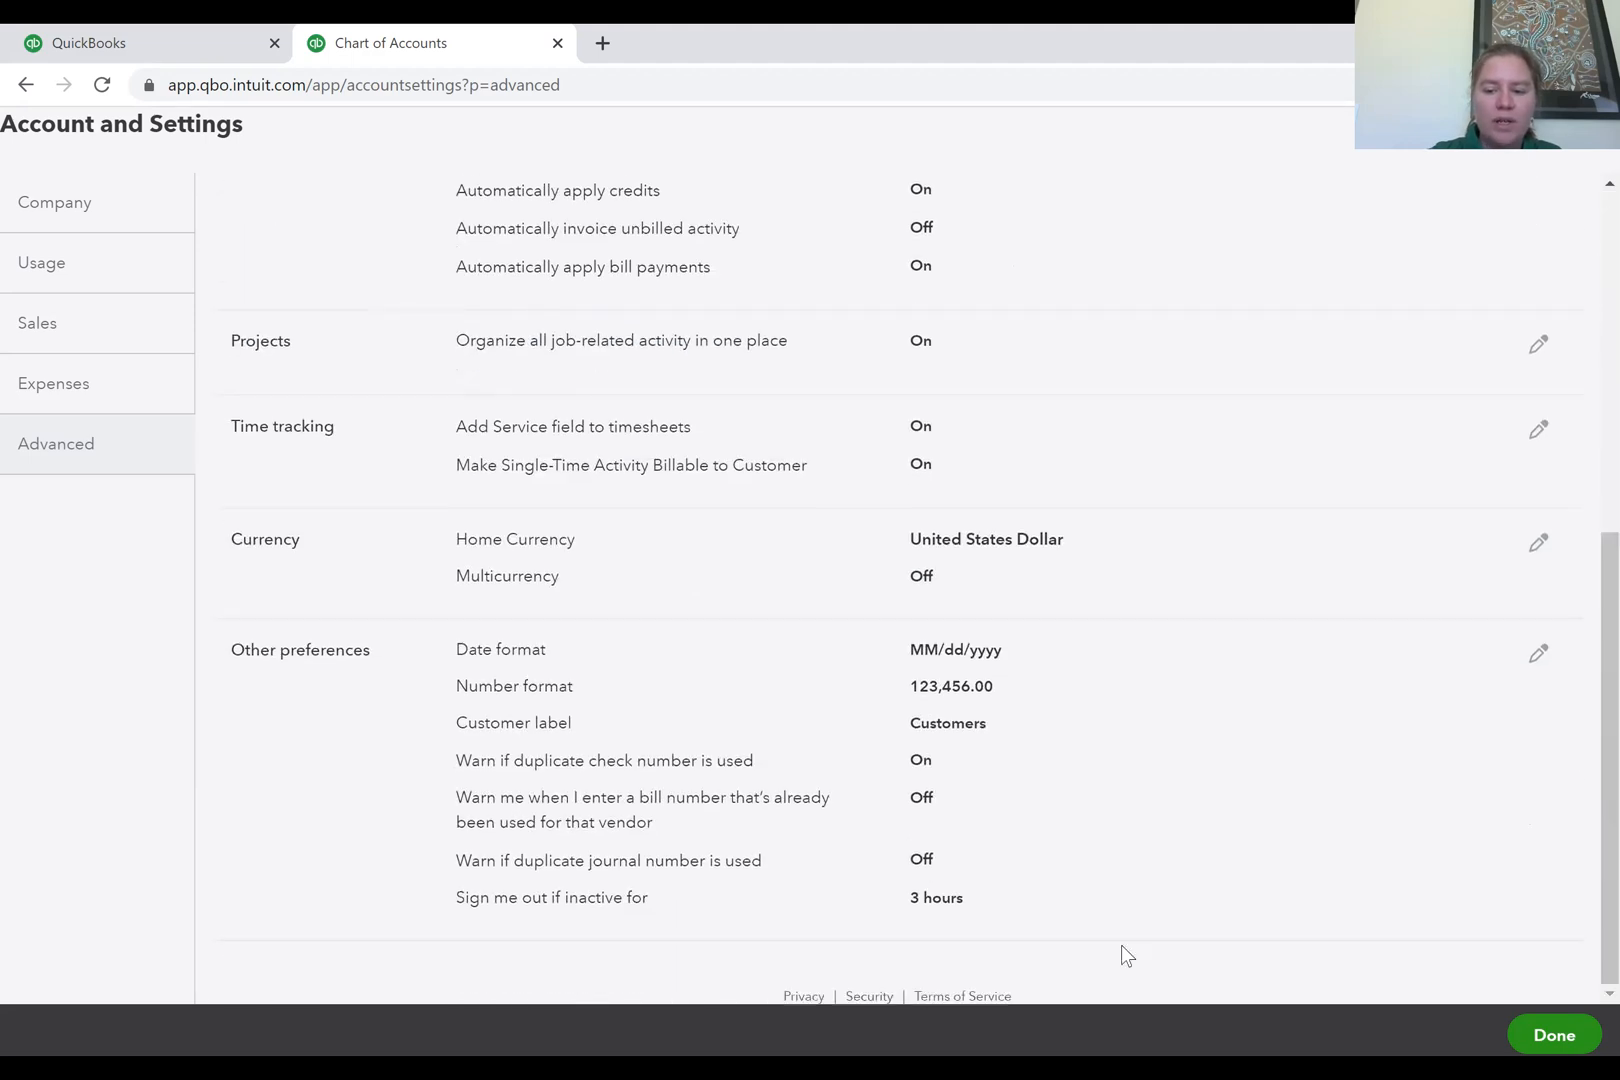
# Close Account and Settings and return to the Chart of Accounts.
pyautogui.moveTo(975, 917); pyautogui.dragTo(902, 772)
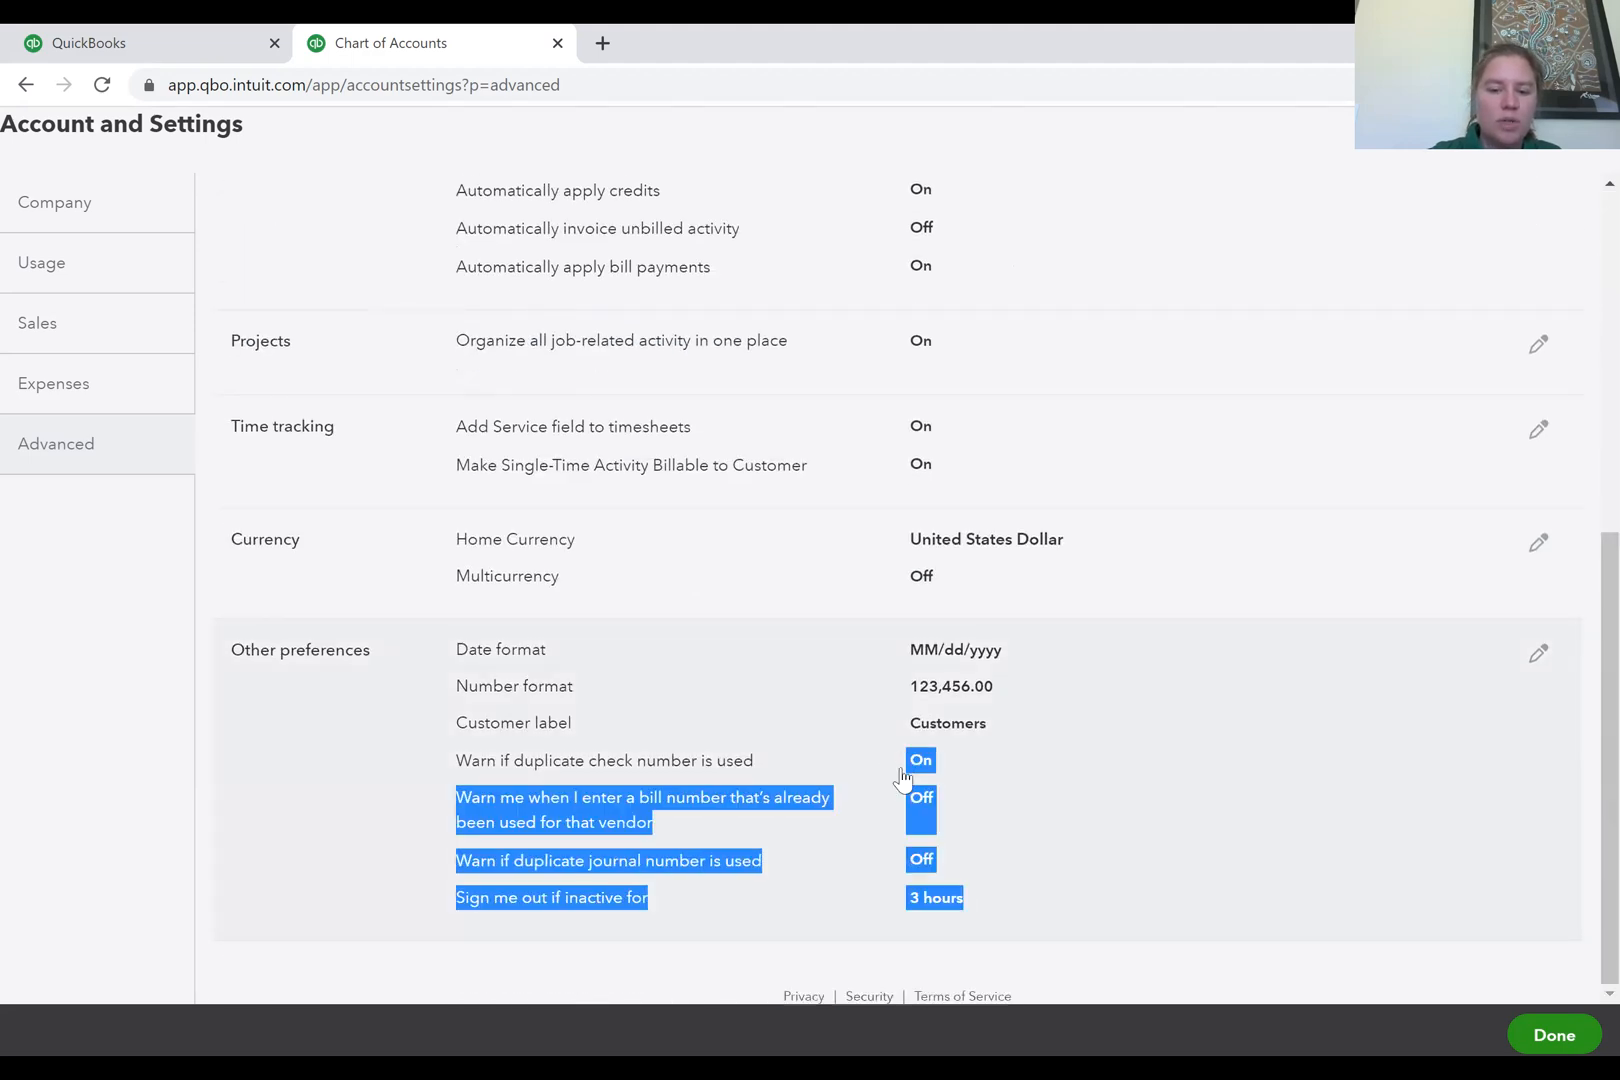
pyautogui.click(6, 716)
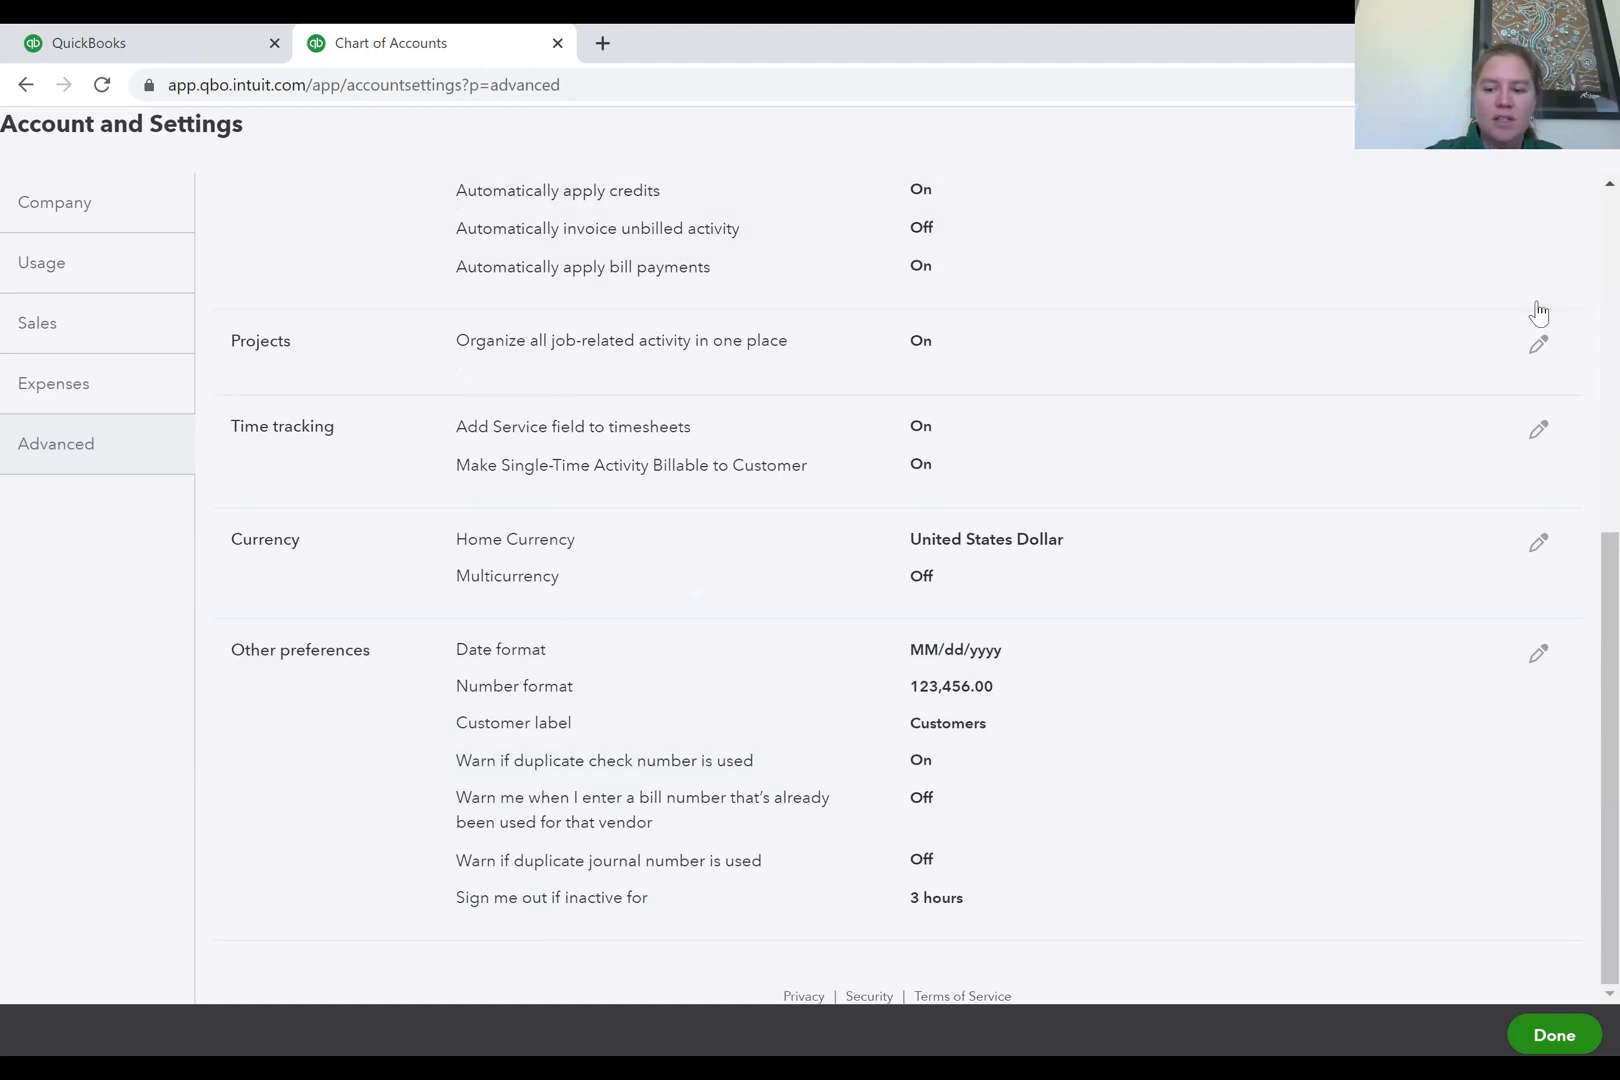
pyautogui.click(1550, 1038)
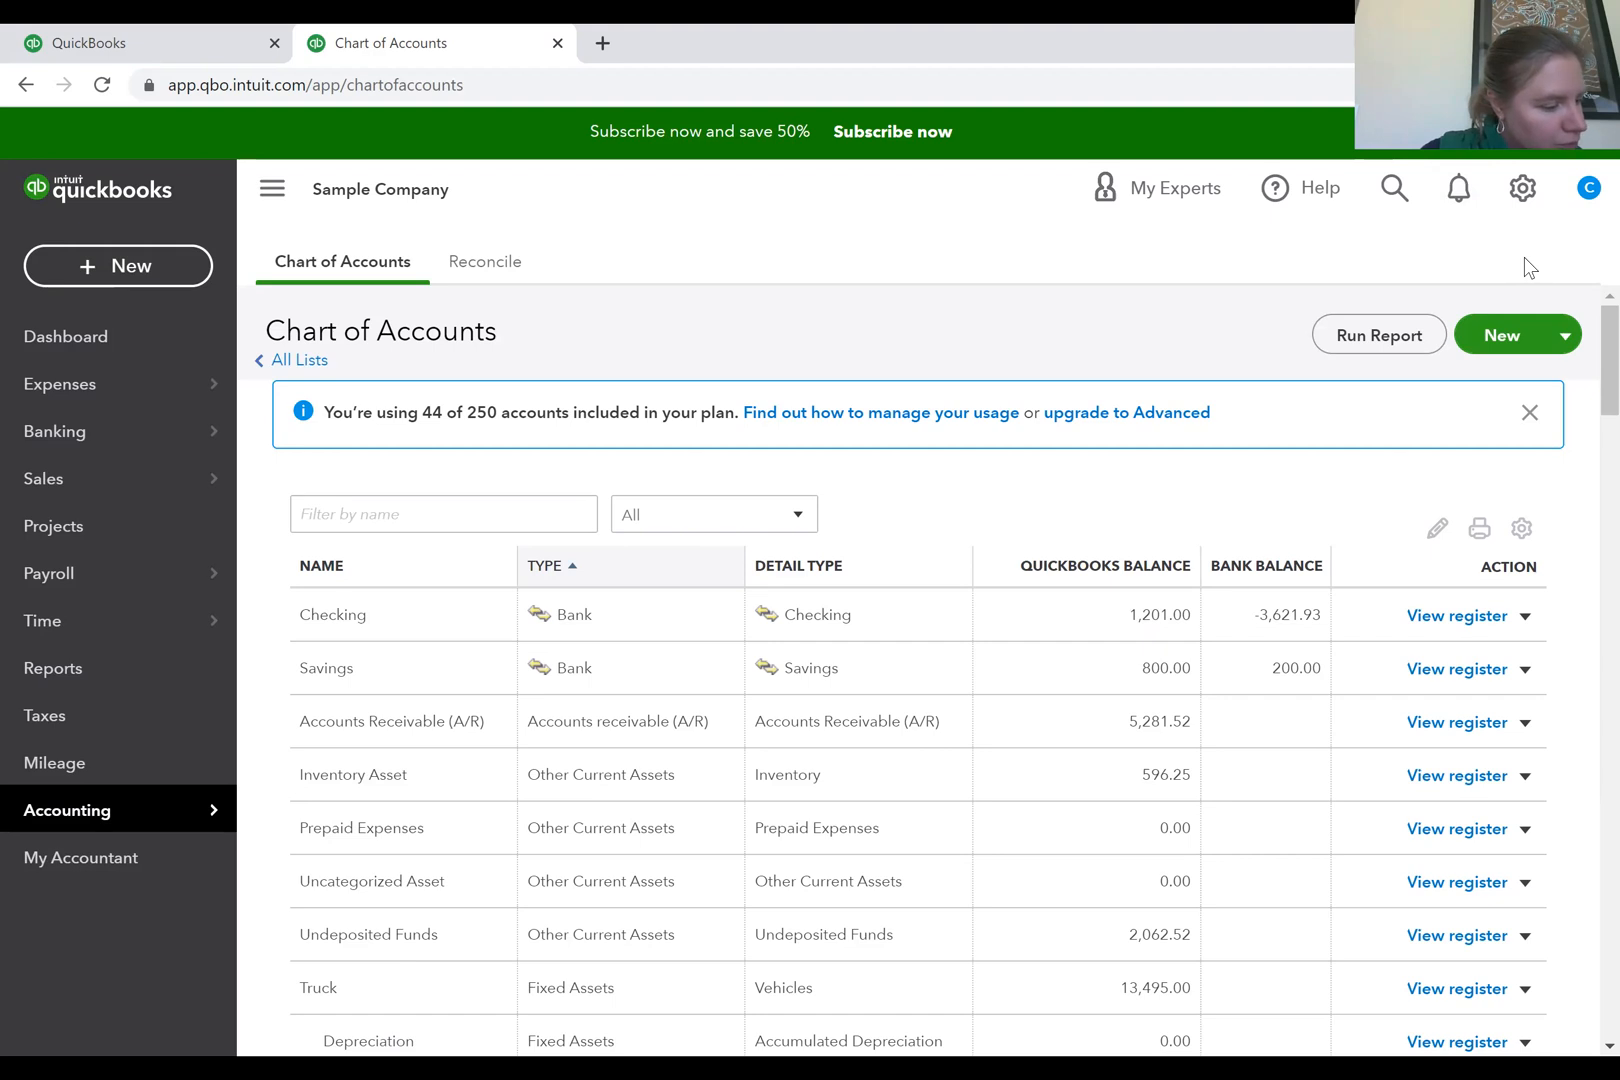
# Try again to enable and show account numbers in the Advanced account settings, then cancel the chart of accounts edit.
pyautogui.click(1520, 192)
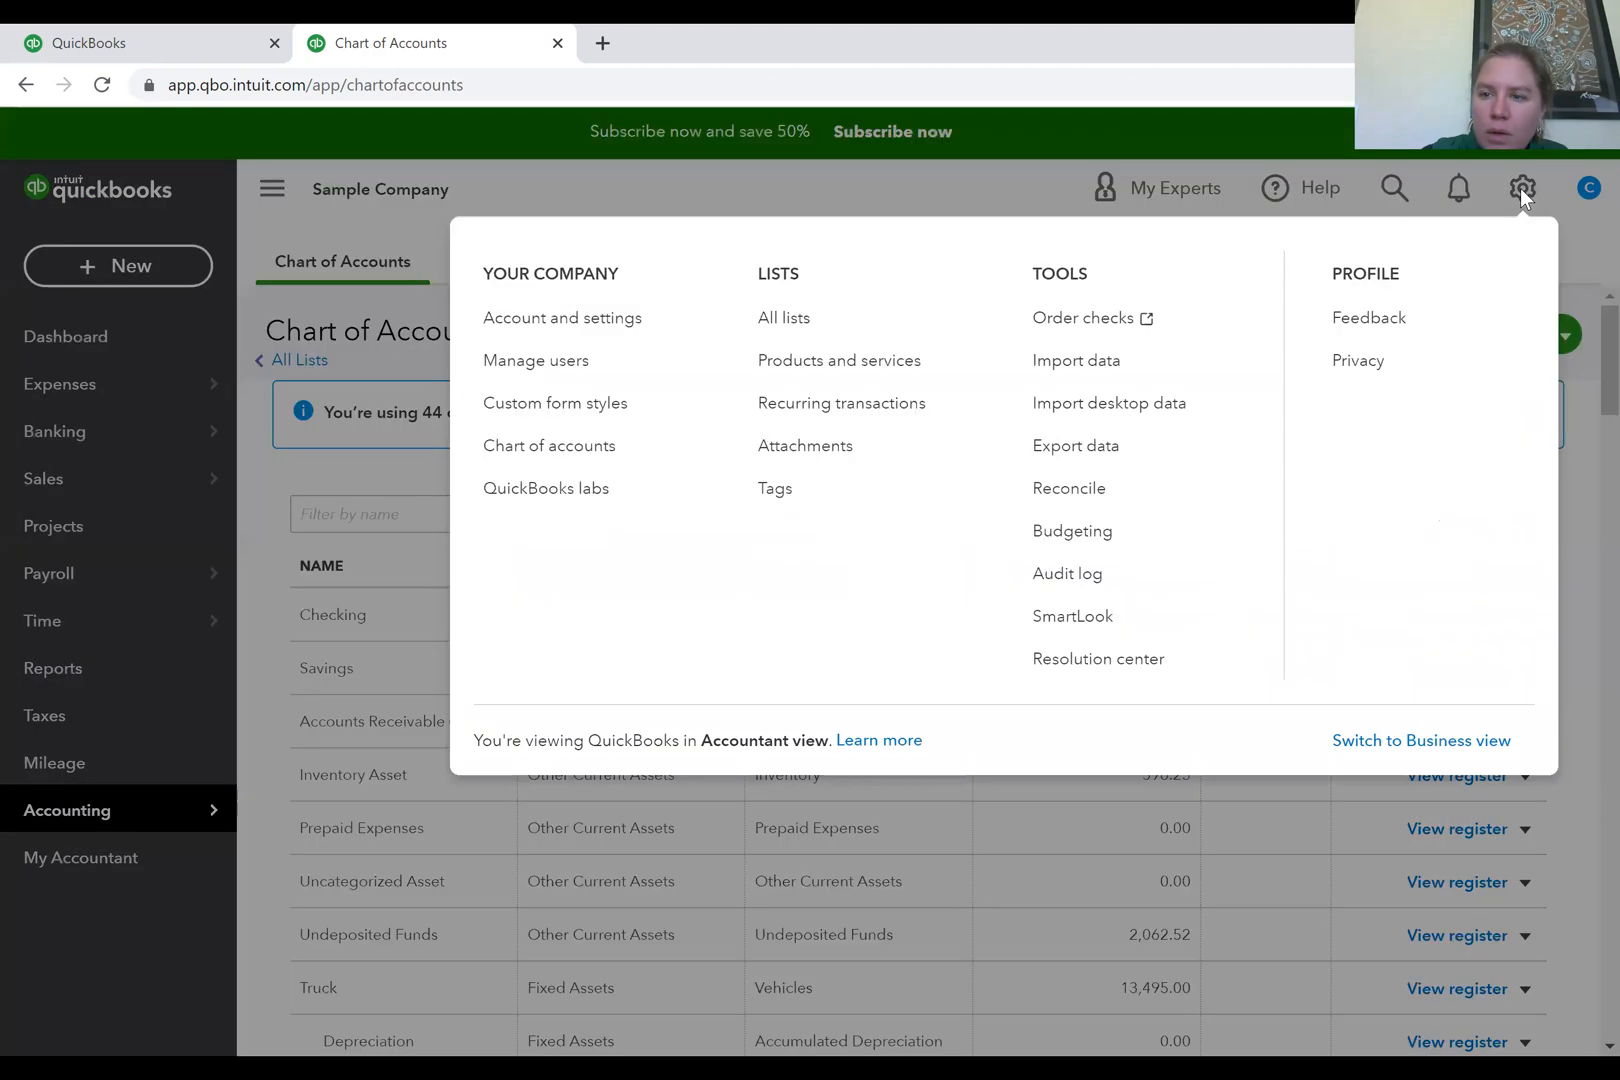
pyautogui.click(588, 336)
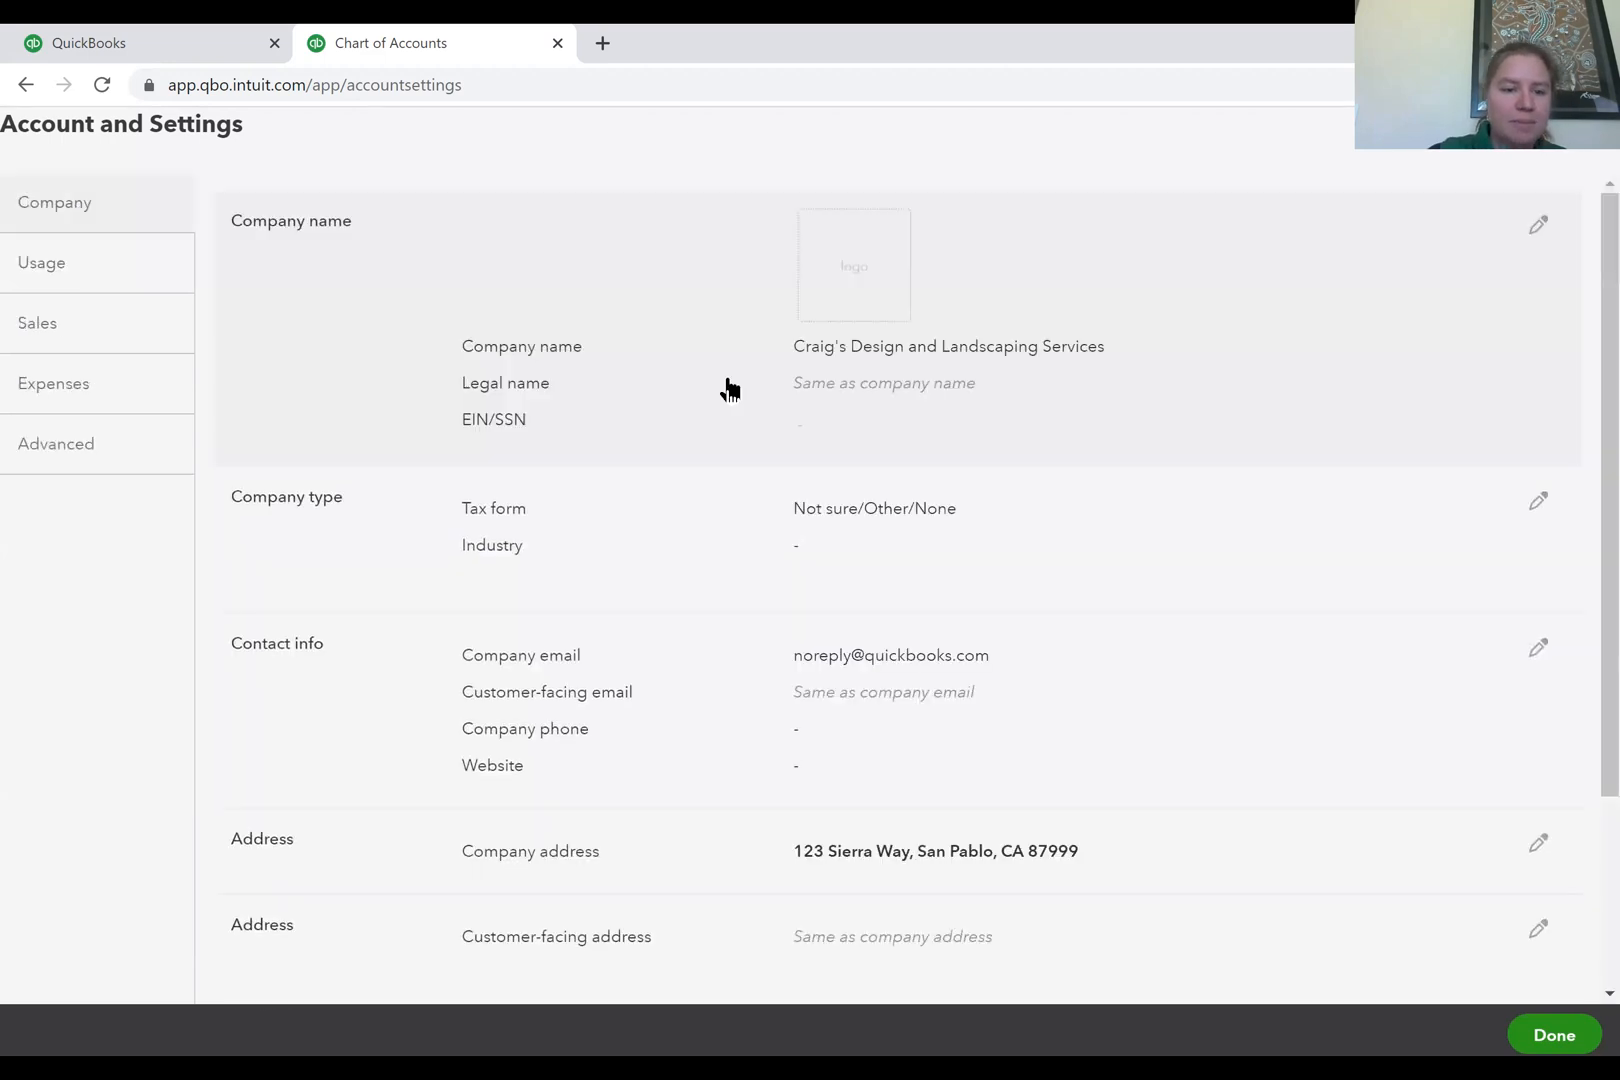
pyautogui.click(103, 444)
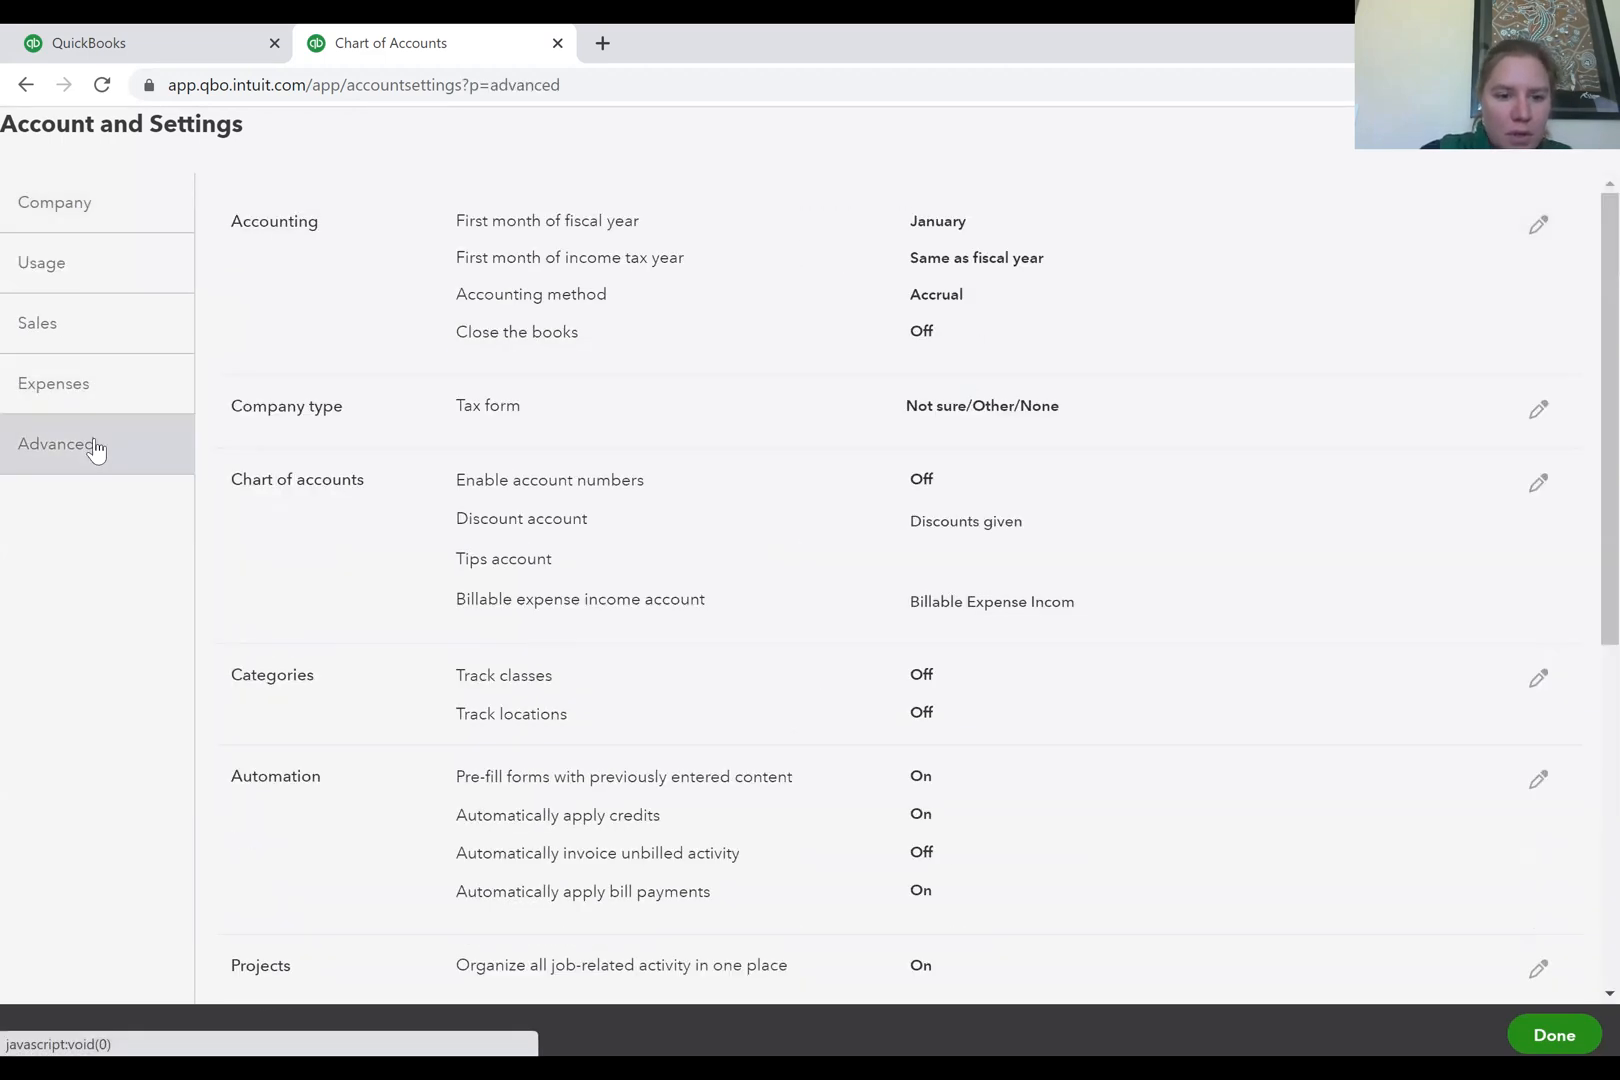
pyautogui.scroll(-1, 95, 450)
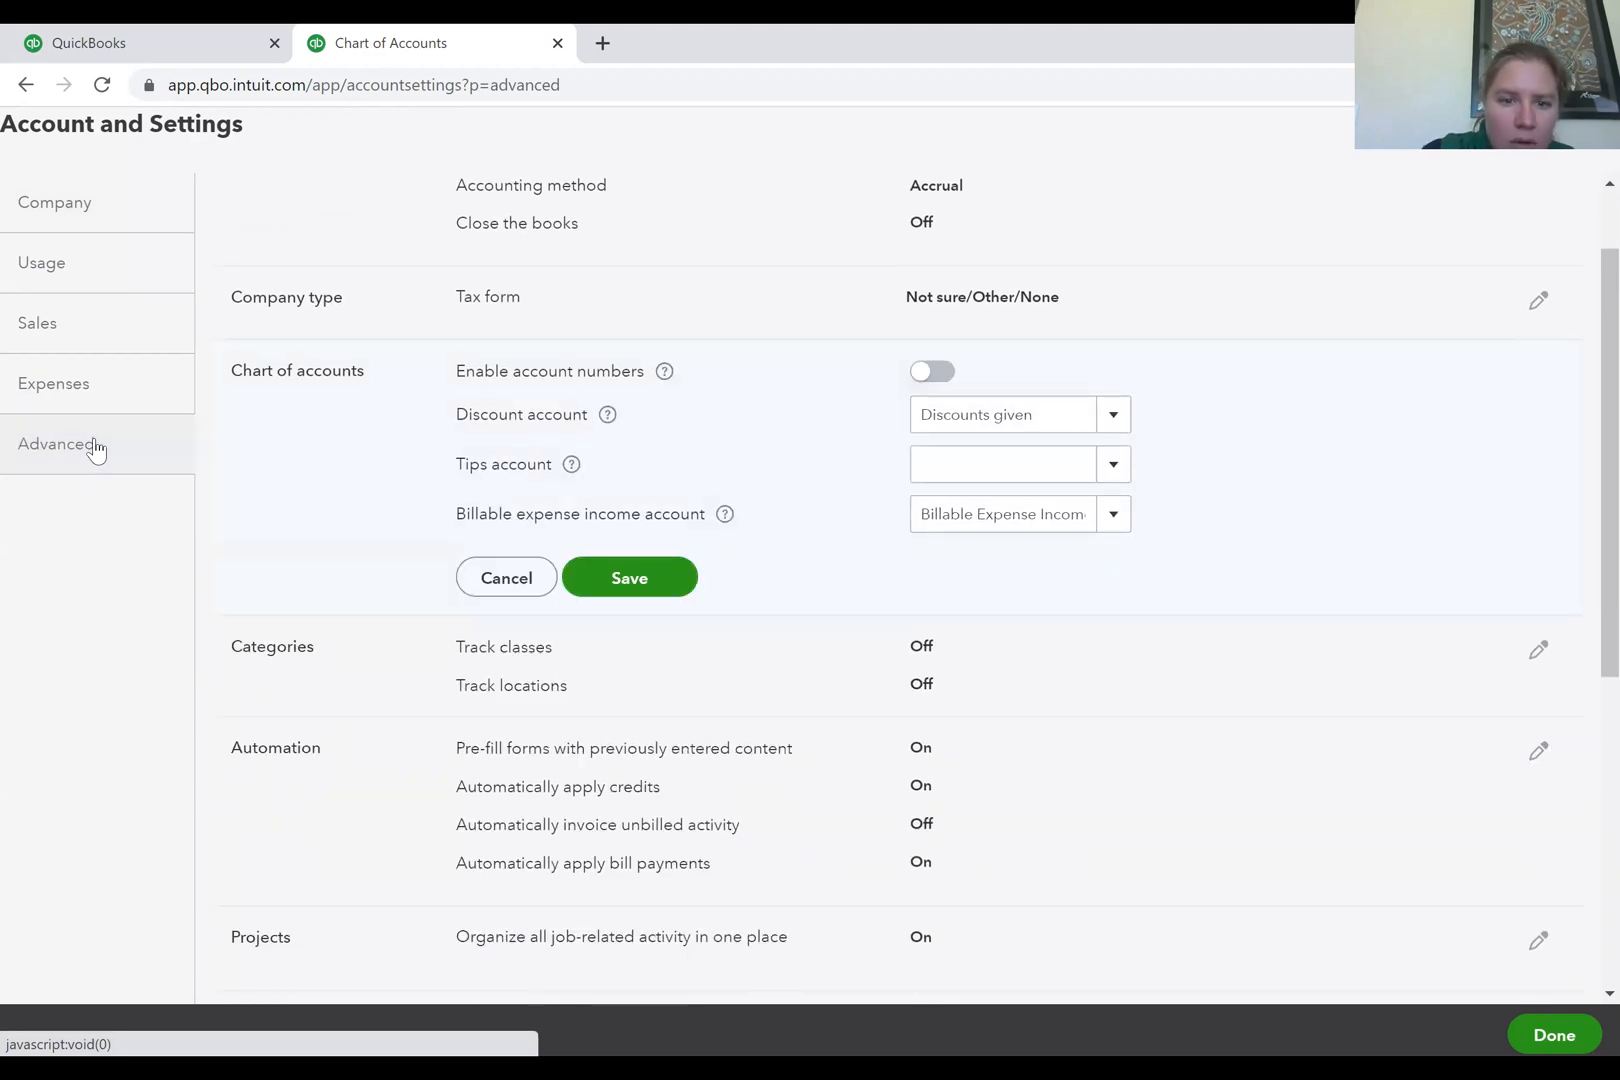
pyautogui.click(935, 373)
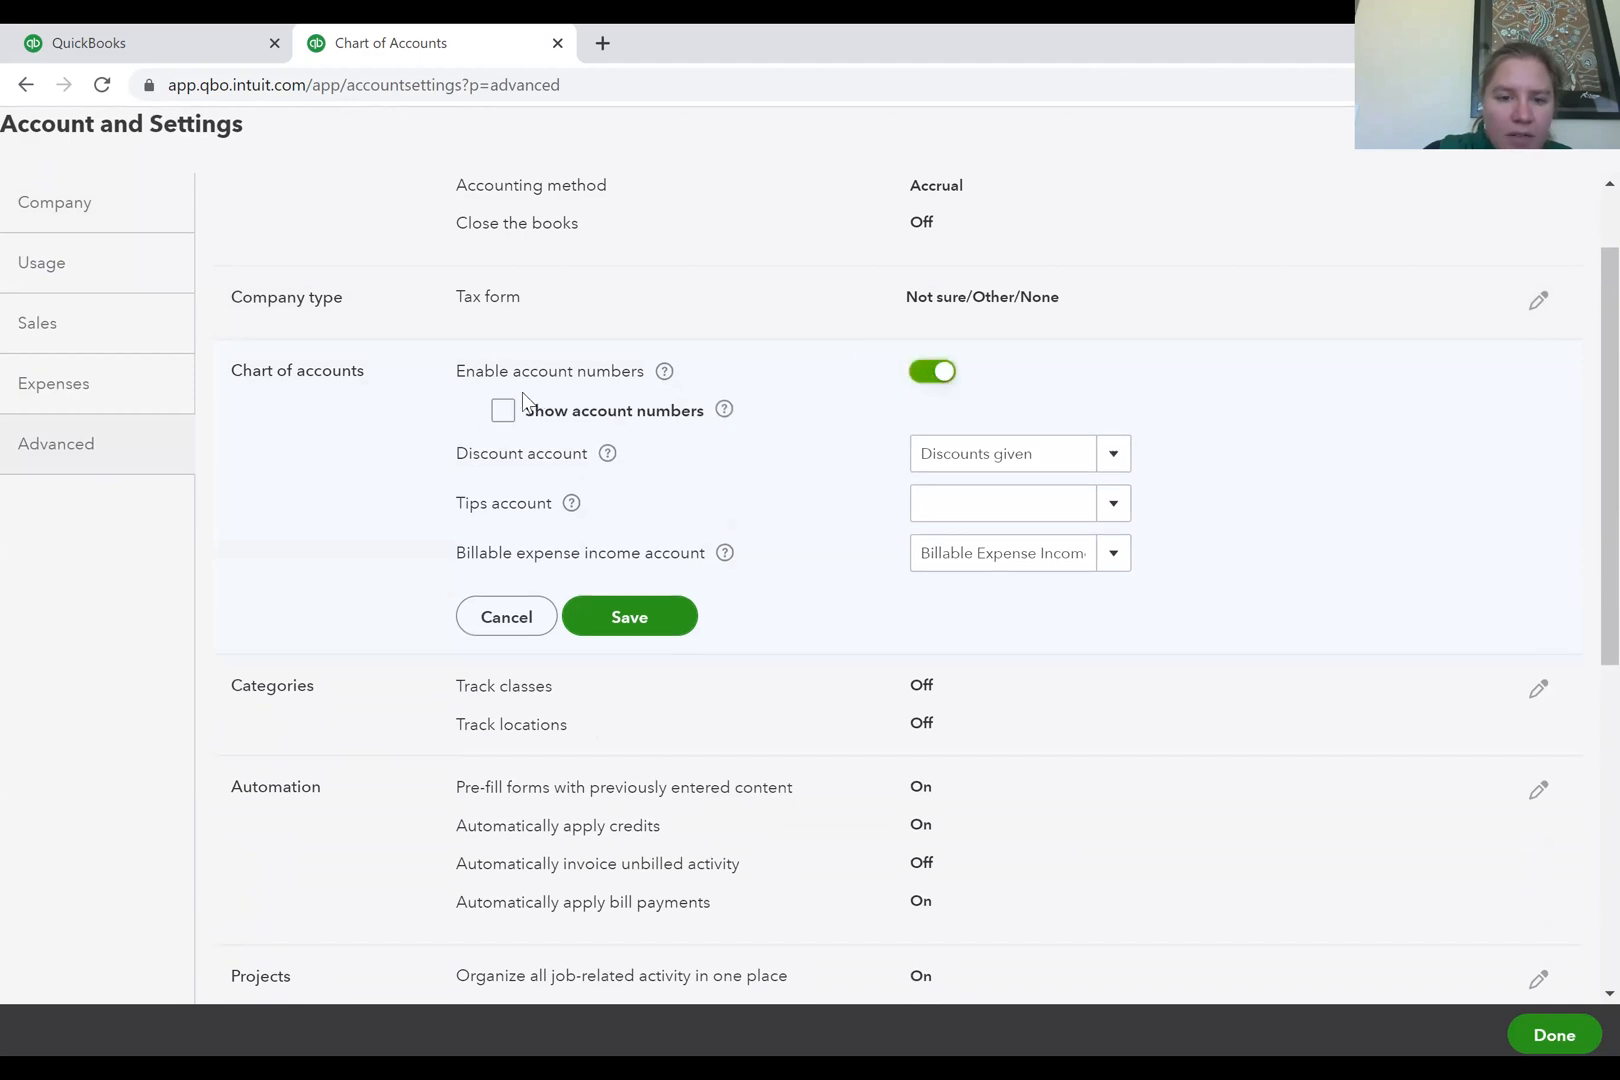
pyautogui.click(510, 414)
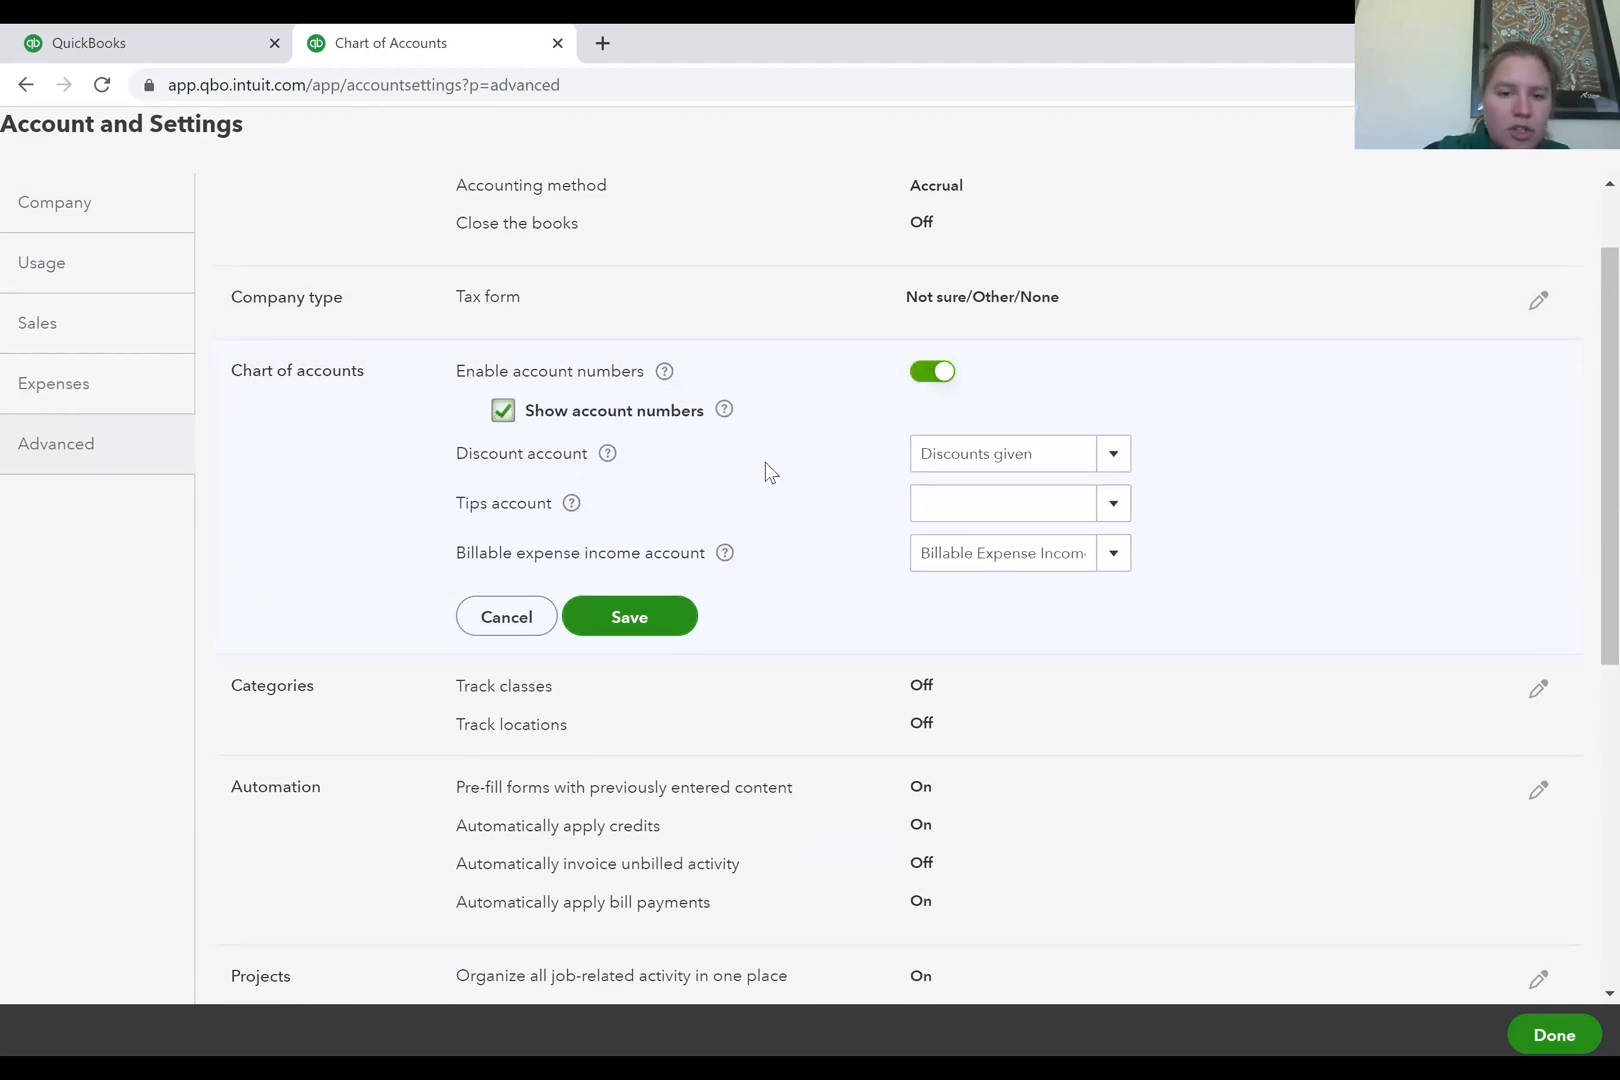
pyautogui.click(660, 617)
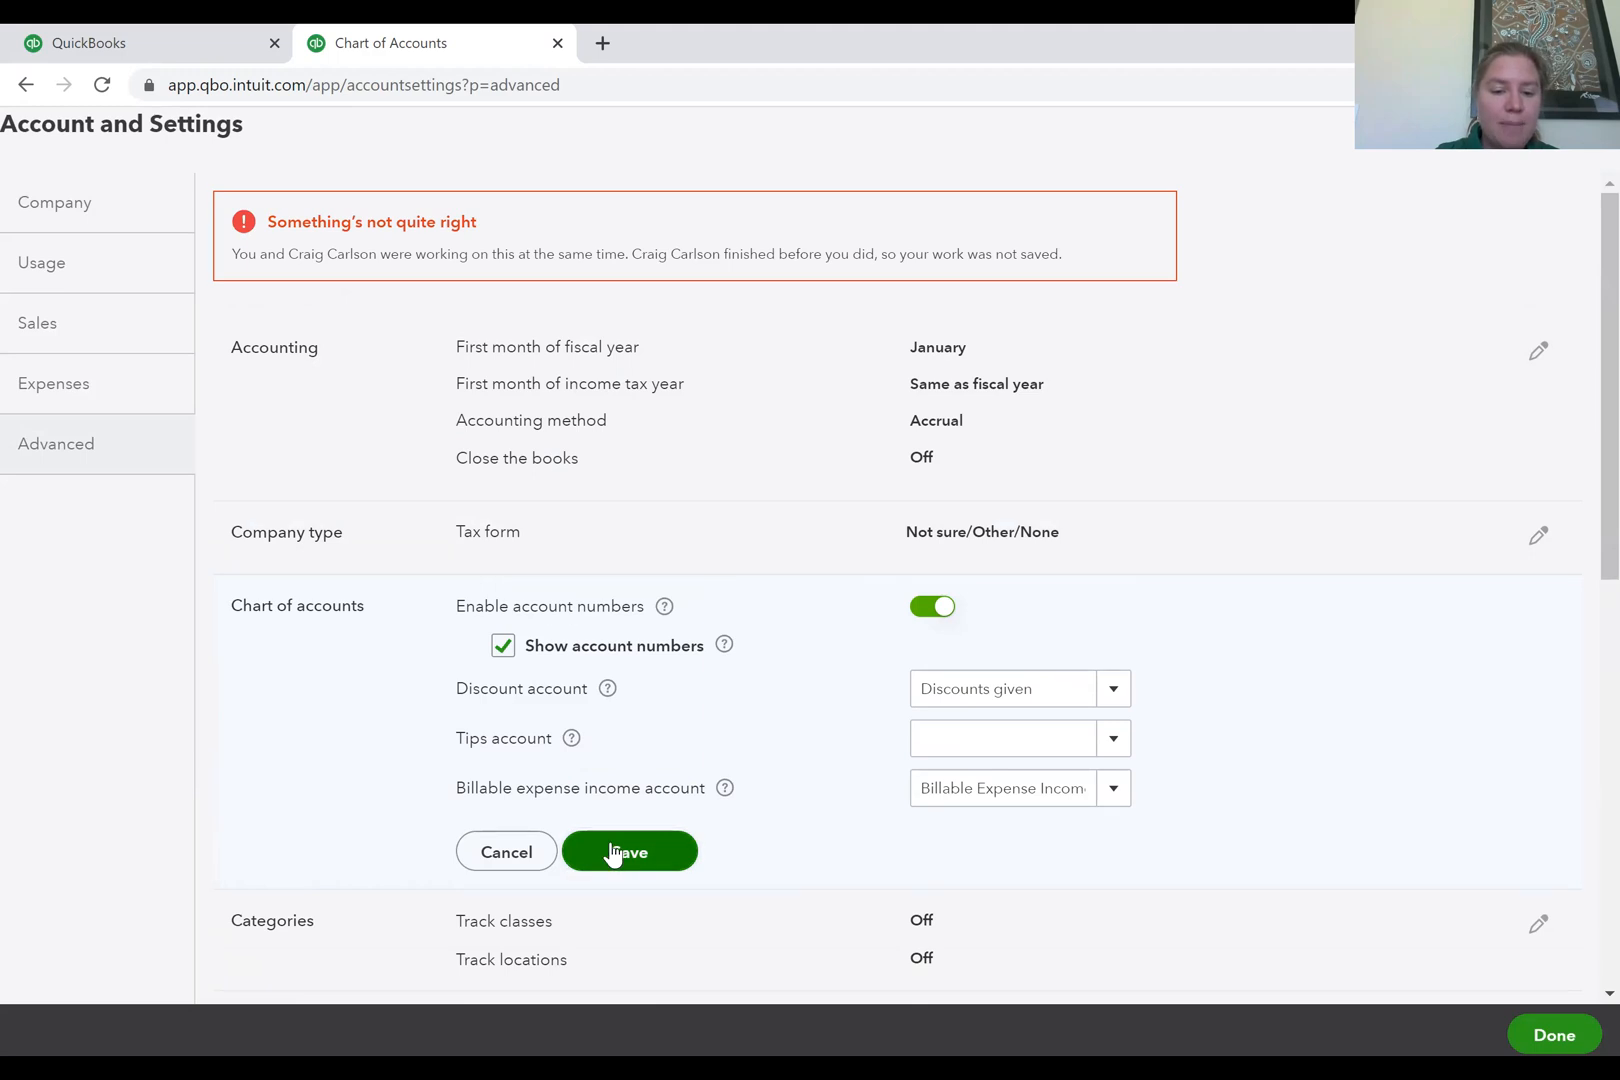
pyautogui.click(516, 860)
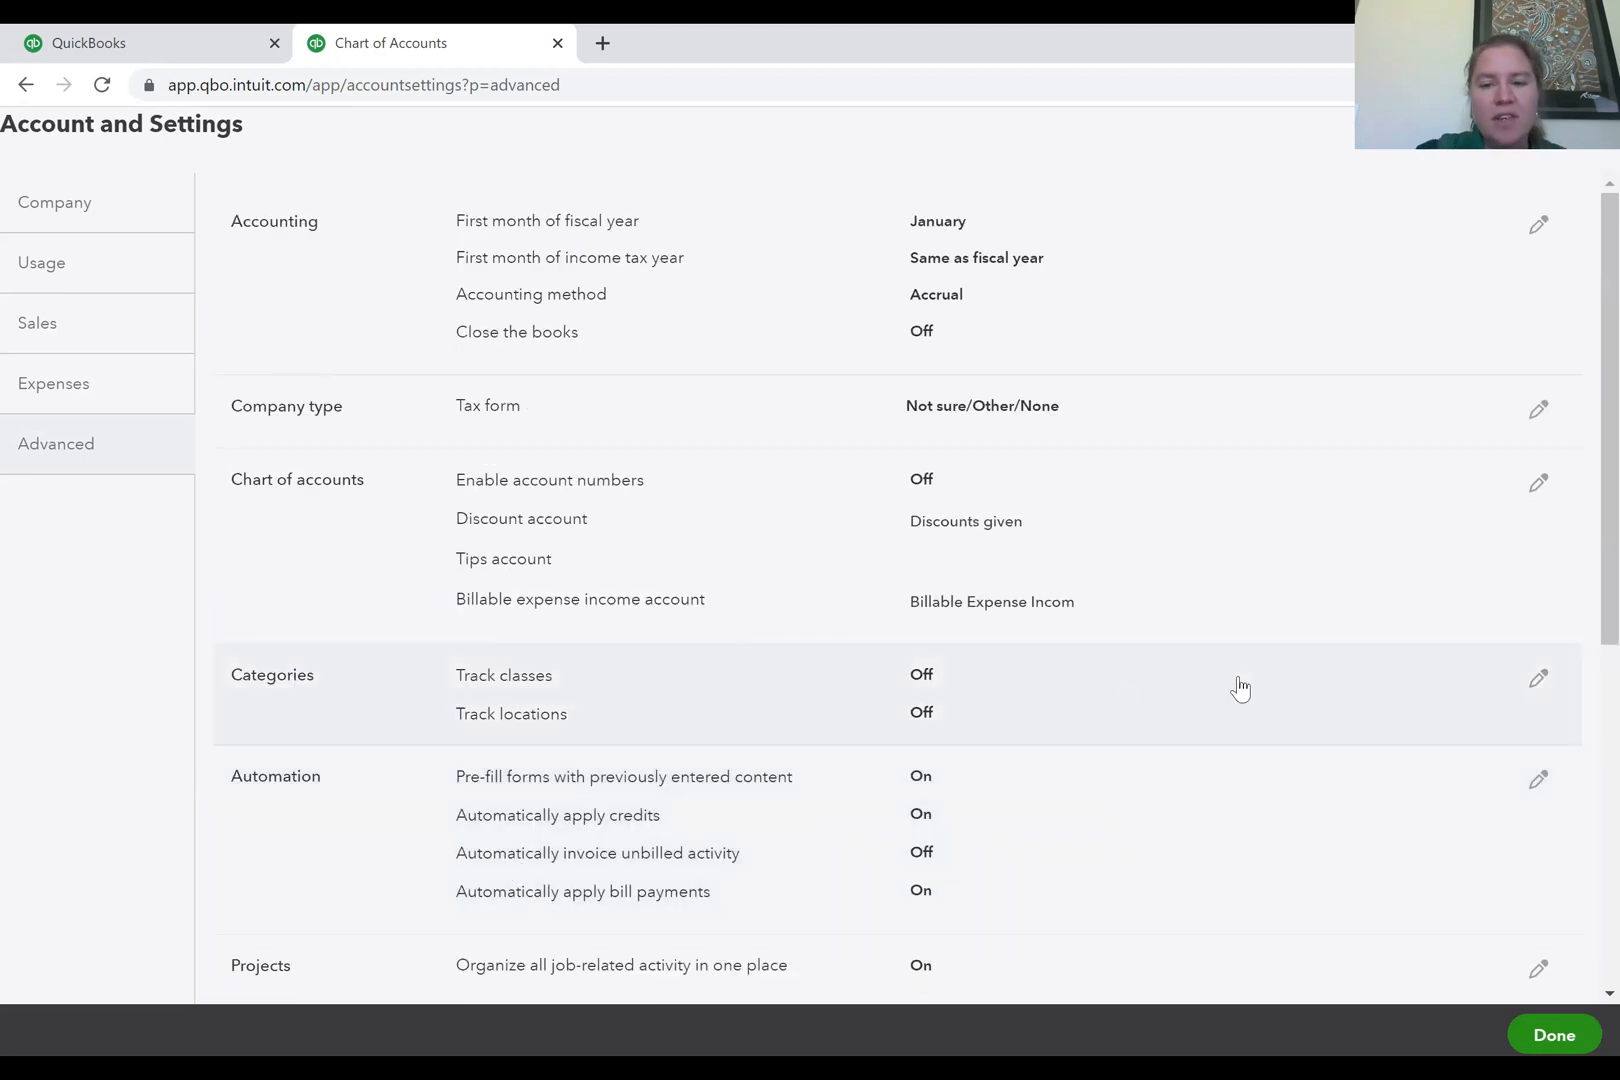
# Retry saving the chart of accounts settings with Enable account numbers and Show account numbers turned on.
pyautogui.scroll(-2, 1240, 688)
pyautogui.scroll(-3, 1240, 688)
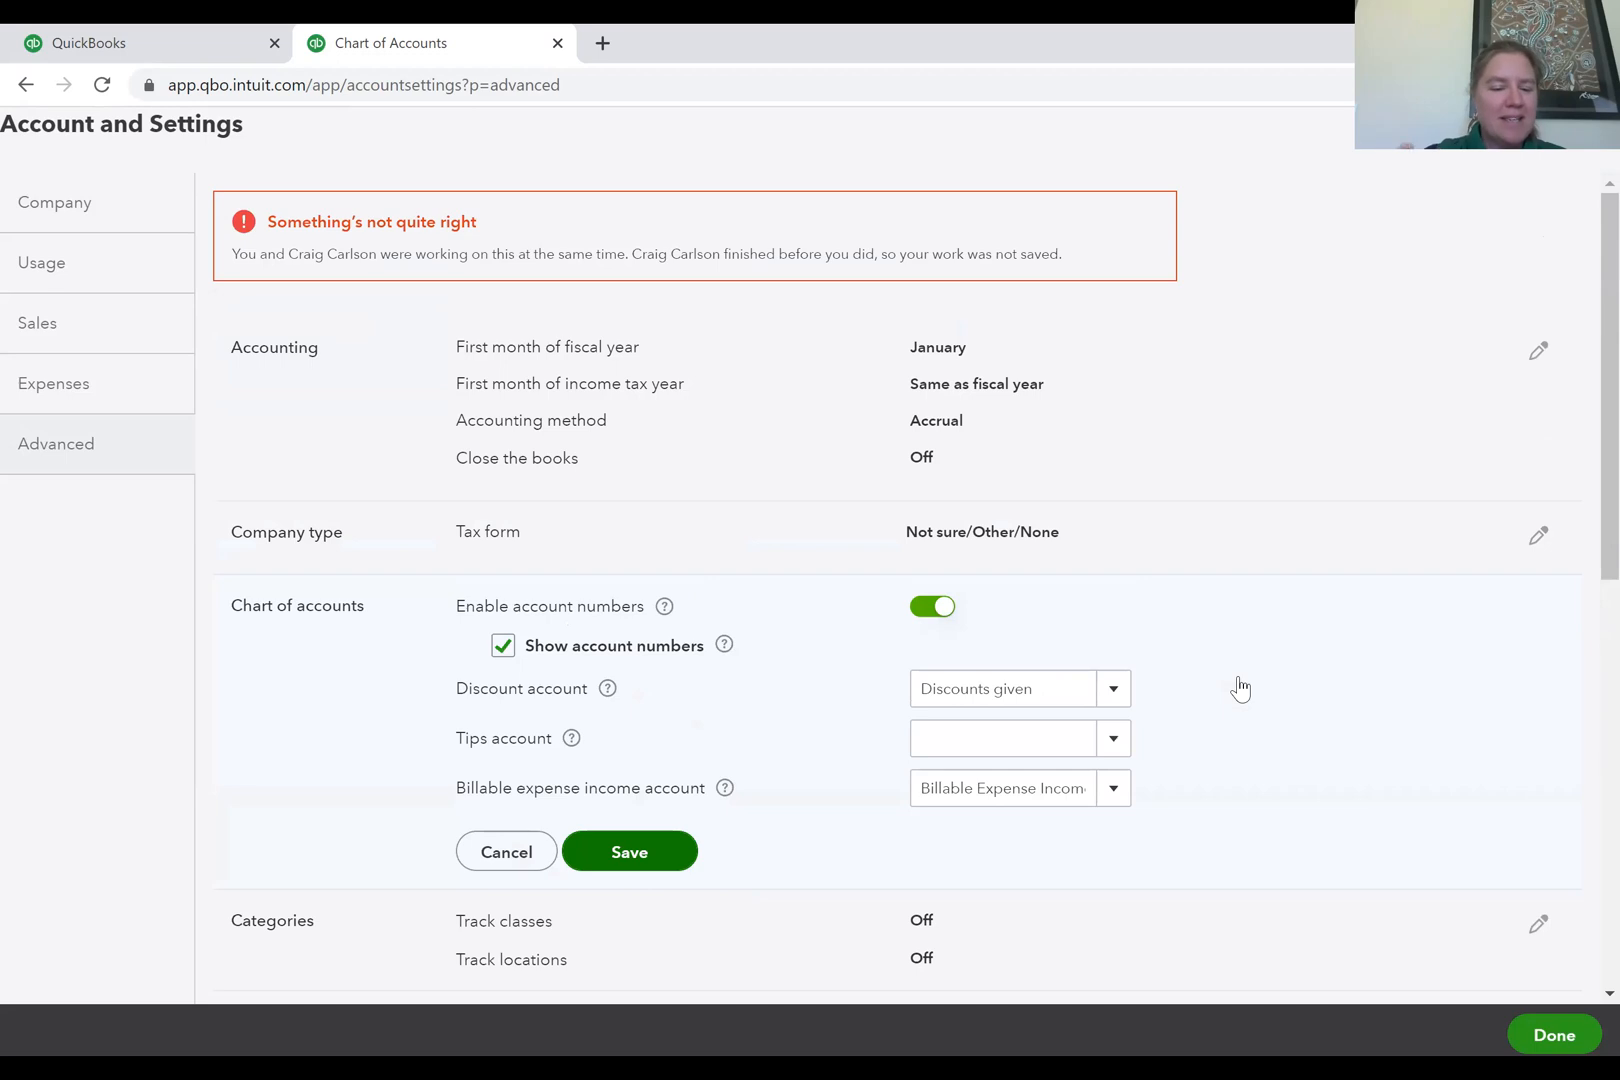
pyautogui.click(1590, 152)
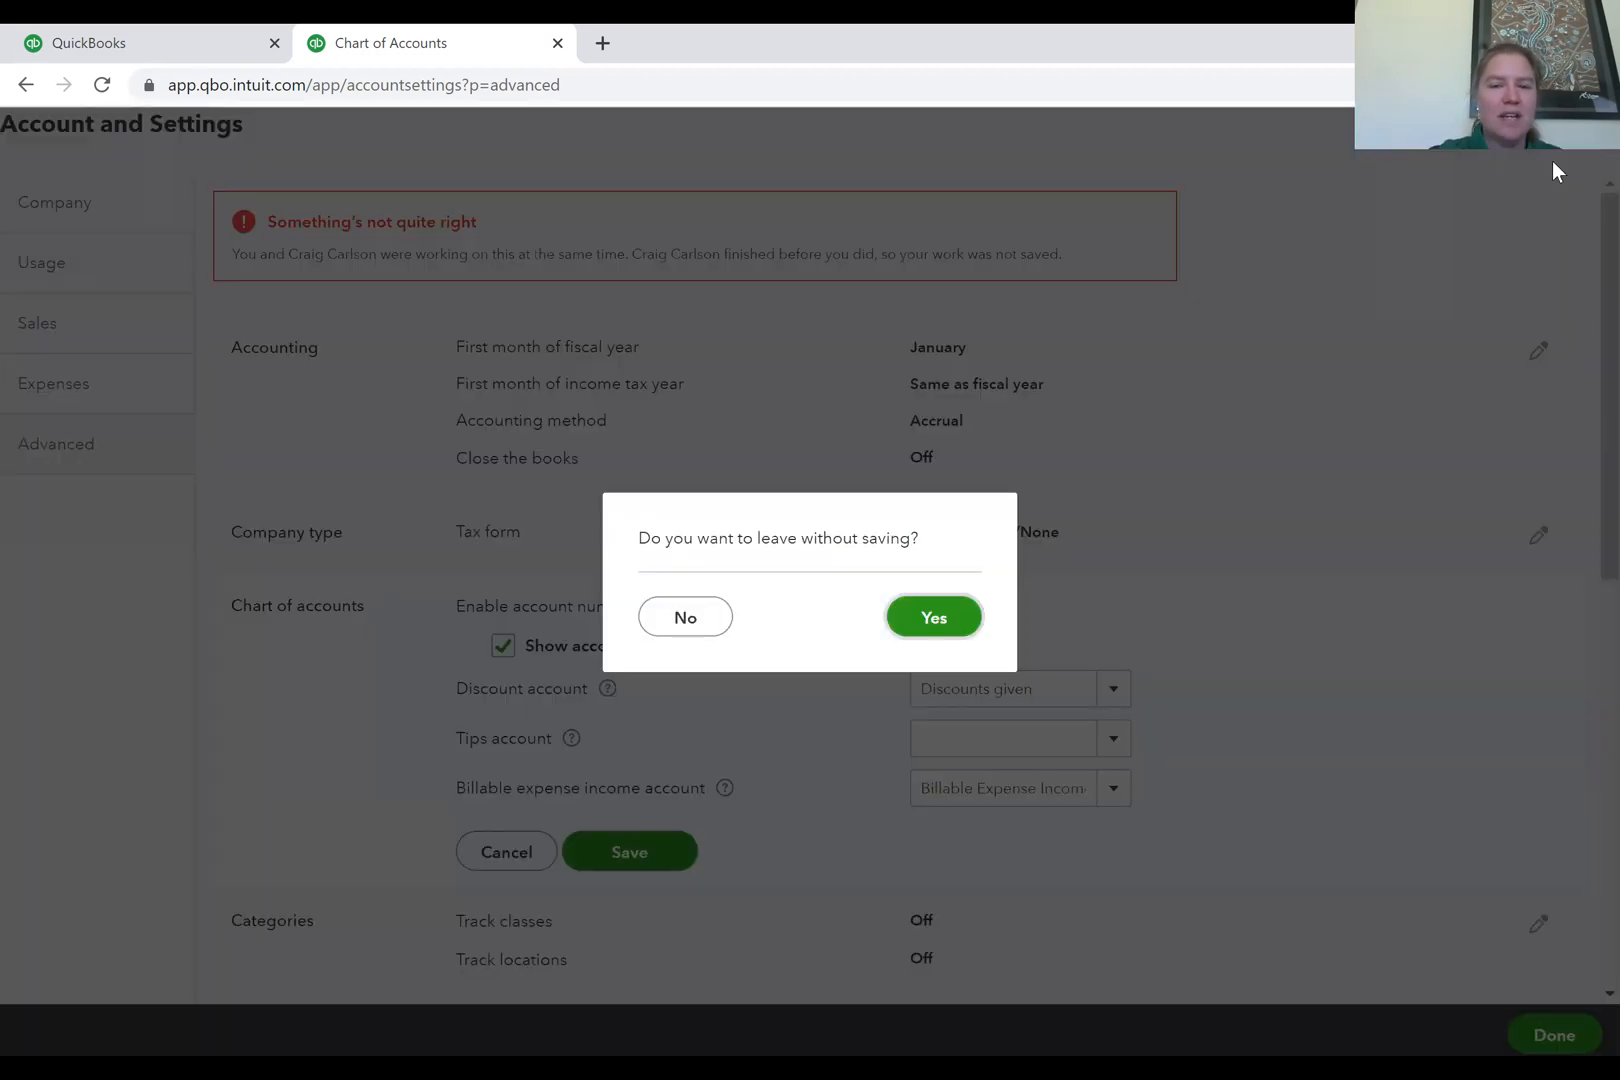
pyautogui.click(685, 616)
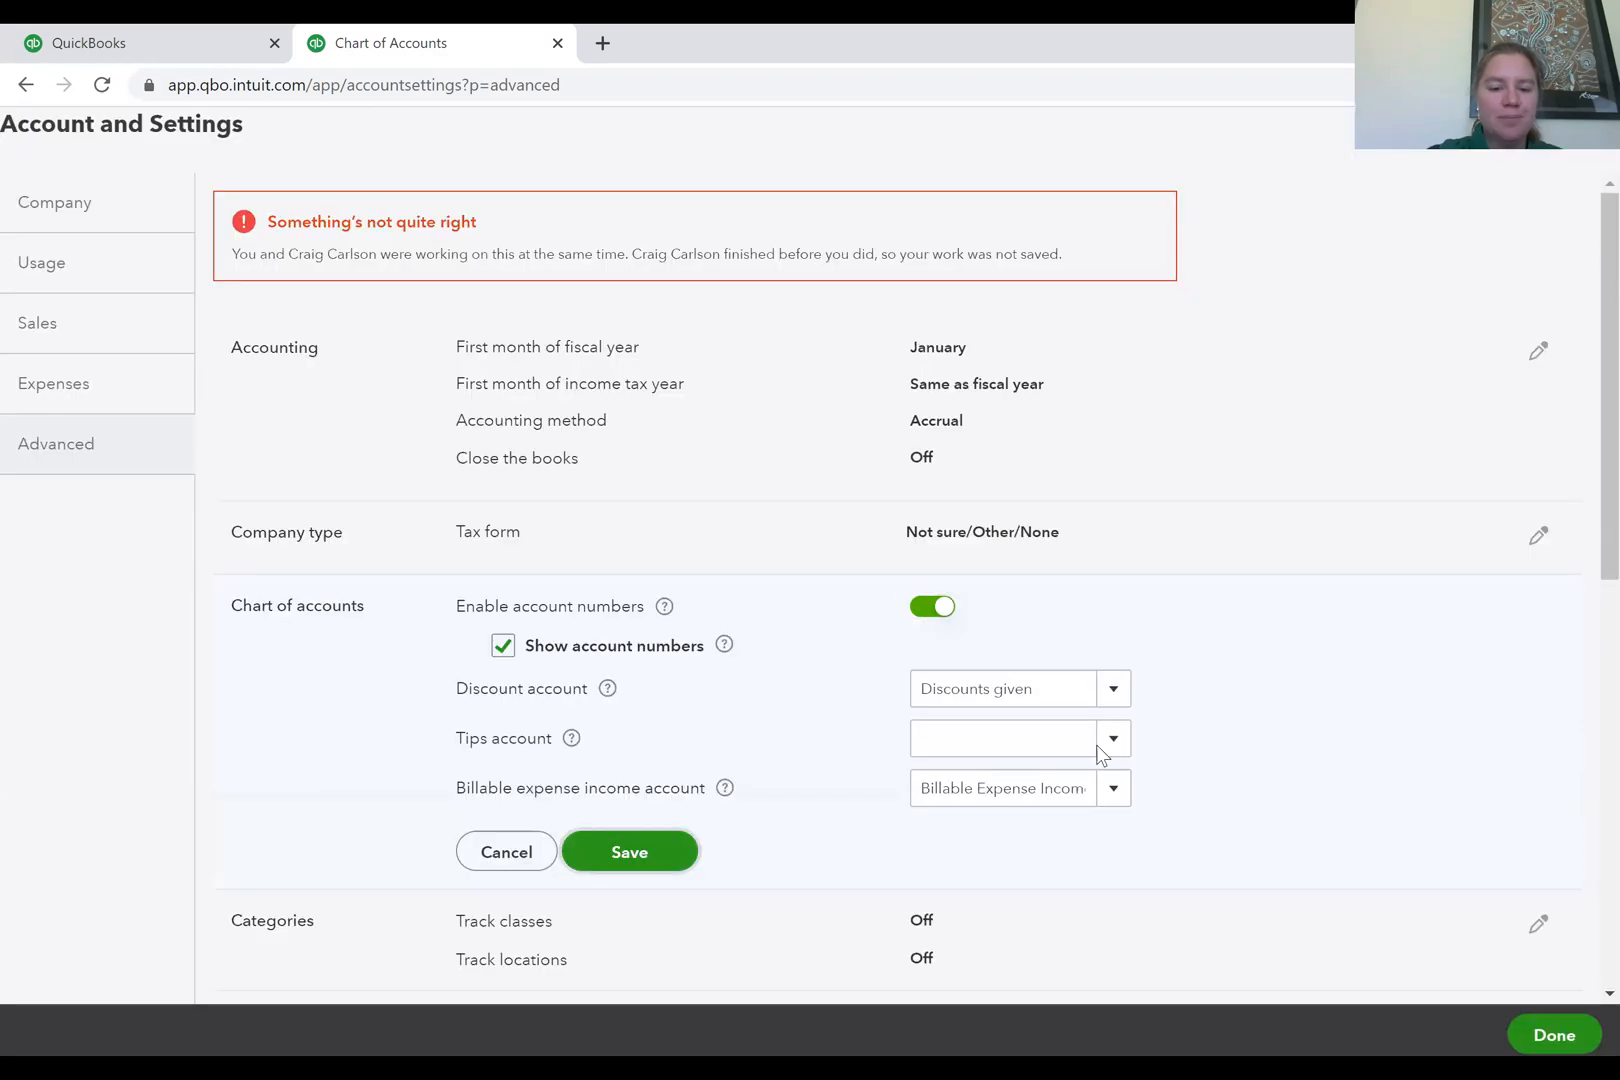
pyautogui.click(624, 860)
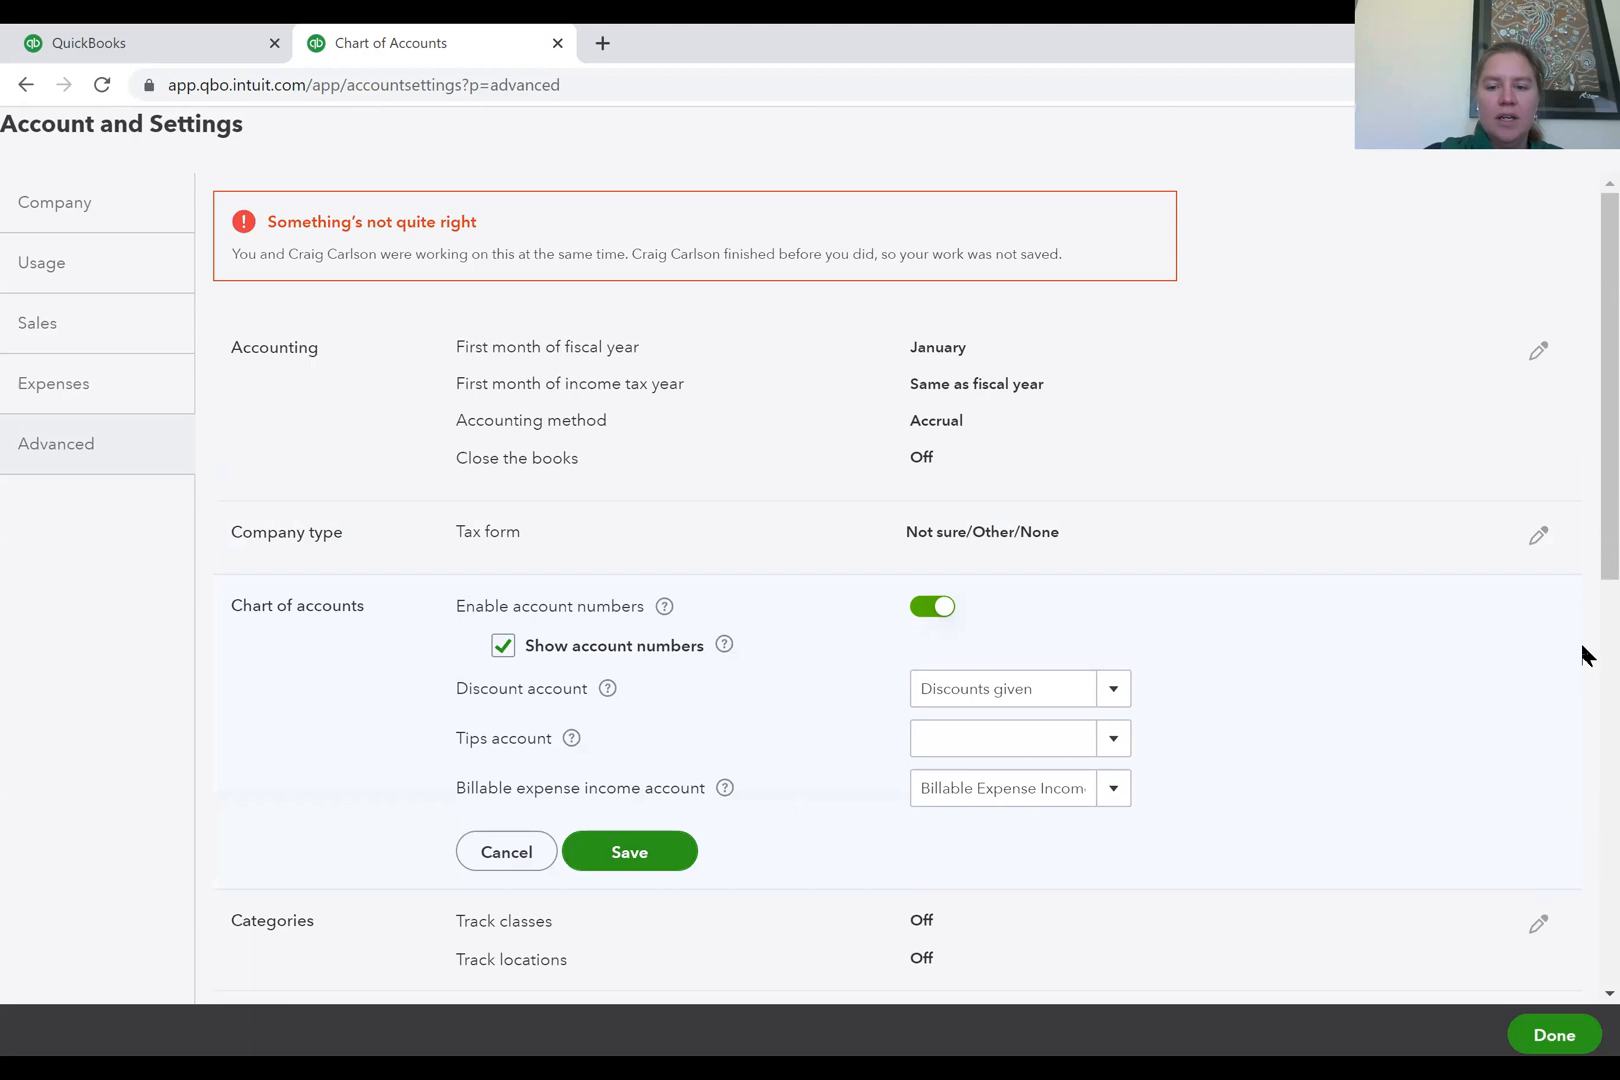
# Leave Account and Settings without saving the pending chart of accounts changes.
pyautogui.scroll(-8, 1581, 650)
pyautogui.scroll(-1, 1581, 654)
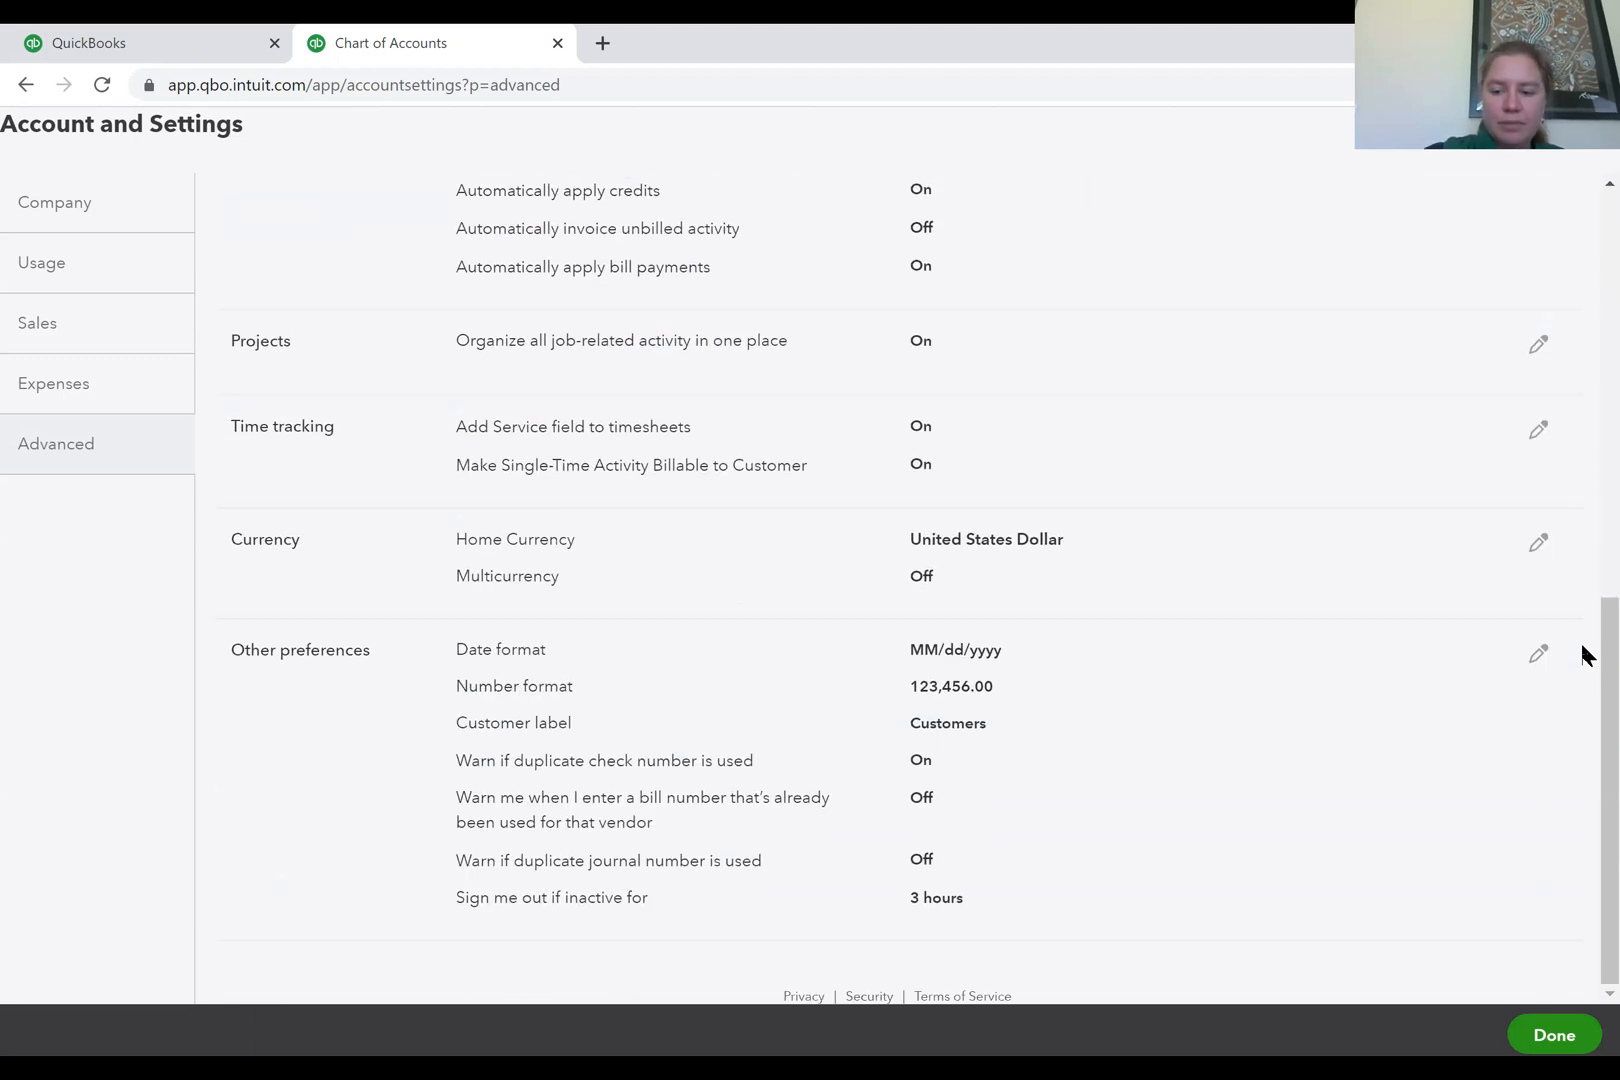
pyautogui.press('Escape')
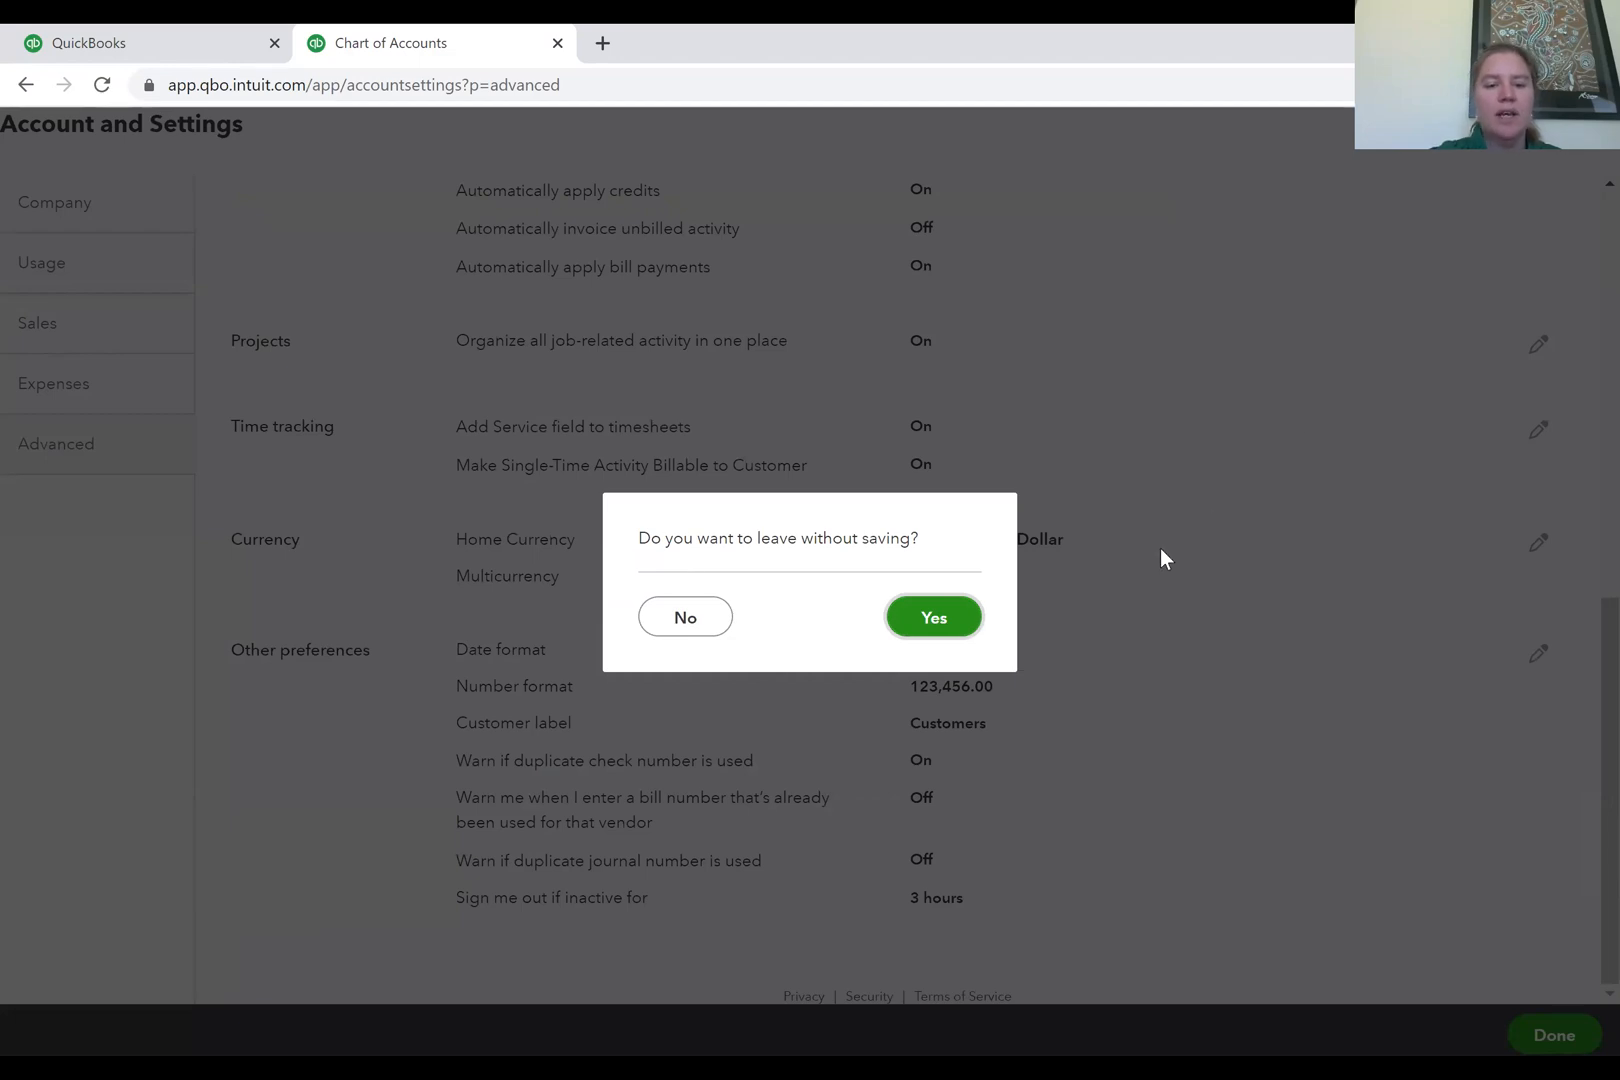
pyautogui.press('Escape')
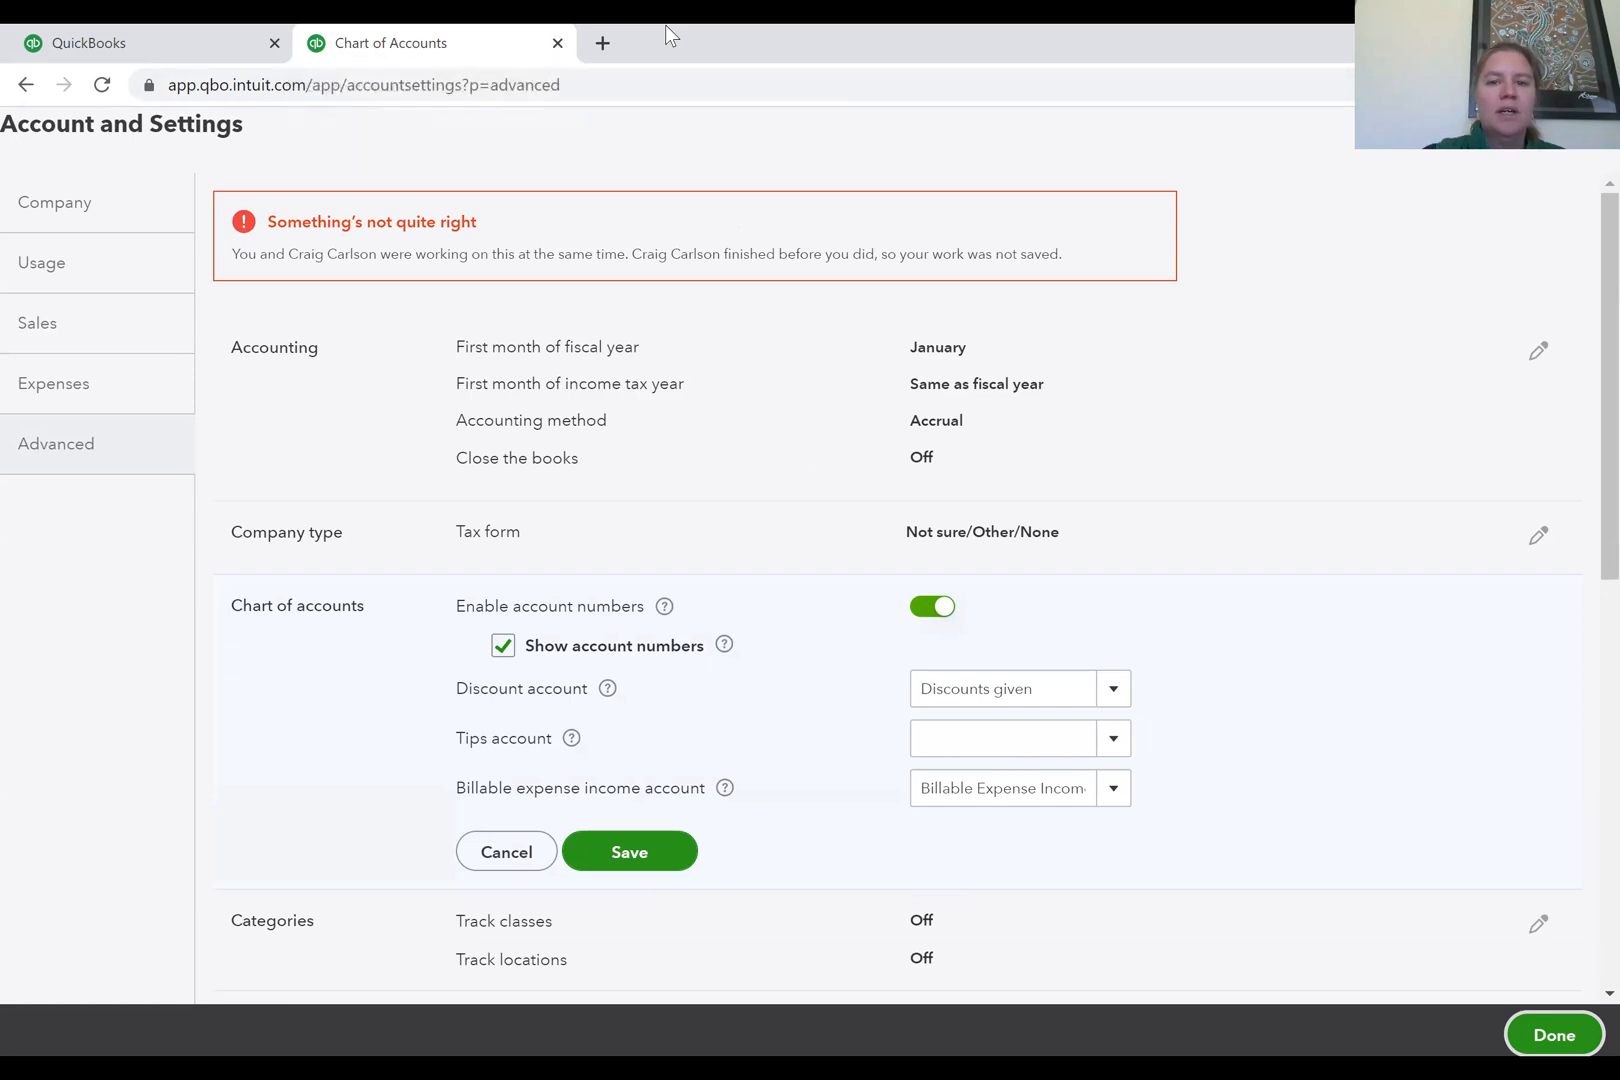
pyautogui.click(1576, 1032)
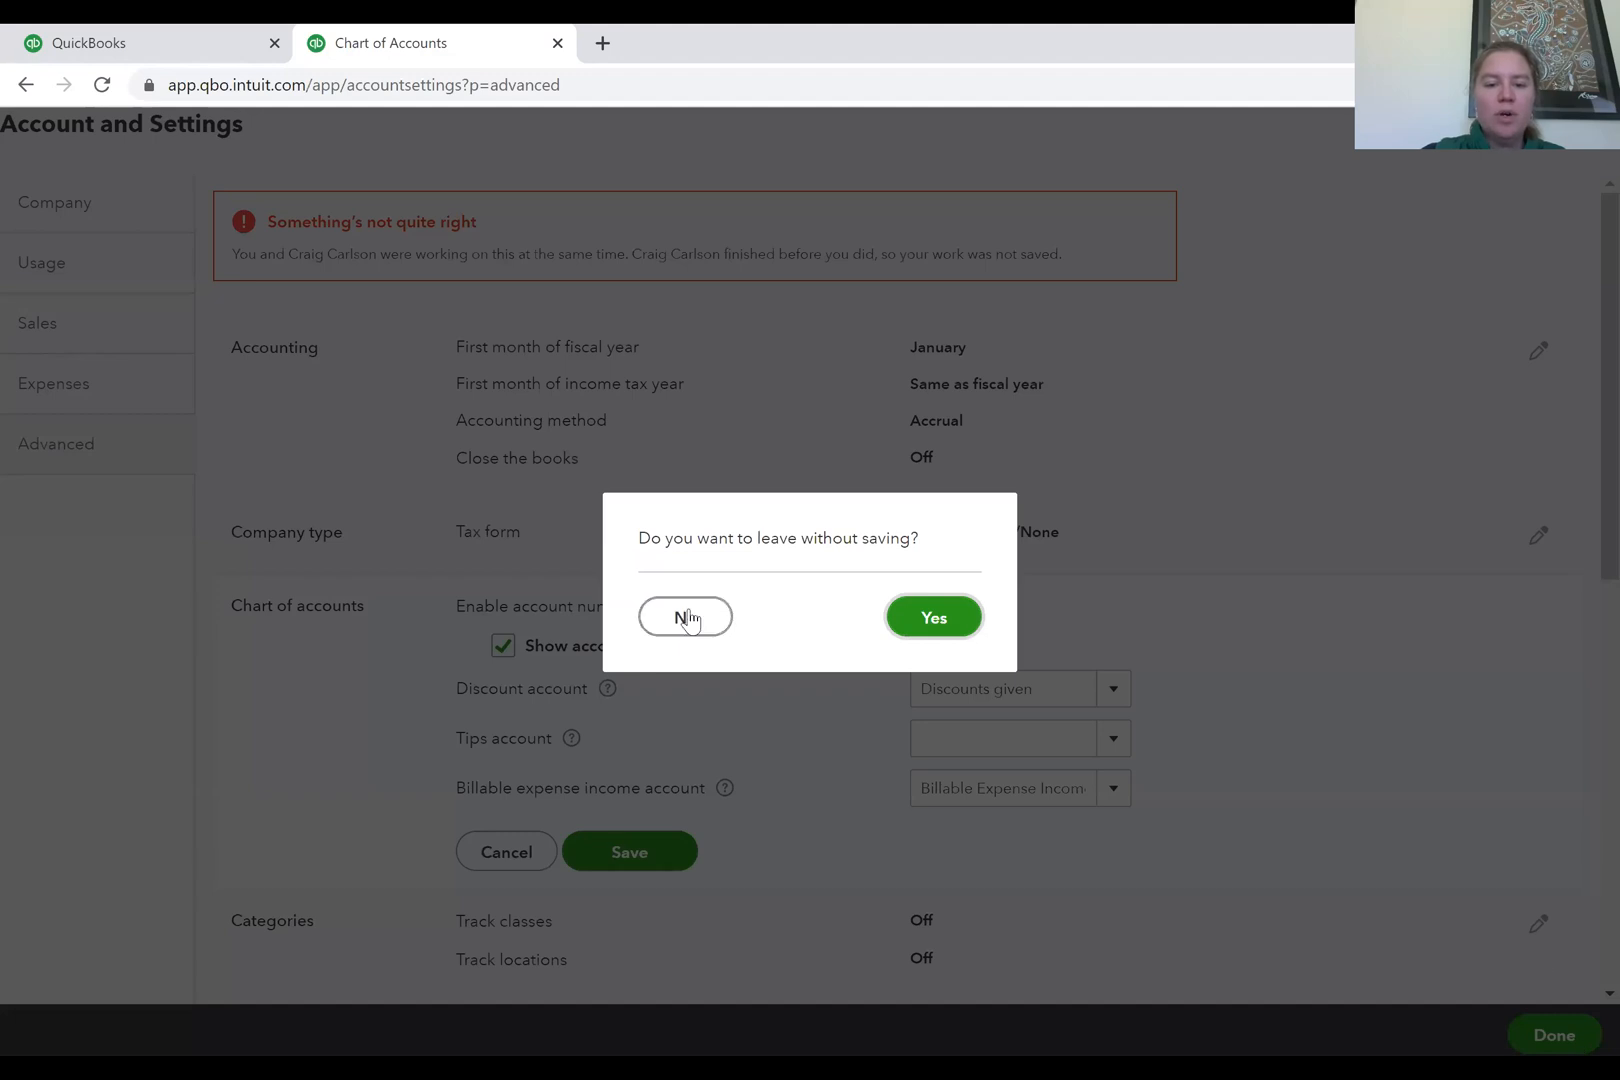
pyautogui.click(940, 620)
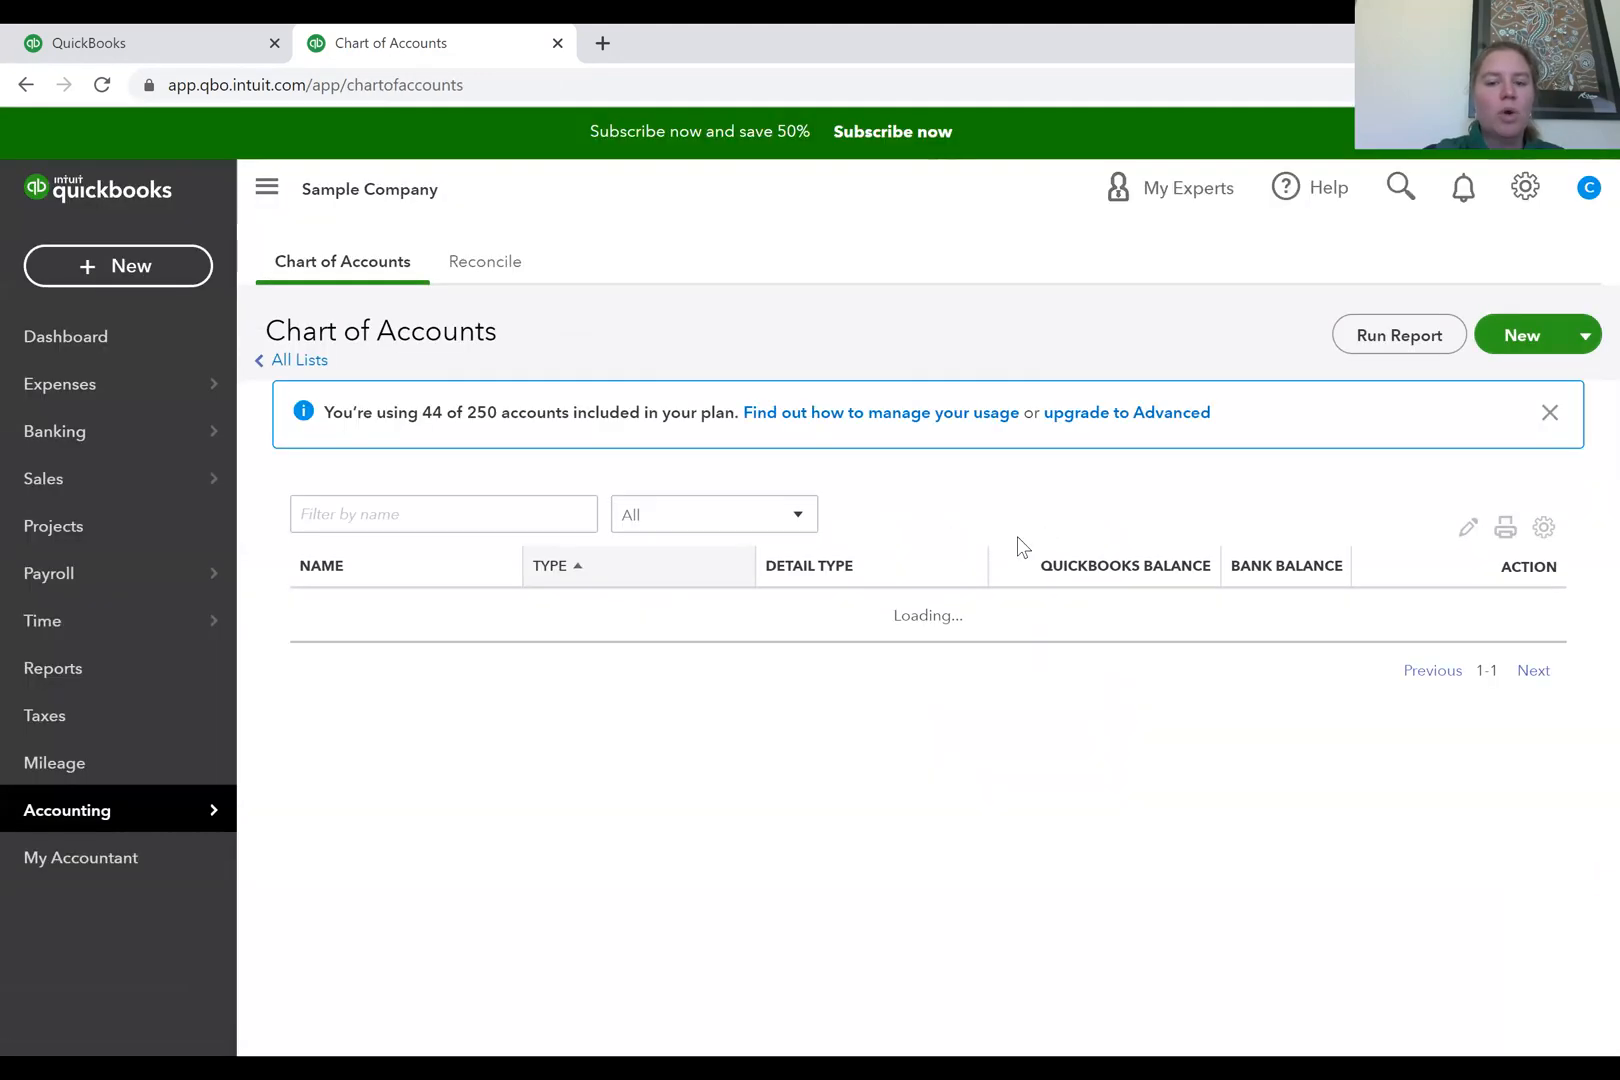
# Reload the Chart of Accounts from the Accounting section and check the account list for account numbers.
pyautogui.scroll(-2, 1018, 537)
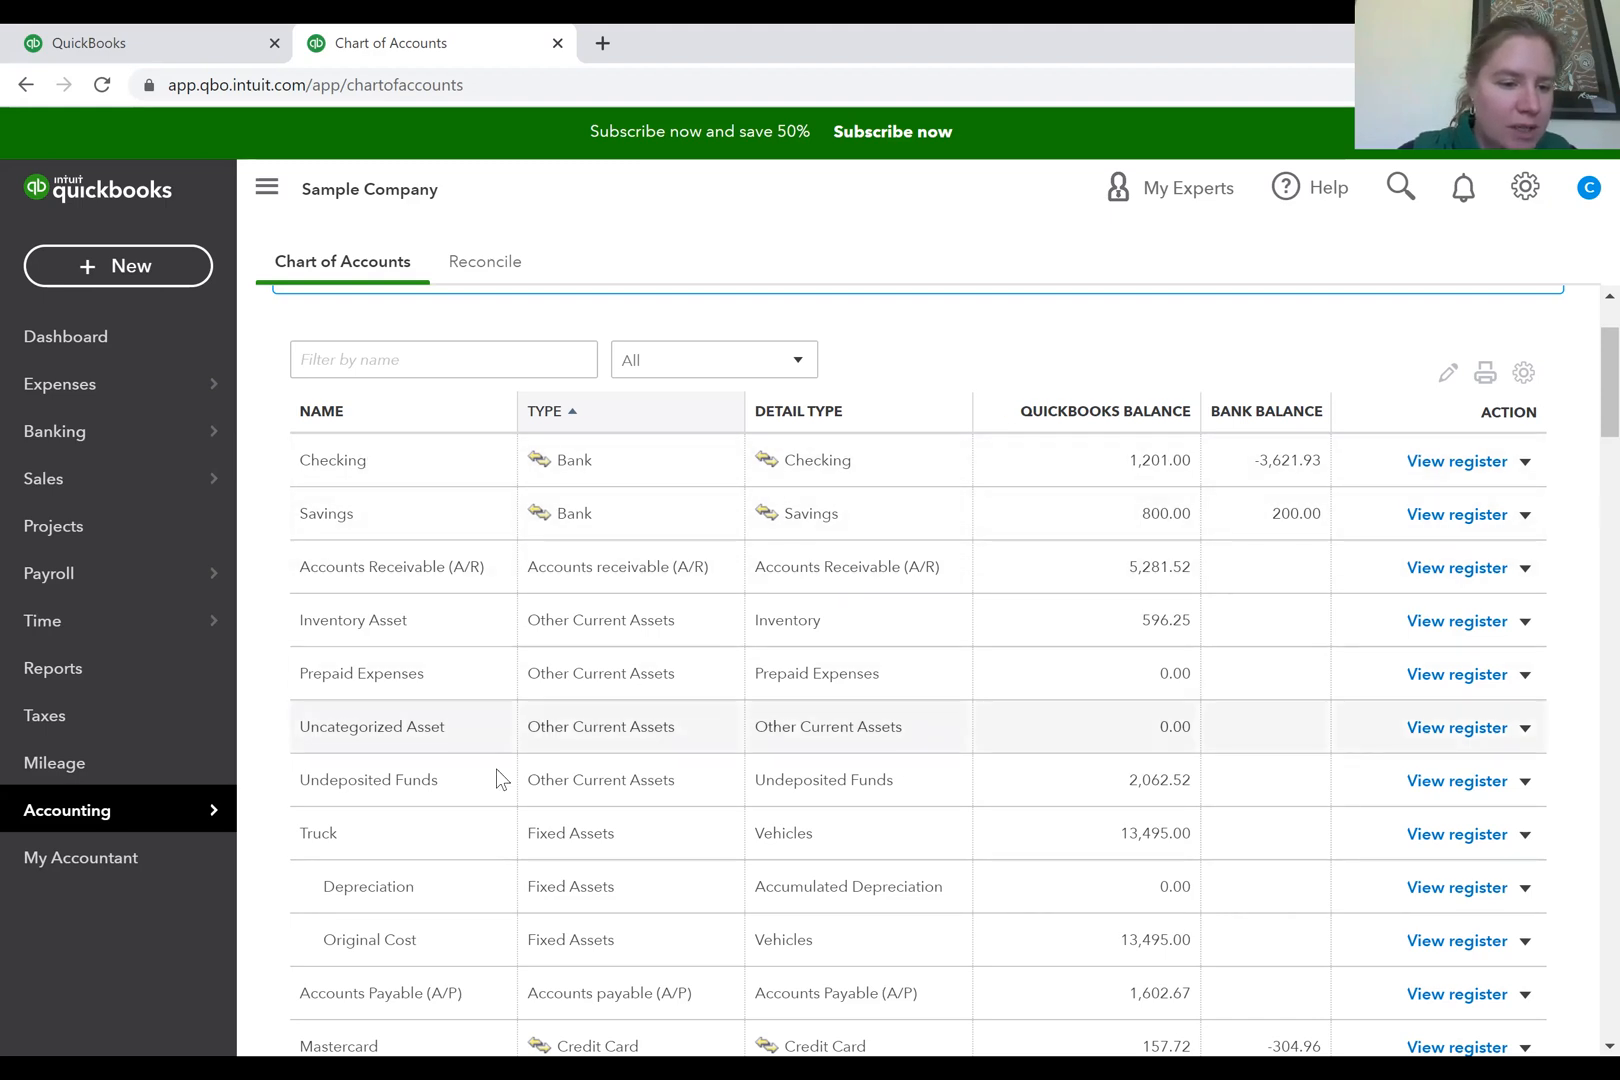
pyautogui.moveTo(120, 817)
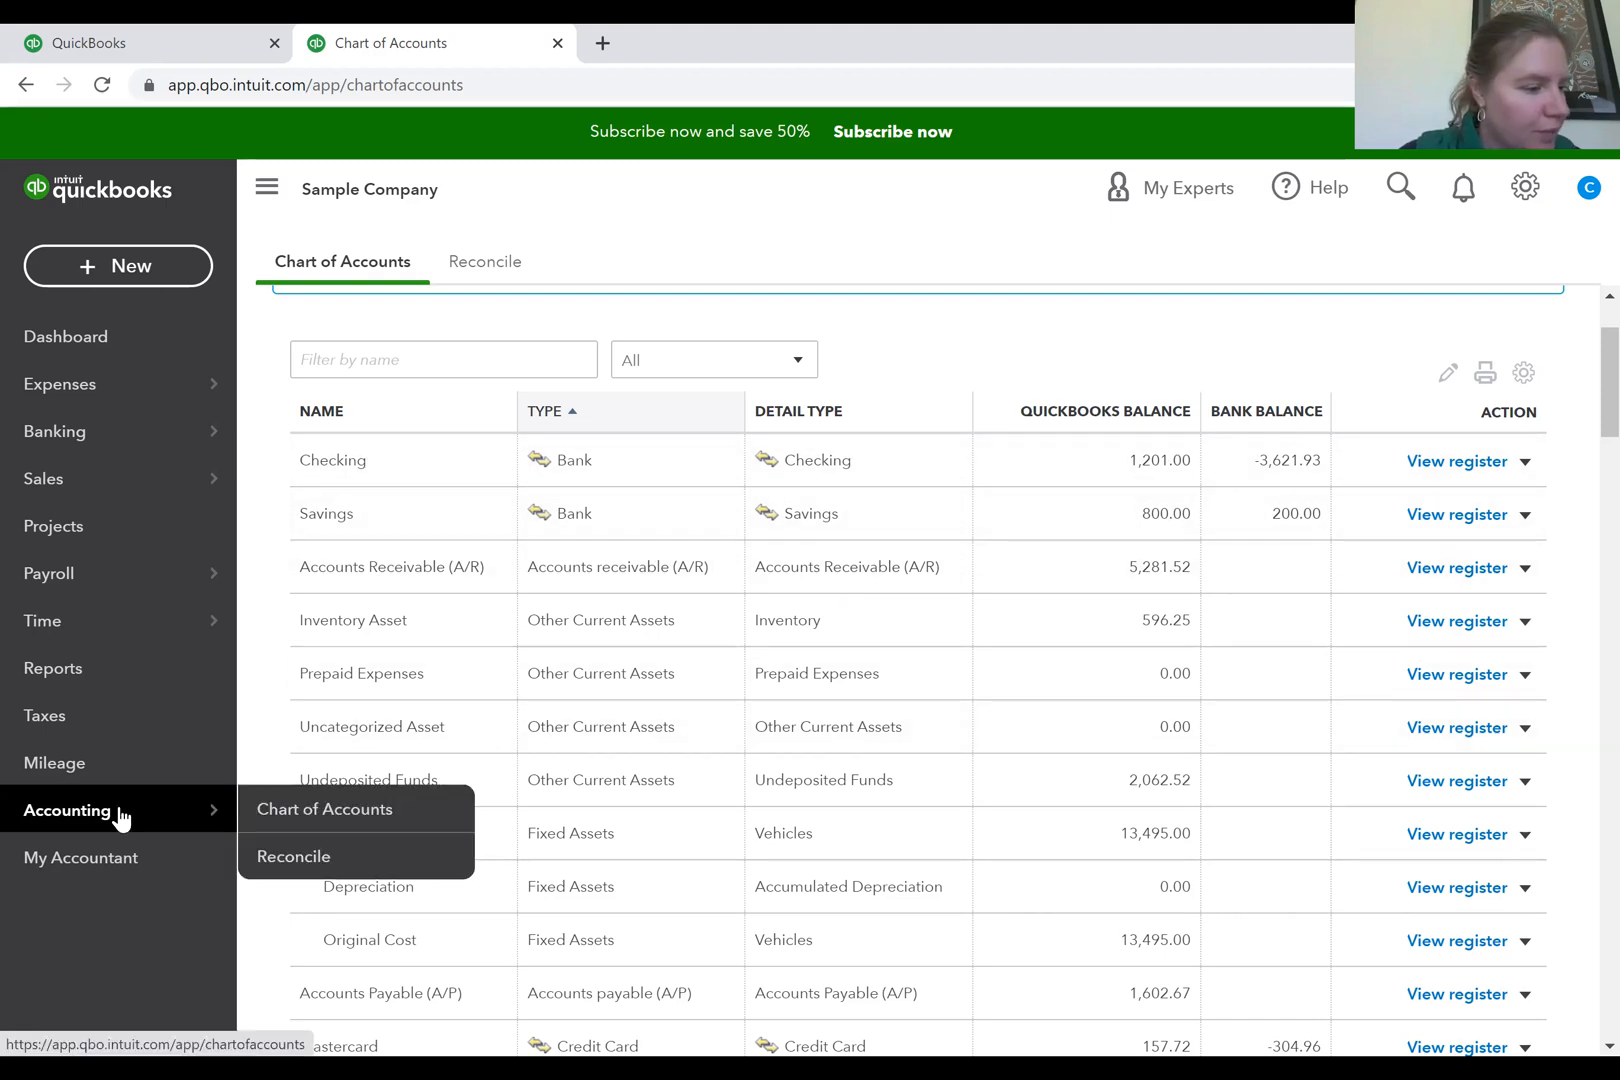
pyautogui.click(120, 817)
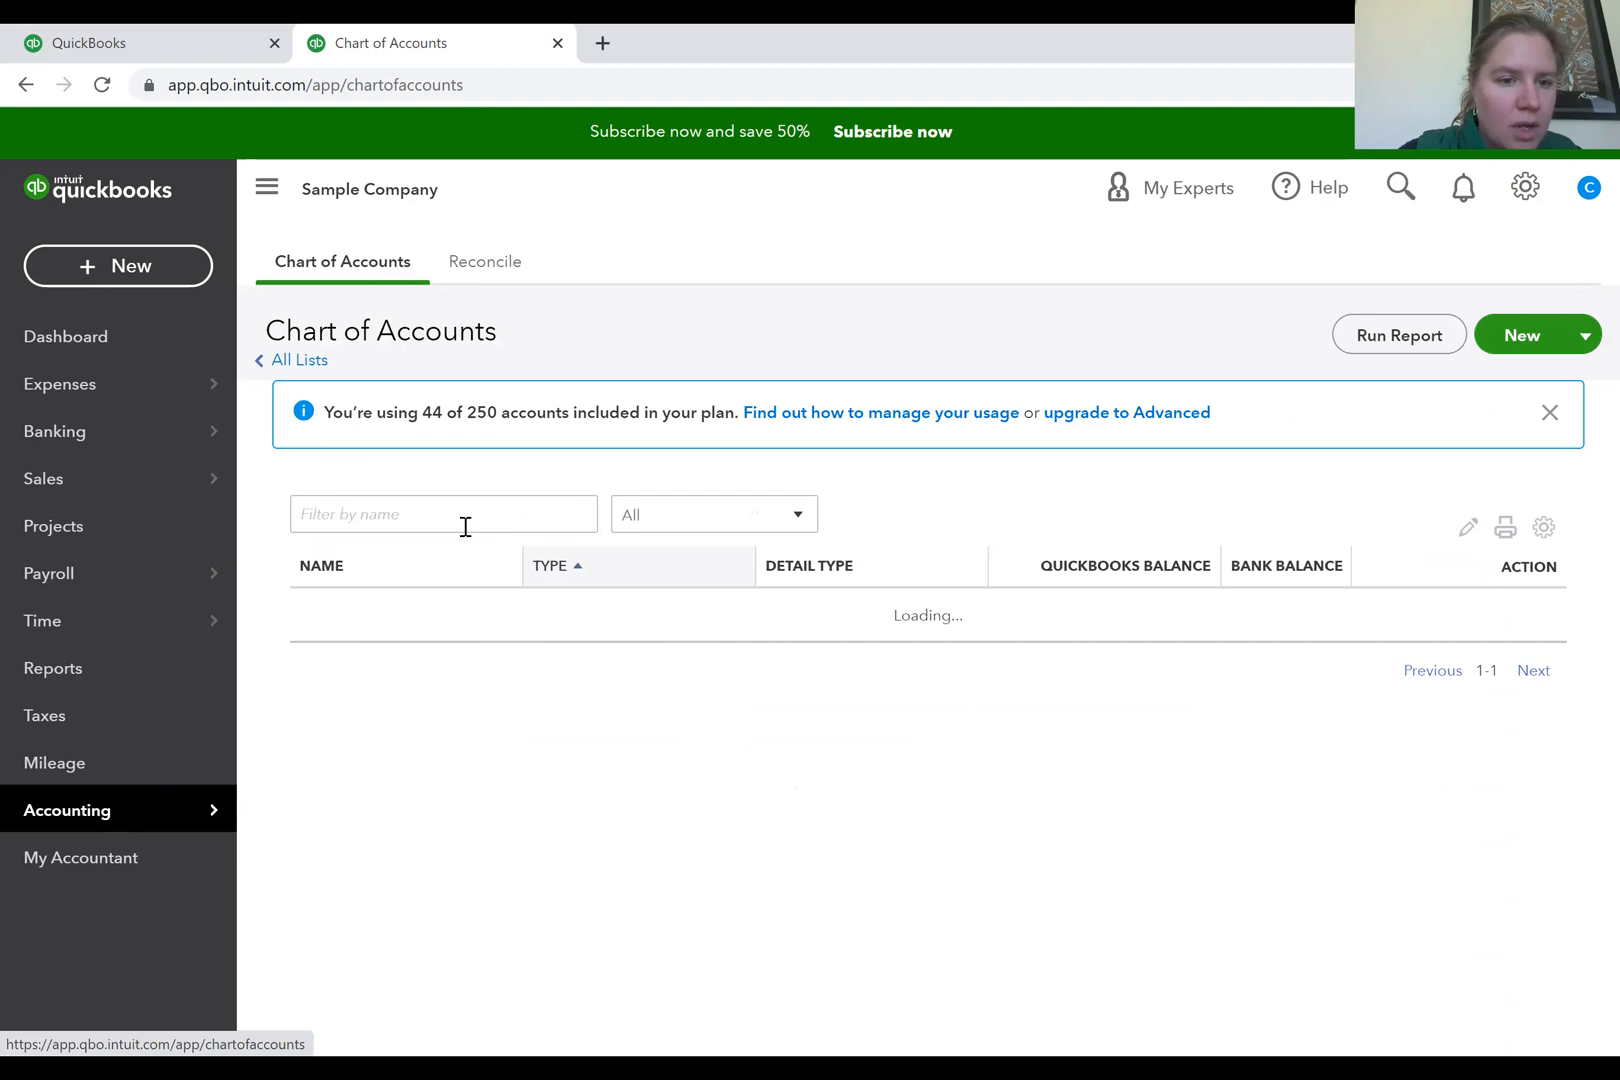
pyautogui.click(365, 288)
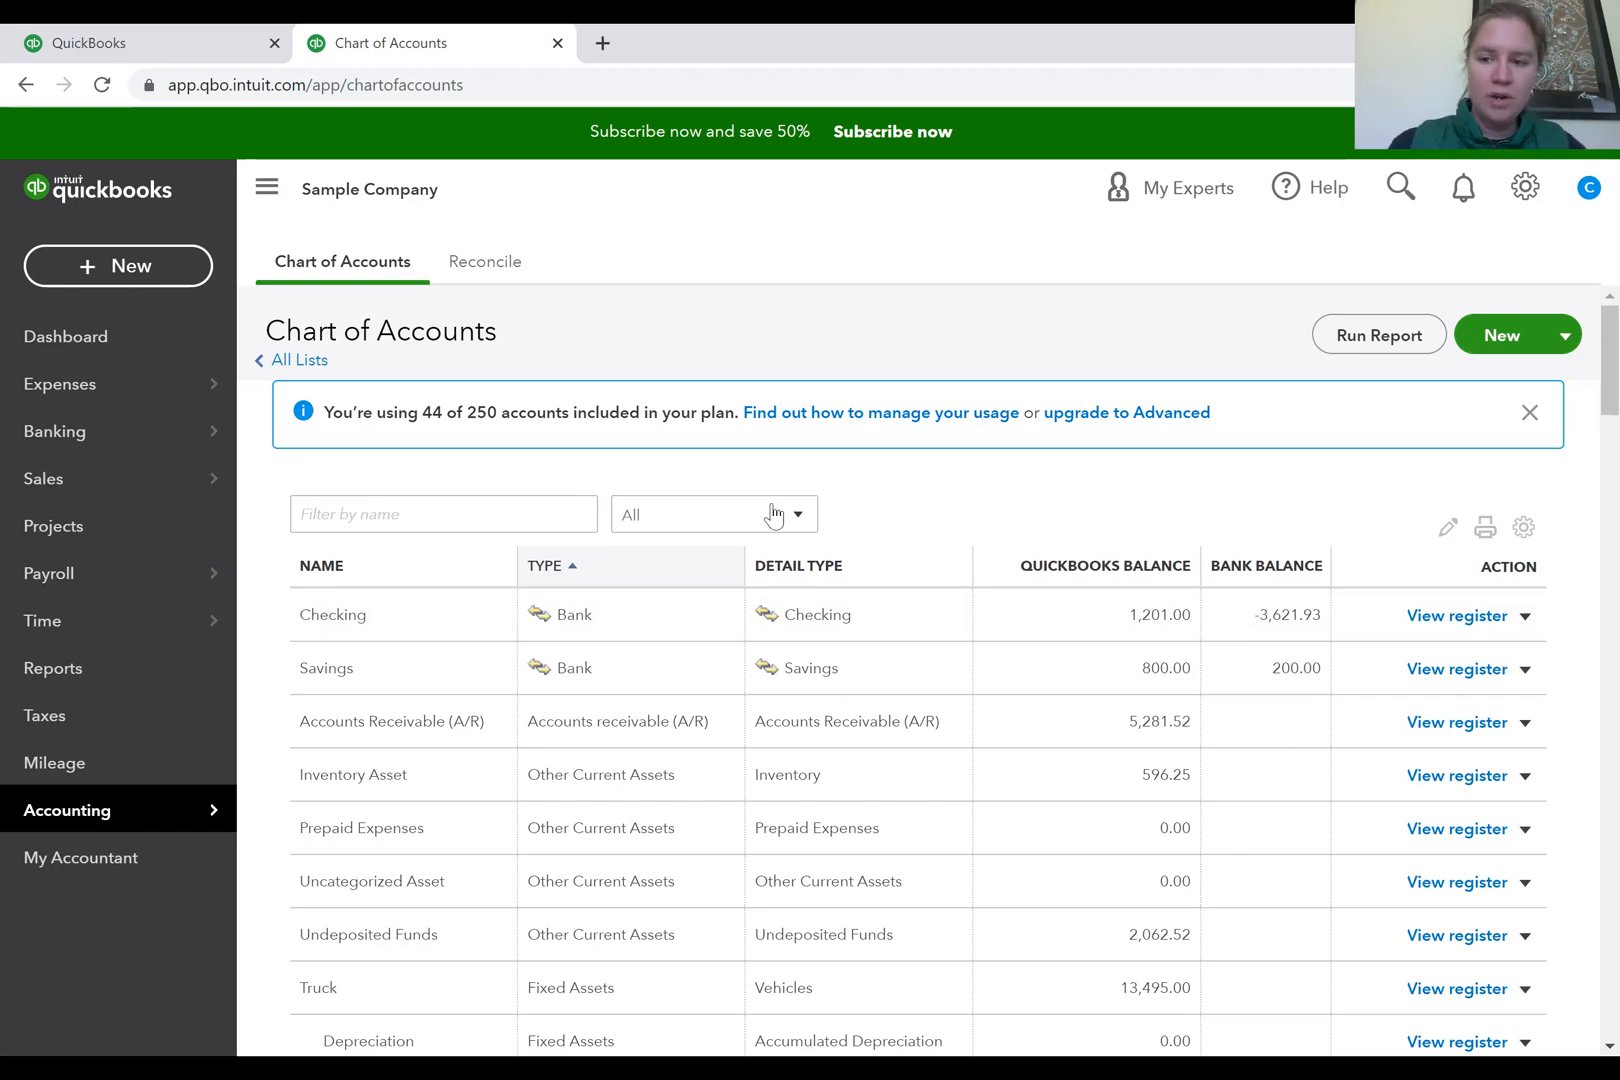
# Switch the Chart of Accounts to batch editing, look over the editable account names, and cancel the edit.
pyautogui.click(1449, 531)
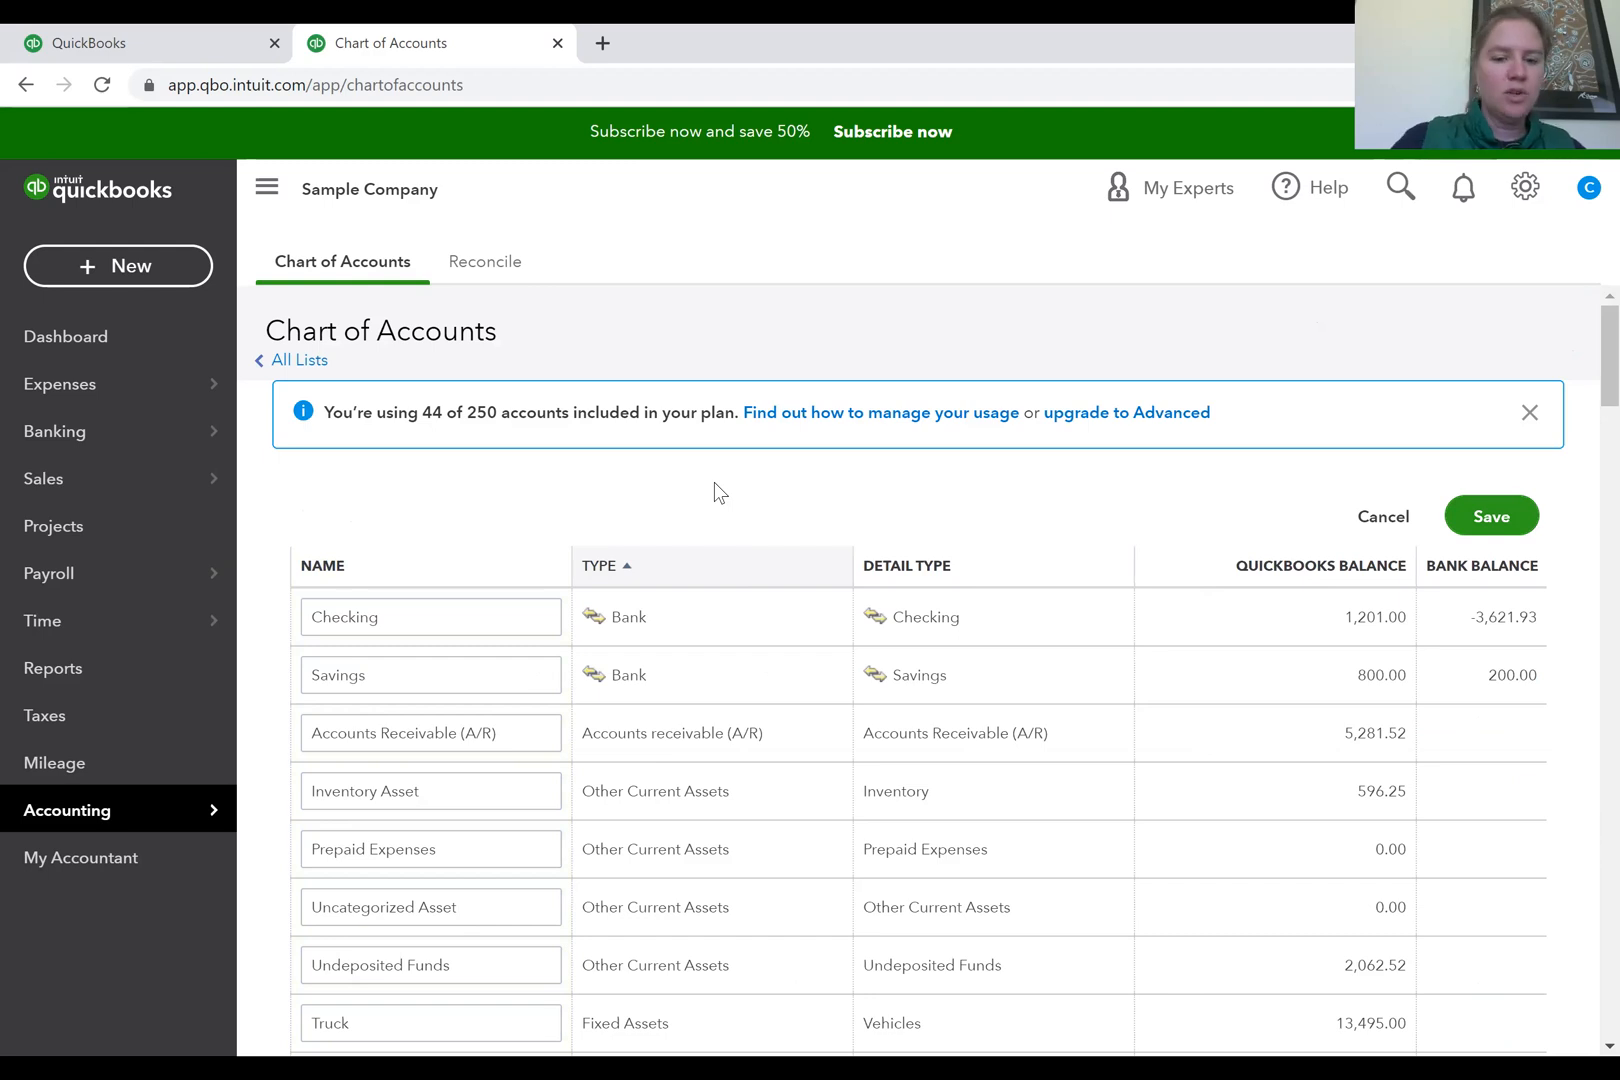
pyautogui.scroll(-2, 714, 482)
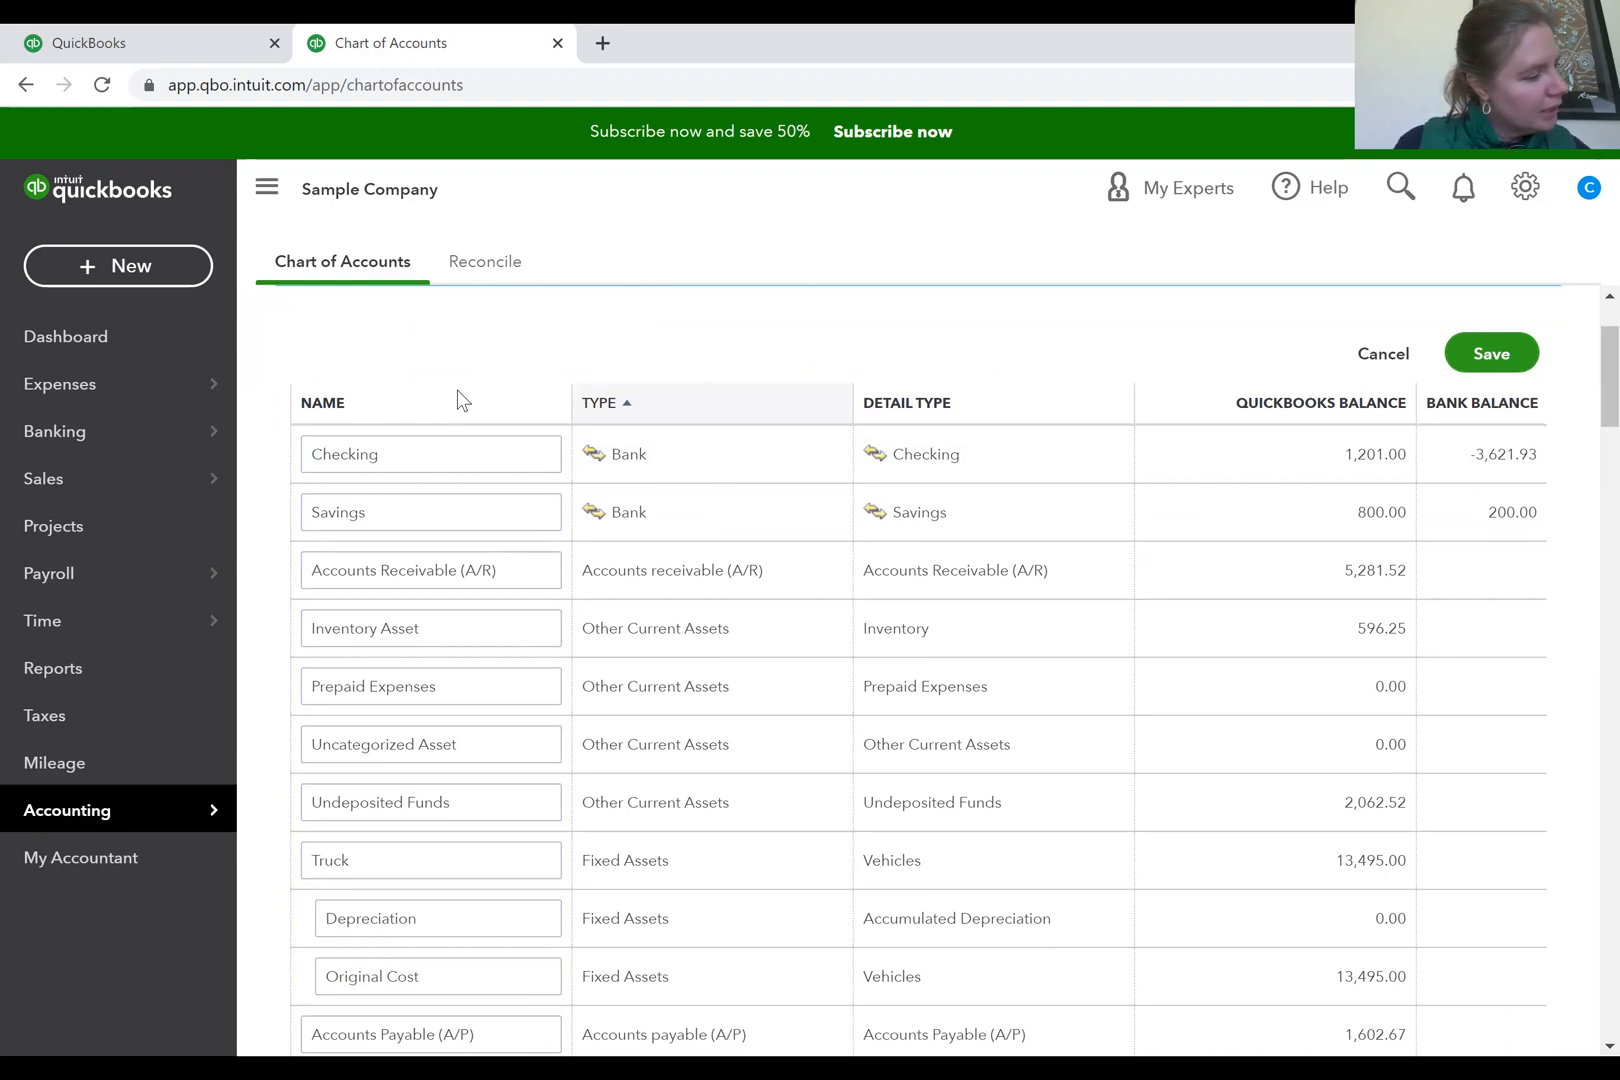
pyautogui.click(1383, 355)
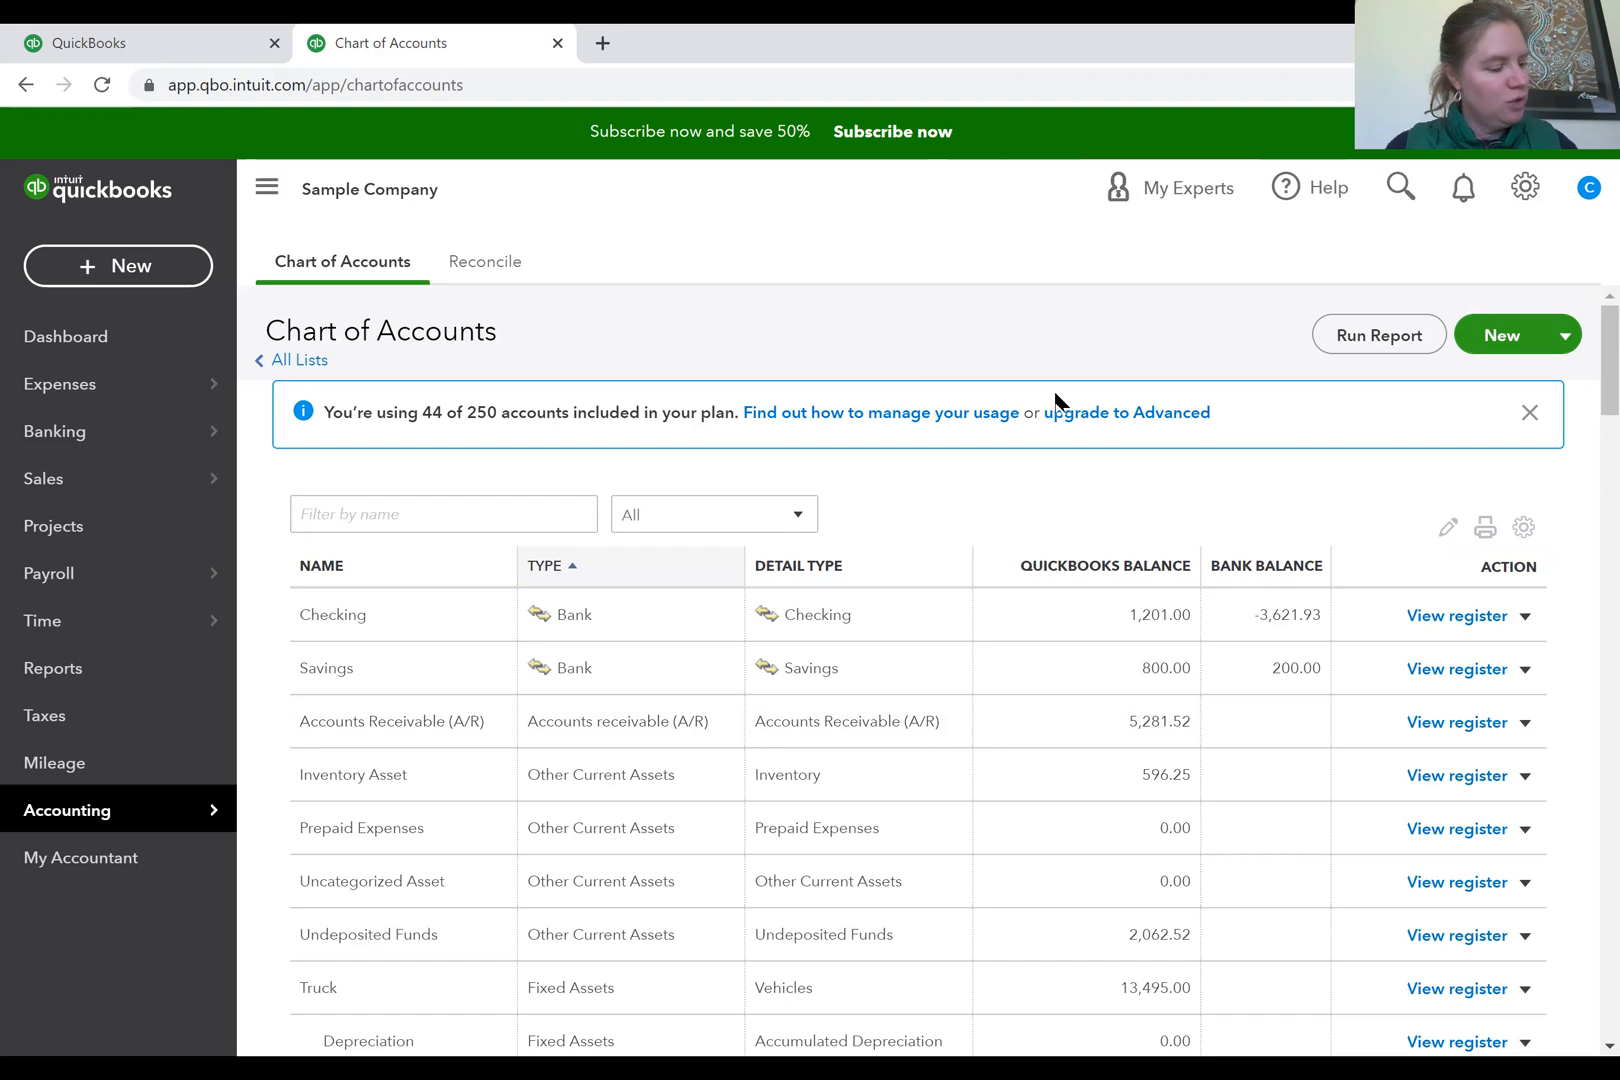
# Open the Checking account's register, dismiss the register basics tour, and examine the listed payments, deposits and running balances.
pyautogui.click(1443, 618)
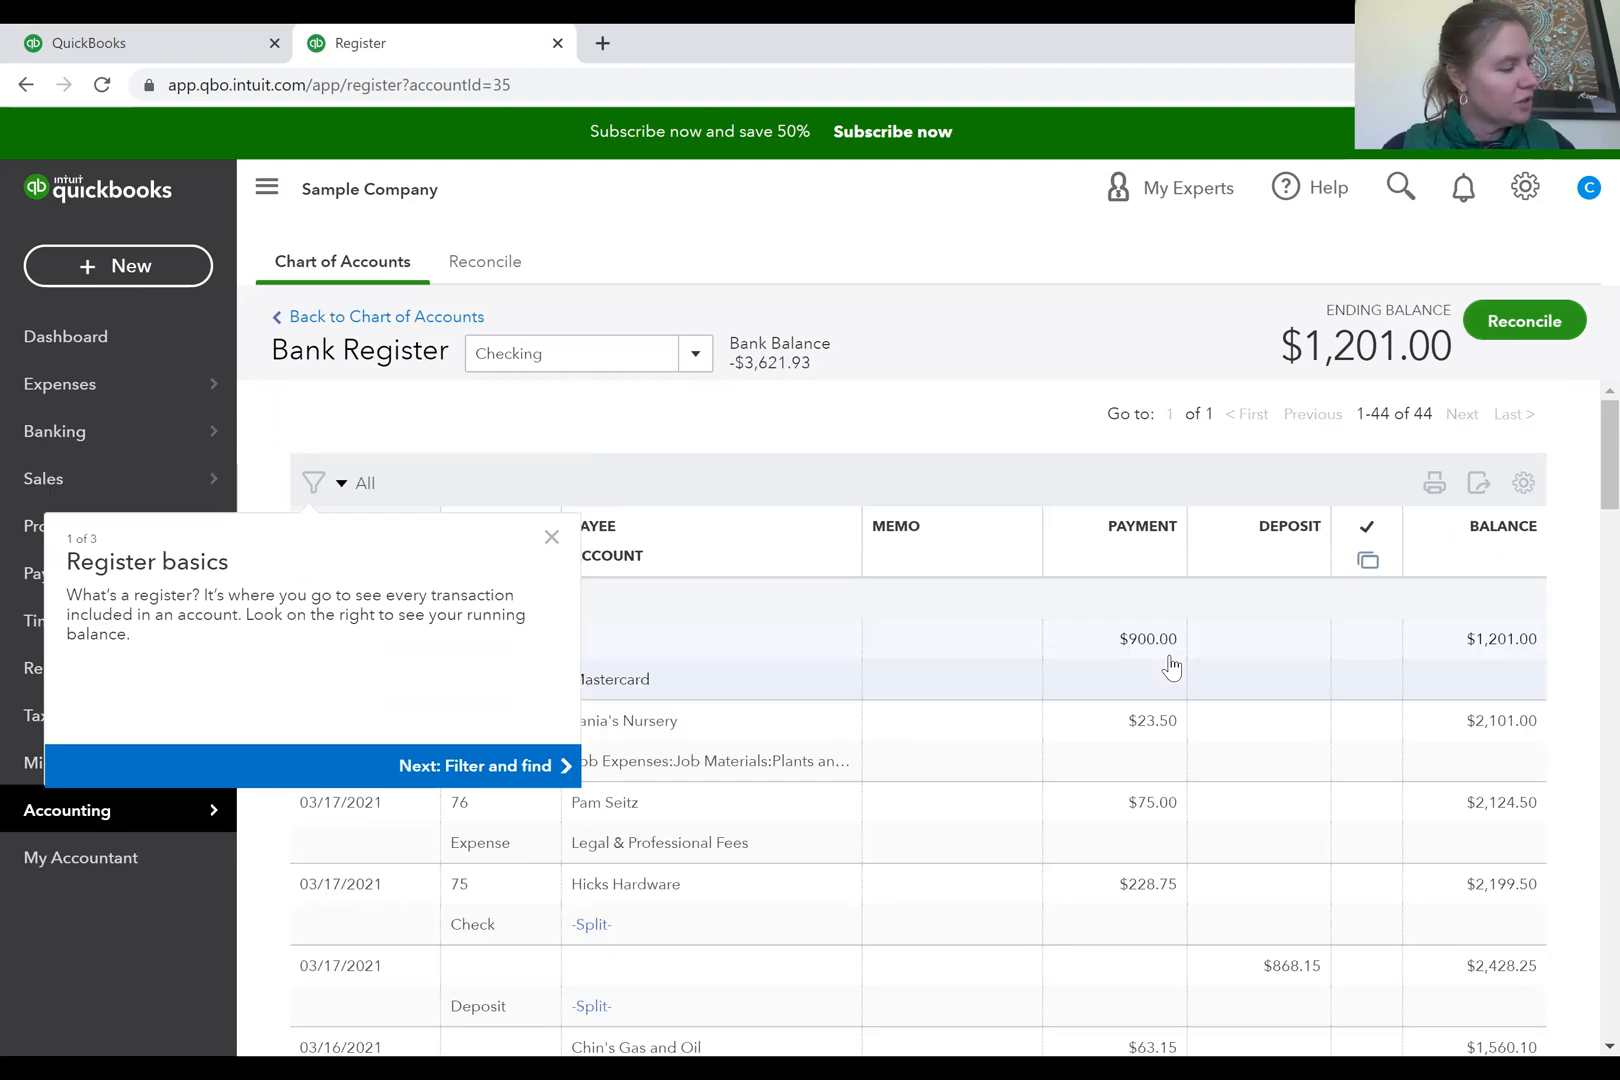
pyautogui.press('Escape')
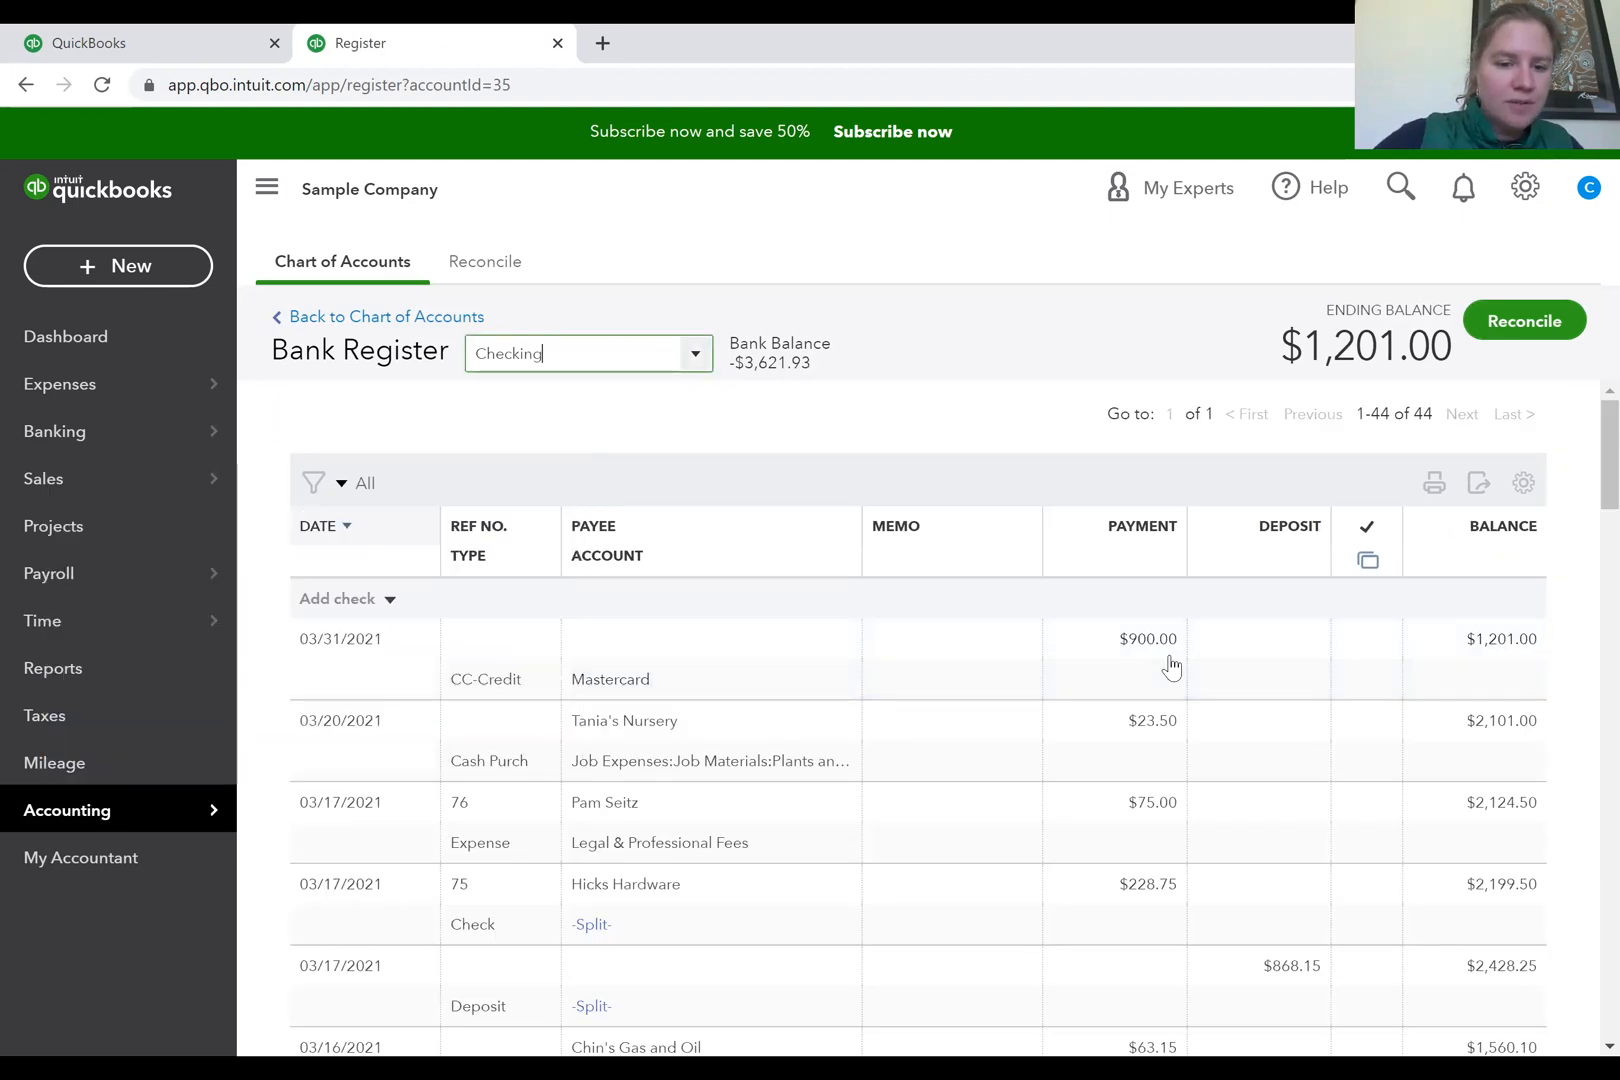
pyautogui.scroll(-3, 1170, 665)
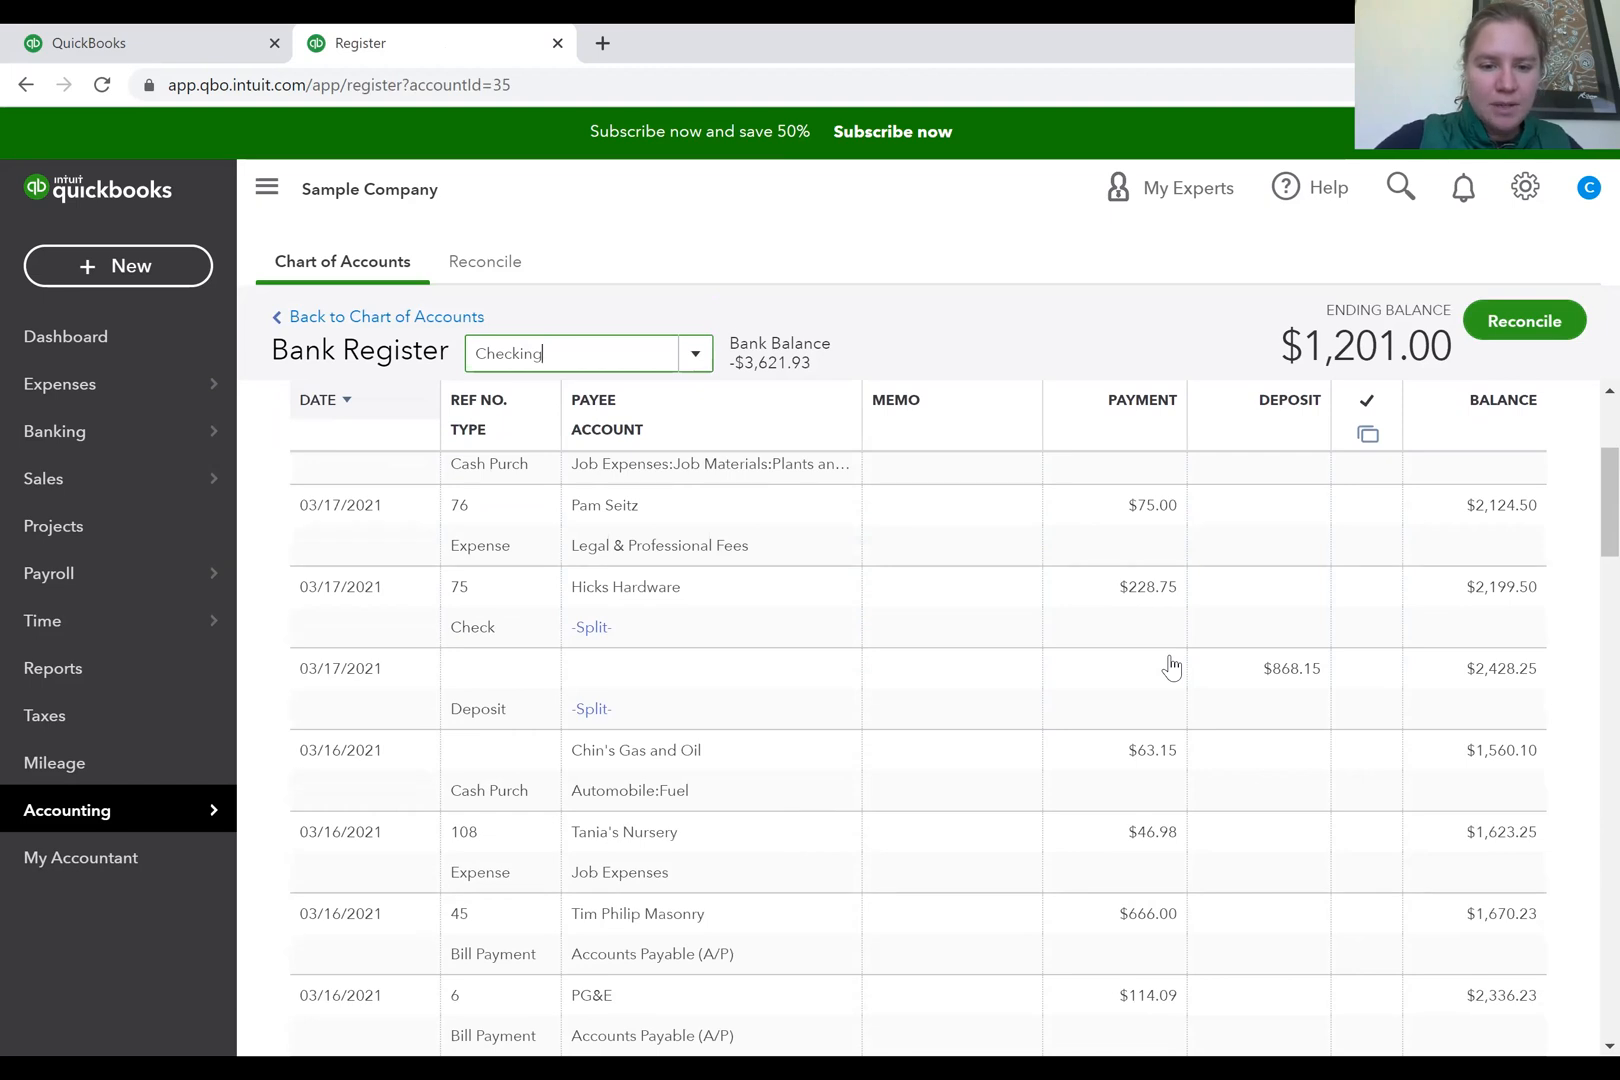
pyautogui.scroll(1, 1170, 665)
pyautogui.scroll(-3, 1170, 665)
pyautogui.scroll(4, 1170, 665)
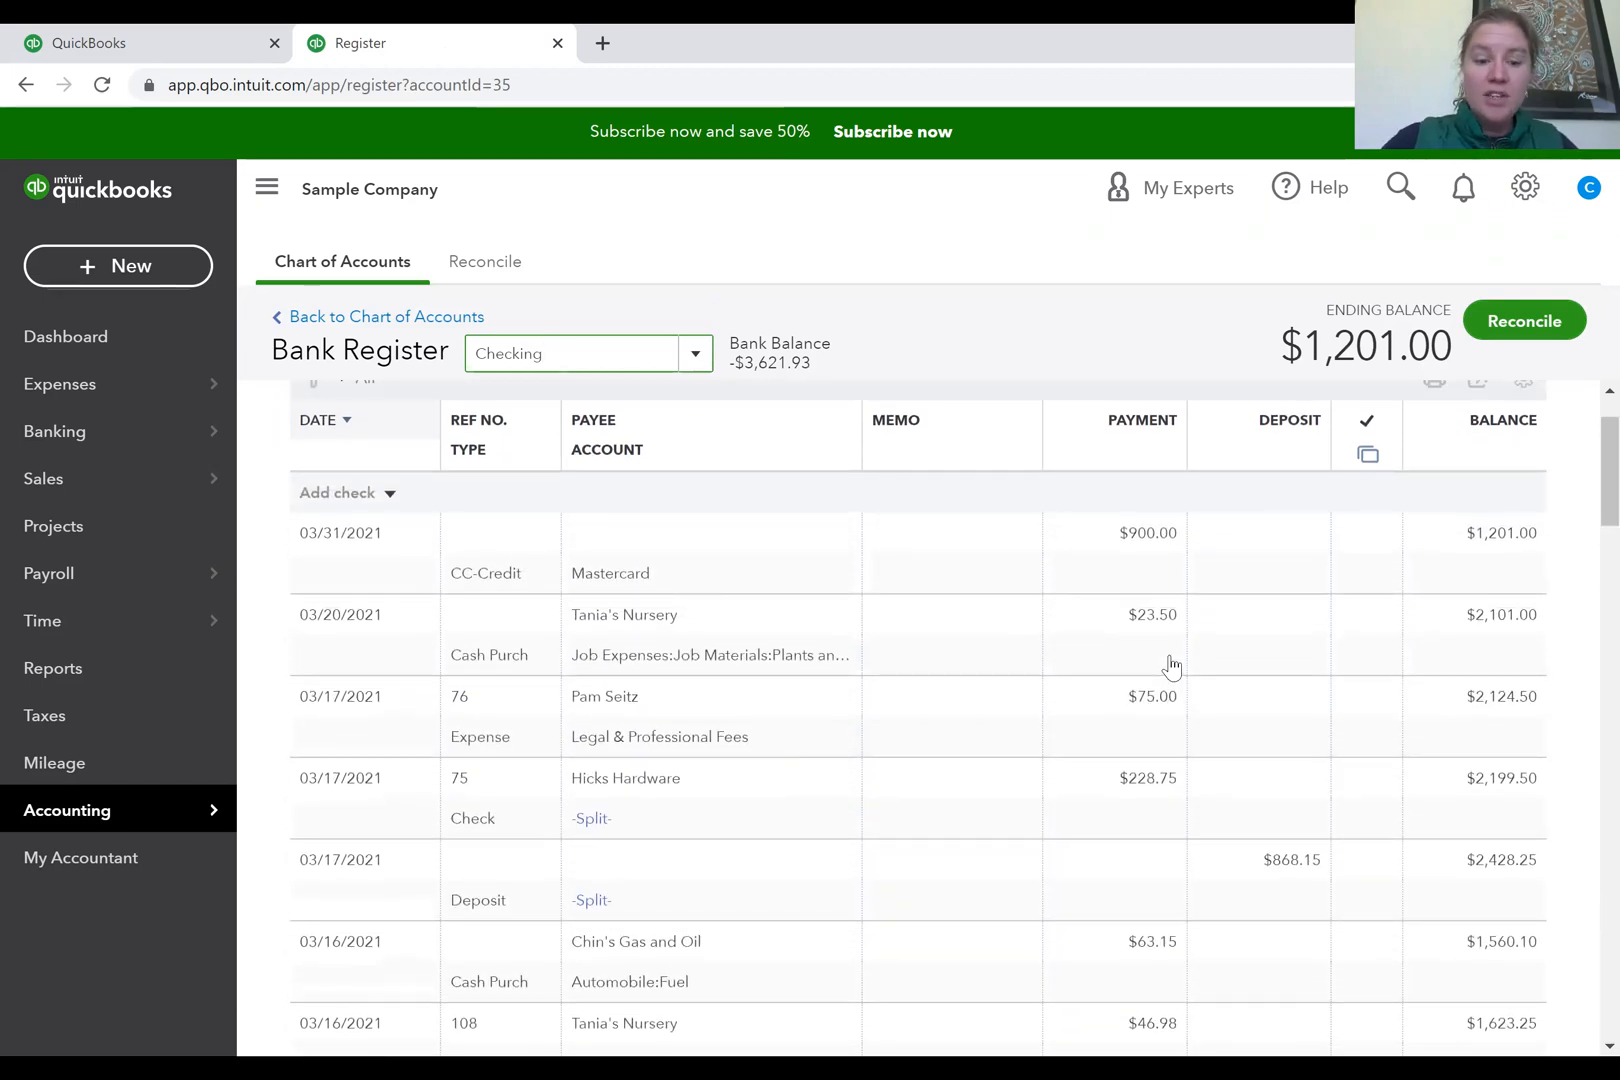
pyautogui.scroll(2, 1170, 665)
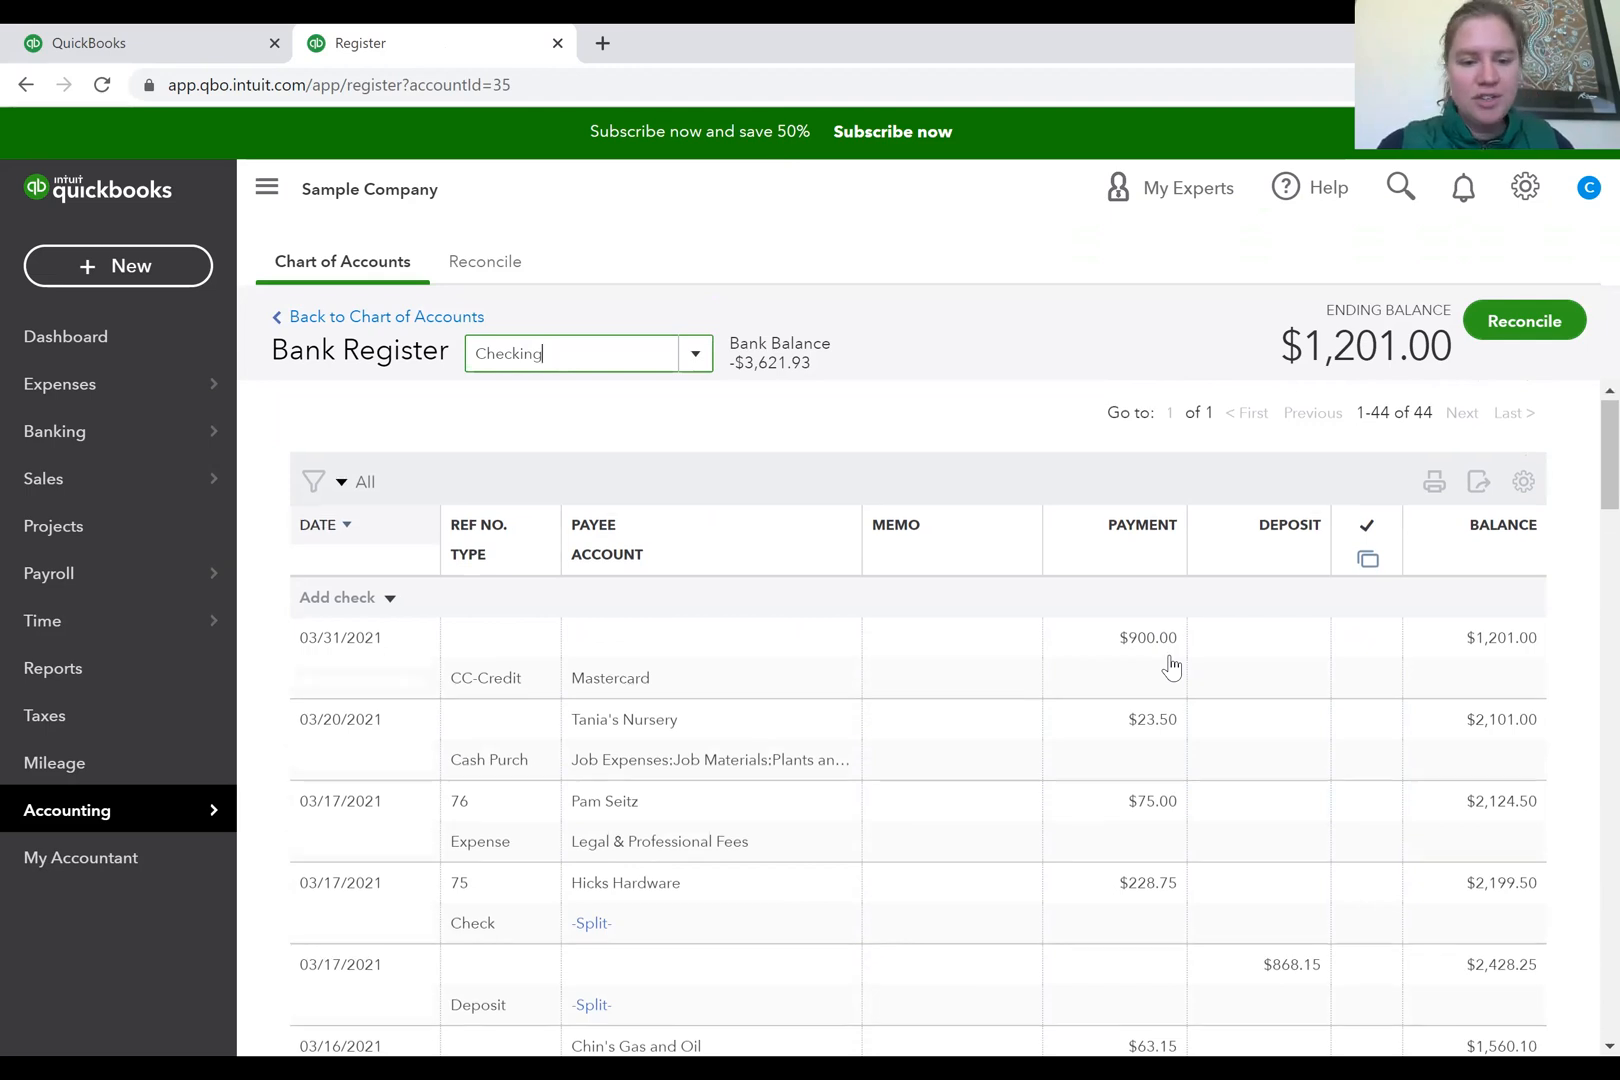
pyautogui.scroll(-1, 1171, 667)
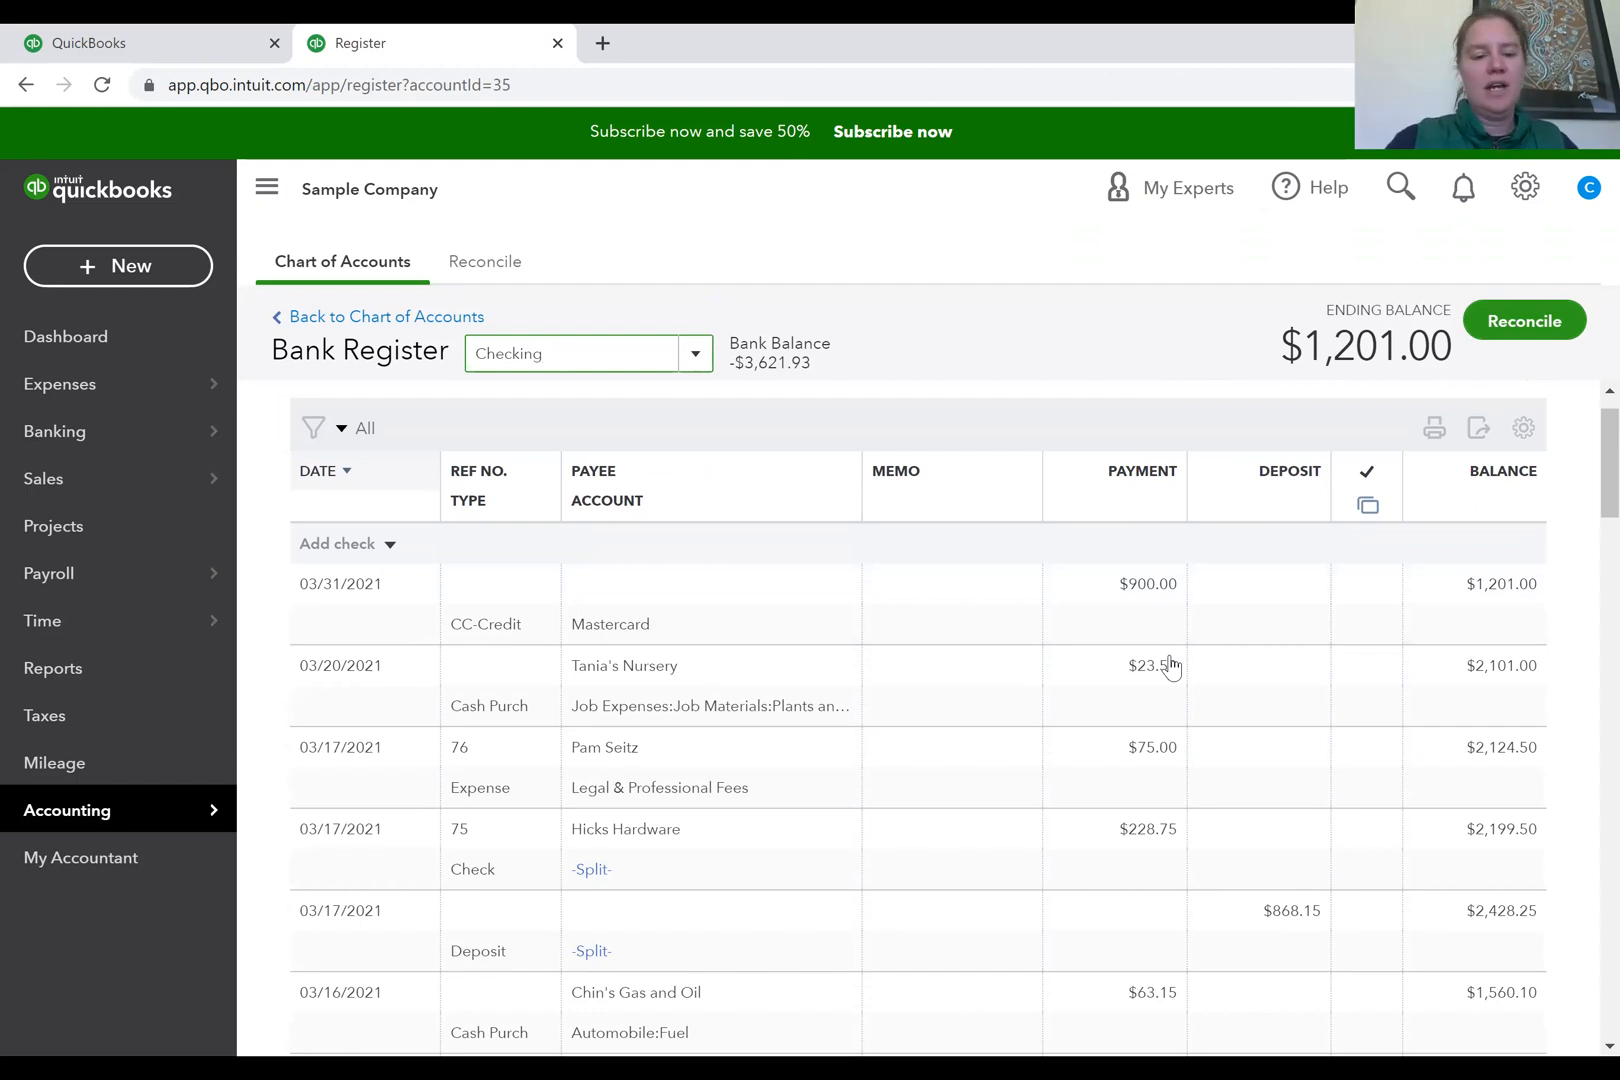
pyautogui.scroll(-2, 1171, 667)
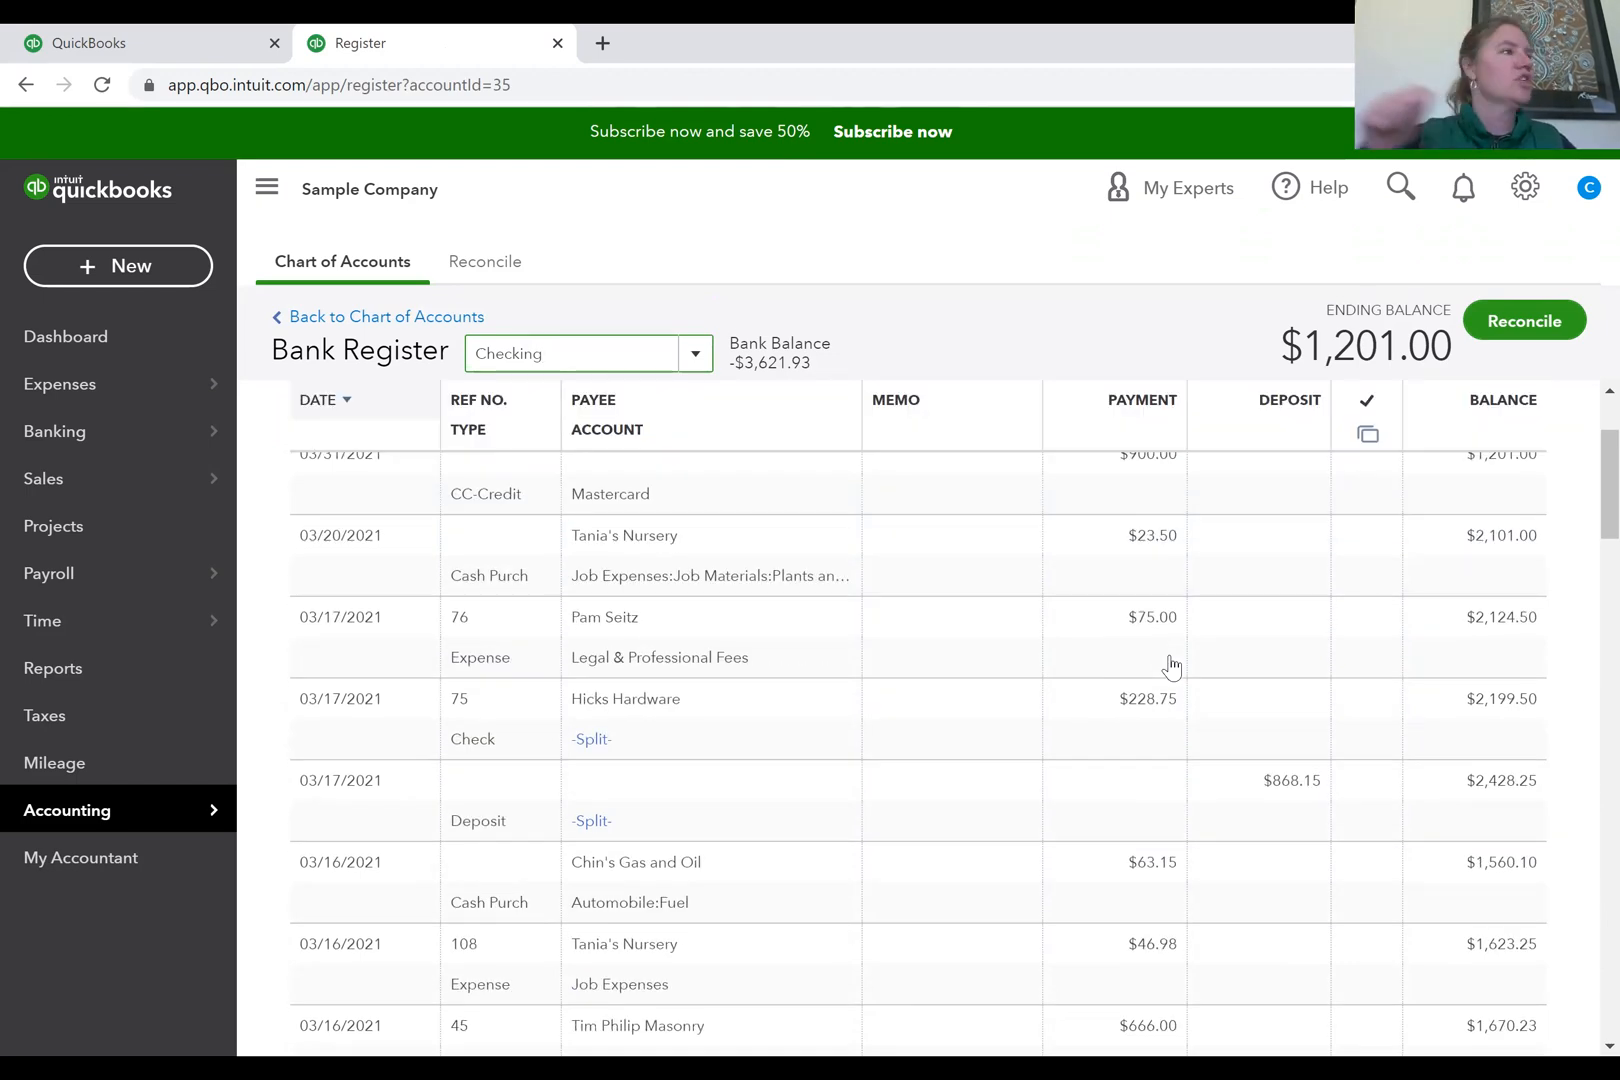
pyautogui.scroll(2, 1171, 667)
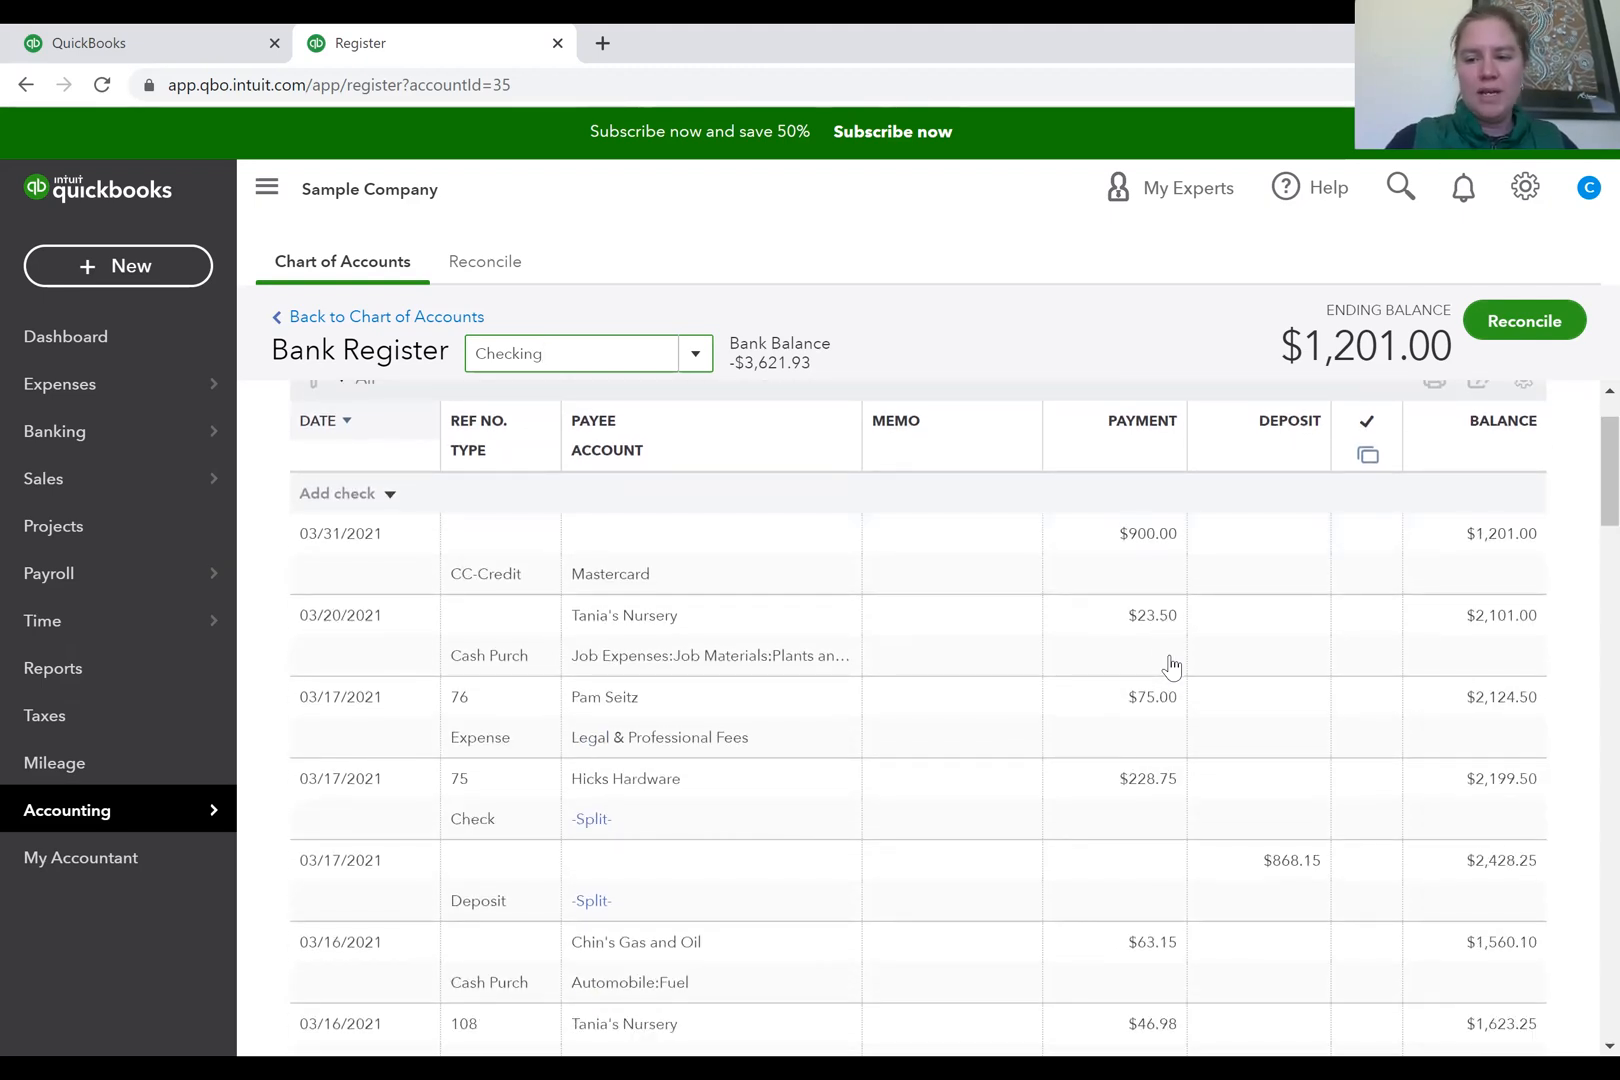
# Look through the Checking register's transactions, then return to the Chart of Accounts and review the account list.
pyautogui.scroll(-2, 1171, 667)
pyautogui.scroll(-9, 1171, 667)
pyautogui.scroll(8, 1171, 667)
pyautogui.scroll(1, 1171, 667)
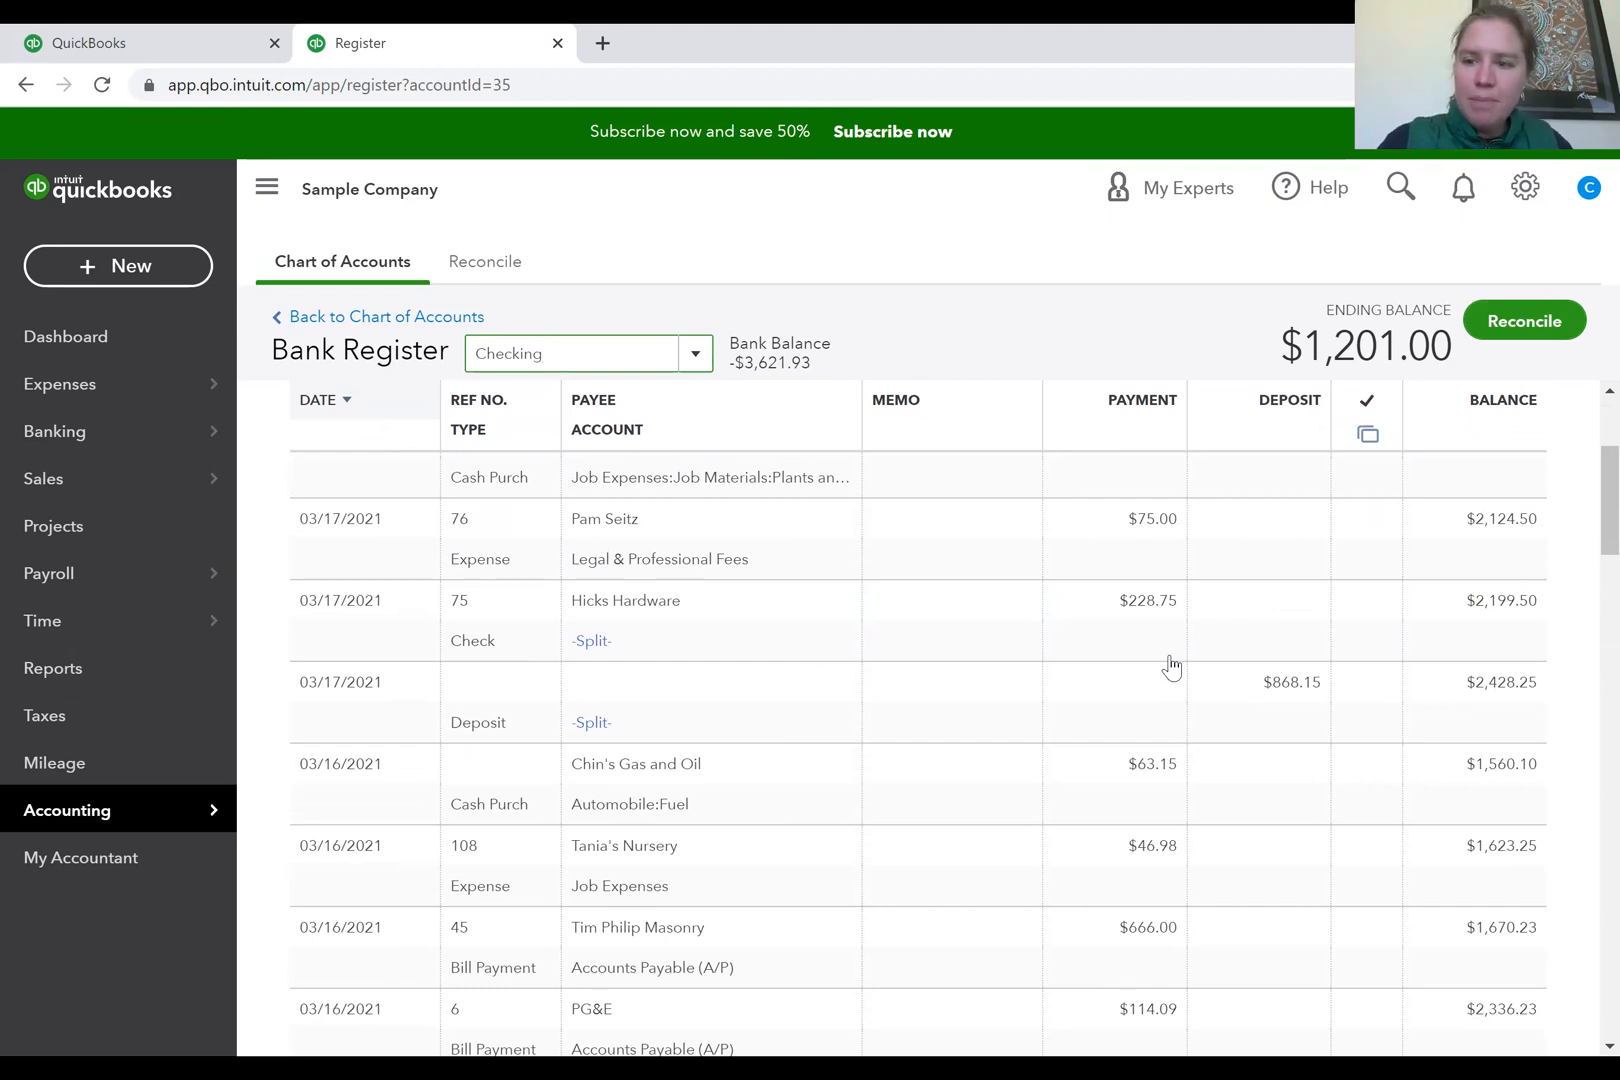
pyautogui.scroll(5, 1171, 666)
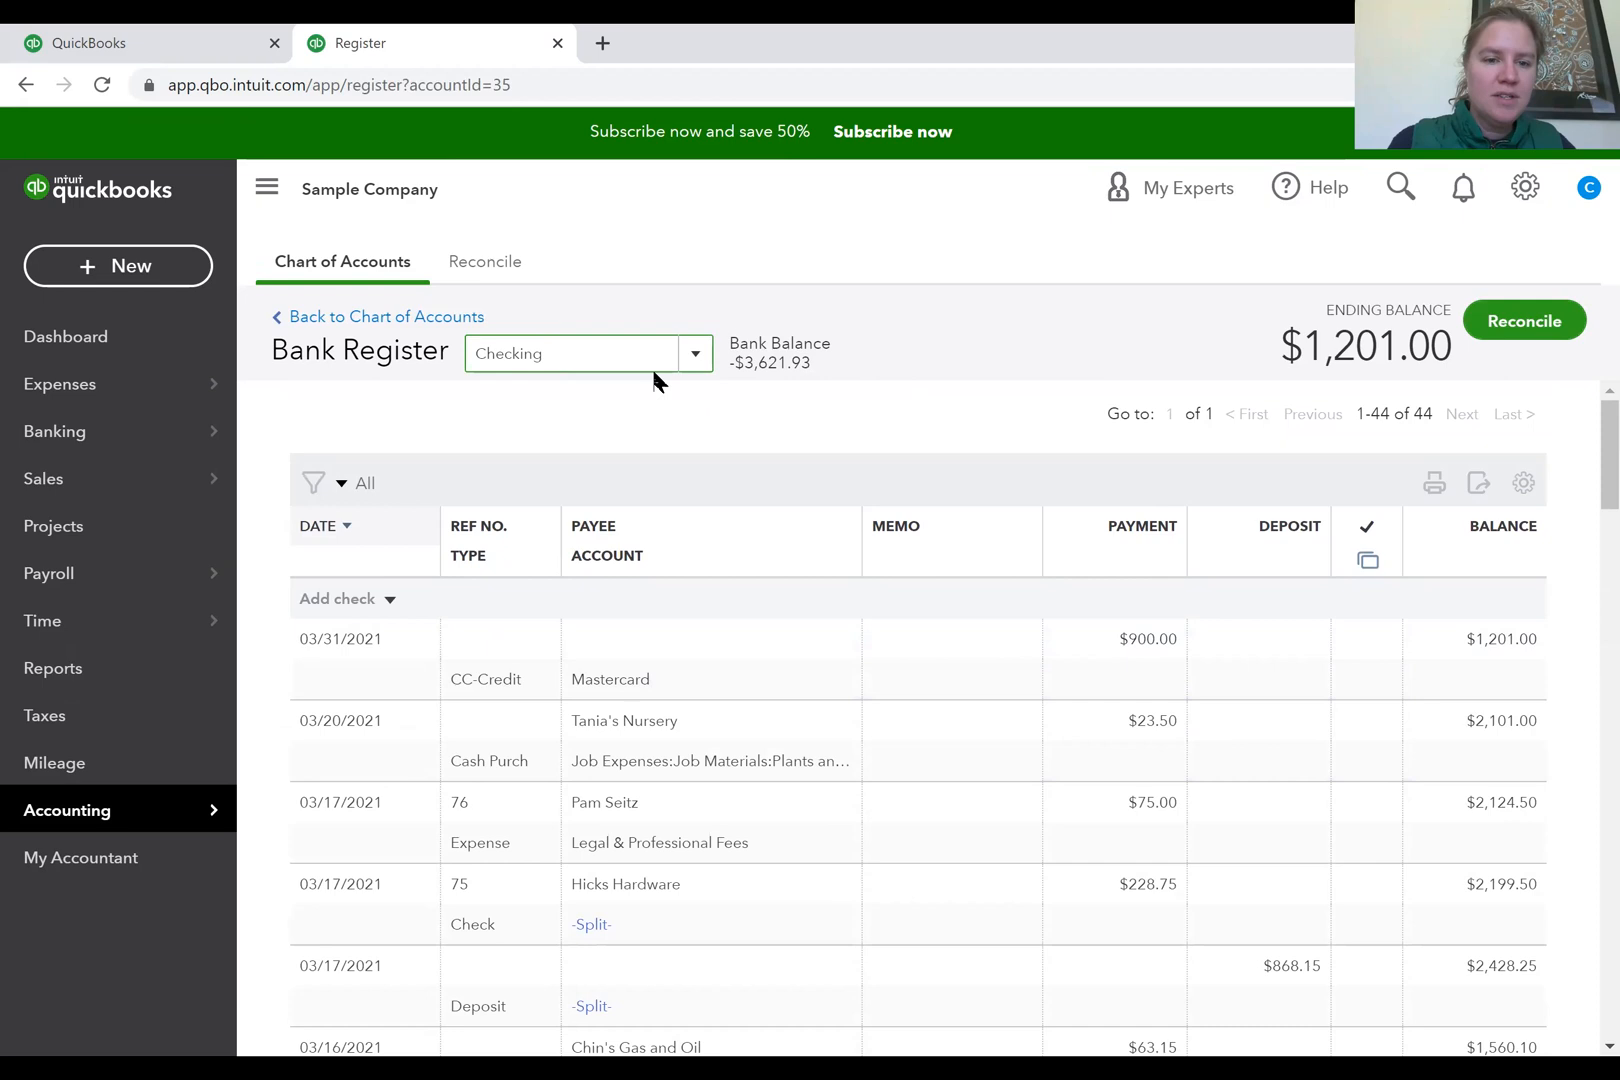
pyautogui.click(449, 318)
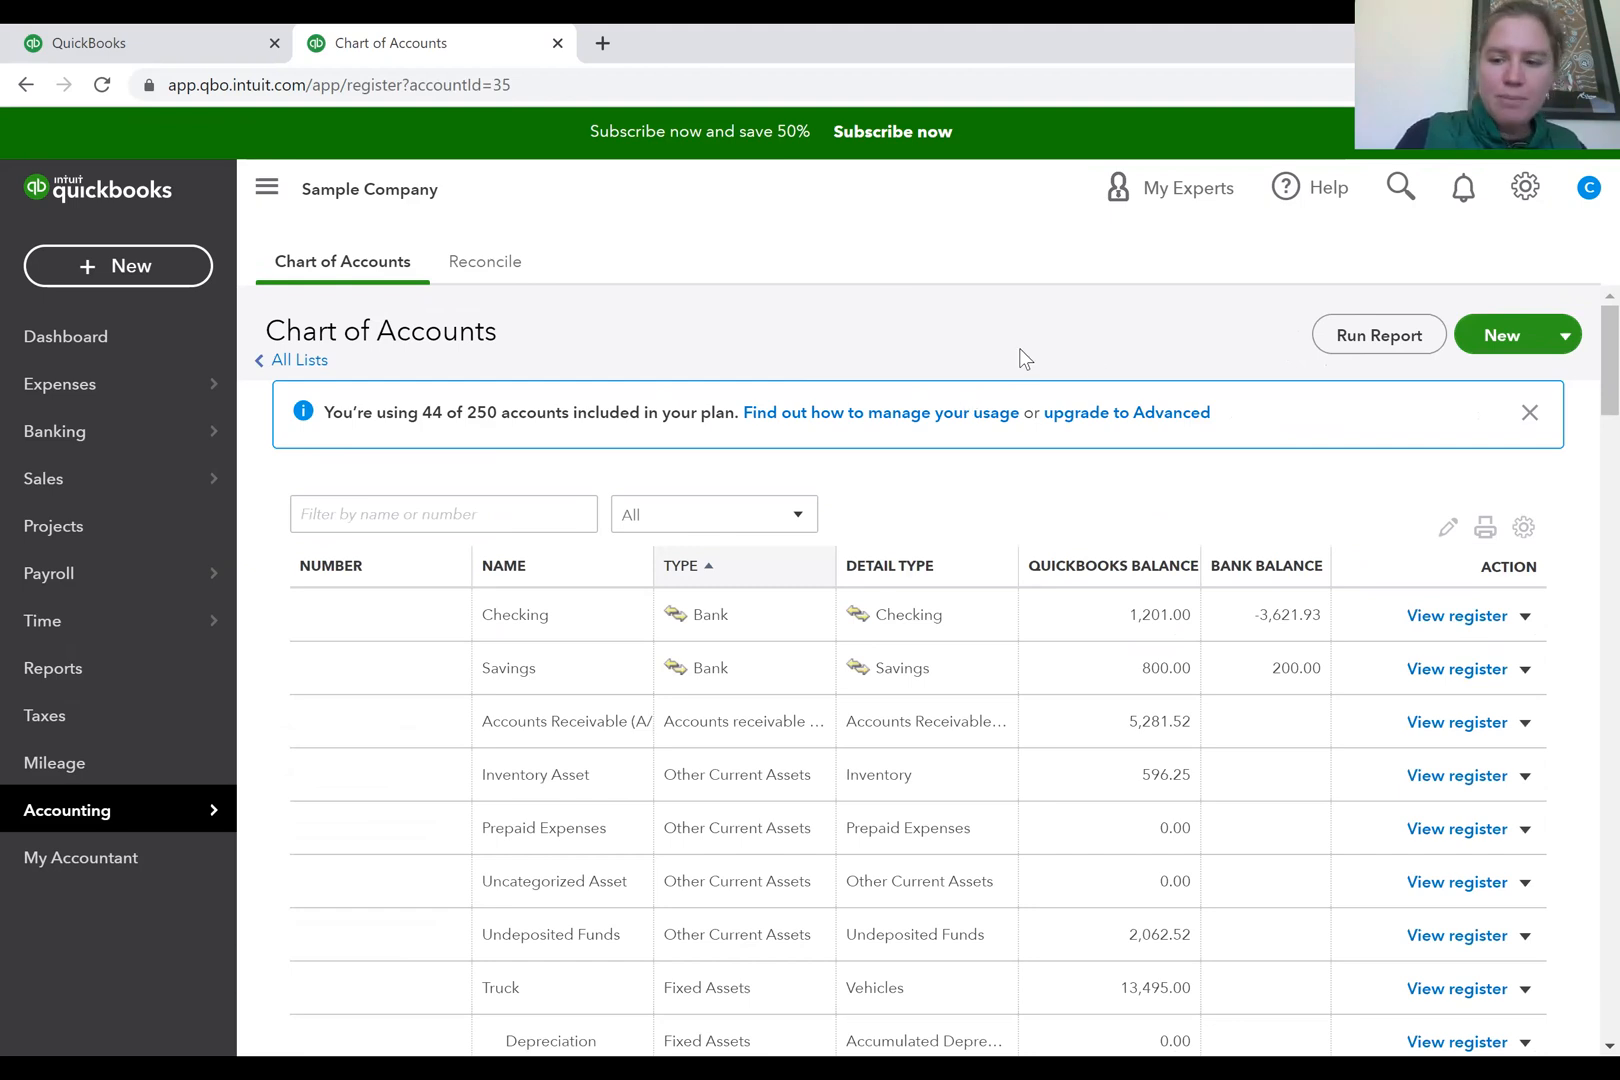
pyautogui.scroll(-1, 1019, 348)
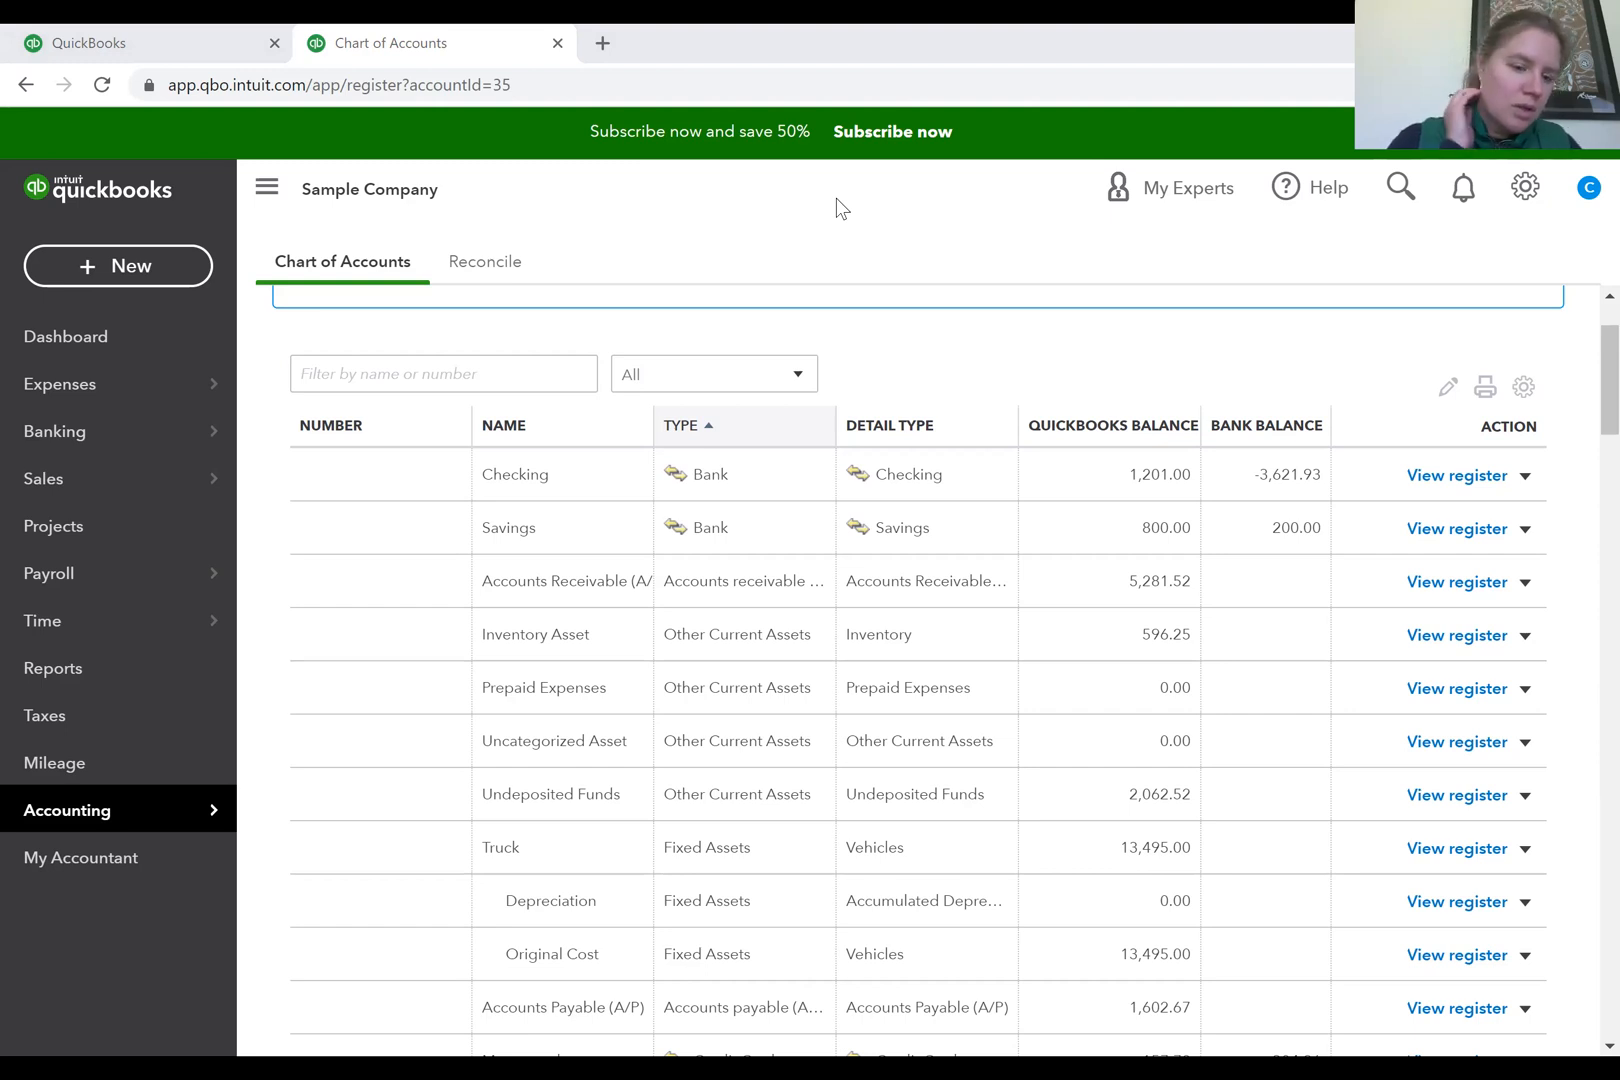
pyautogui.scroll(-1, 958, 691)
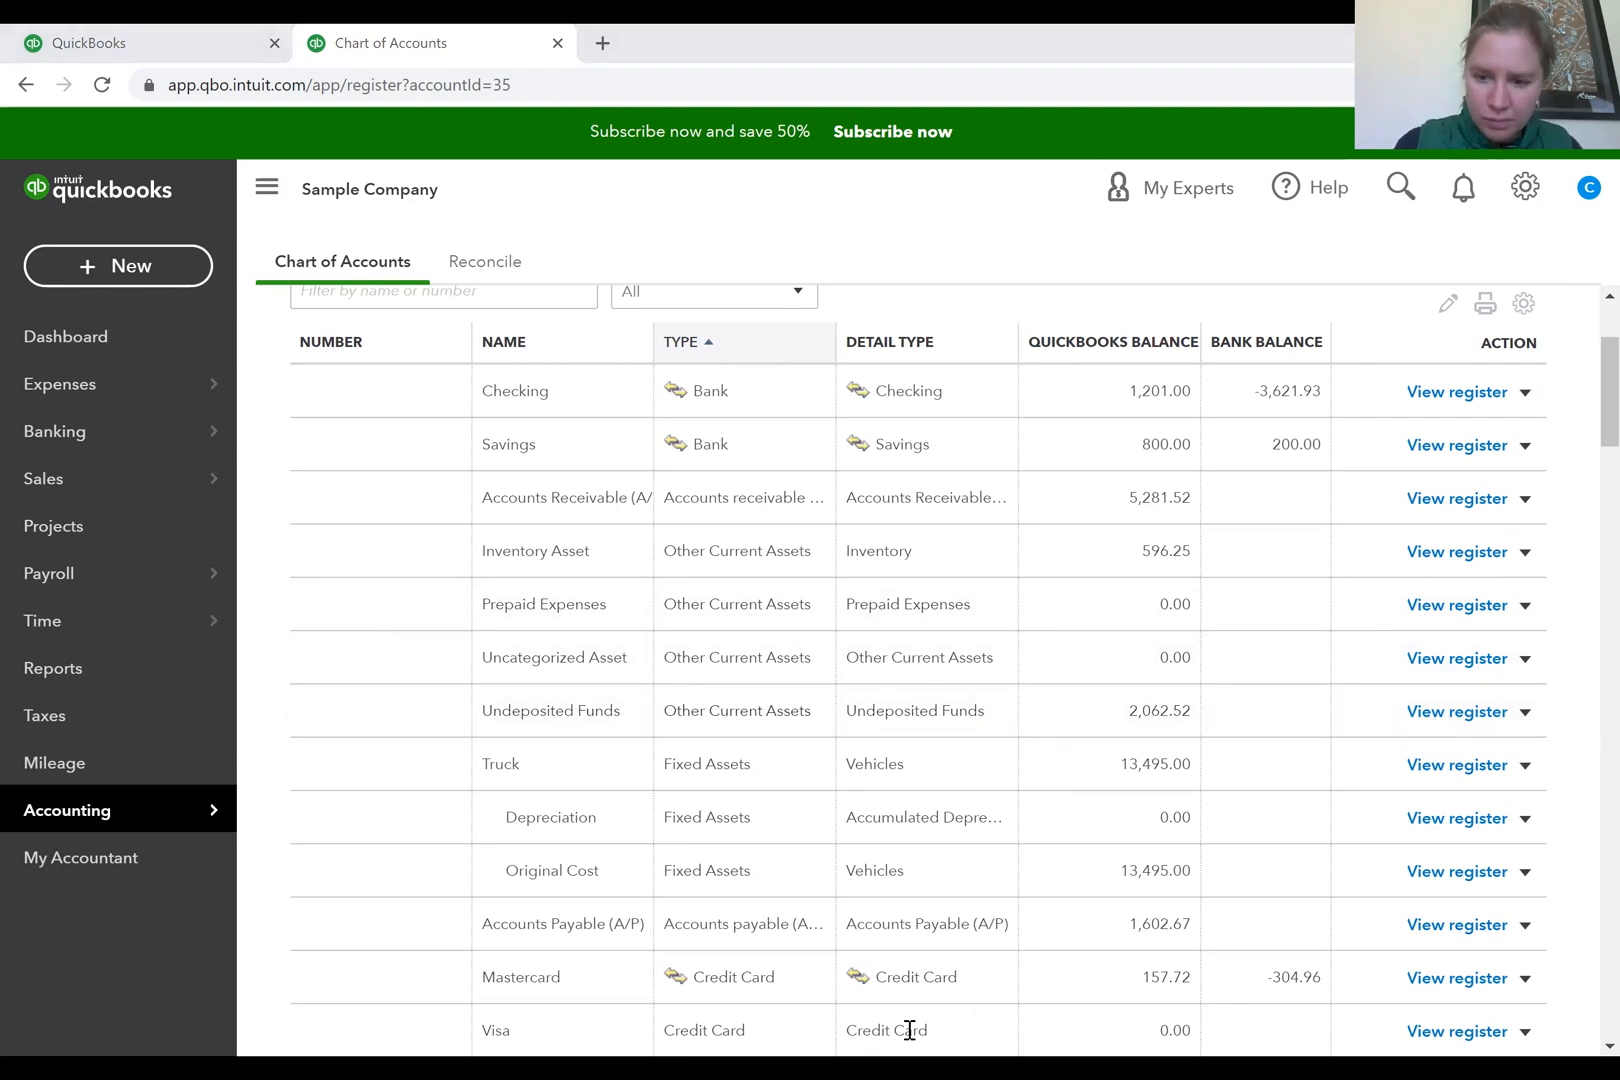
# Switch to the Chapter 2 presentation in PowerPoint and read the Section 2.3 slides on account numbers and account registers.
pyautogui.hotkey('alt', 'Tab')
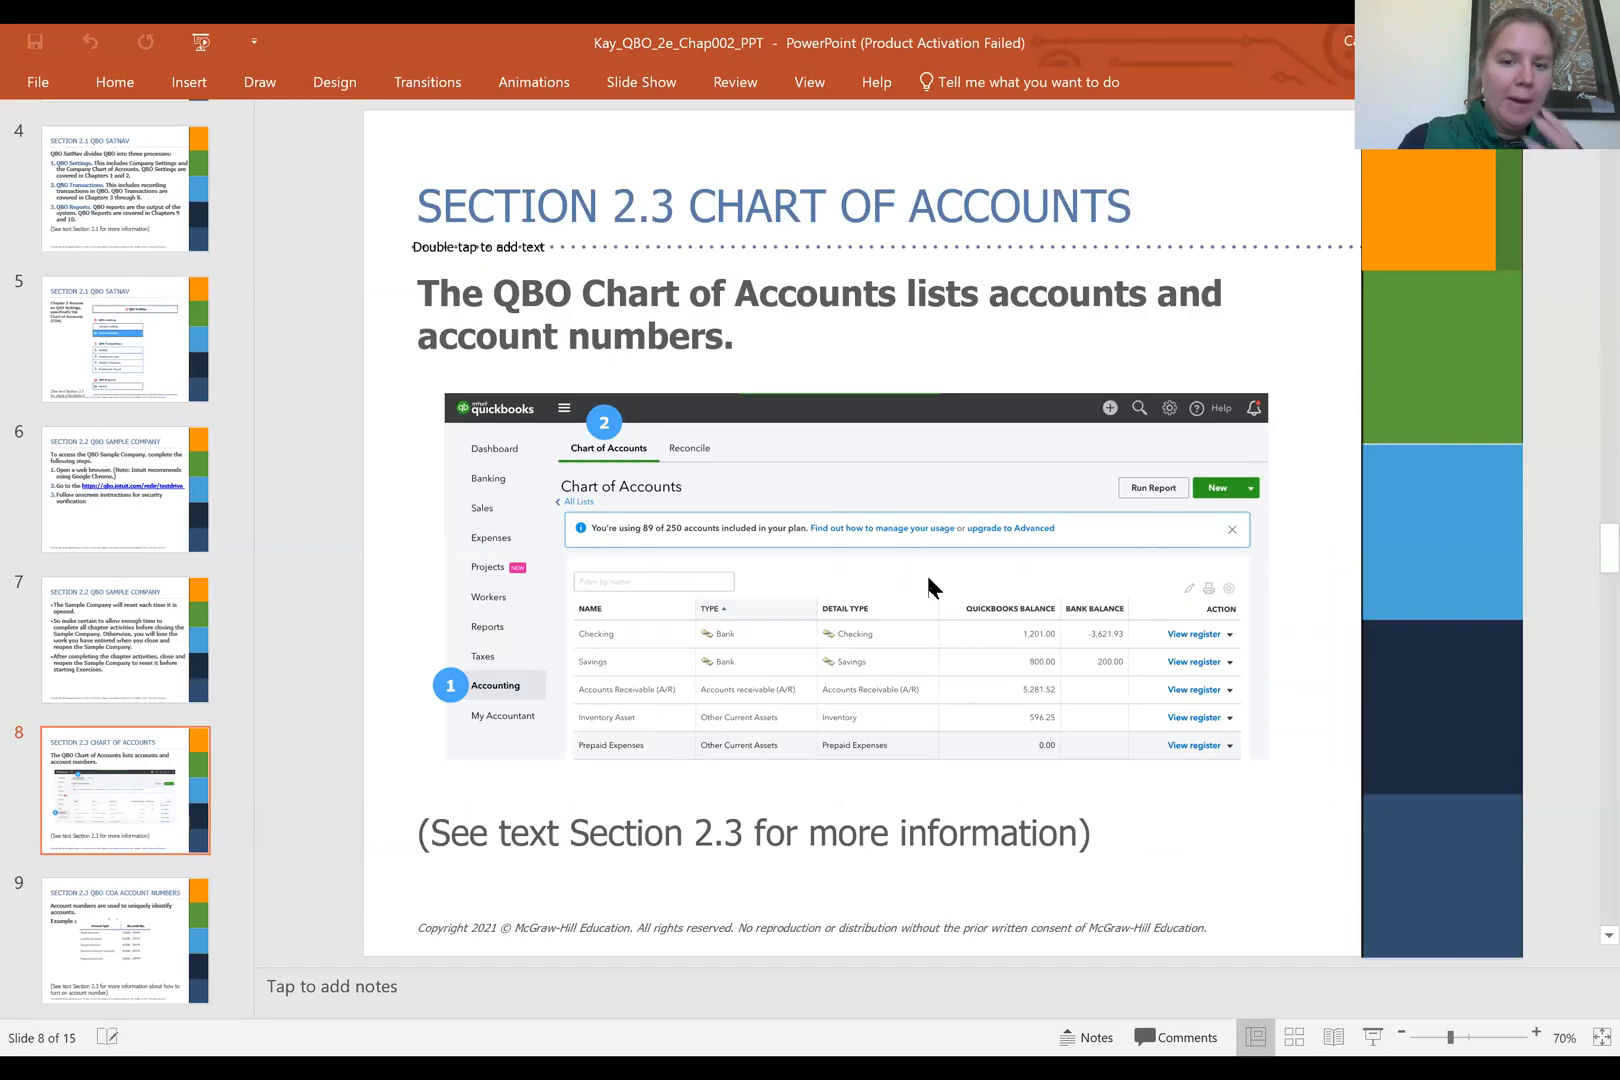
pyautogui.scroll(-3, 928, 585)
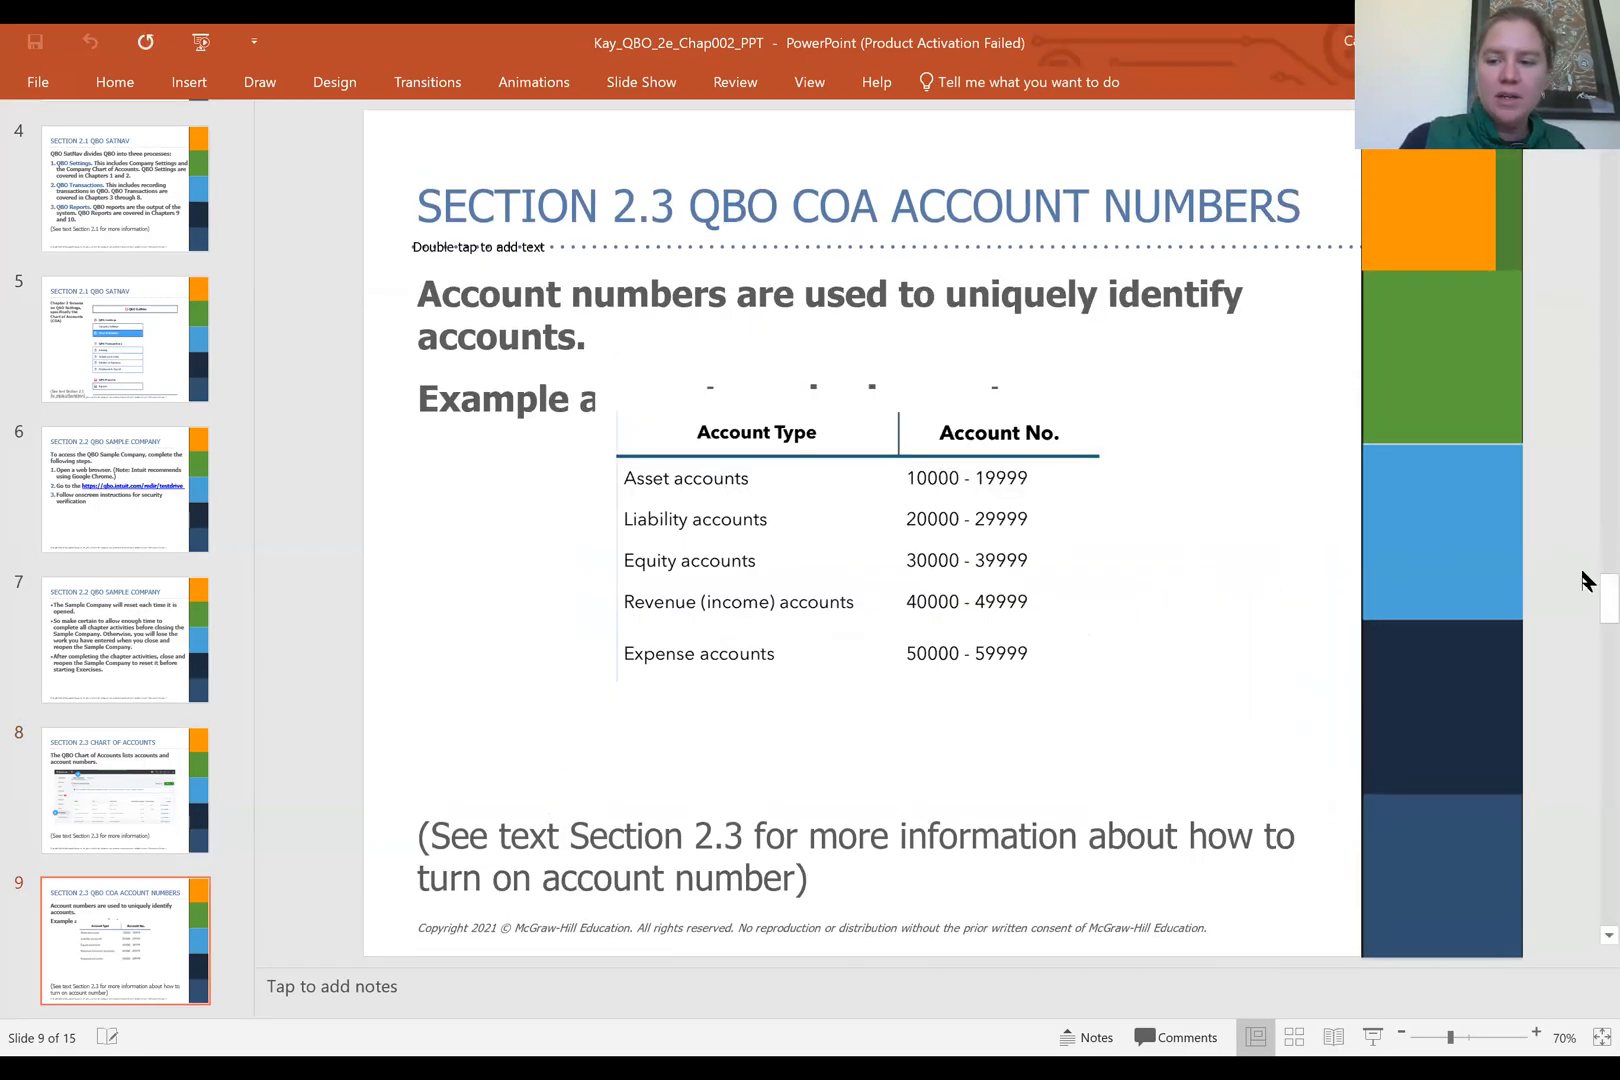
pyautogui.scroll(-3, 1582, 618)
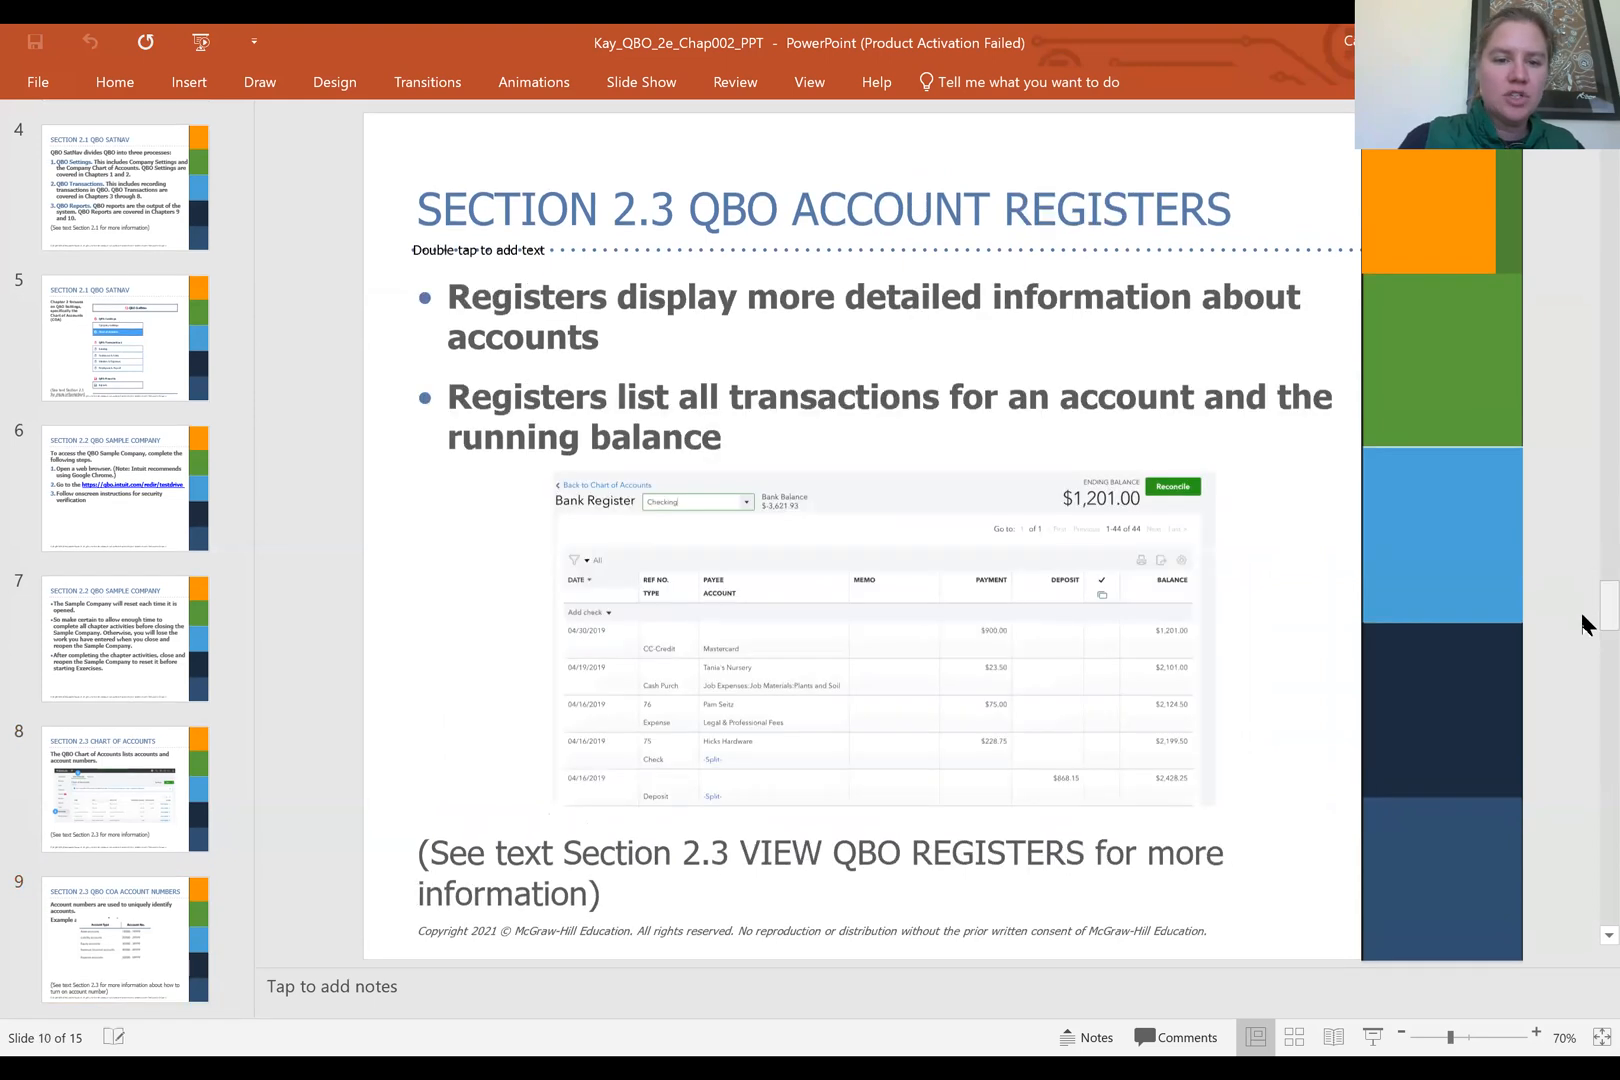
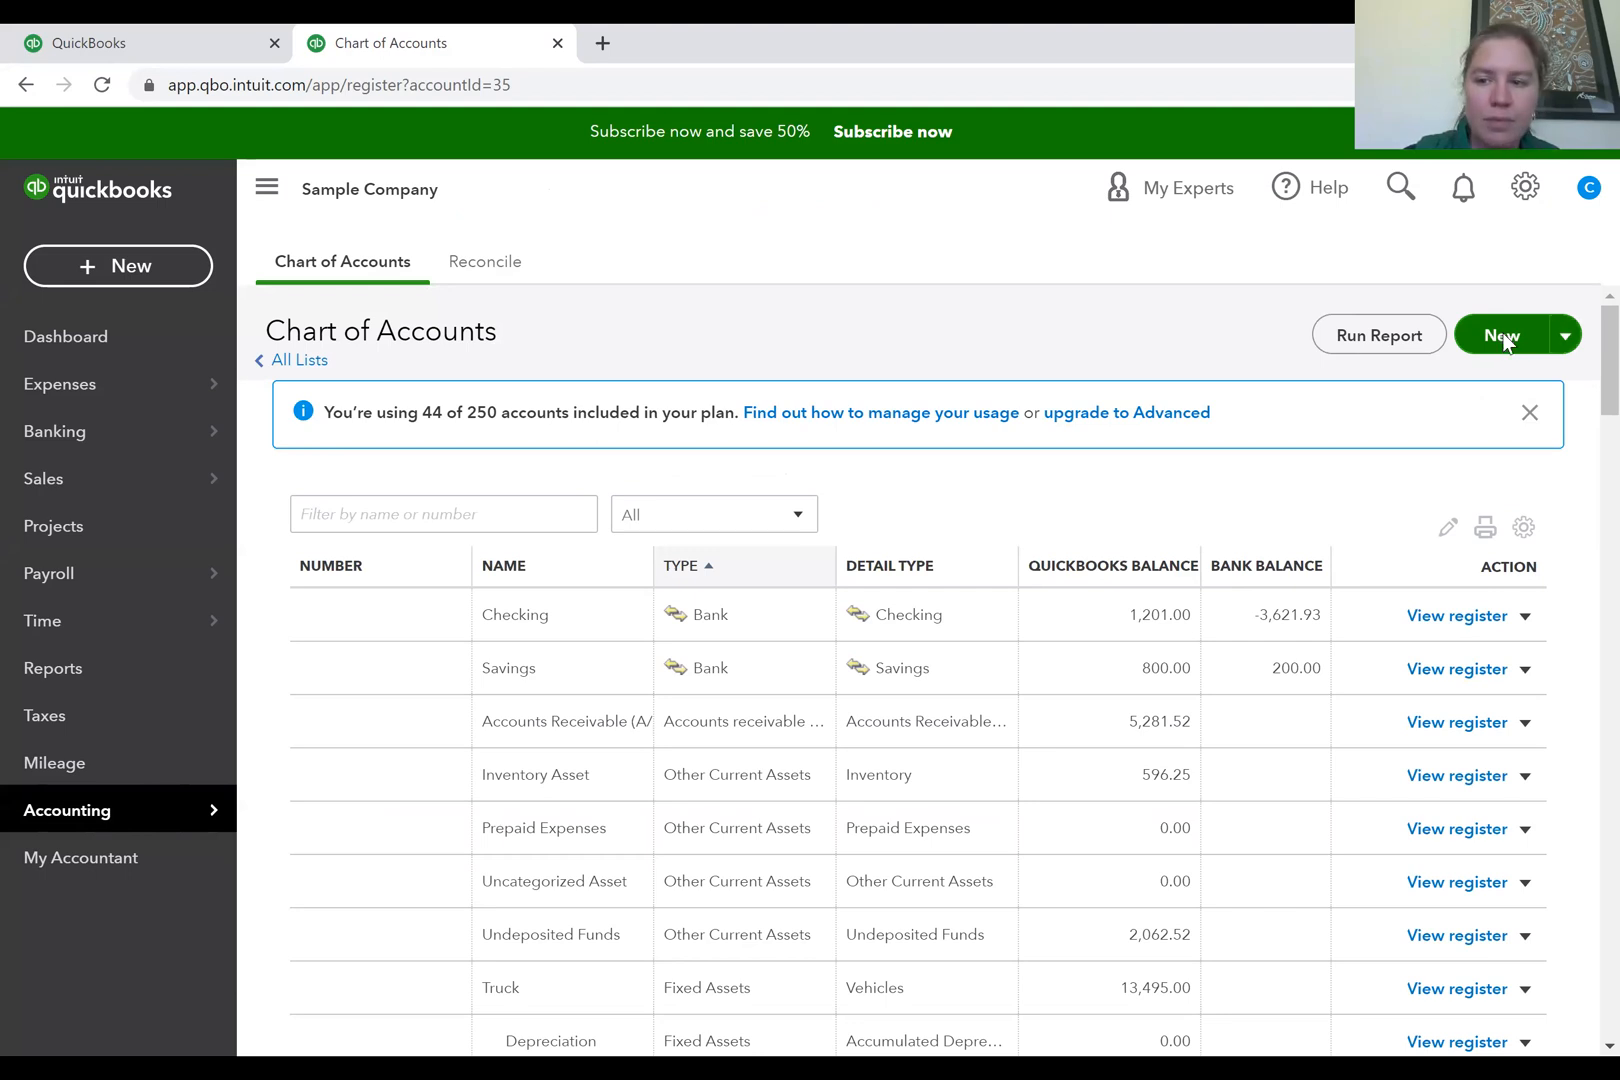
pyautogui.click(1502, 338)
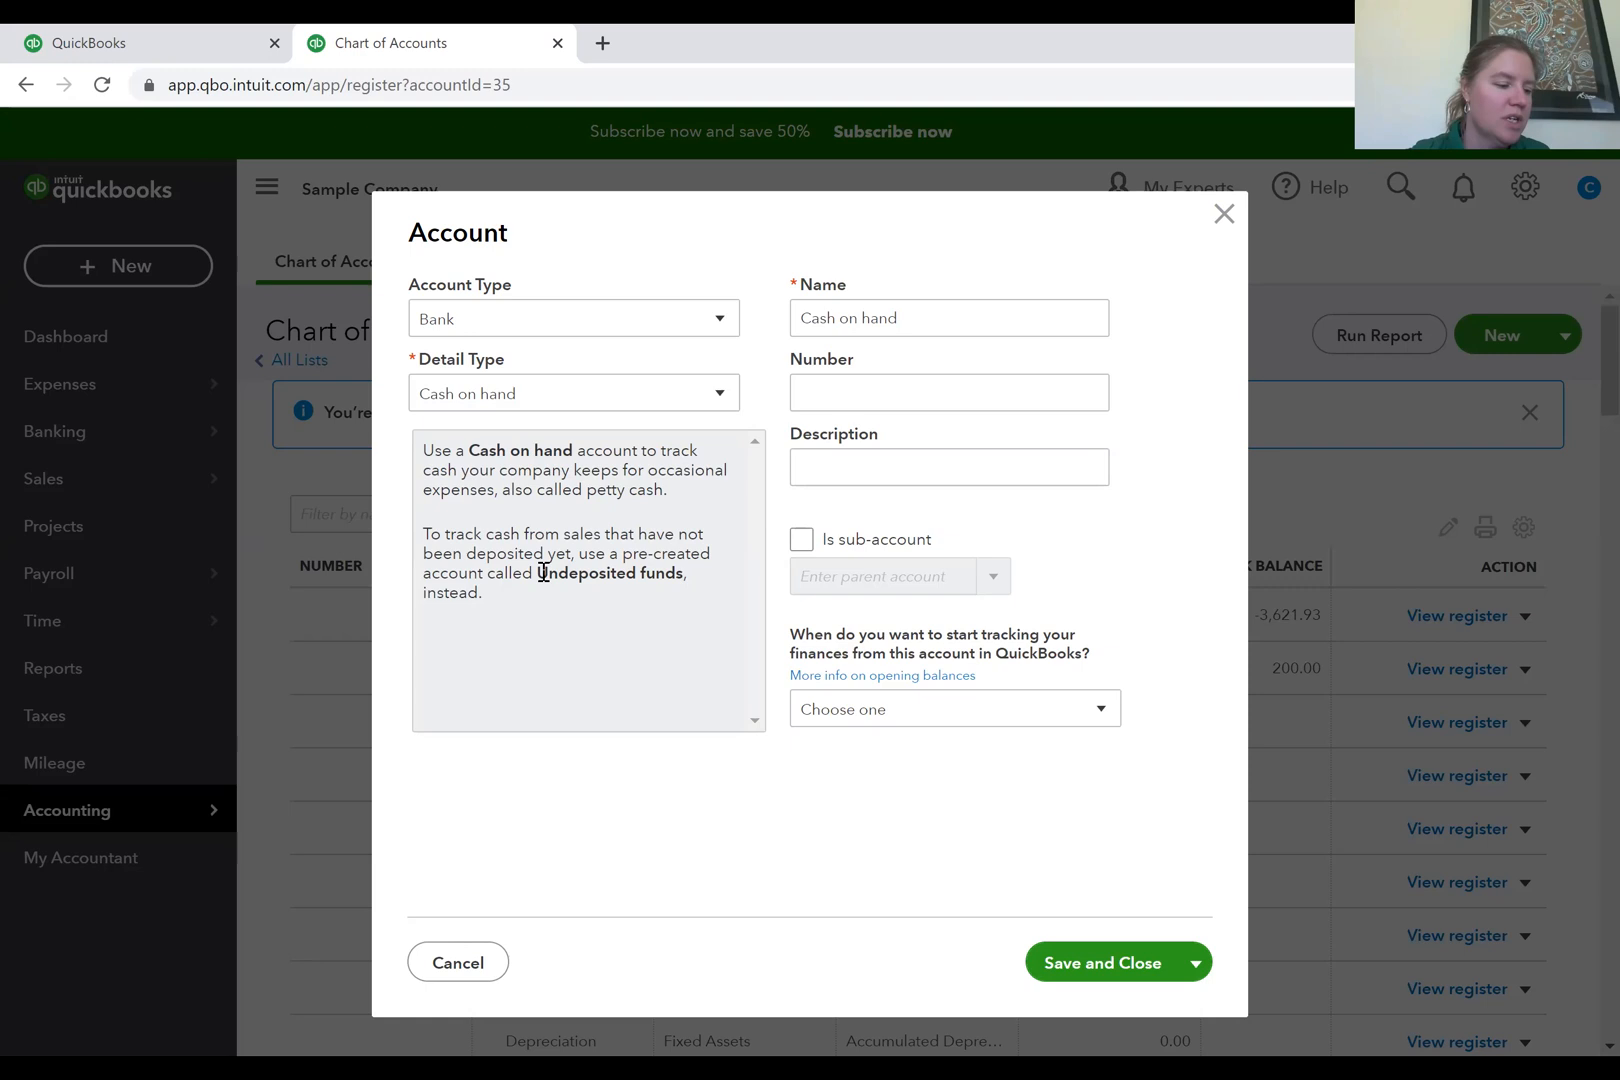
pyautogui.click(572, 320)
pyautogui.moveTo(726, 399); pyautogui.dragTo(740, 553)
pyautogui.scroll(3, 600, 365)
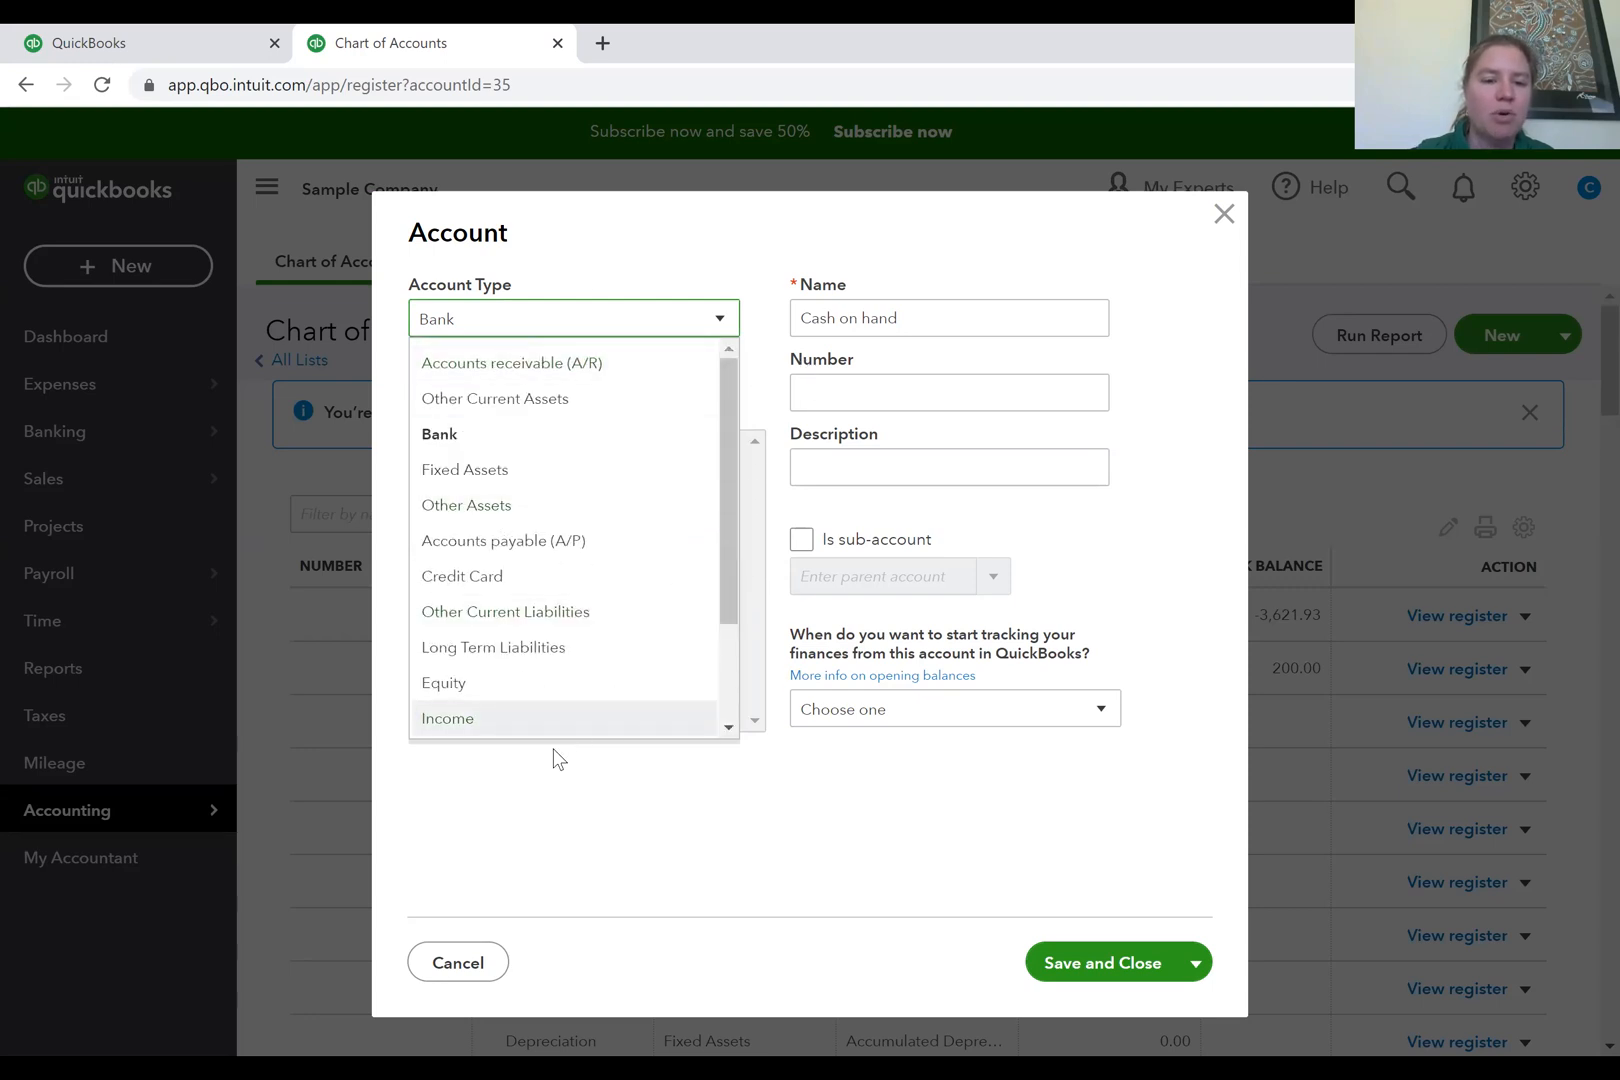
pyautogui.click(551, 432)
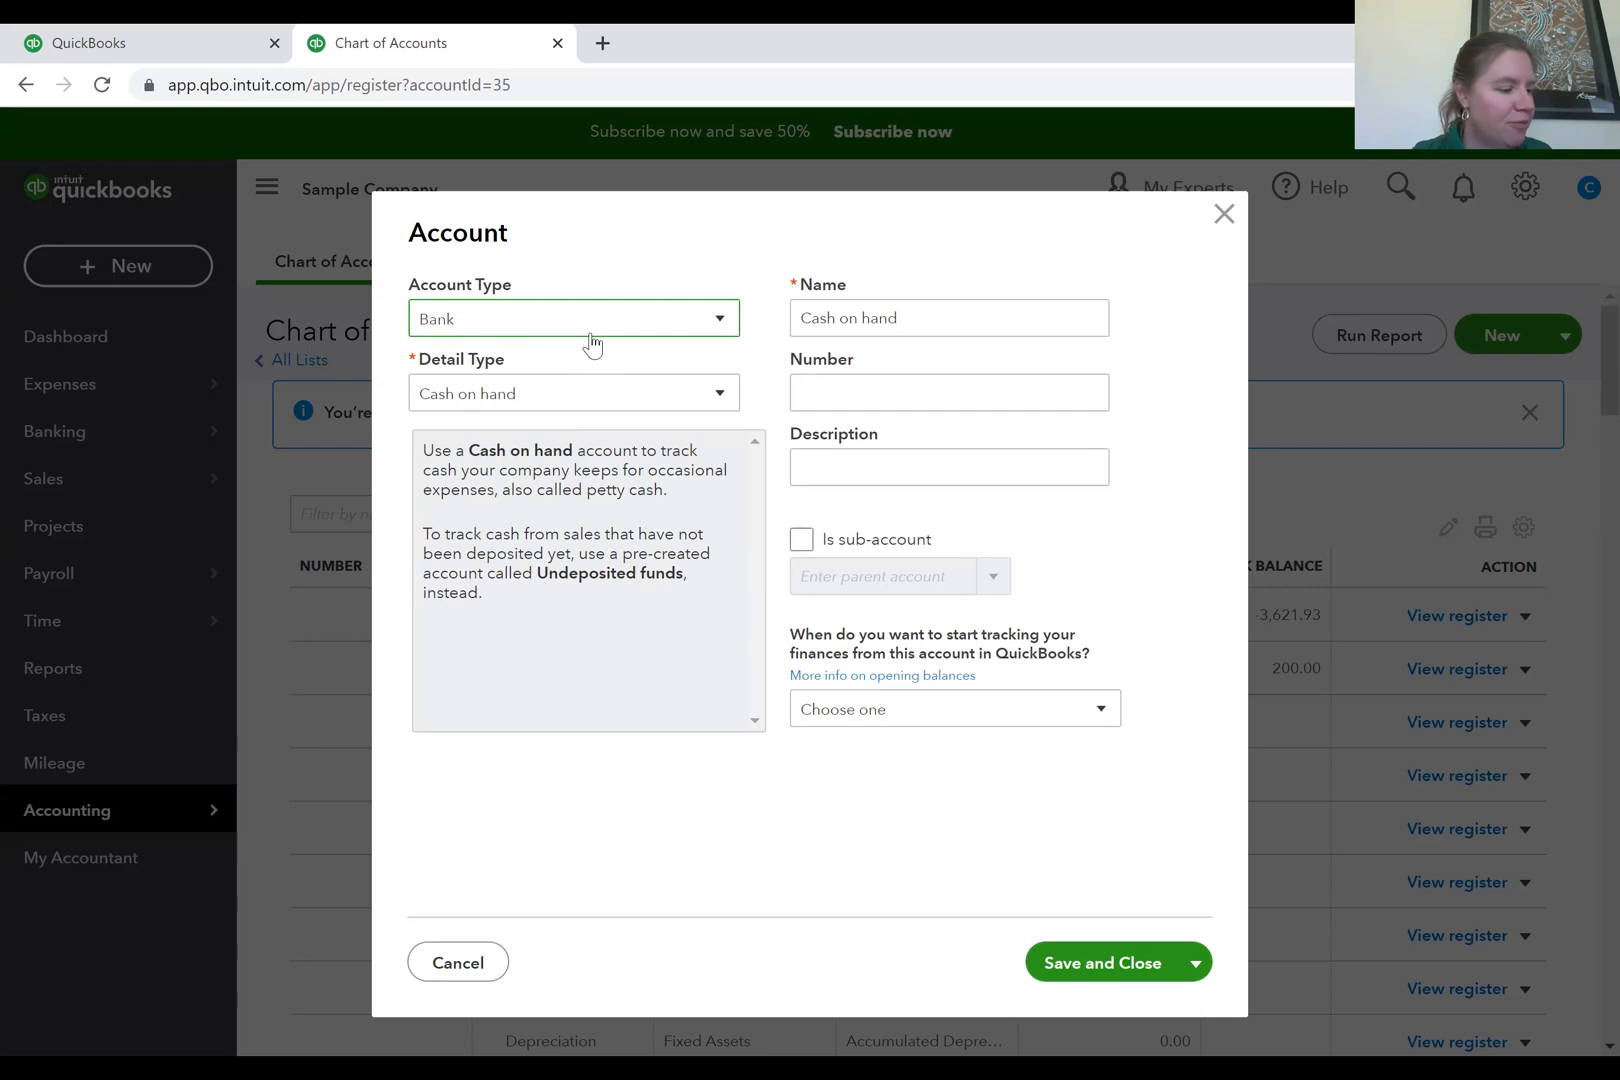
pyautogui.click(557, 411)
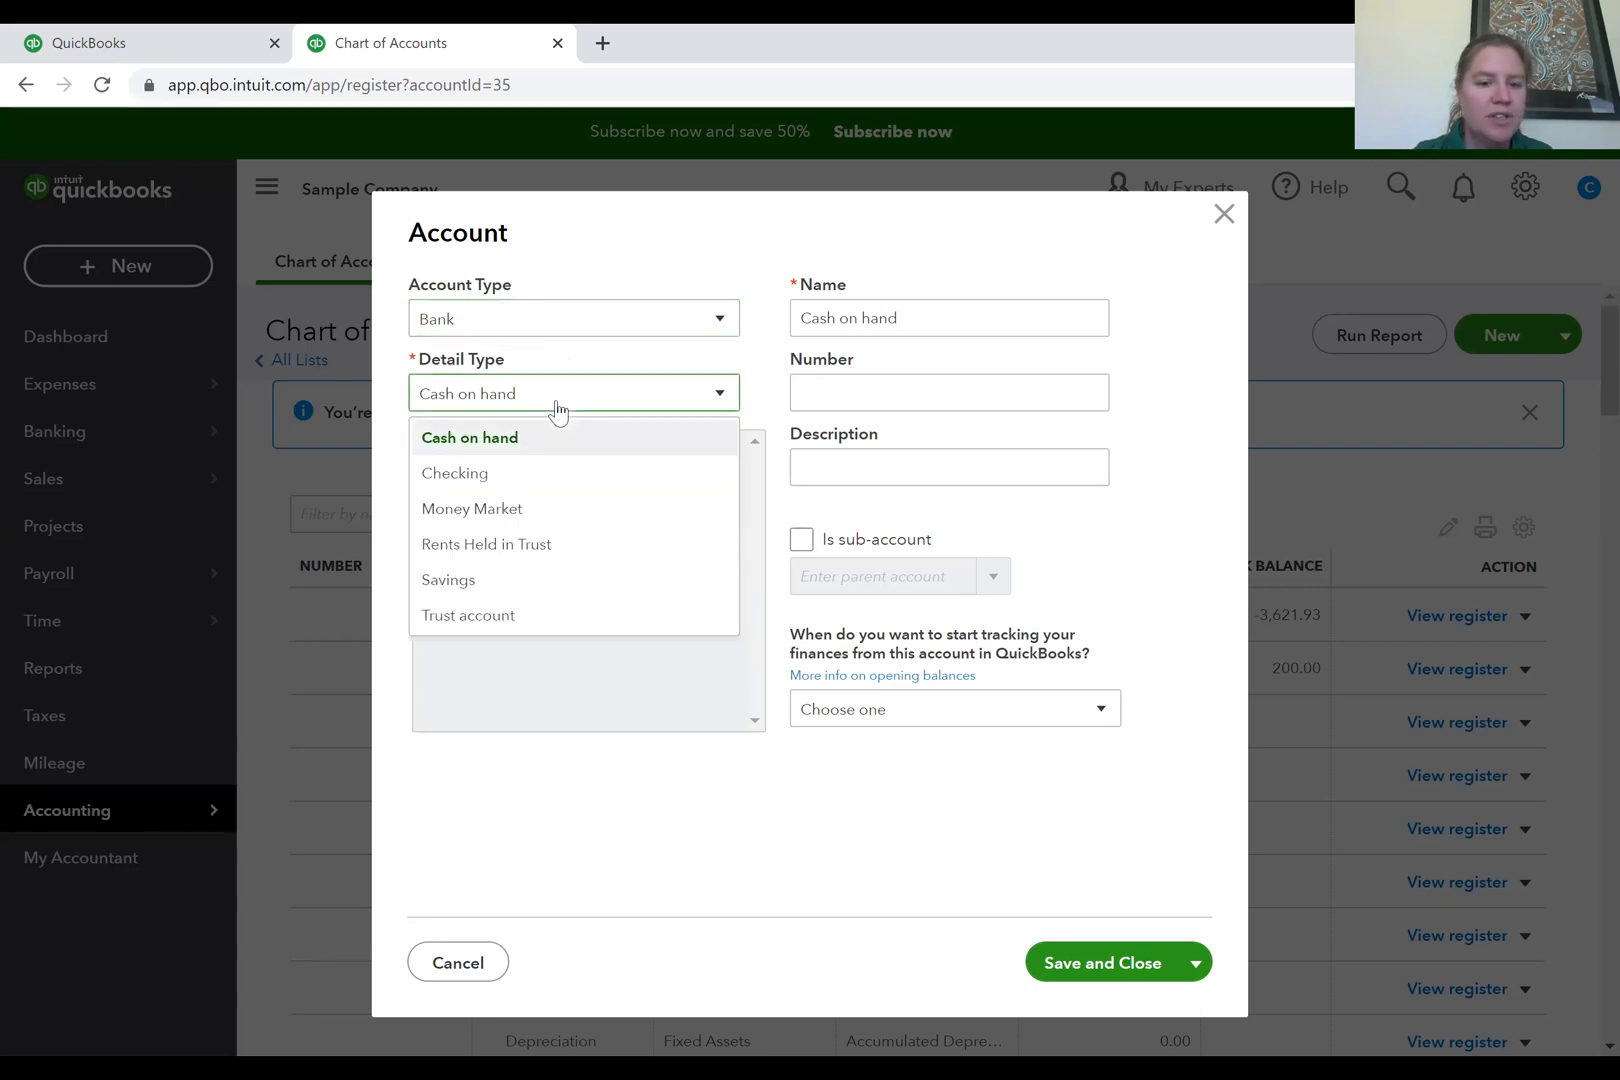
pyautogui.click(528, 584)
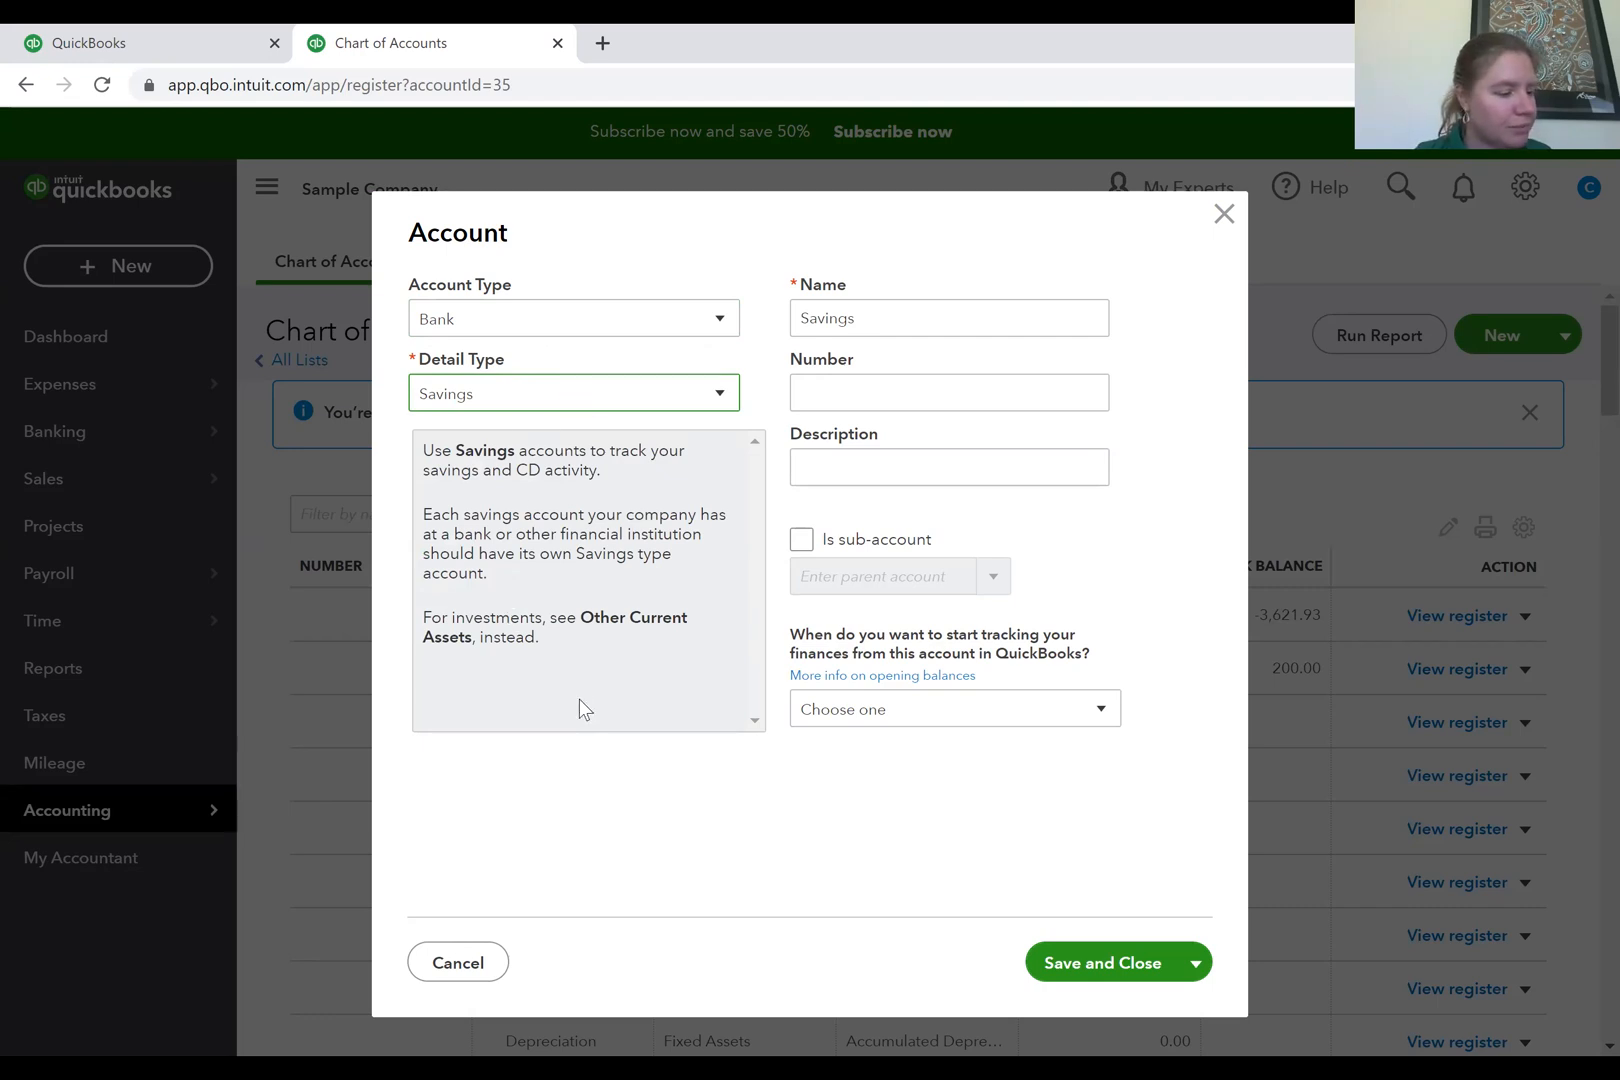
pyautogui.doubleClick(958, 328)
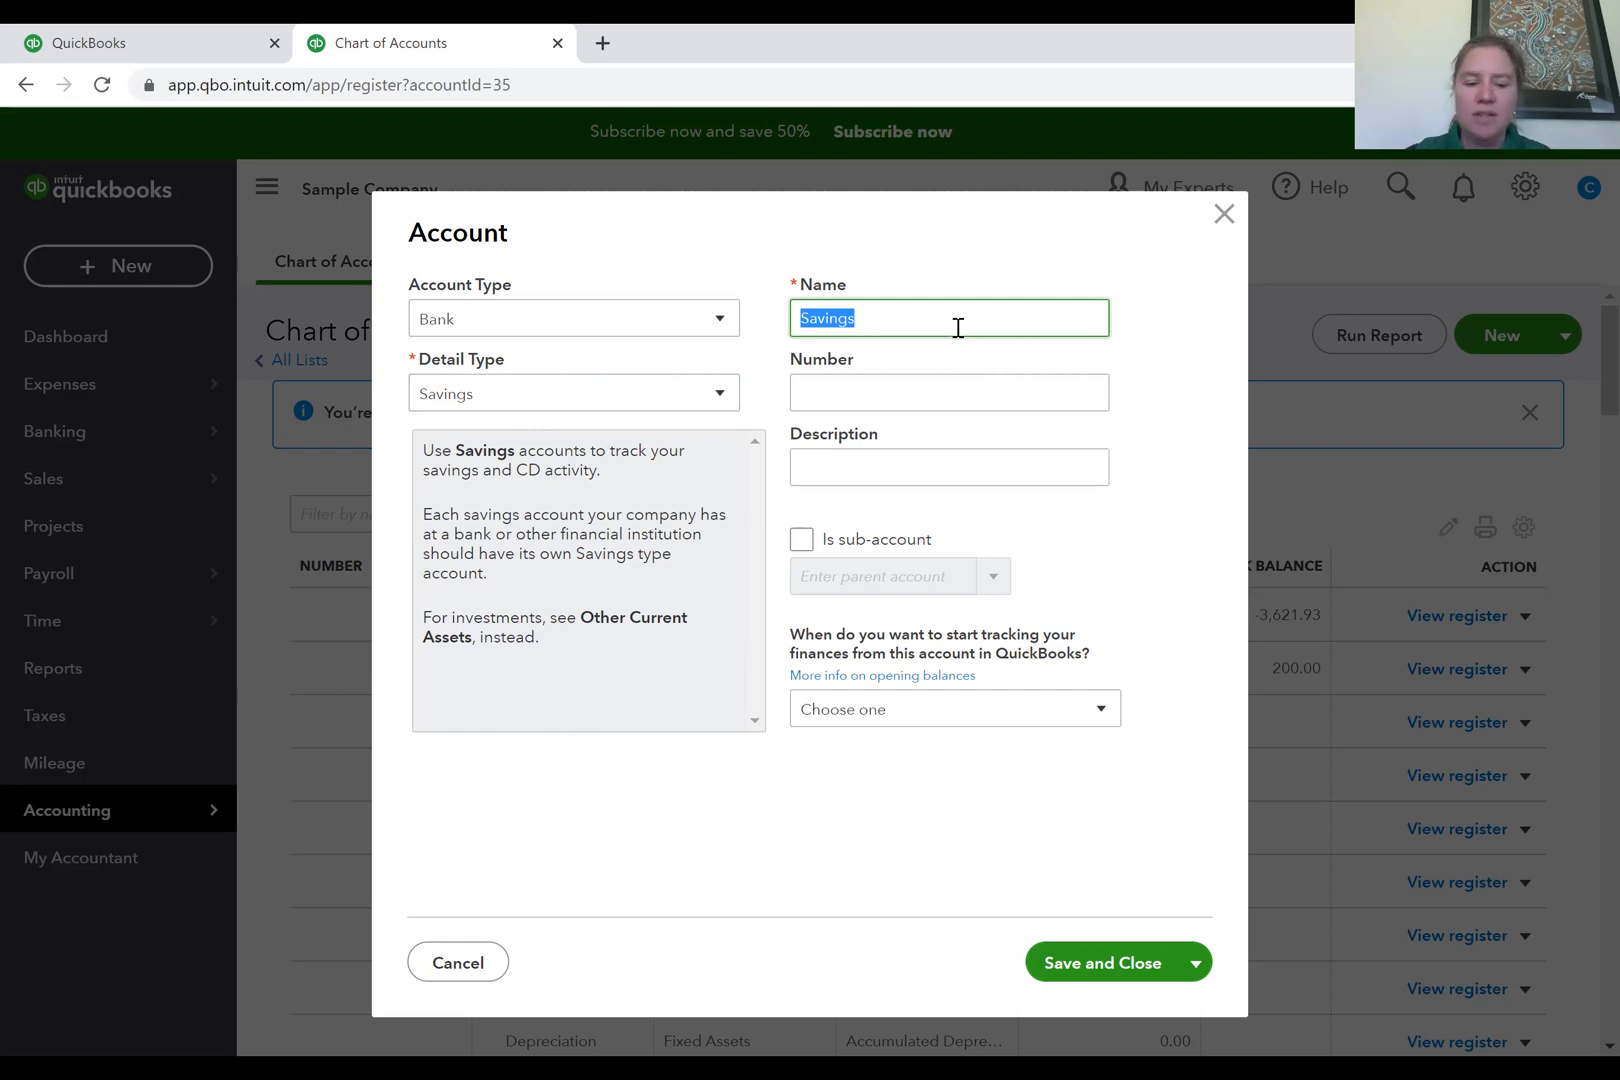
pyautogui.click(915, 384)
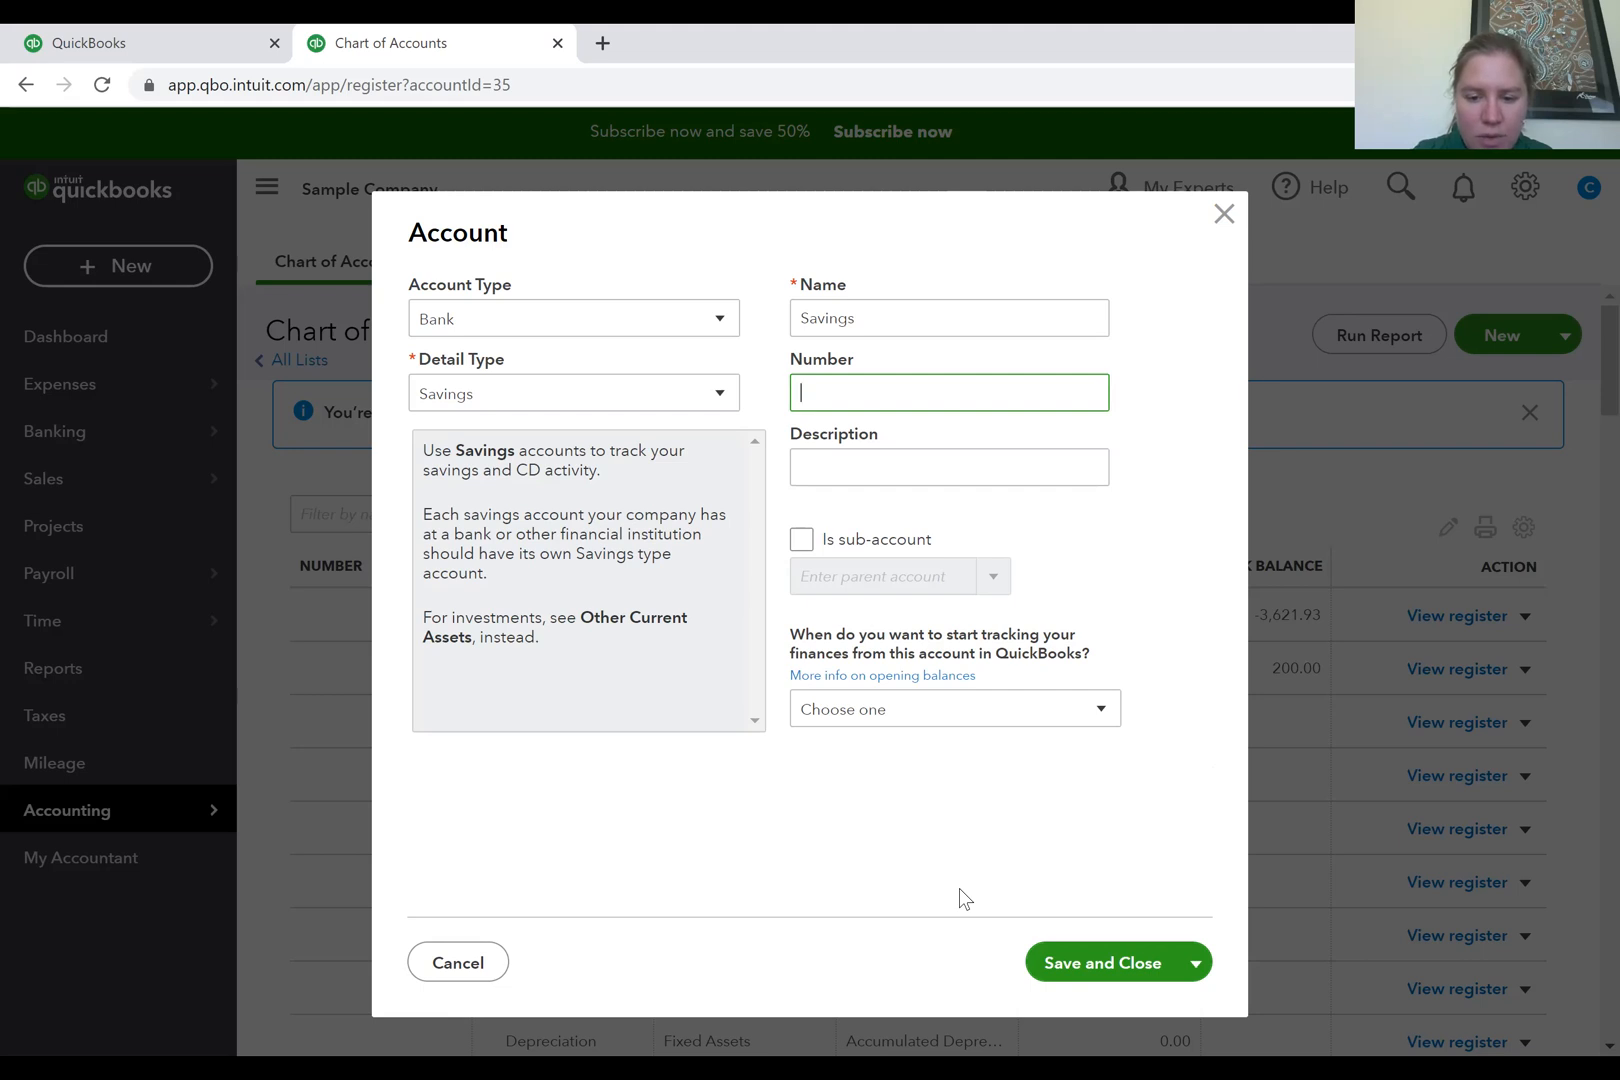
pyautogui.click(1108, 962)
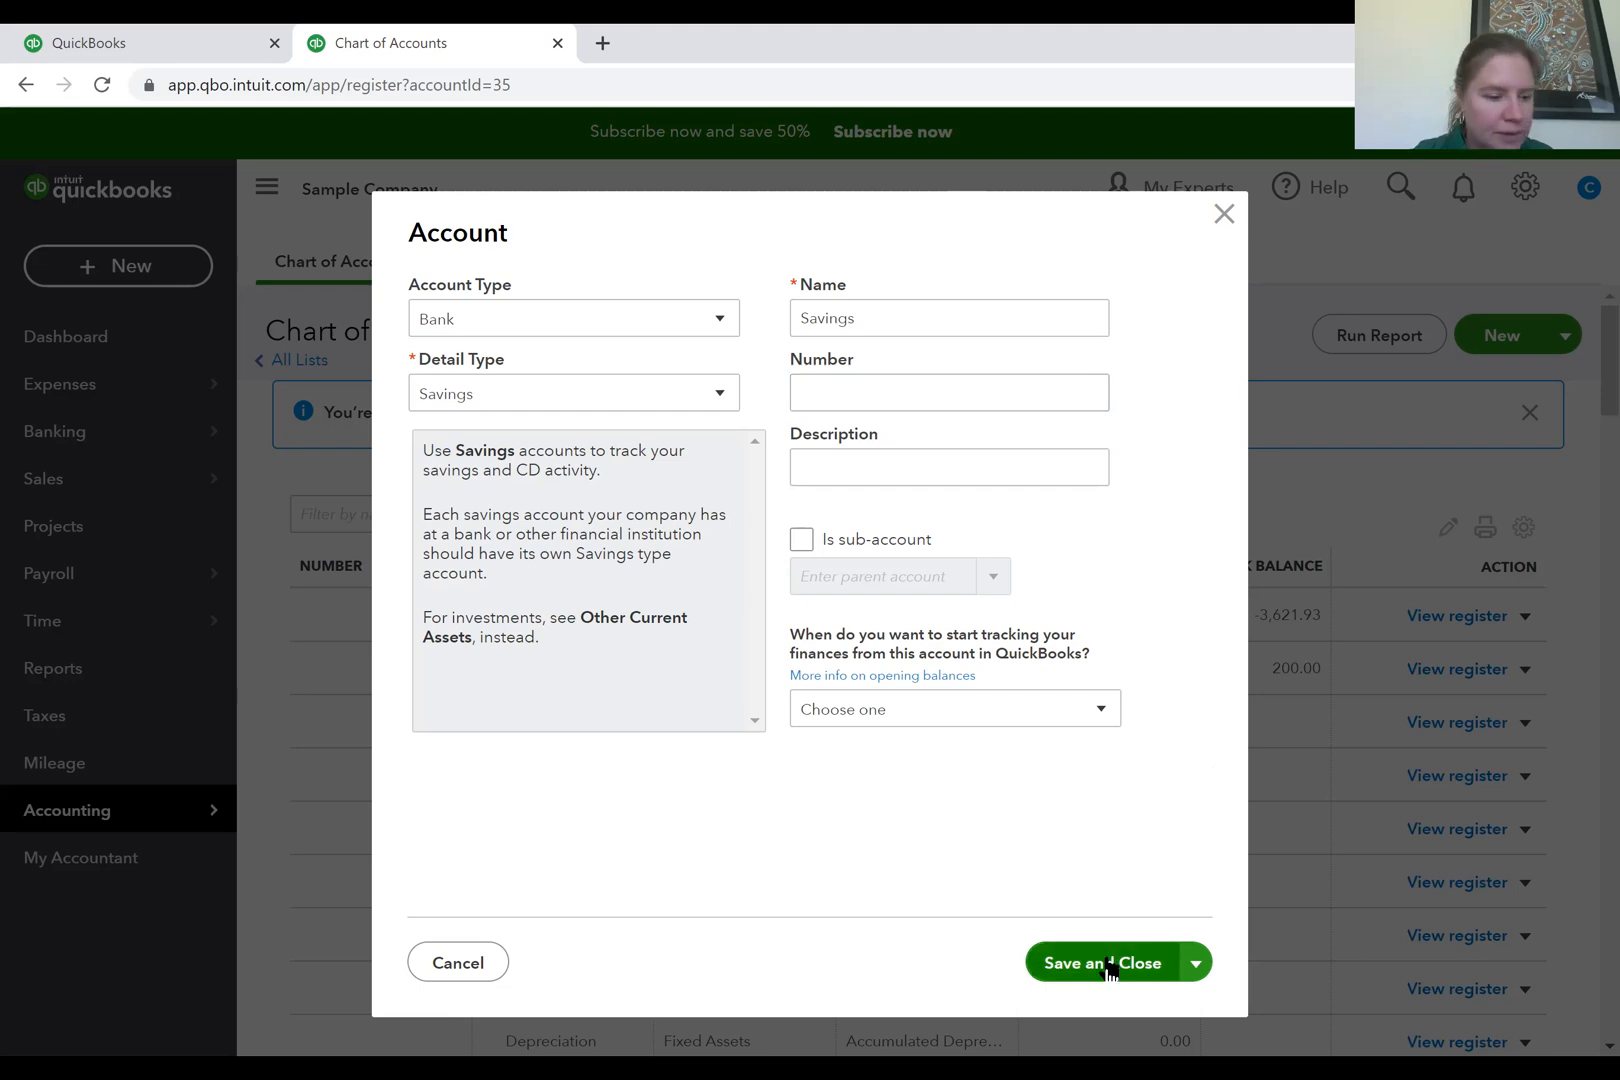
pyautogui.click(455, 965)
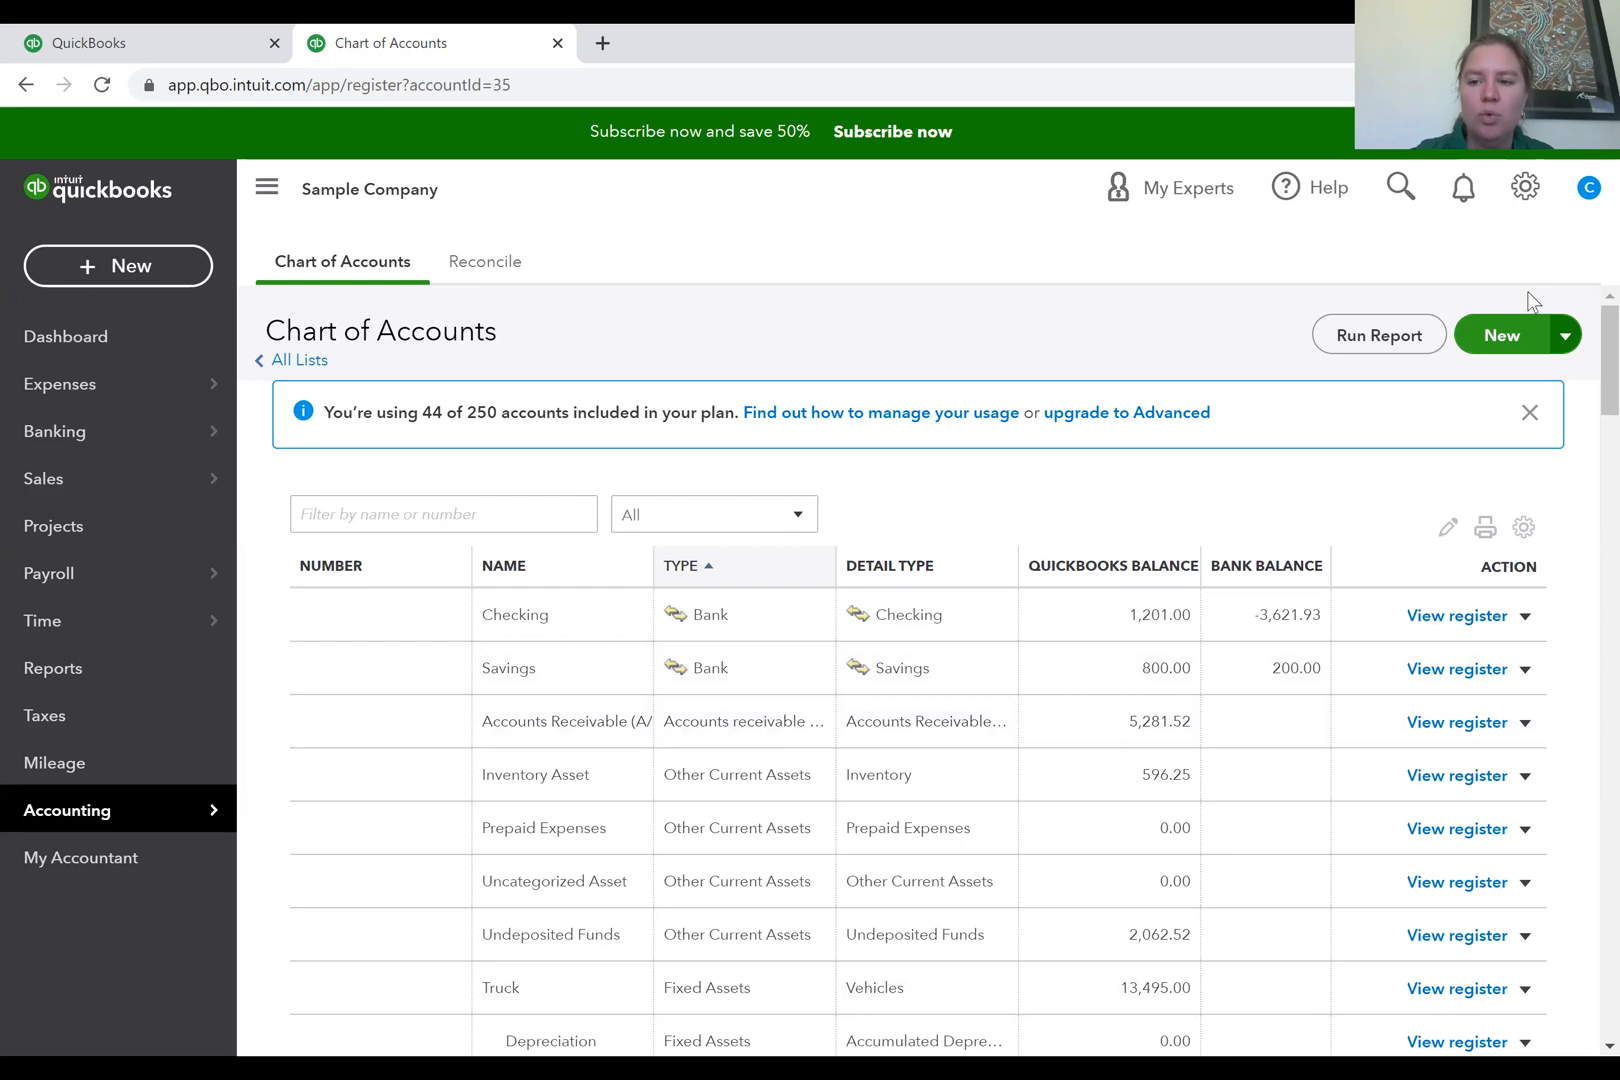
# Start a new account in the Chart of Accounts with account type Expenses and detail type Utilities.
pyautogui.click(1502, 340)
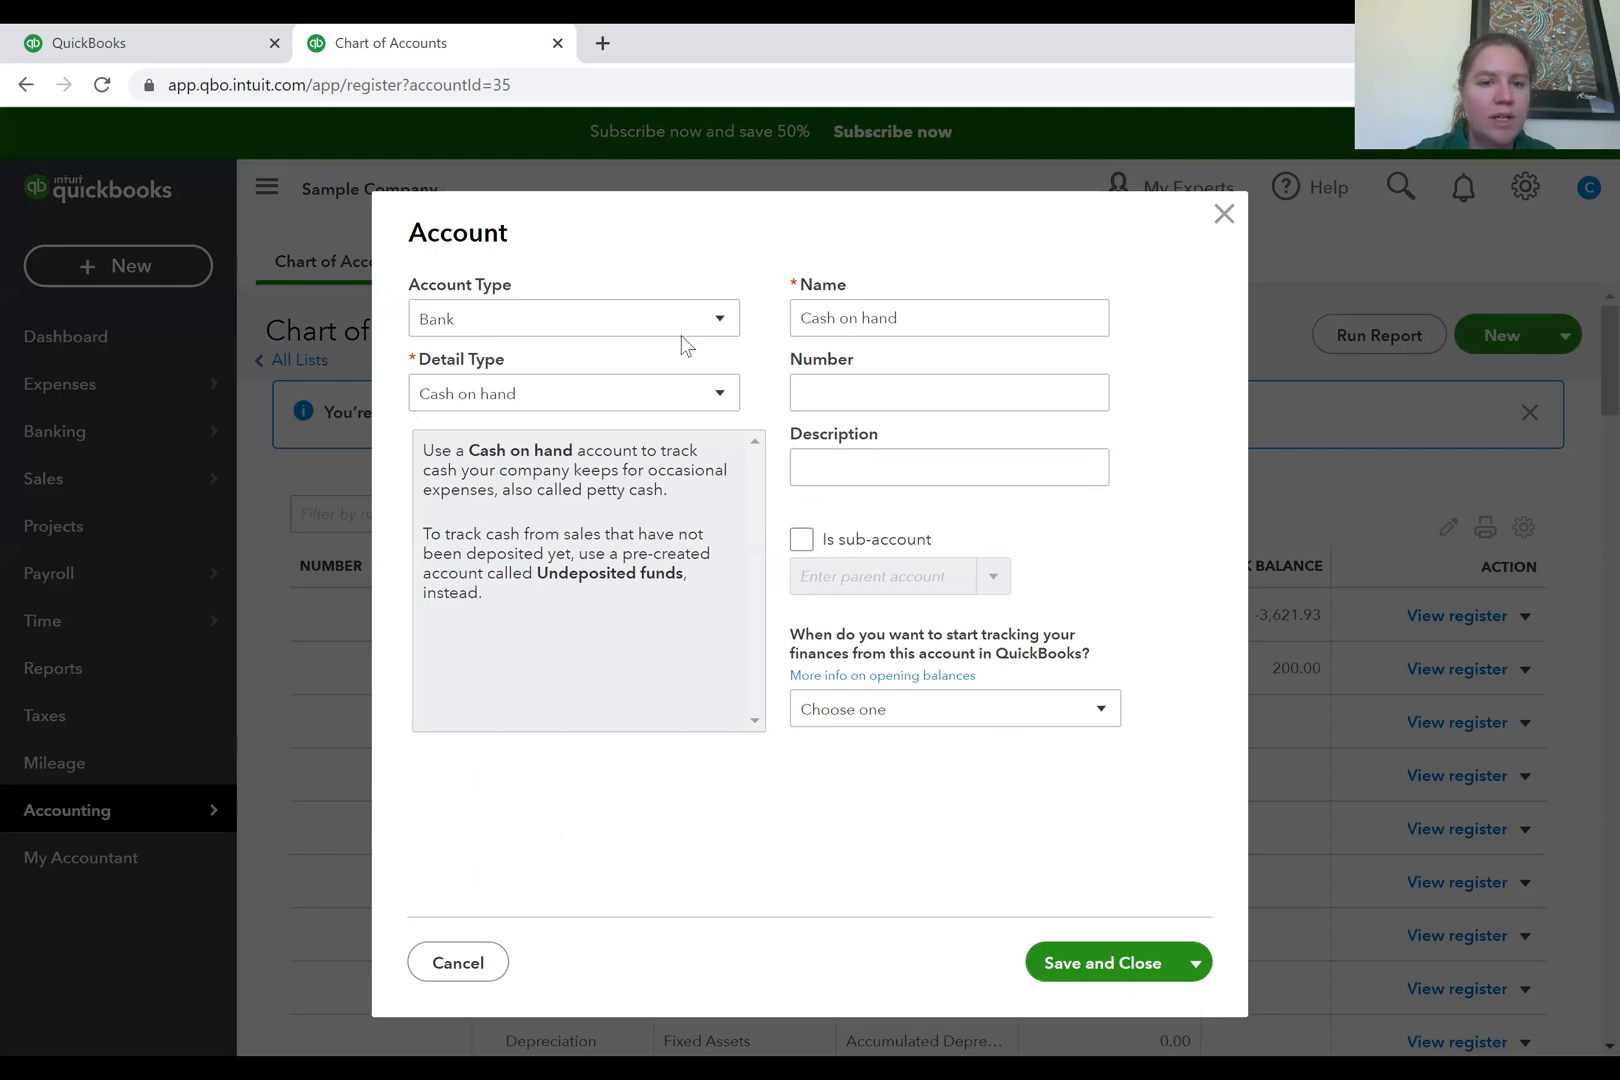
pyautogui.click(653, 322)
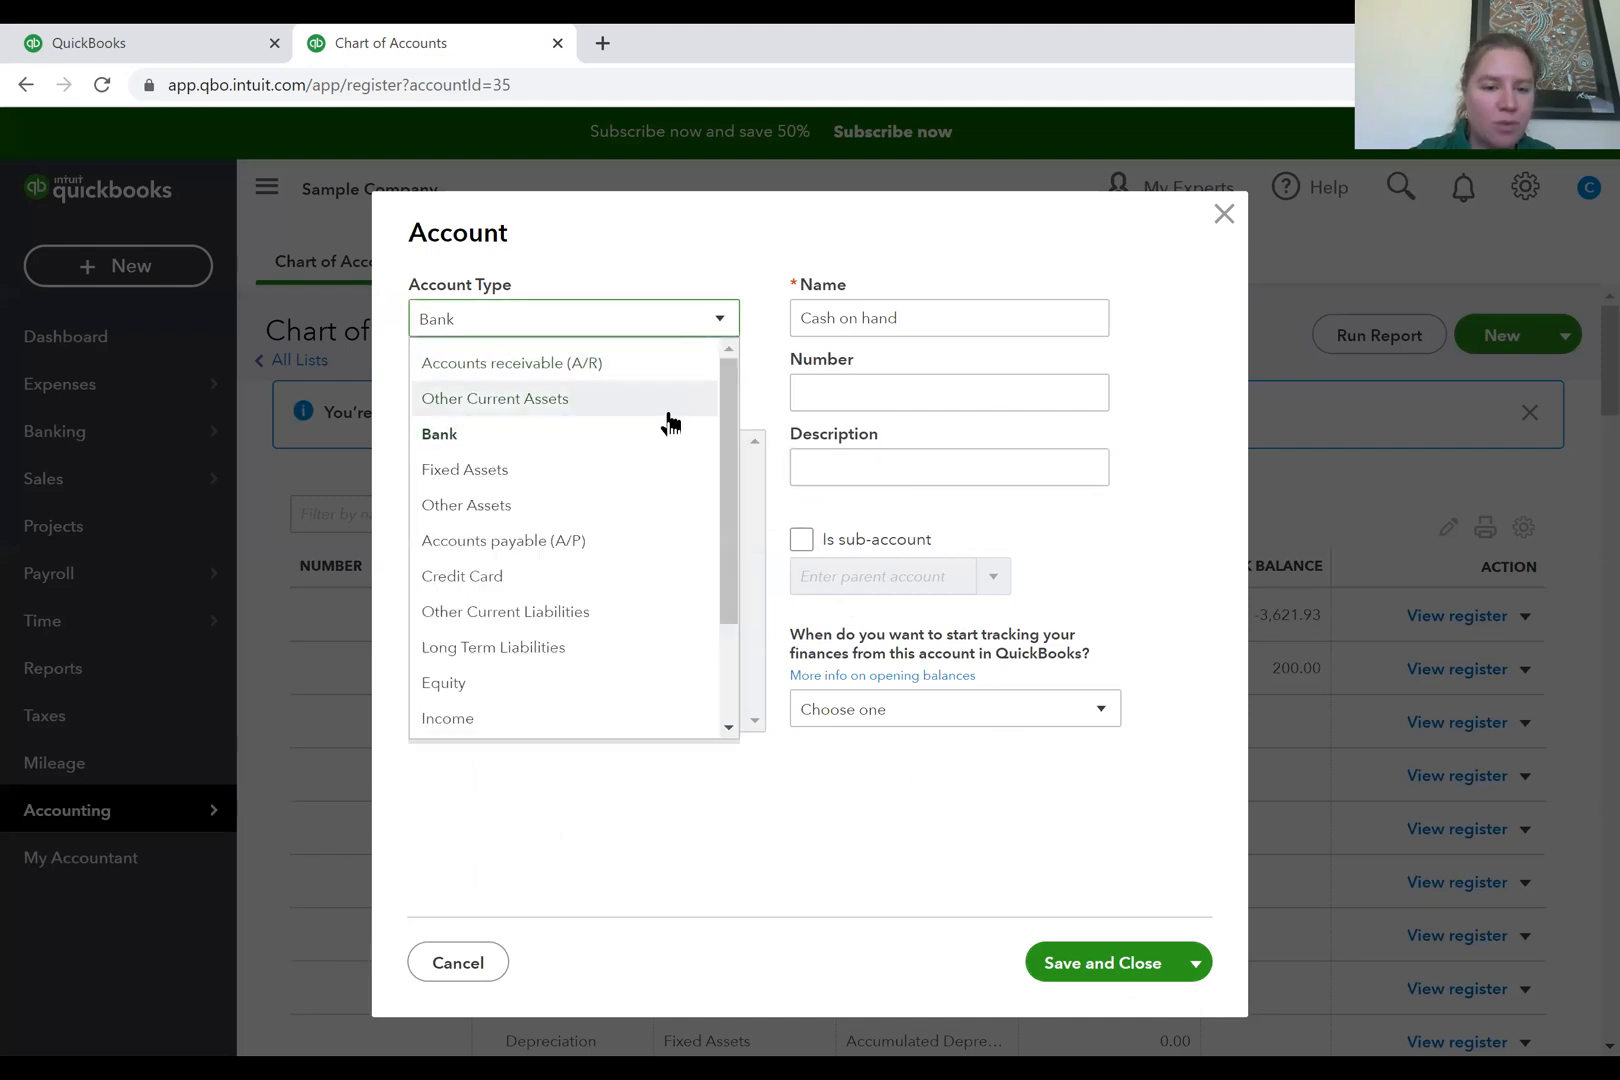
pyautogui.moveTo(726, 458); pyautogui.dragTo(730, 575)
pyautogui.click(560, 686)
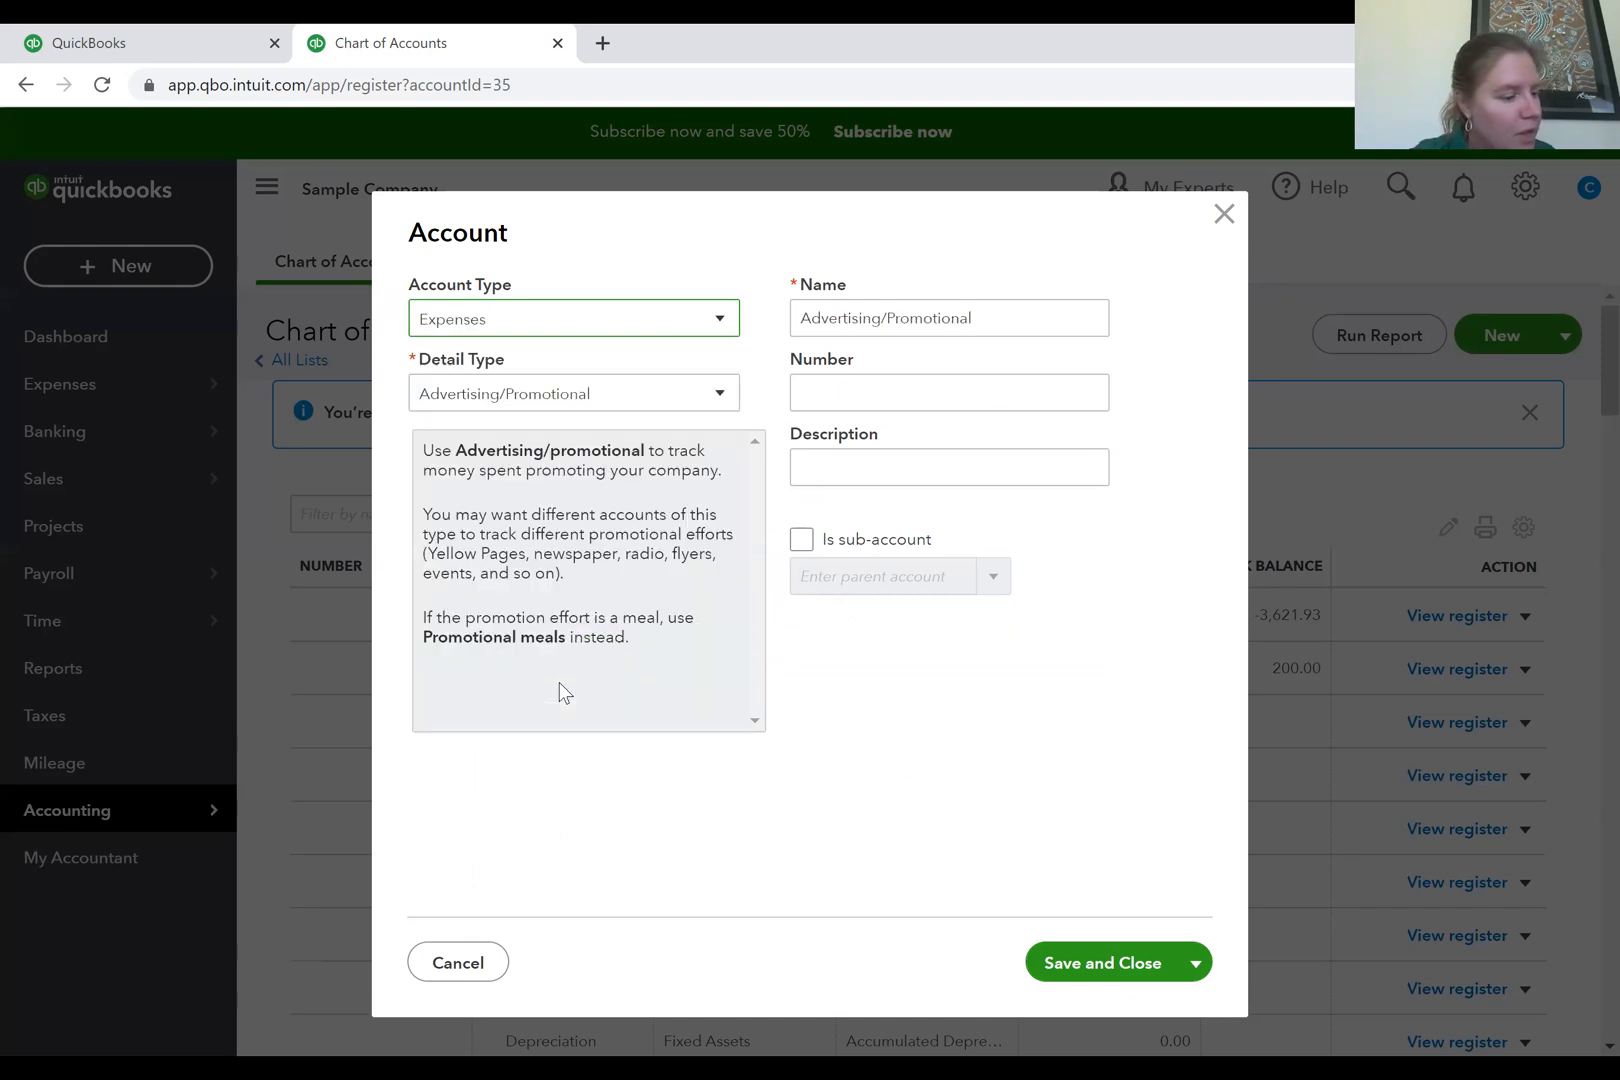
pyautogui.click(545, 399)
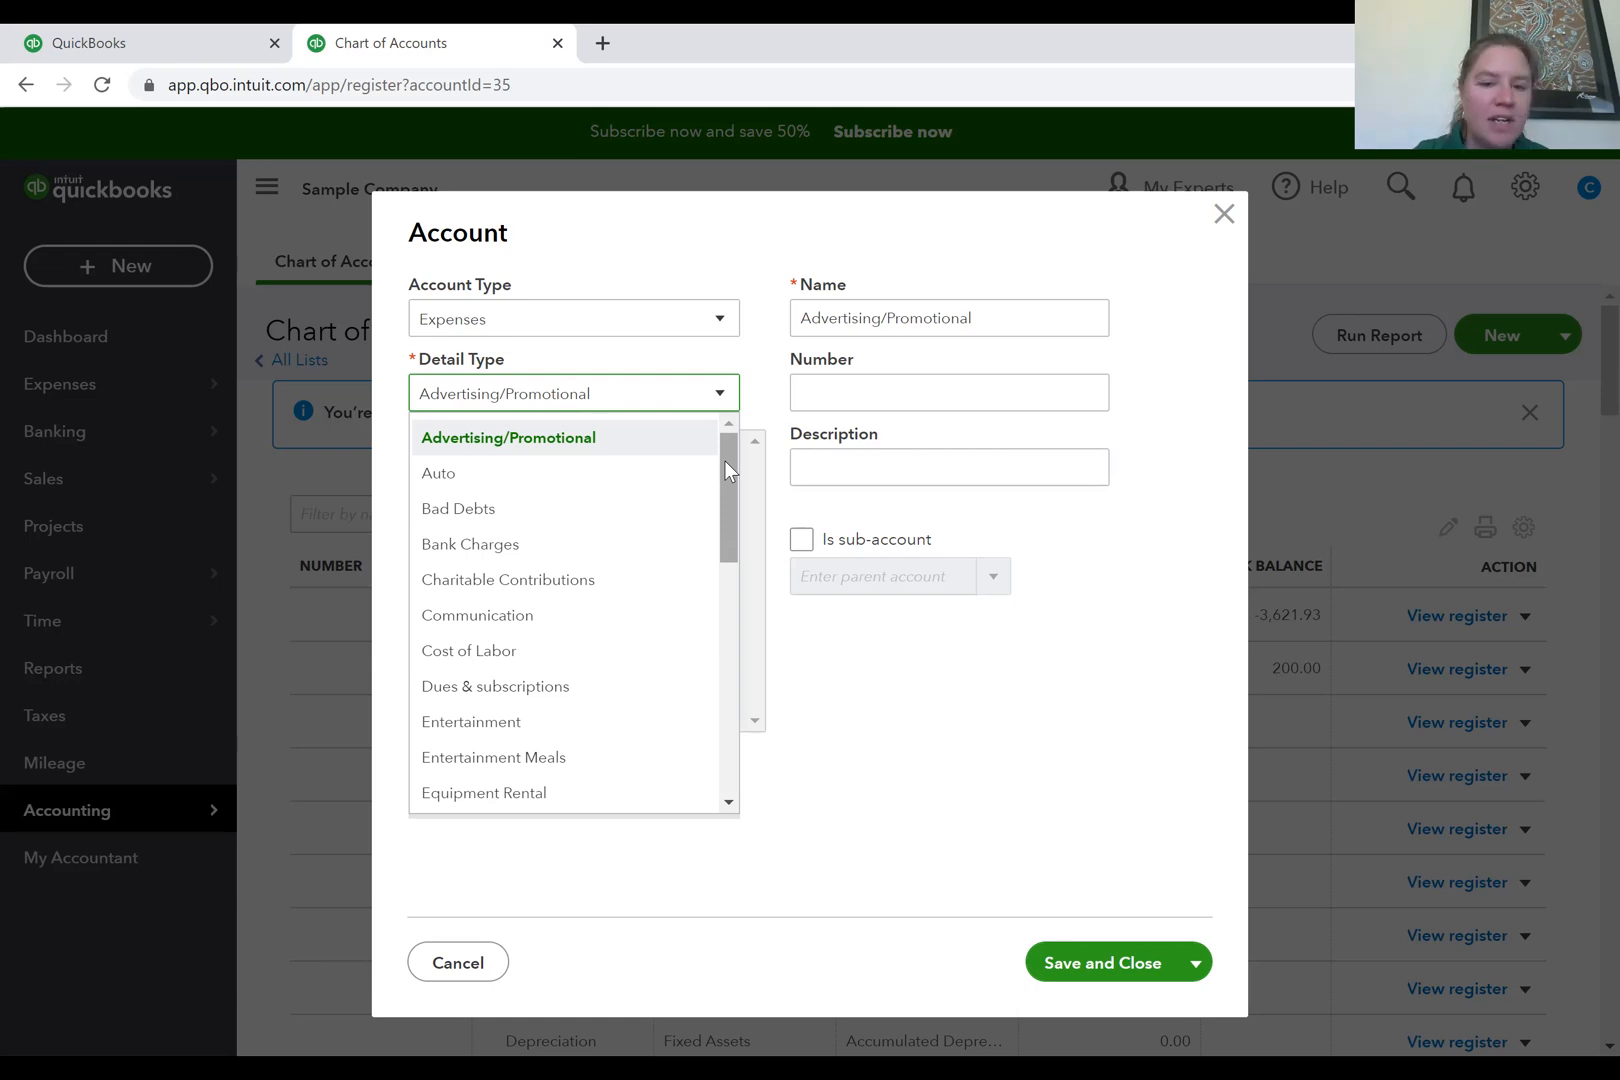
pyautogui.moveTo(724, 459); pyautogui.dragTo(756, 589)
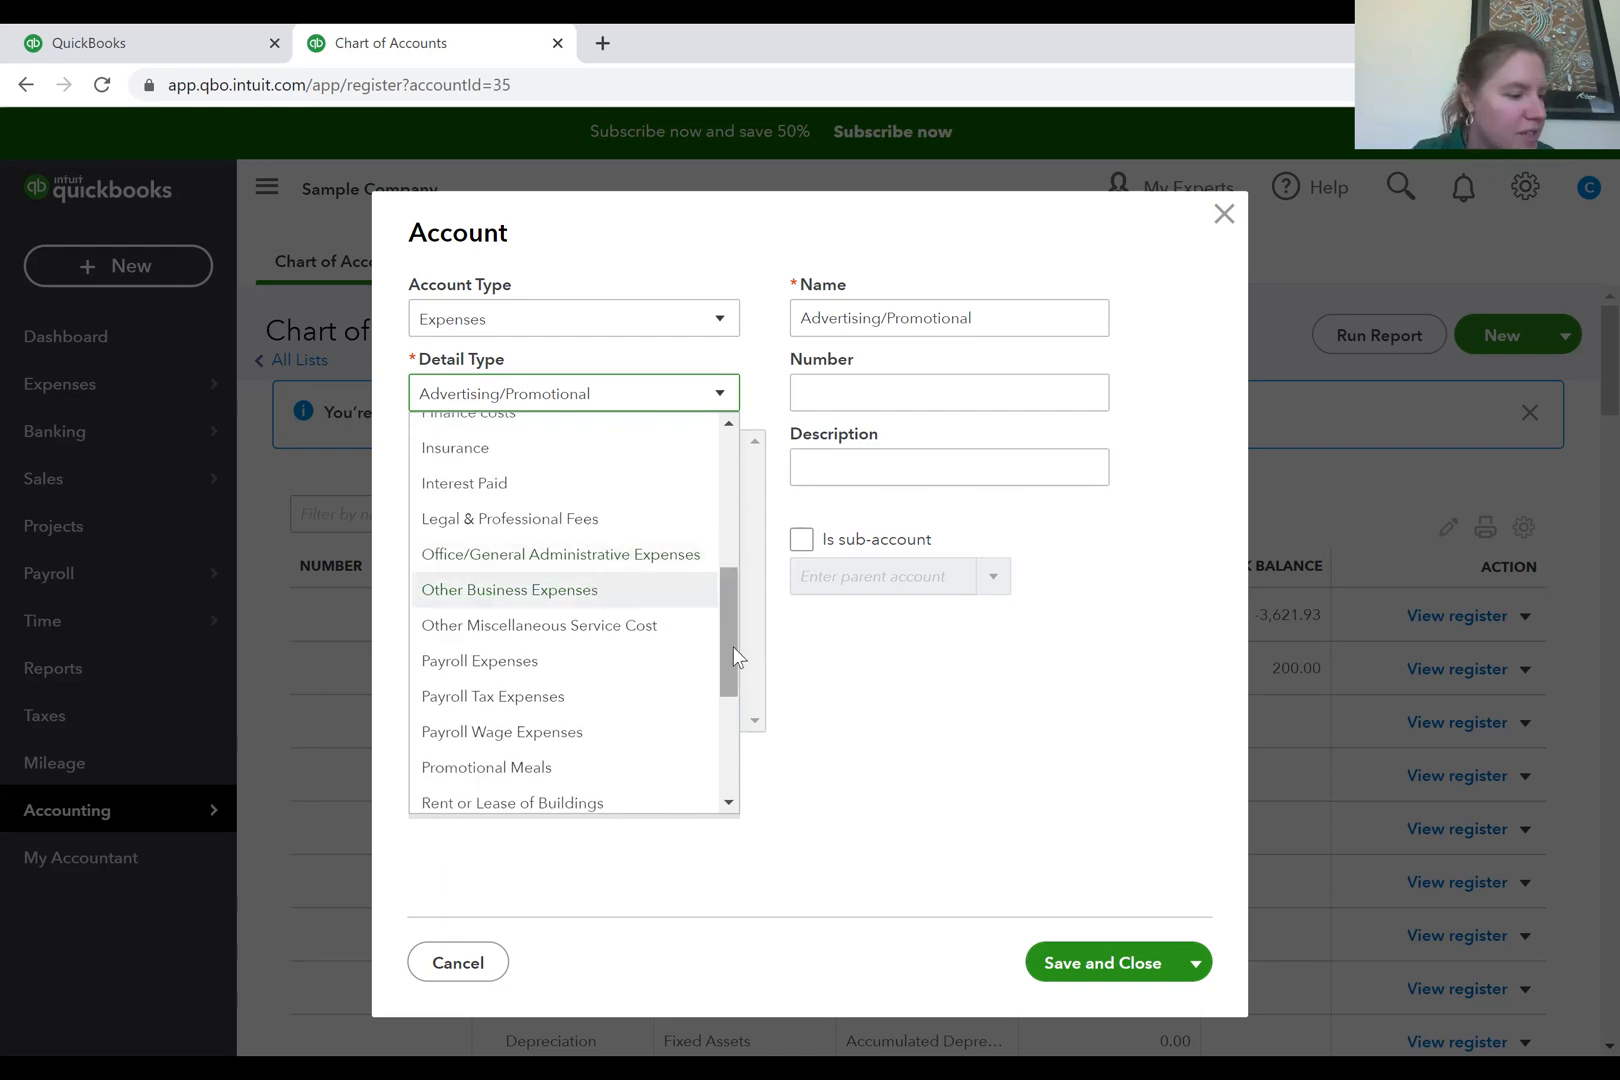
pyautogui.moveTo(733, 647); pyautogui.dragTo(734, 802)
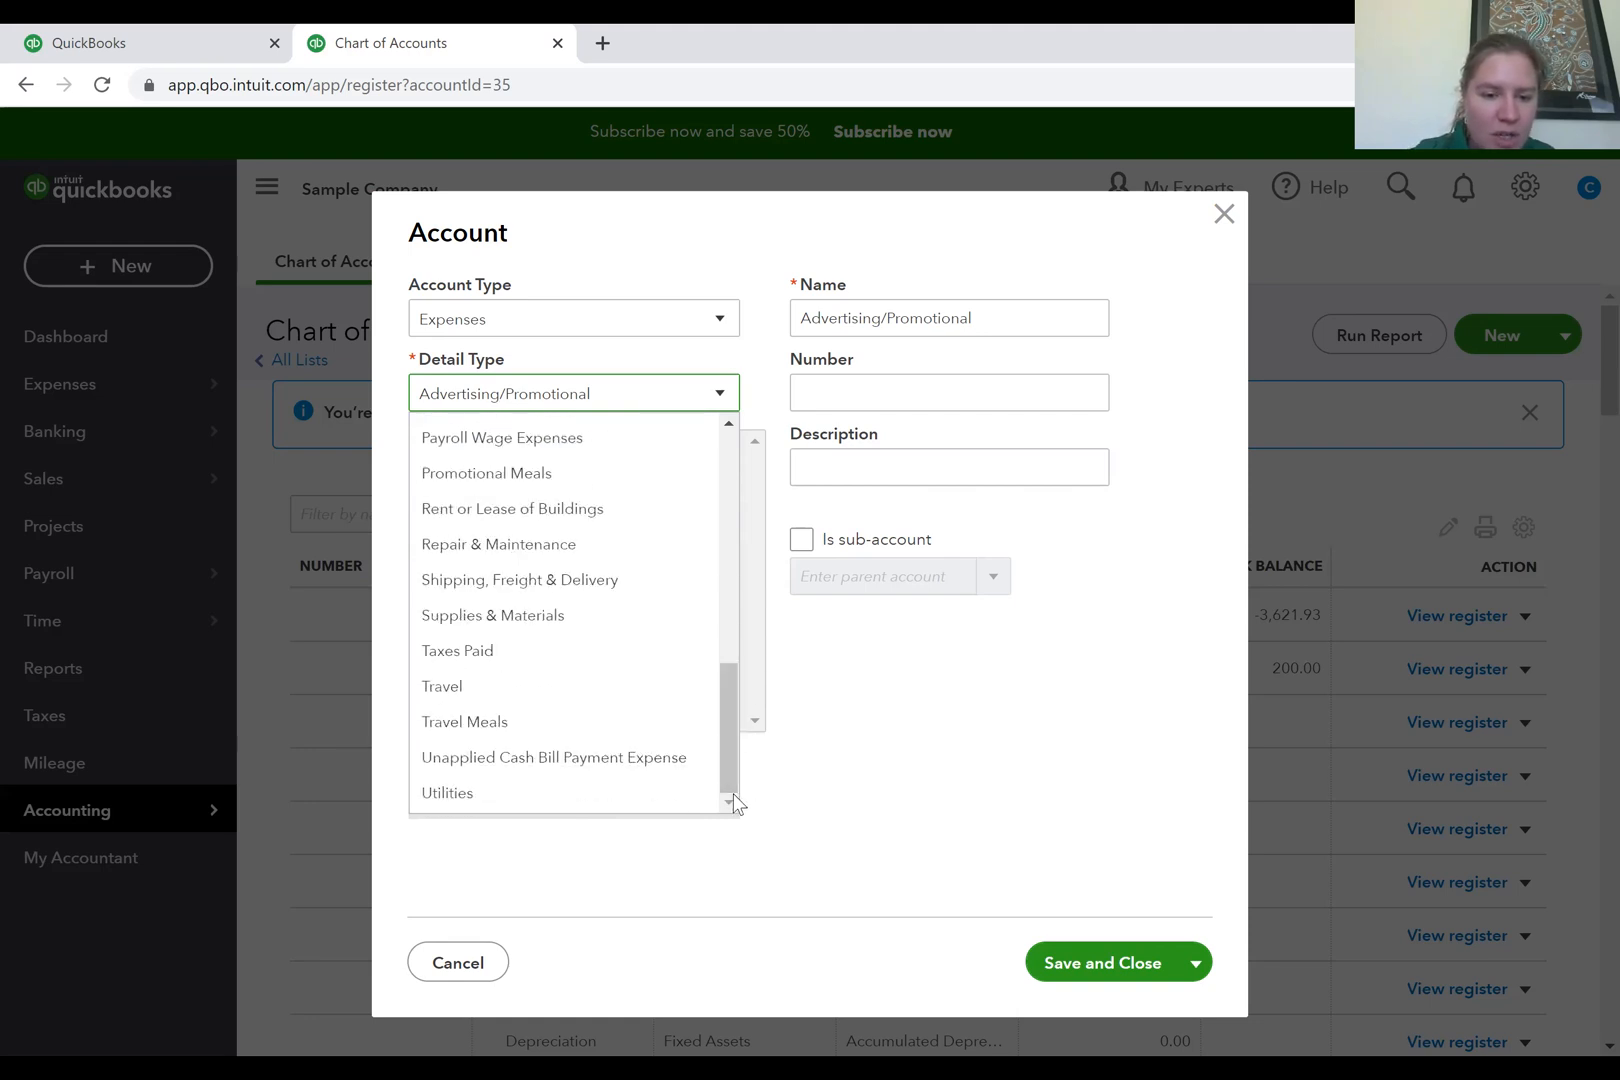
pyautogui.click(615, 797)
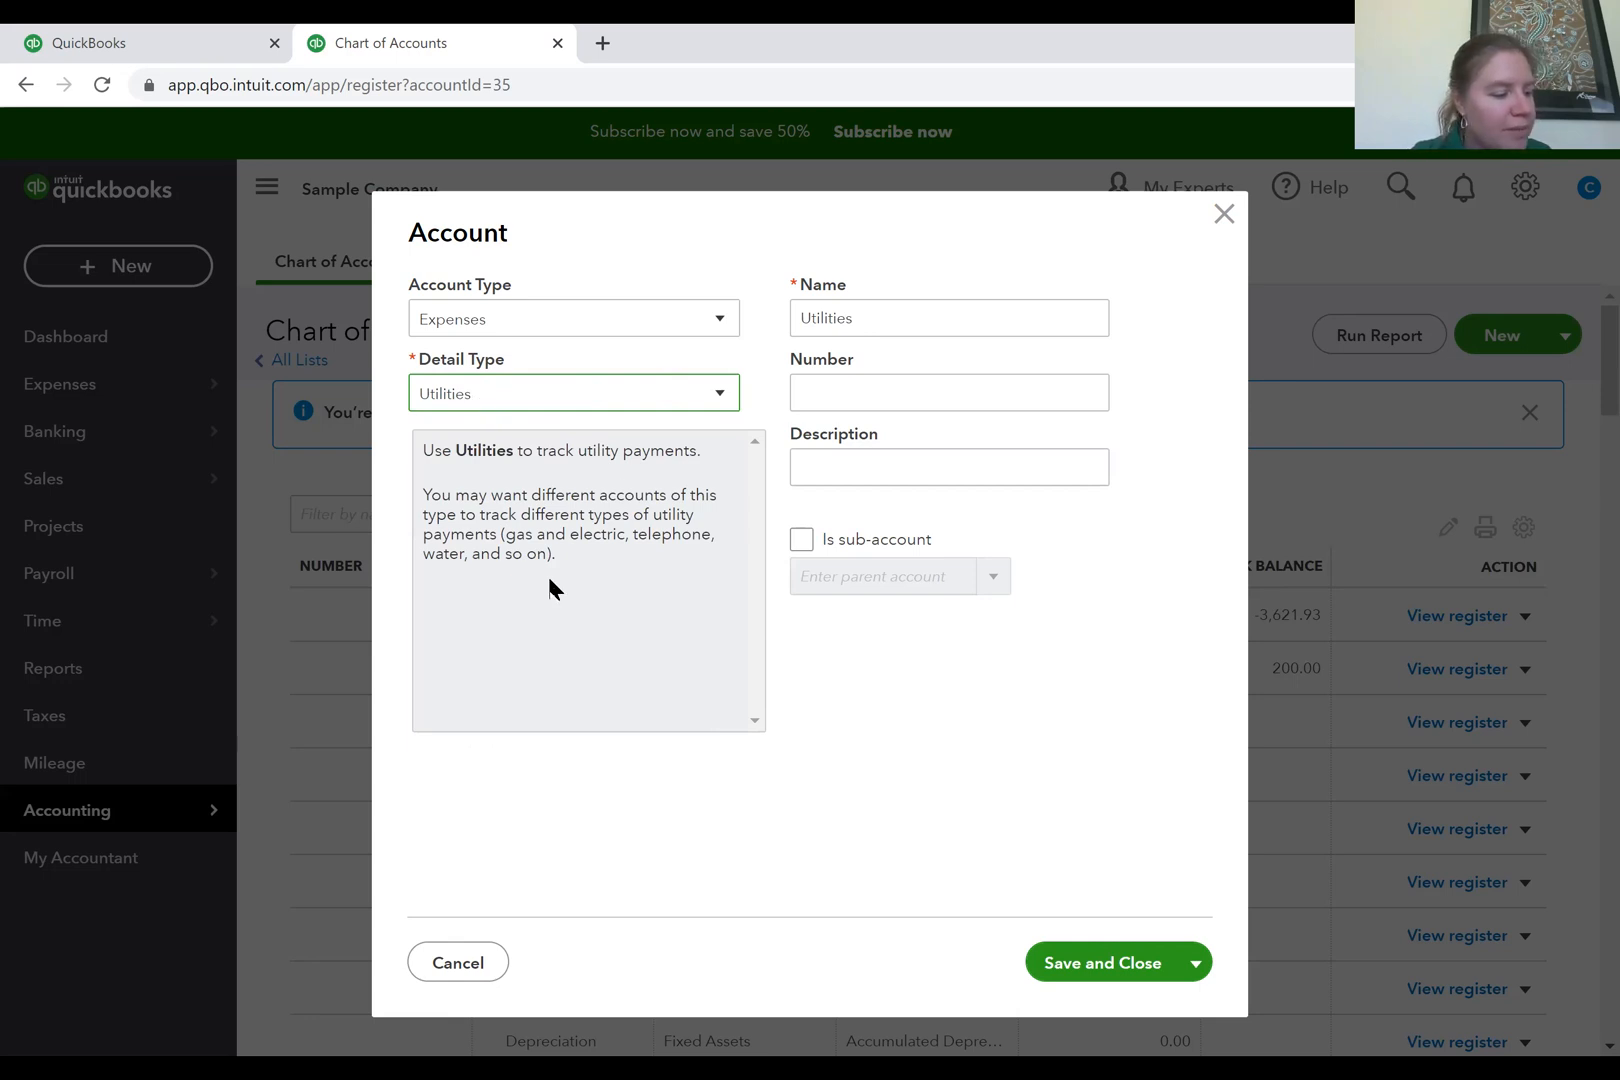
# Replace the new account's default name with "Water Sewer and Trash".
pyautogui.doubleClick(928, 328)
pyautogui.press('BackSpace')
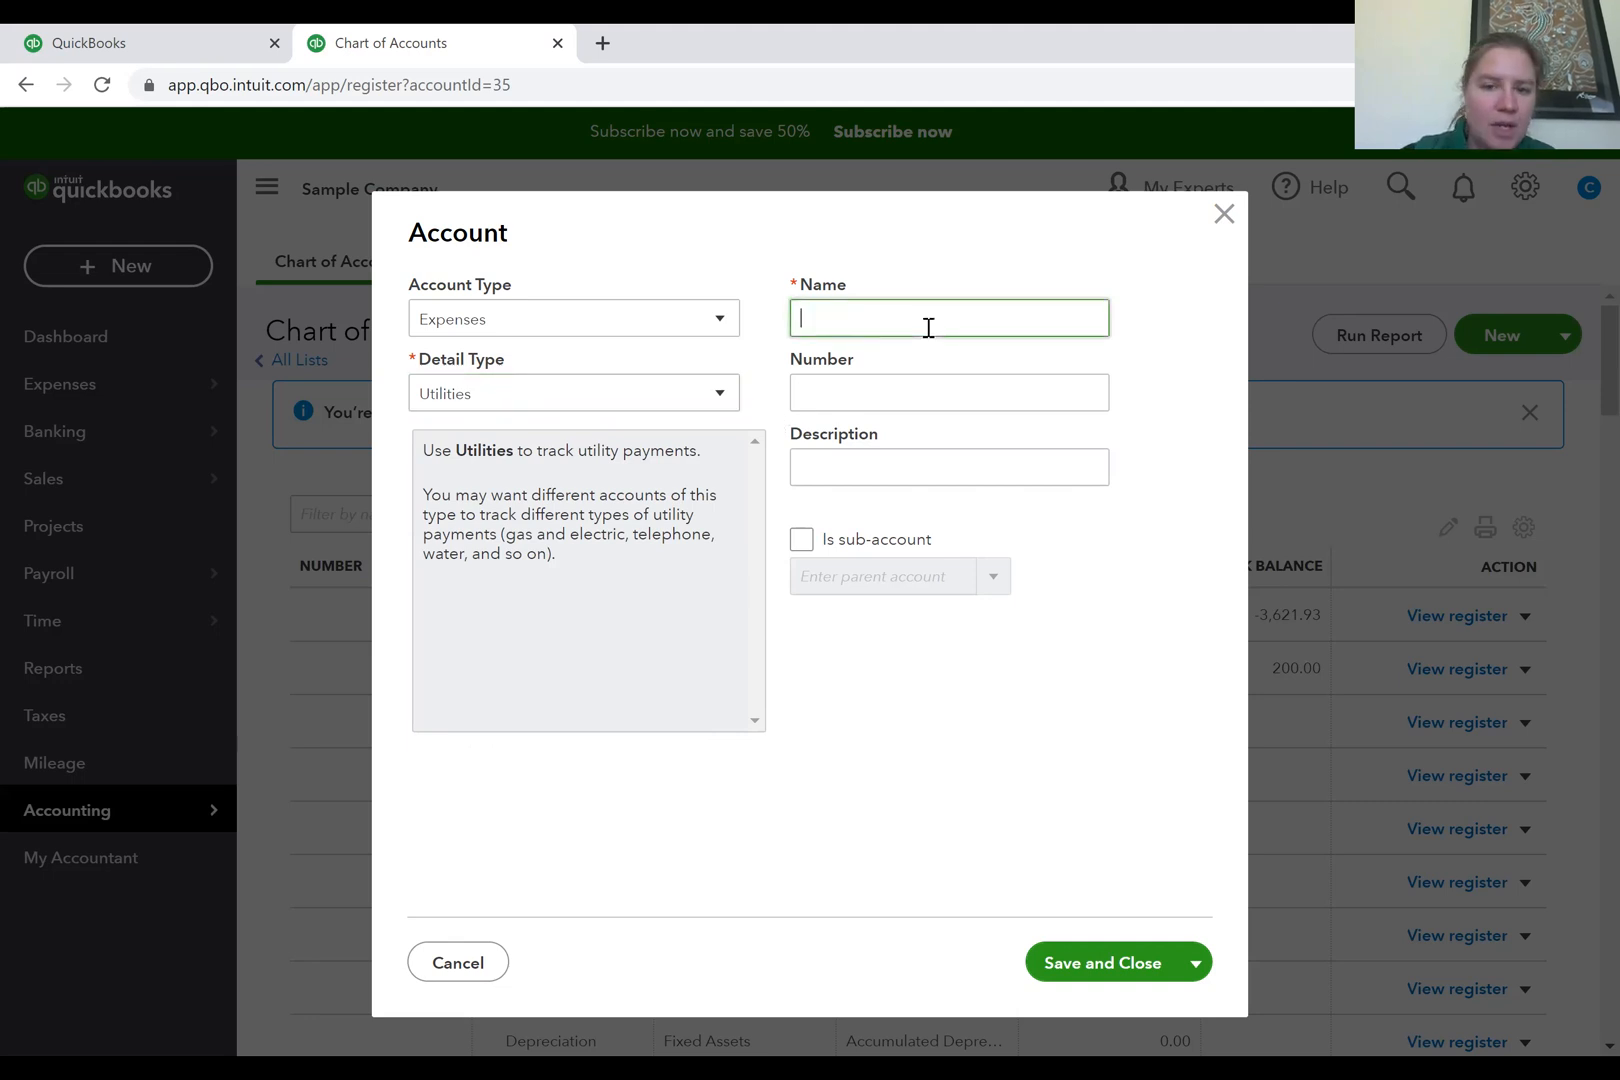
pyautogui.write('W')
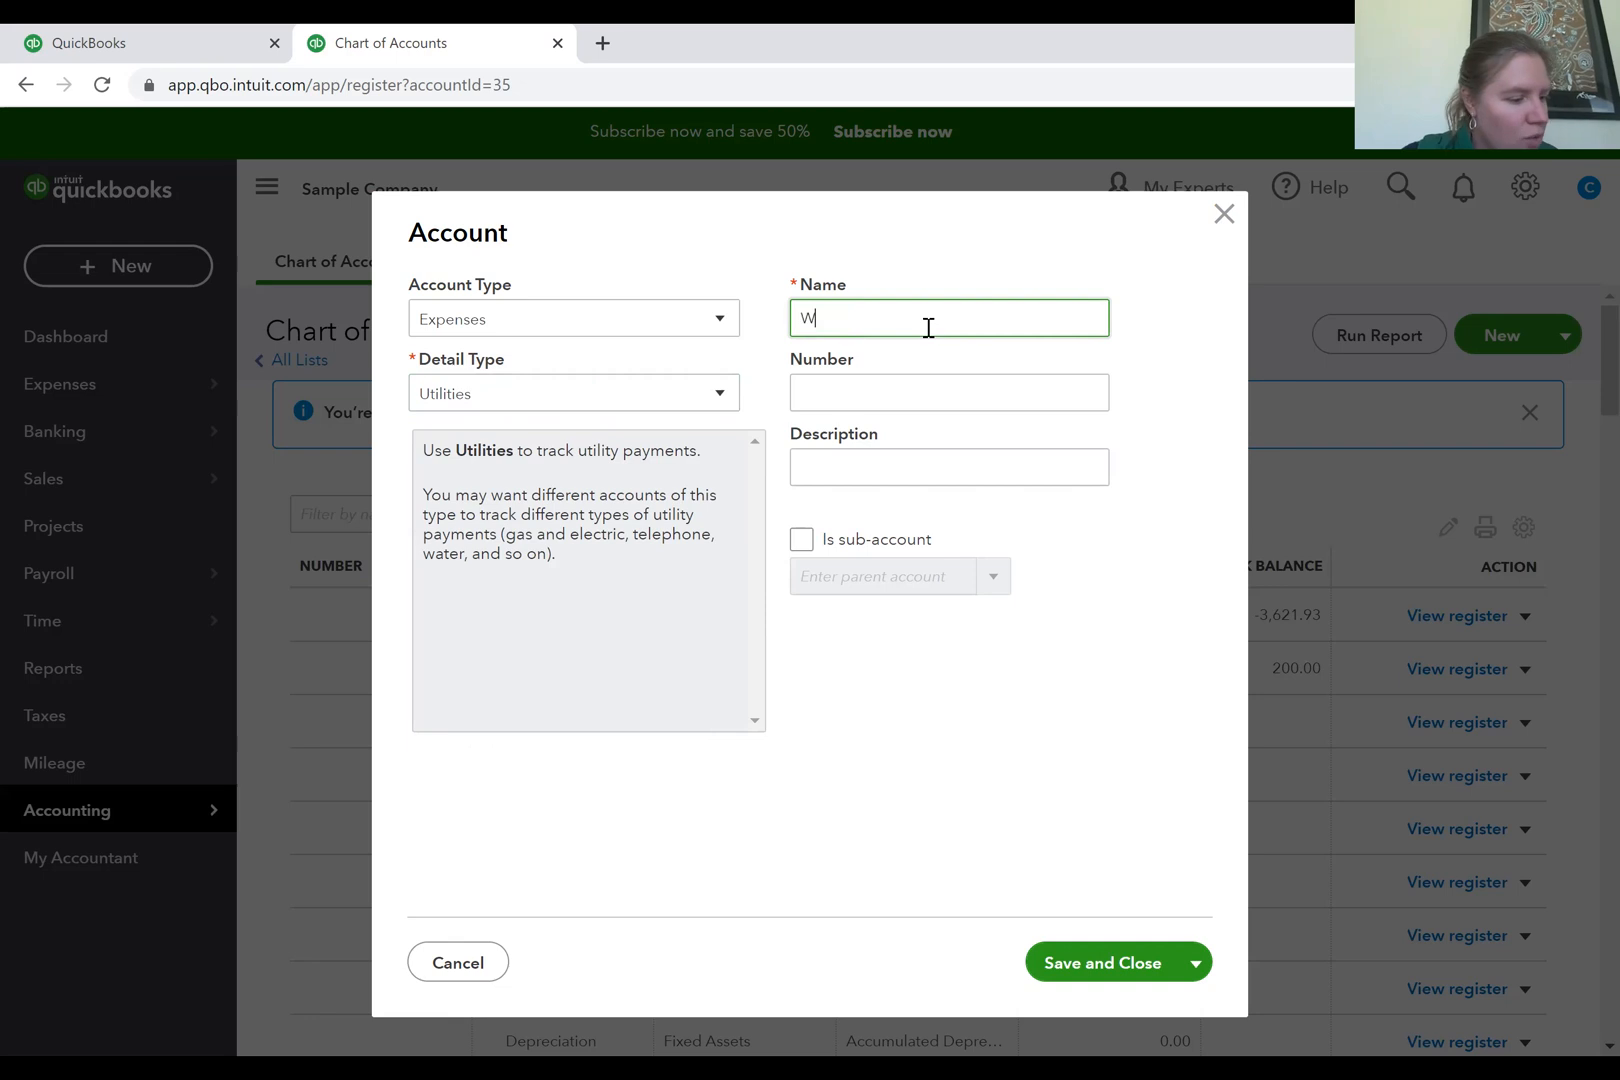
pyautogui.write('ater Sewere')
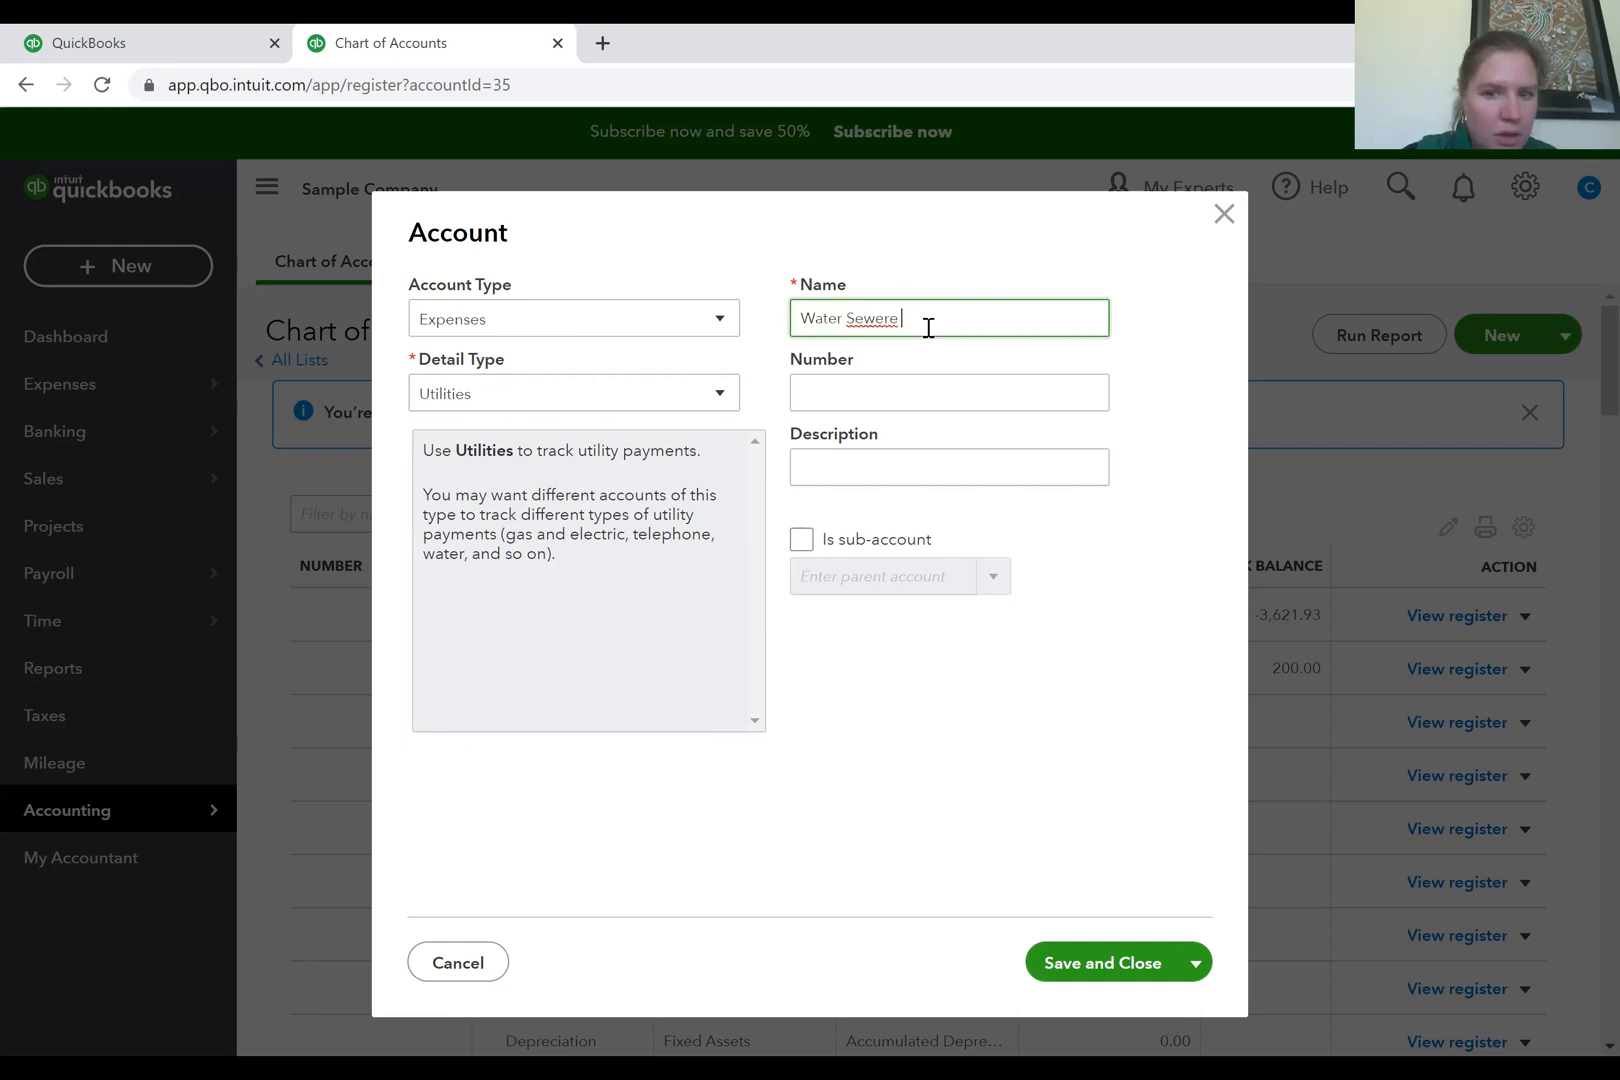
pyautogui.press('BackSpace')
pyautogui.press('BackSpace')
pyautogui.write('Tr')
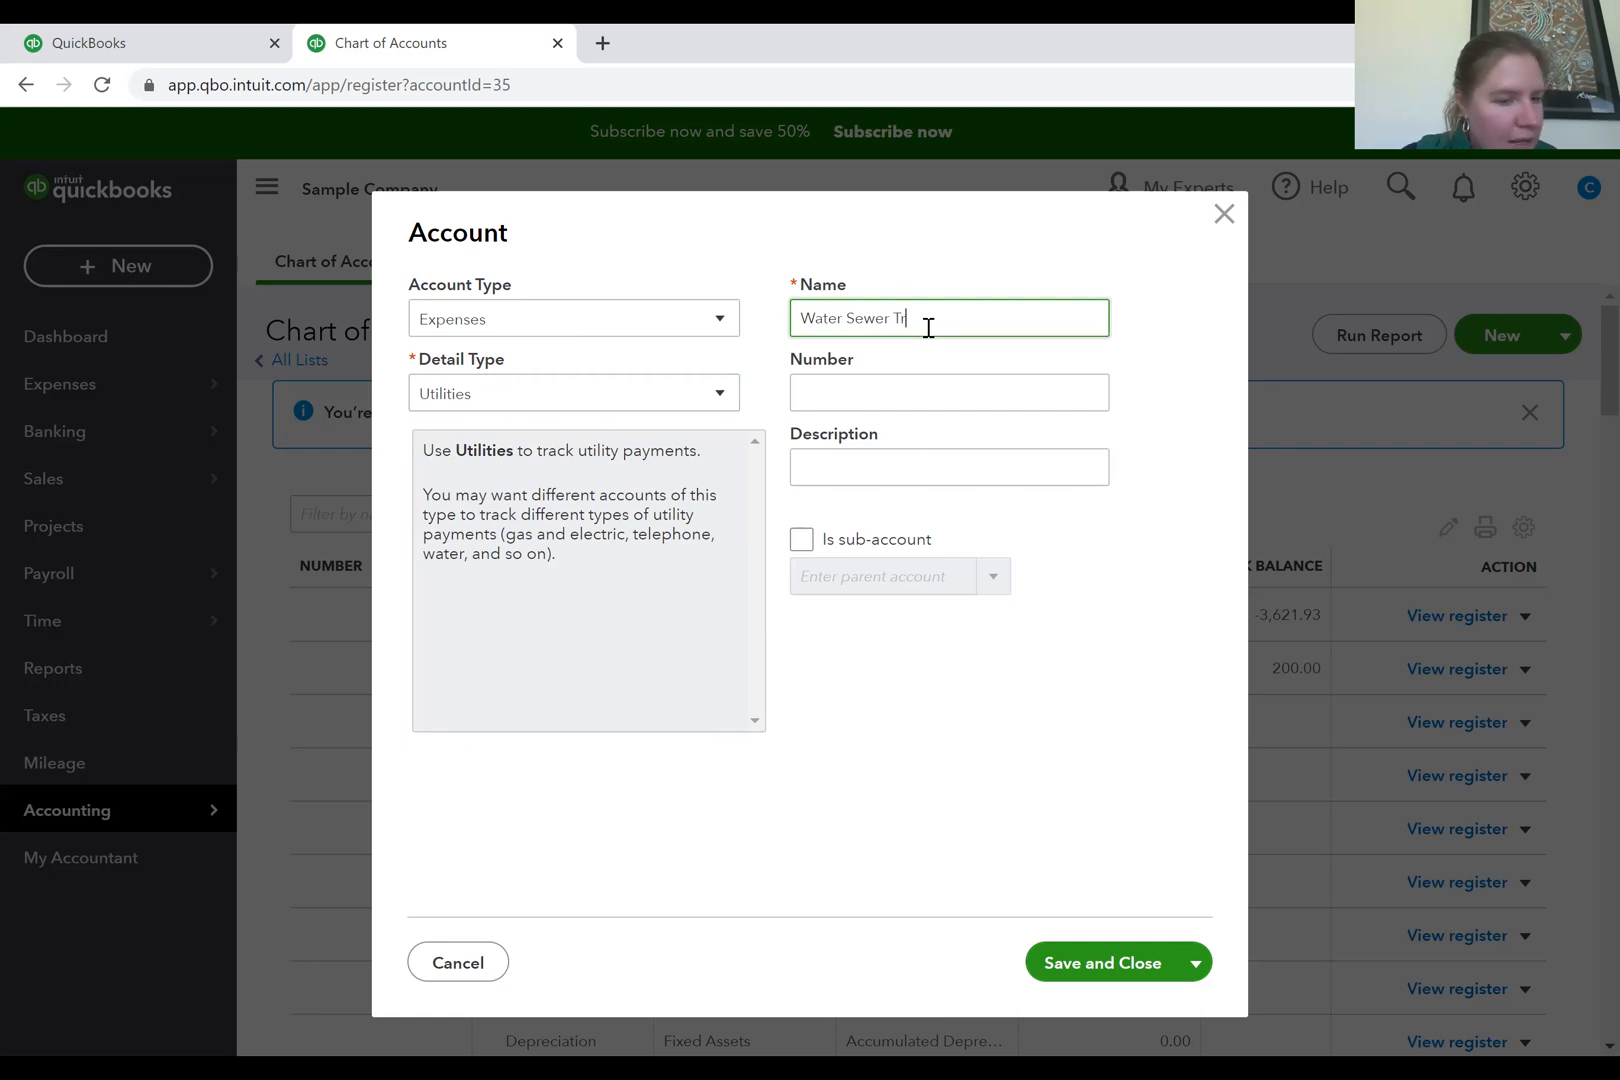
pyautogui.press('BackSpace')
pyautogui.press('BackSpace')
pyautogui.write('and Trash')
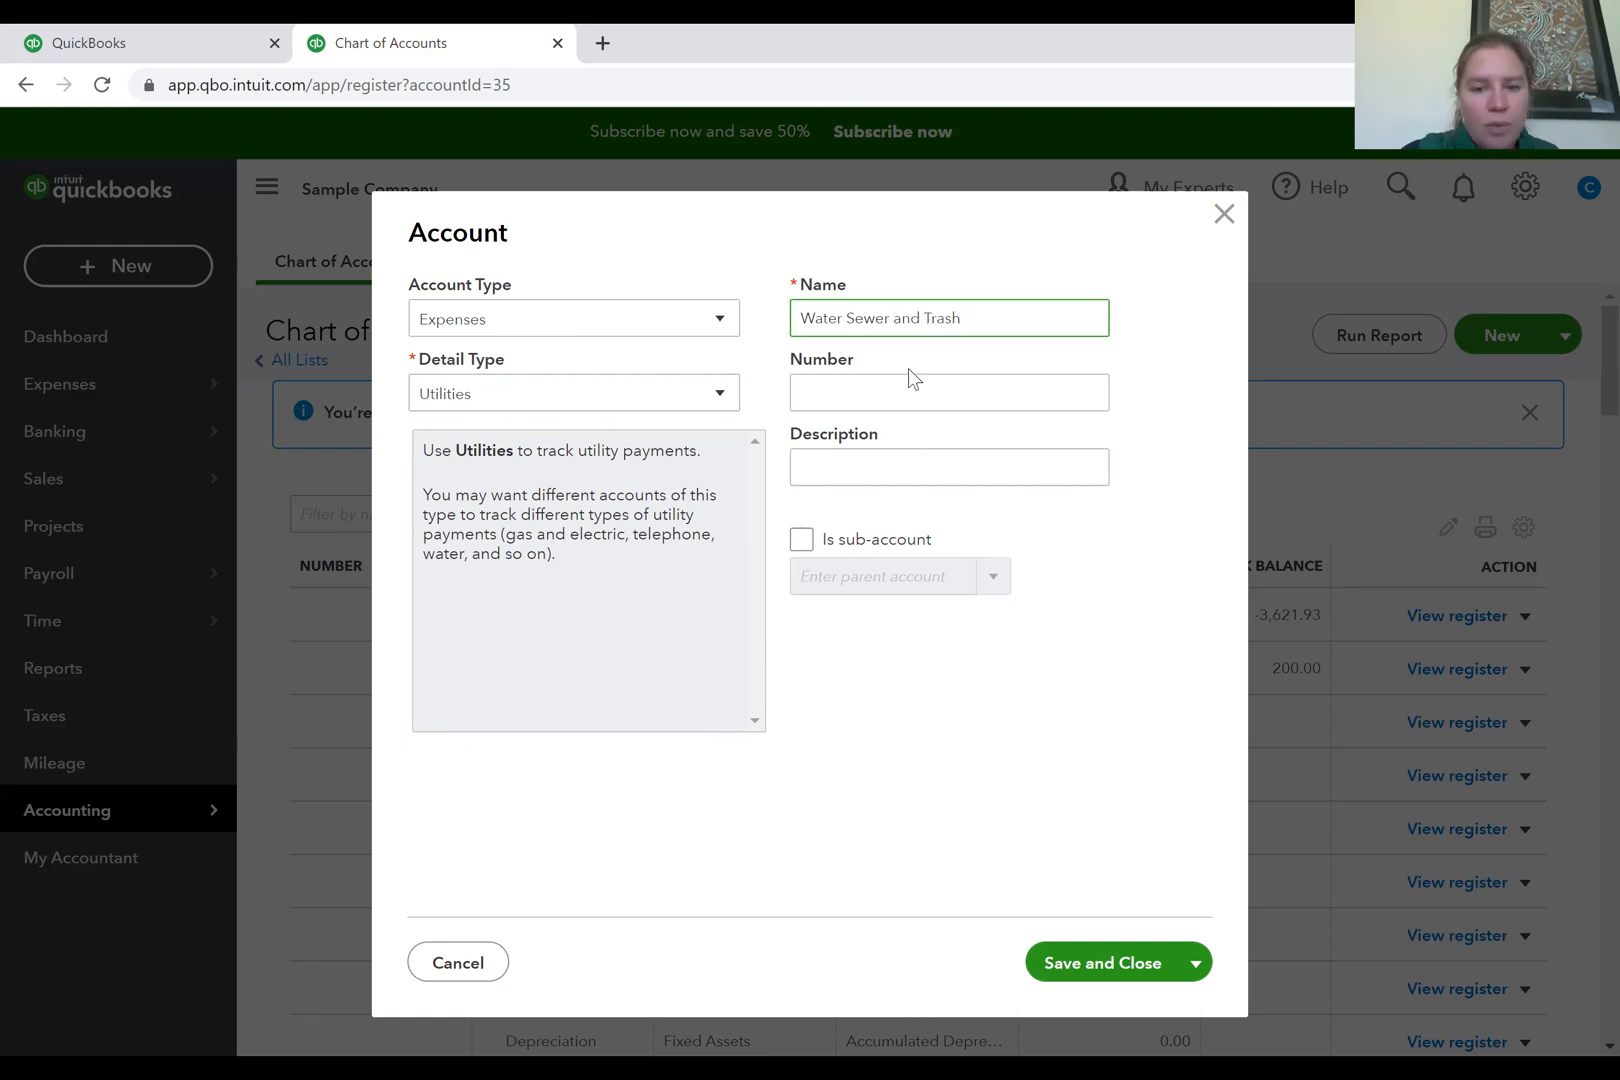
# Make the Water Sewer and Trash account a sub-account of the Utilities expense account.
pyautogui.click(801, 540)
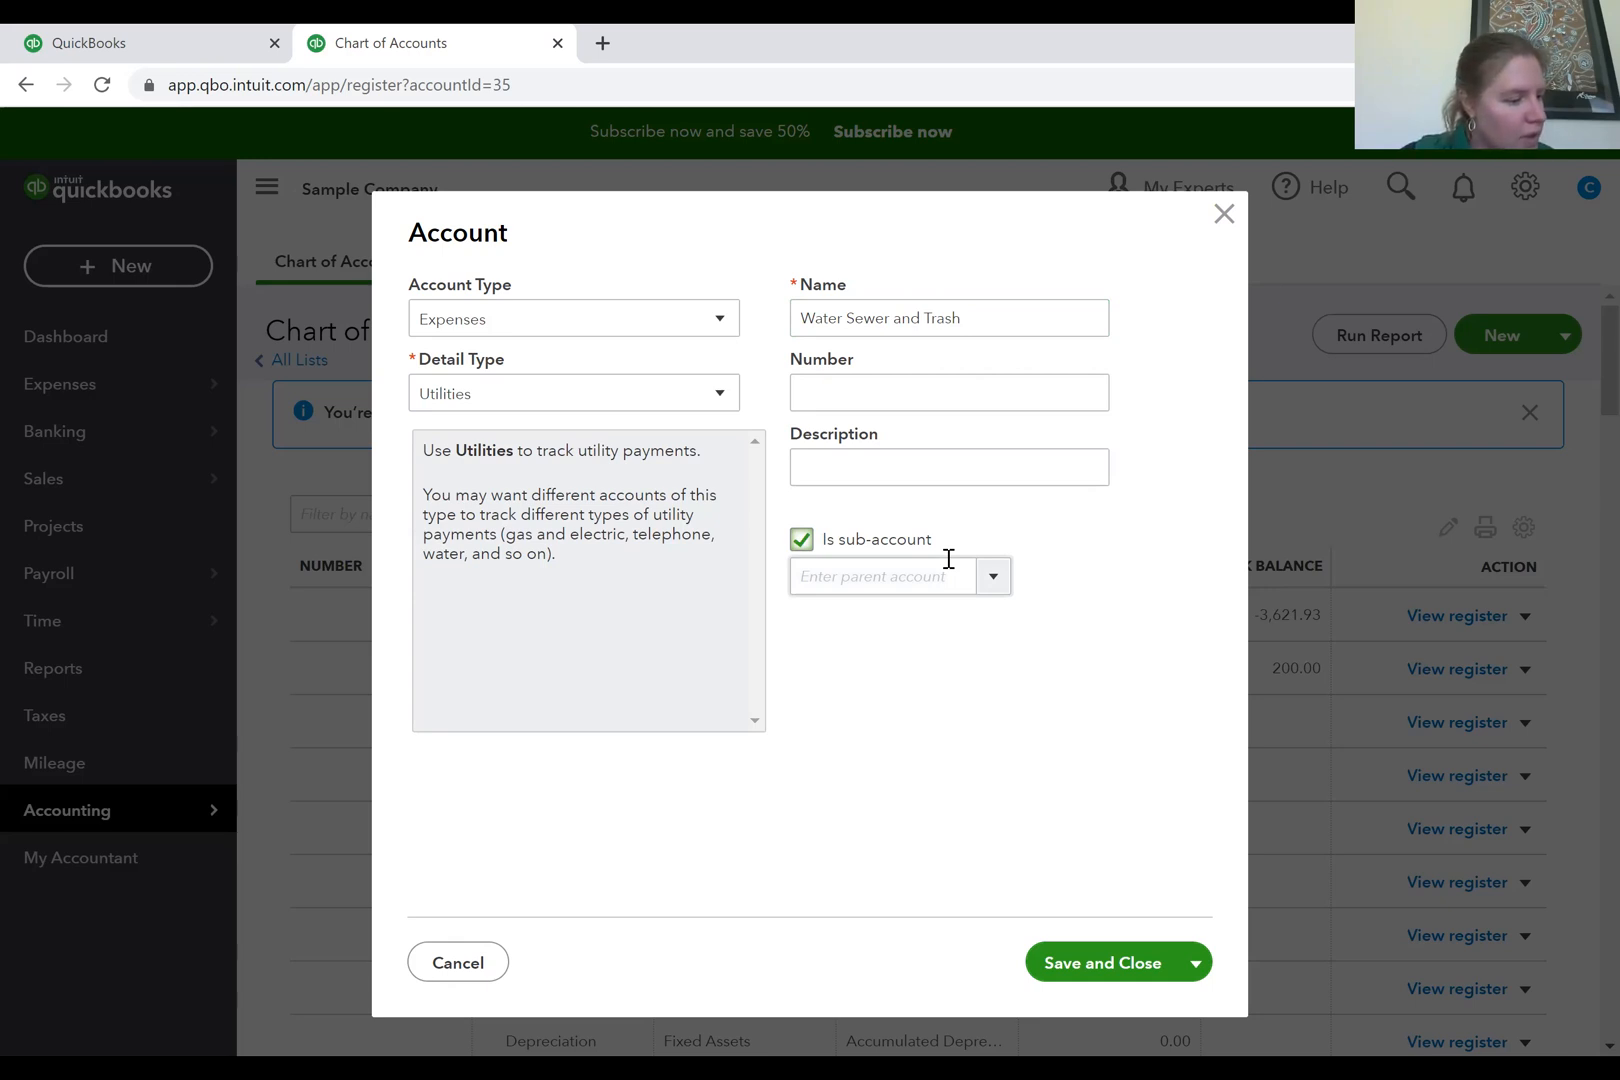
pyautogui.click(927, 462)
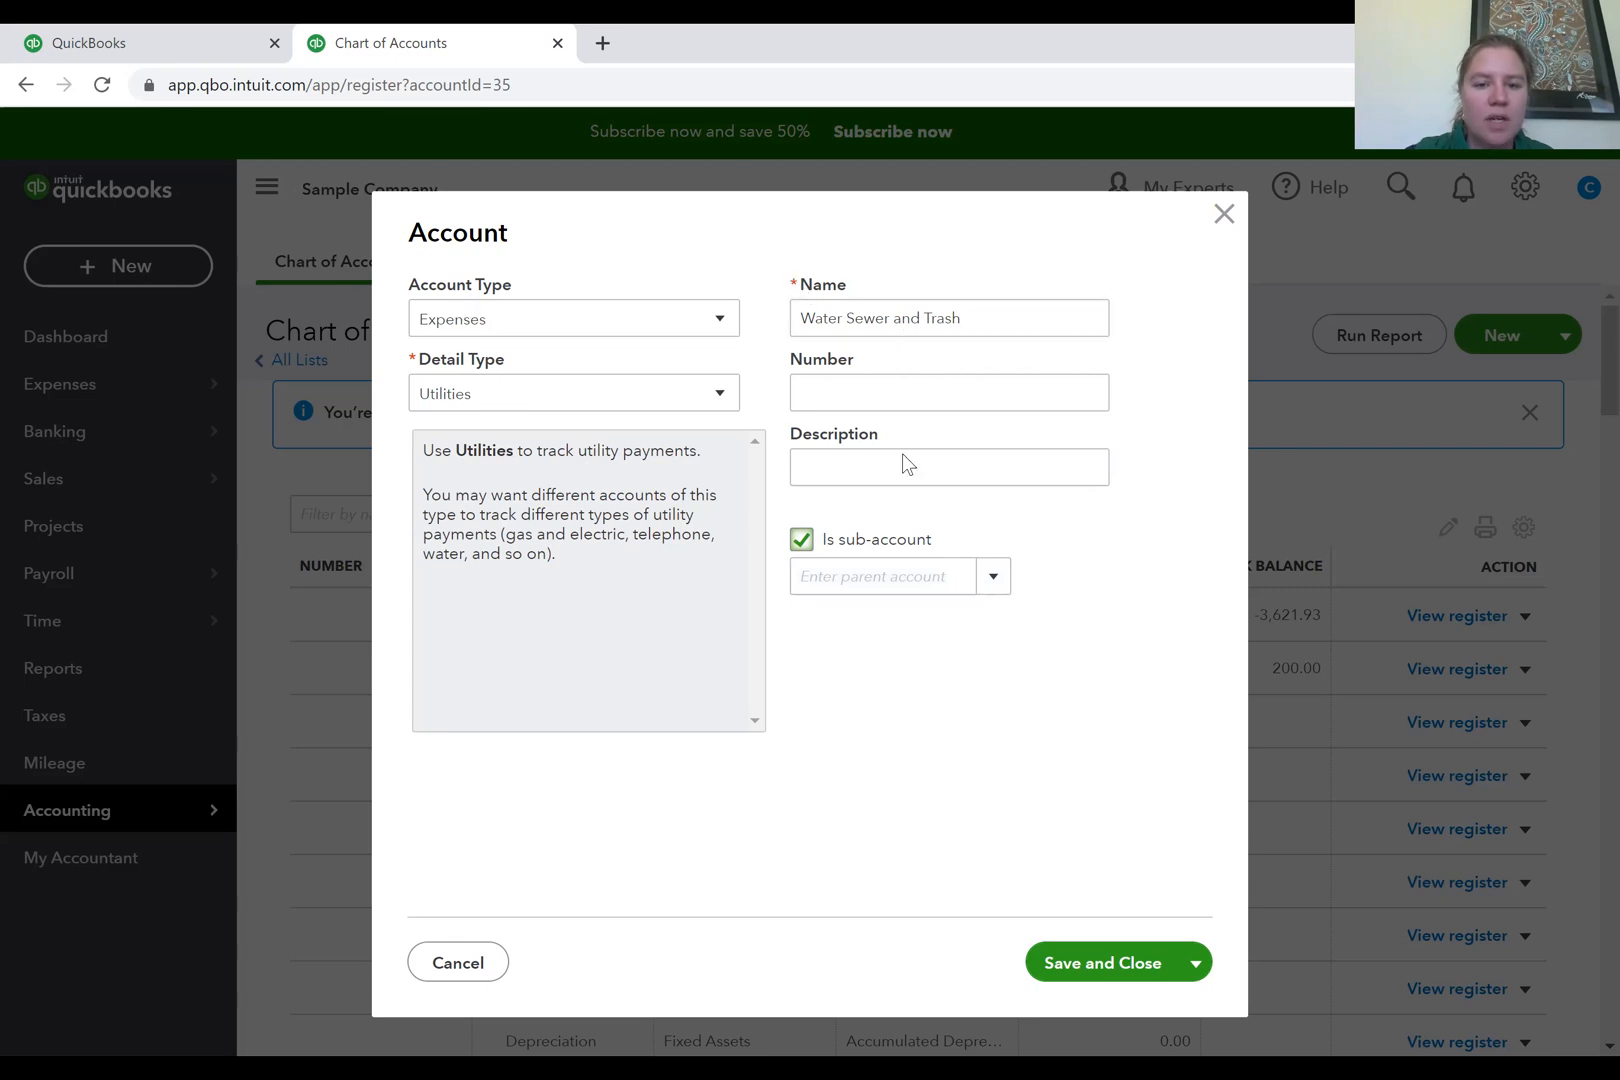
pyautogui.click(993, 577)
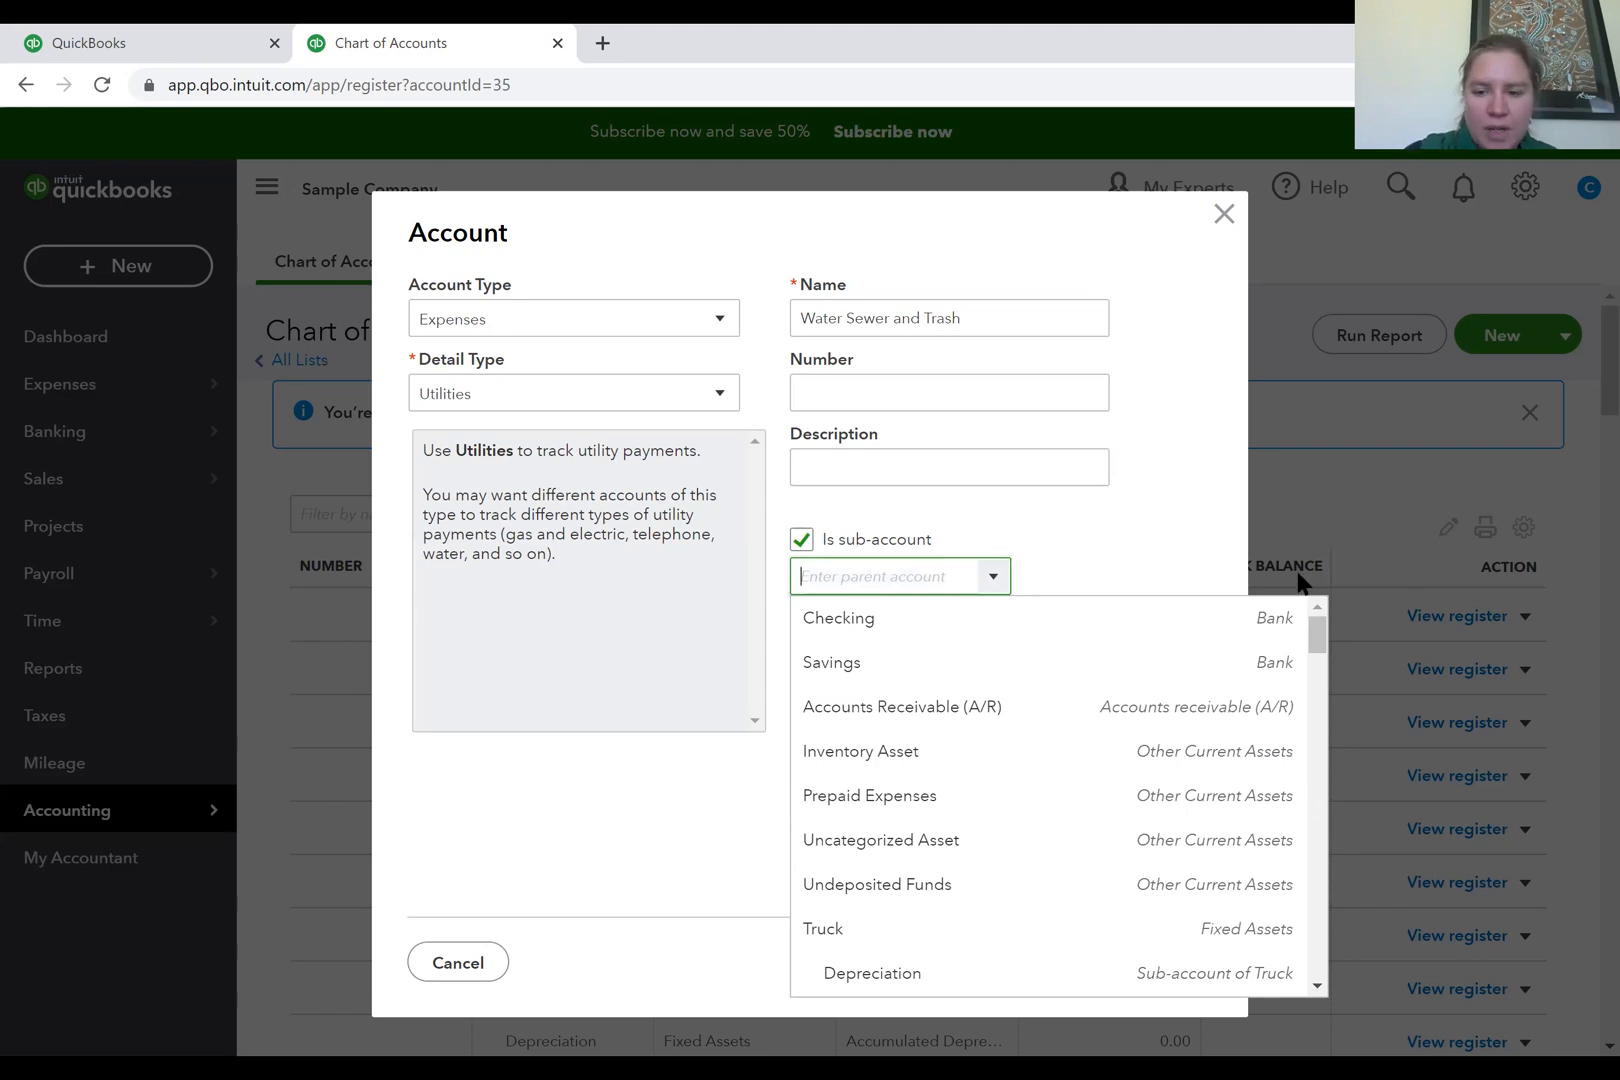
pyautogui.moveTo(1318, 633); pyautogui.dragTo(1311, 953)
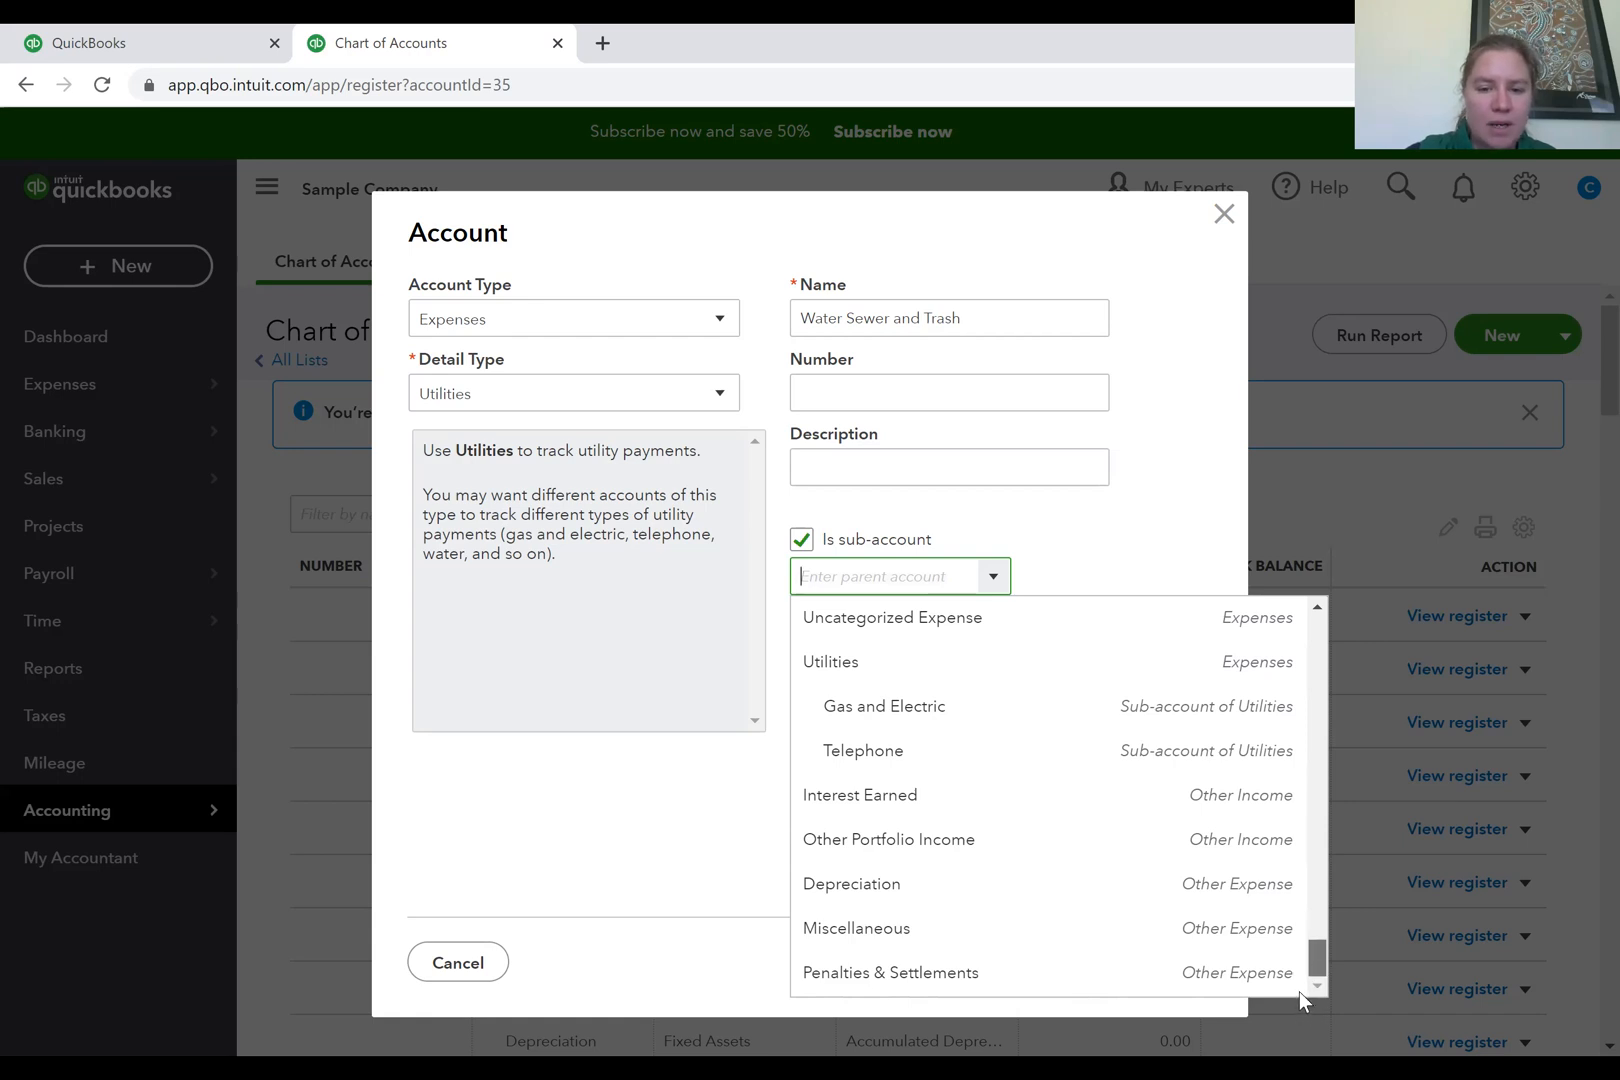
pyautogui.click(1226, 676)
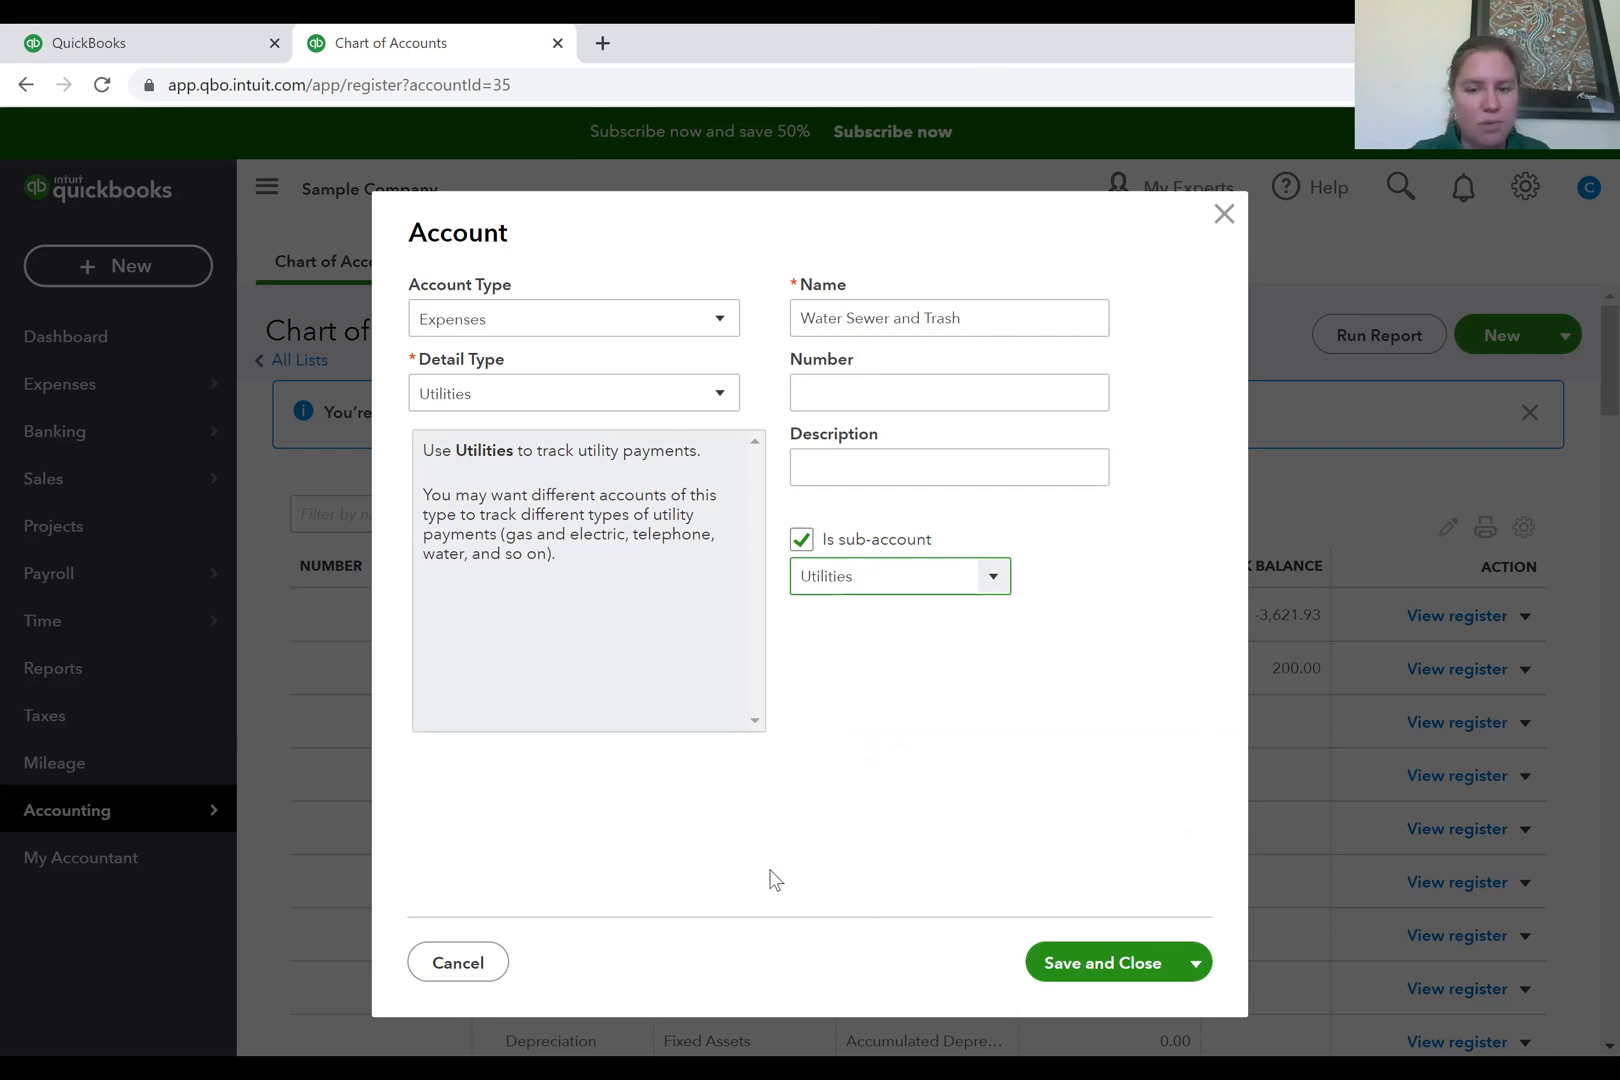
# Save the Water Sewer and Trash account and locate it under Utilities in the Chart of Accounts.
pyautogui.click(1102, 964)
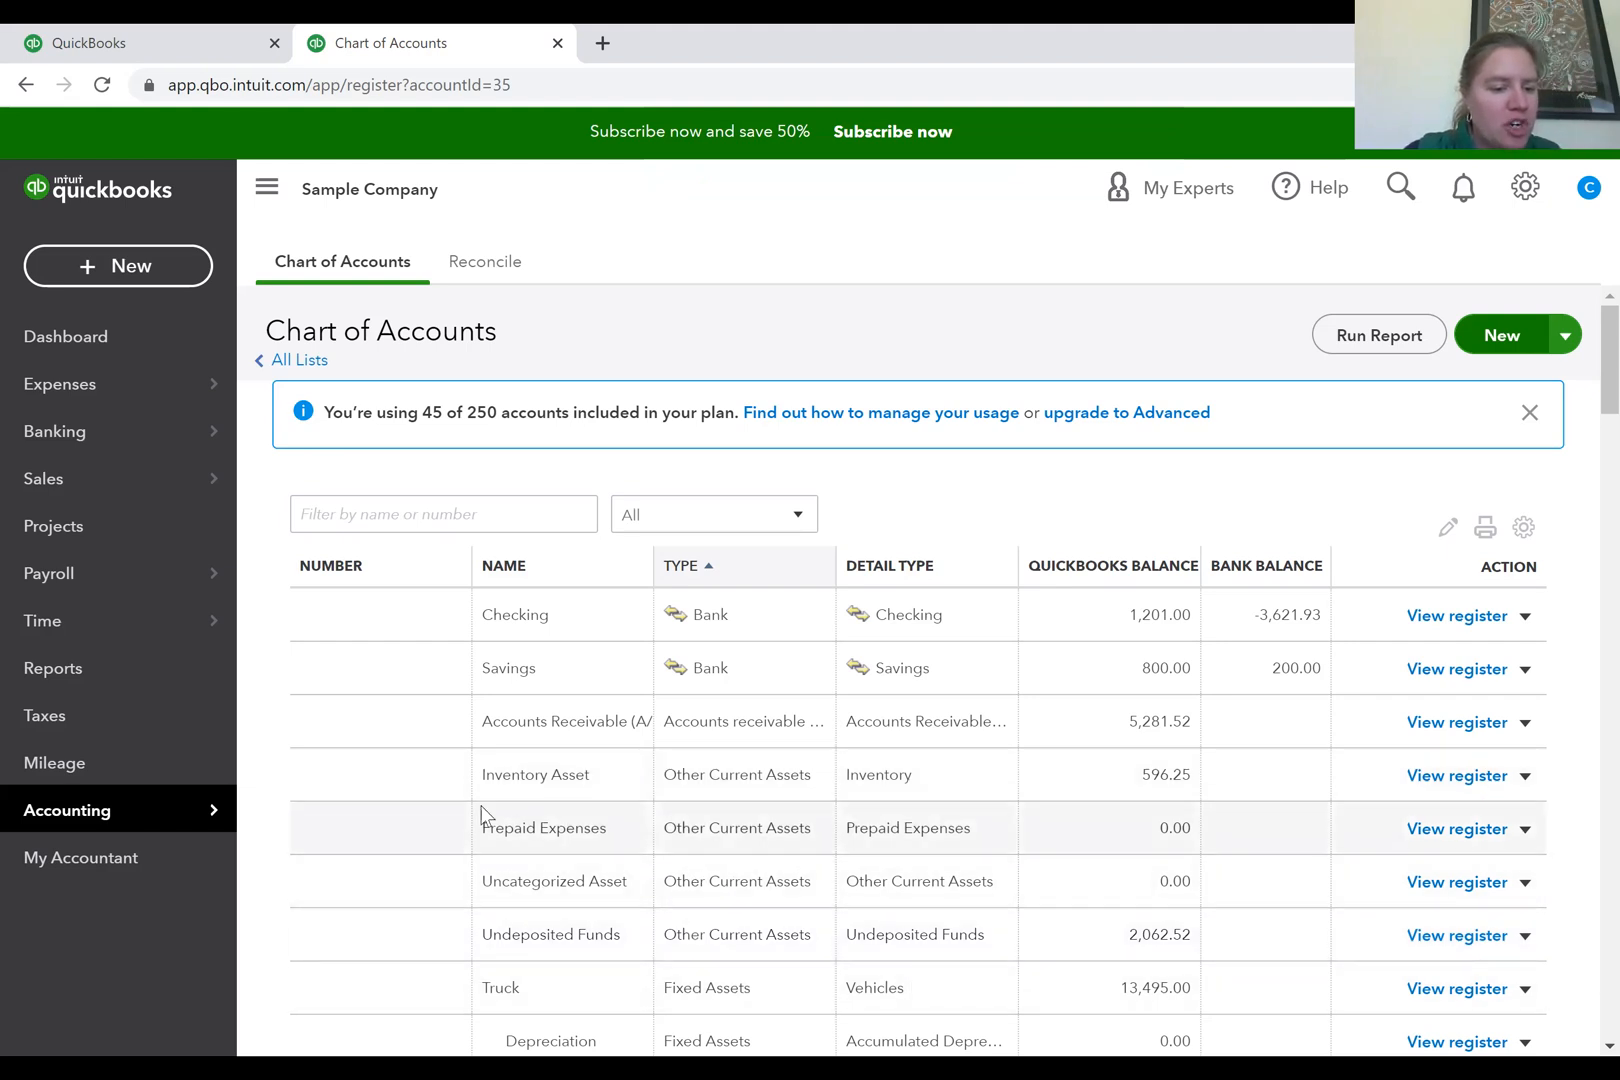
pyautogui.moveTo(140, 818)
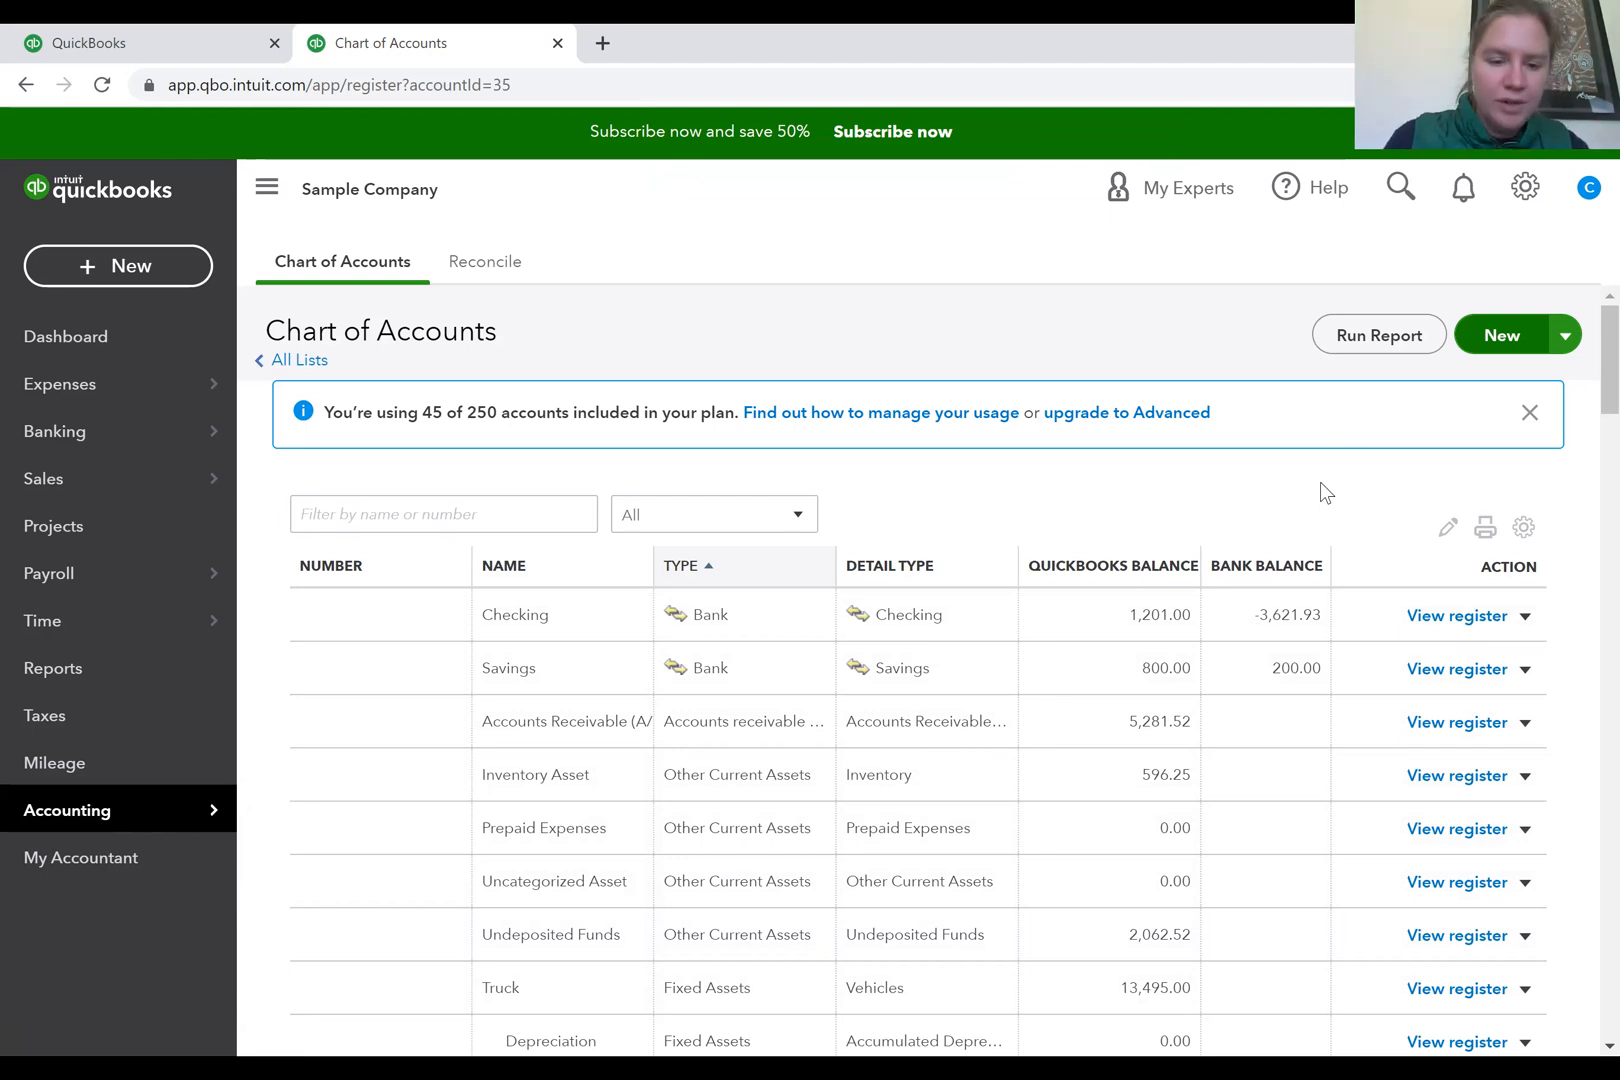
pyautogui.scroll(-4, 1321, 484)
pyautogui.scroll(-4, 1320, 490)
pyautogui.scroll(-5, 1320, 490)
pyautogui.scroll(-7, 1320, 482)
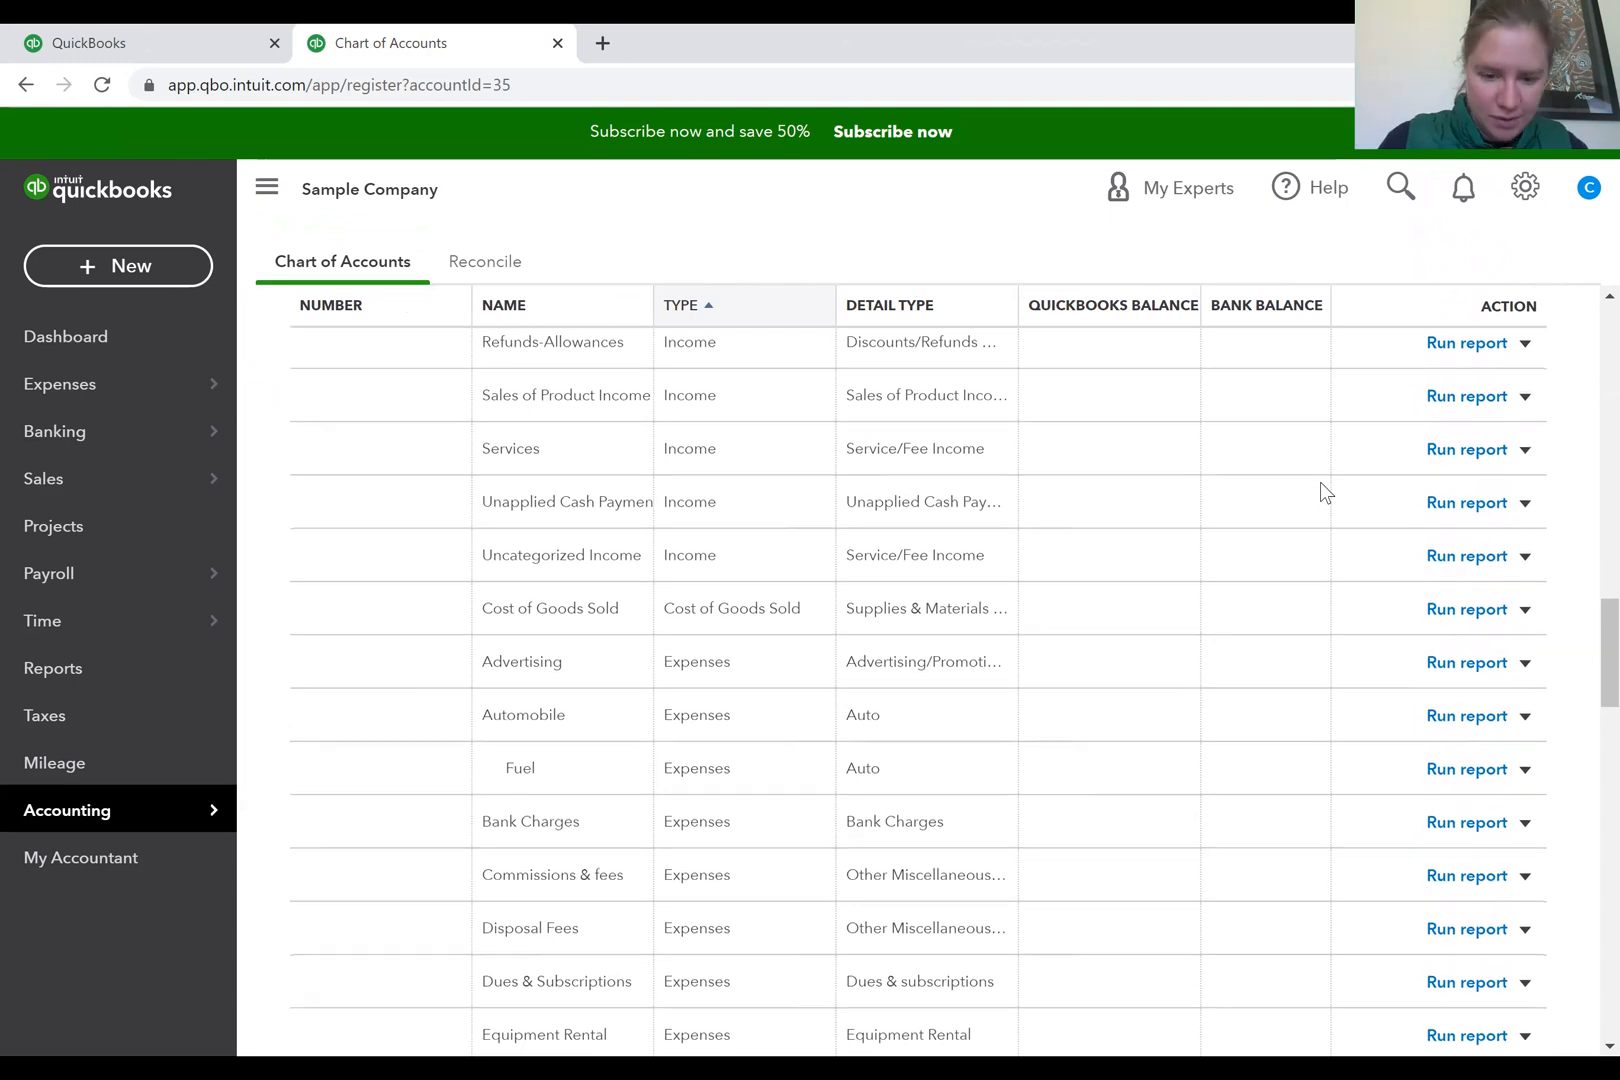
pyautogui.scroll(-4, 1320, 482)
pyautogui.scroll(-8, 1320, 482)
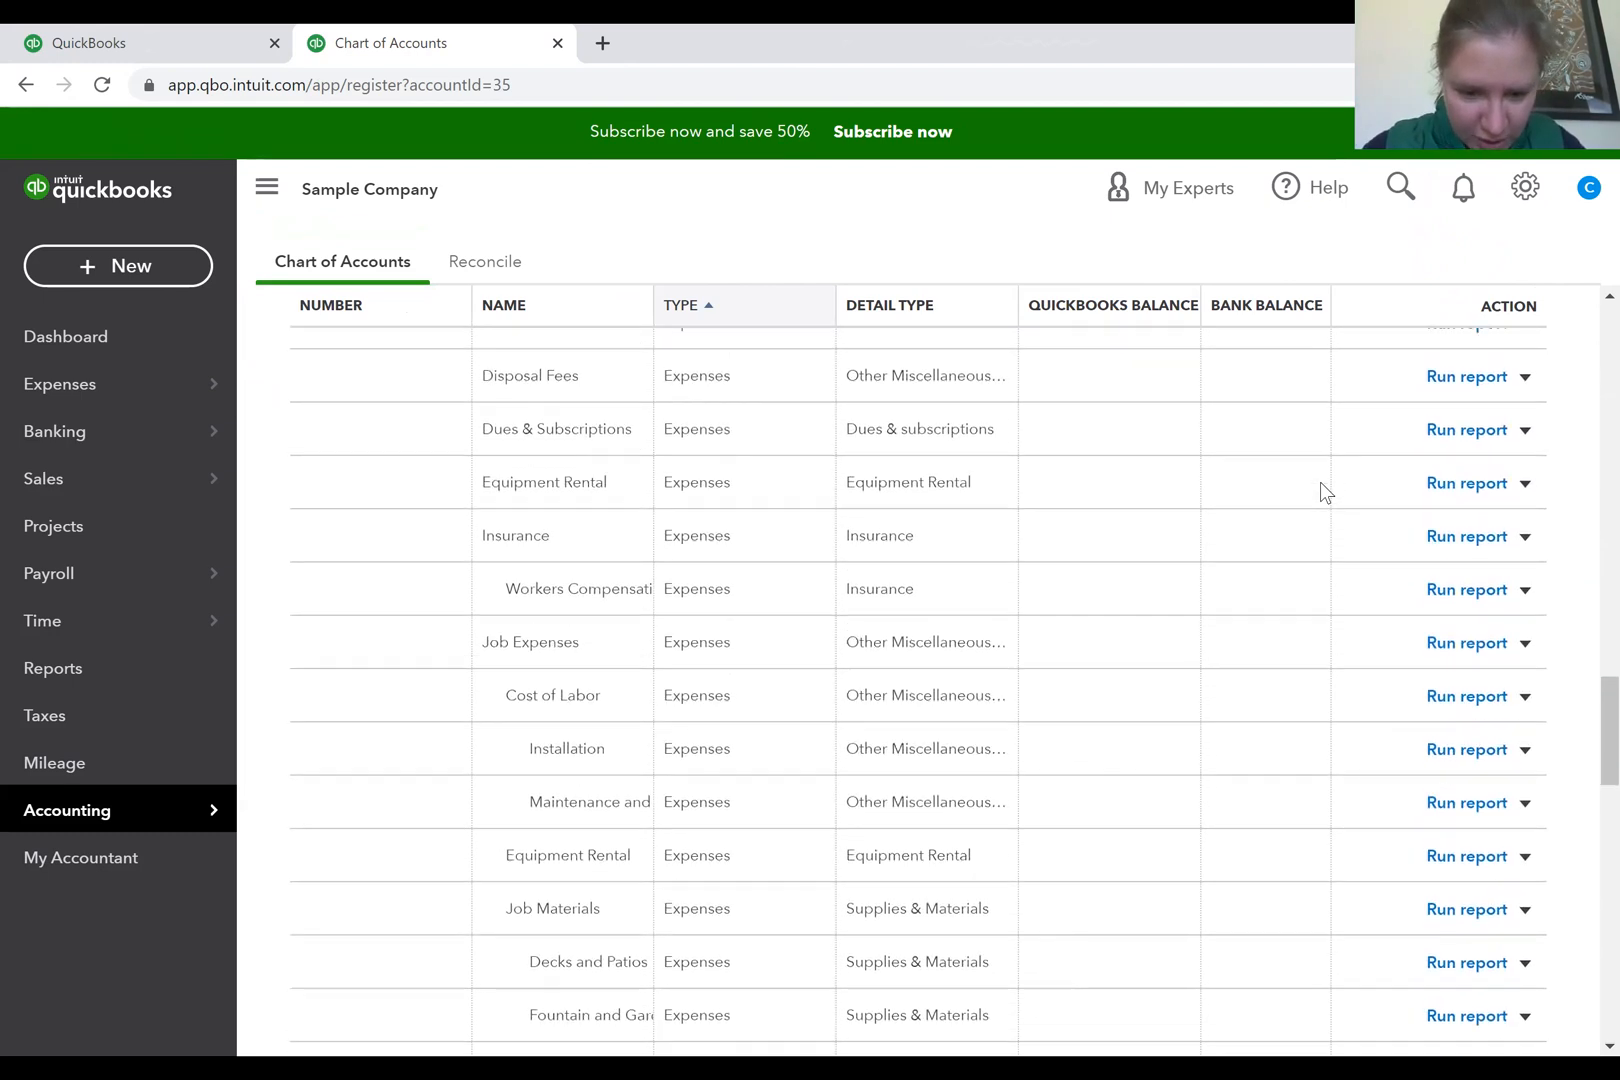
pyautogui.scroll(-8, 1320, 482)
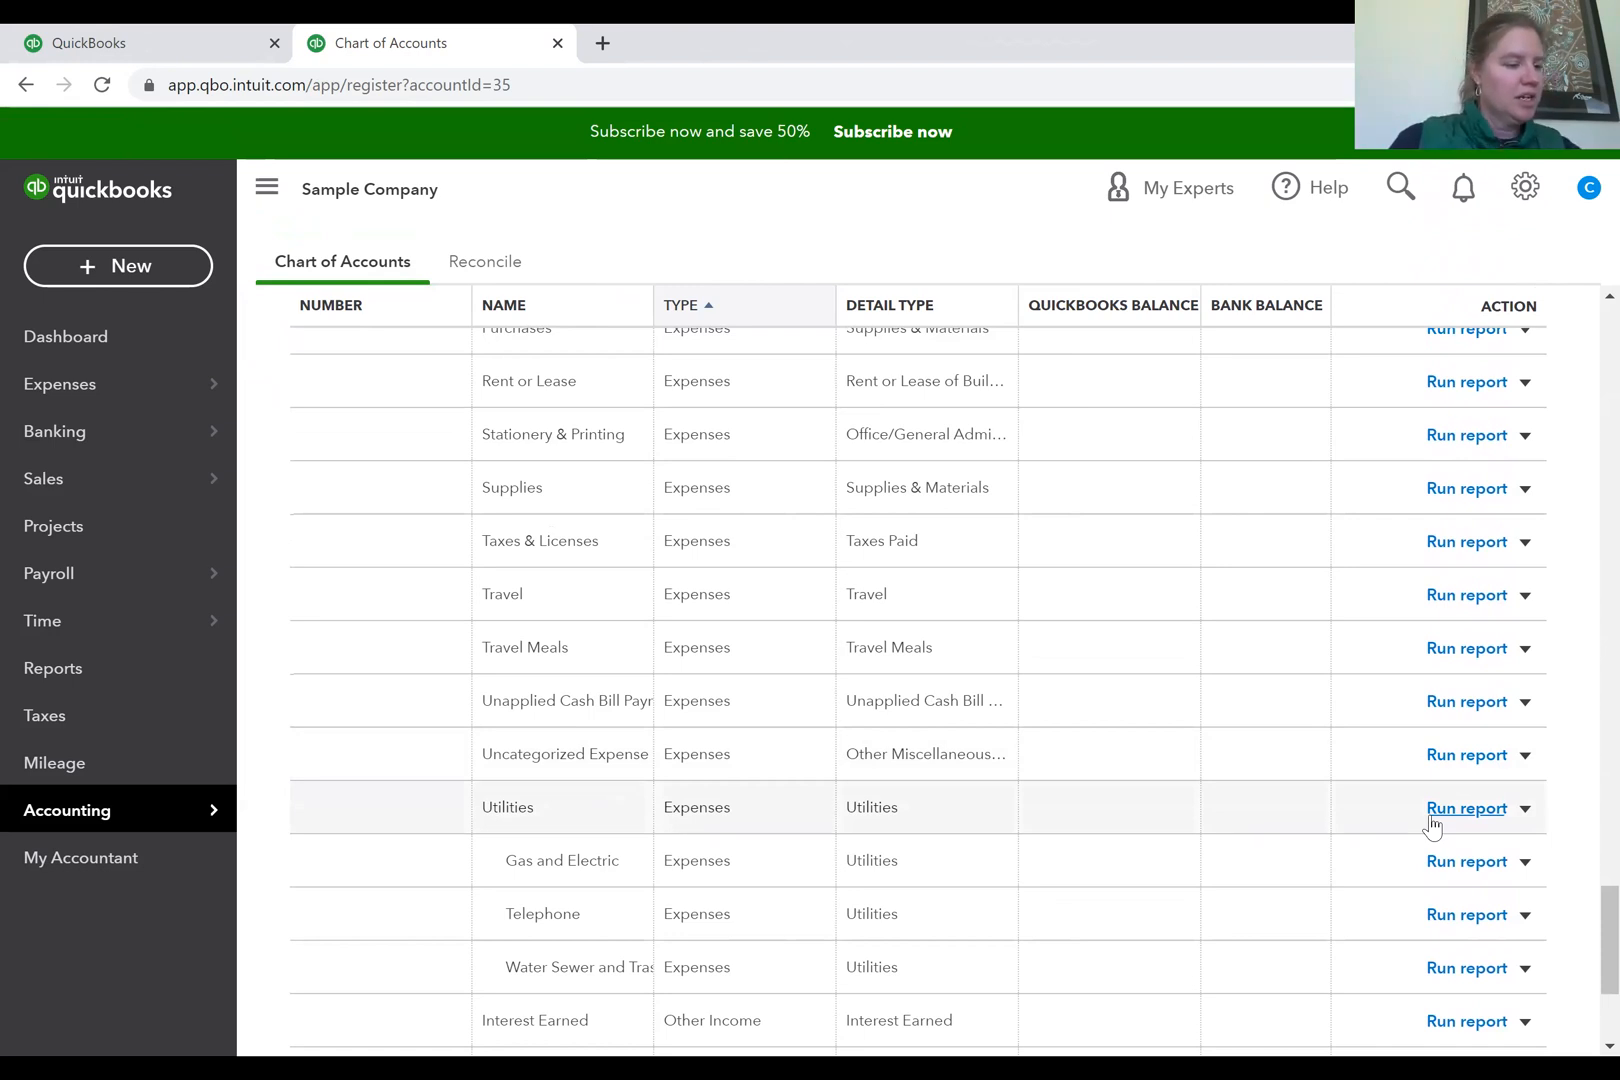
# Rename the parent Utilities expense account to "Utilities Expense" and save the change.
pyautogui.click(1526, 810)
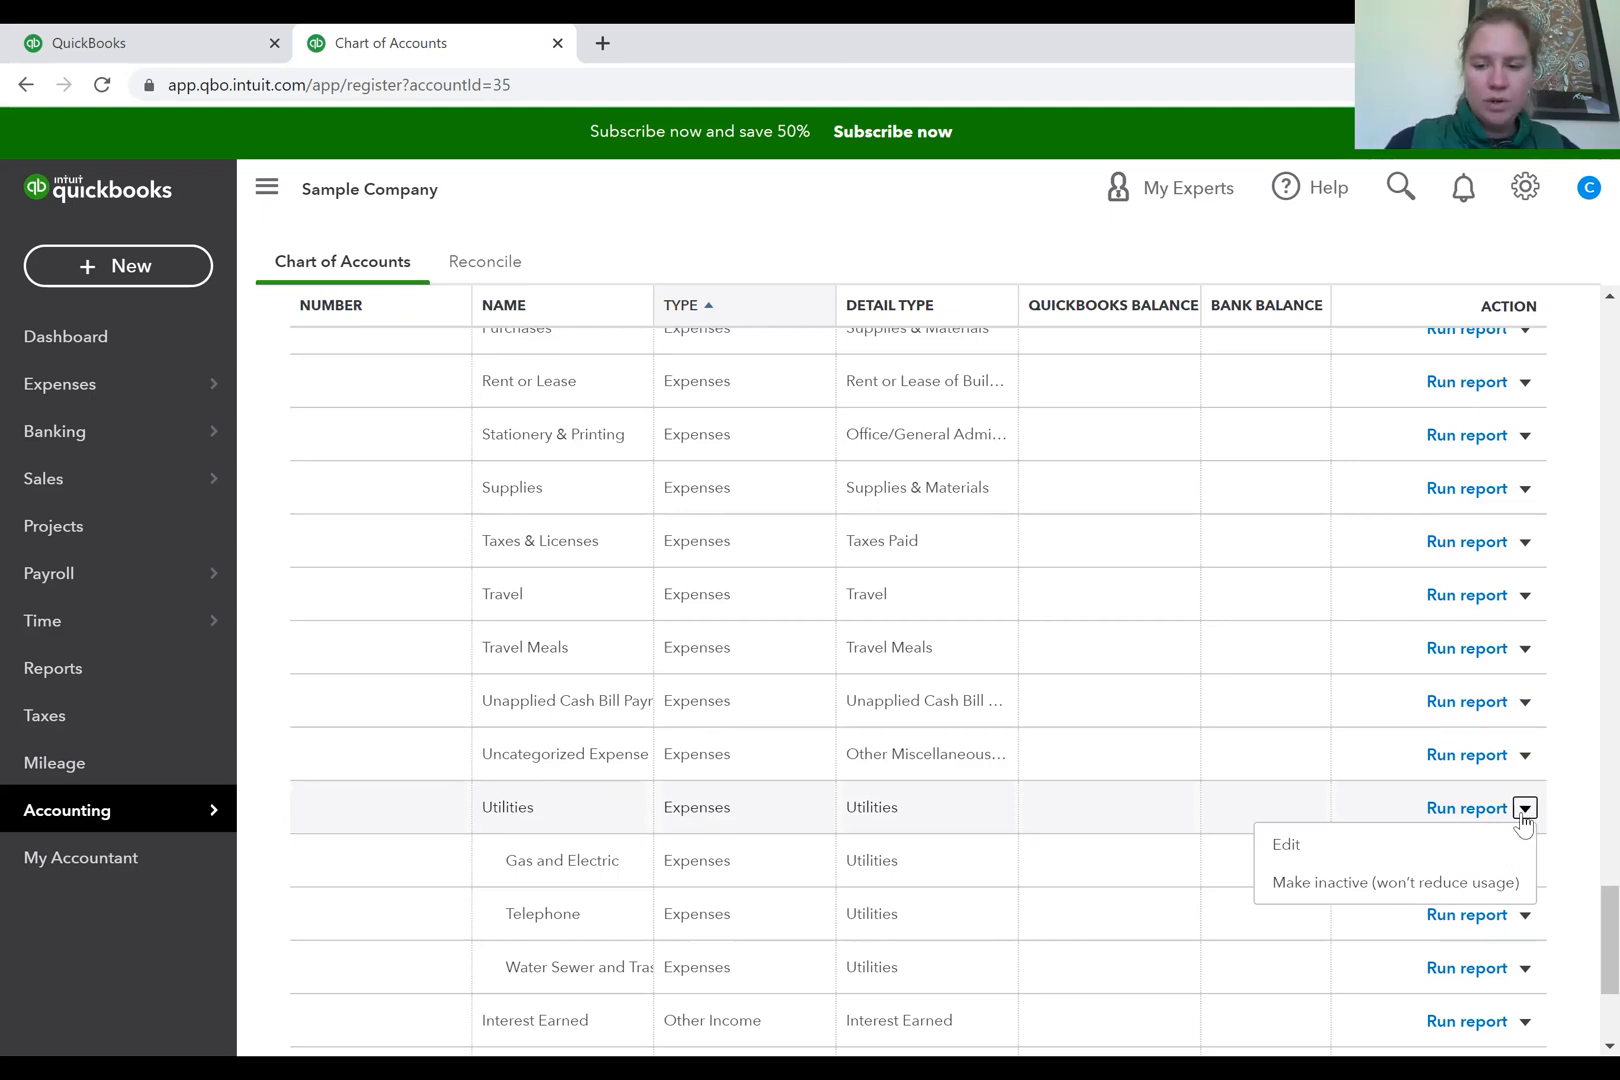
pyautogui.click(1446, 860)
pyautogui.tripleClick(966, 322)
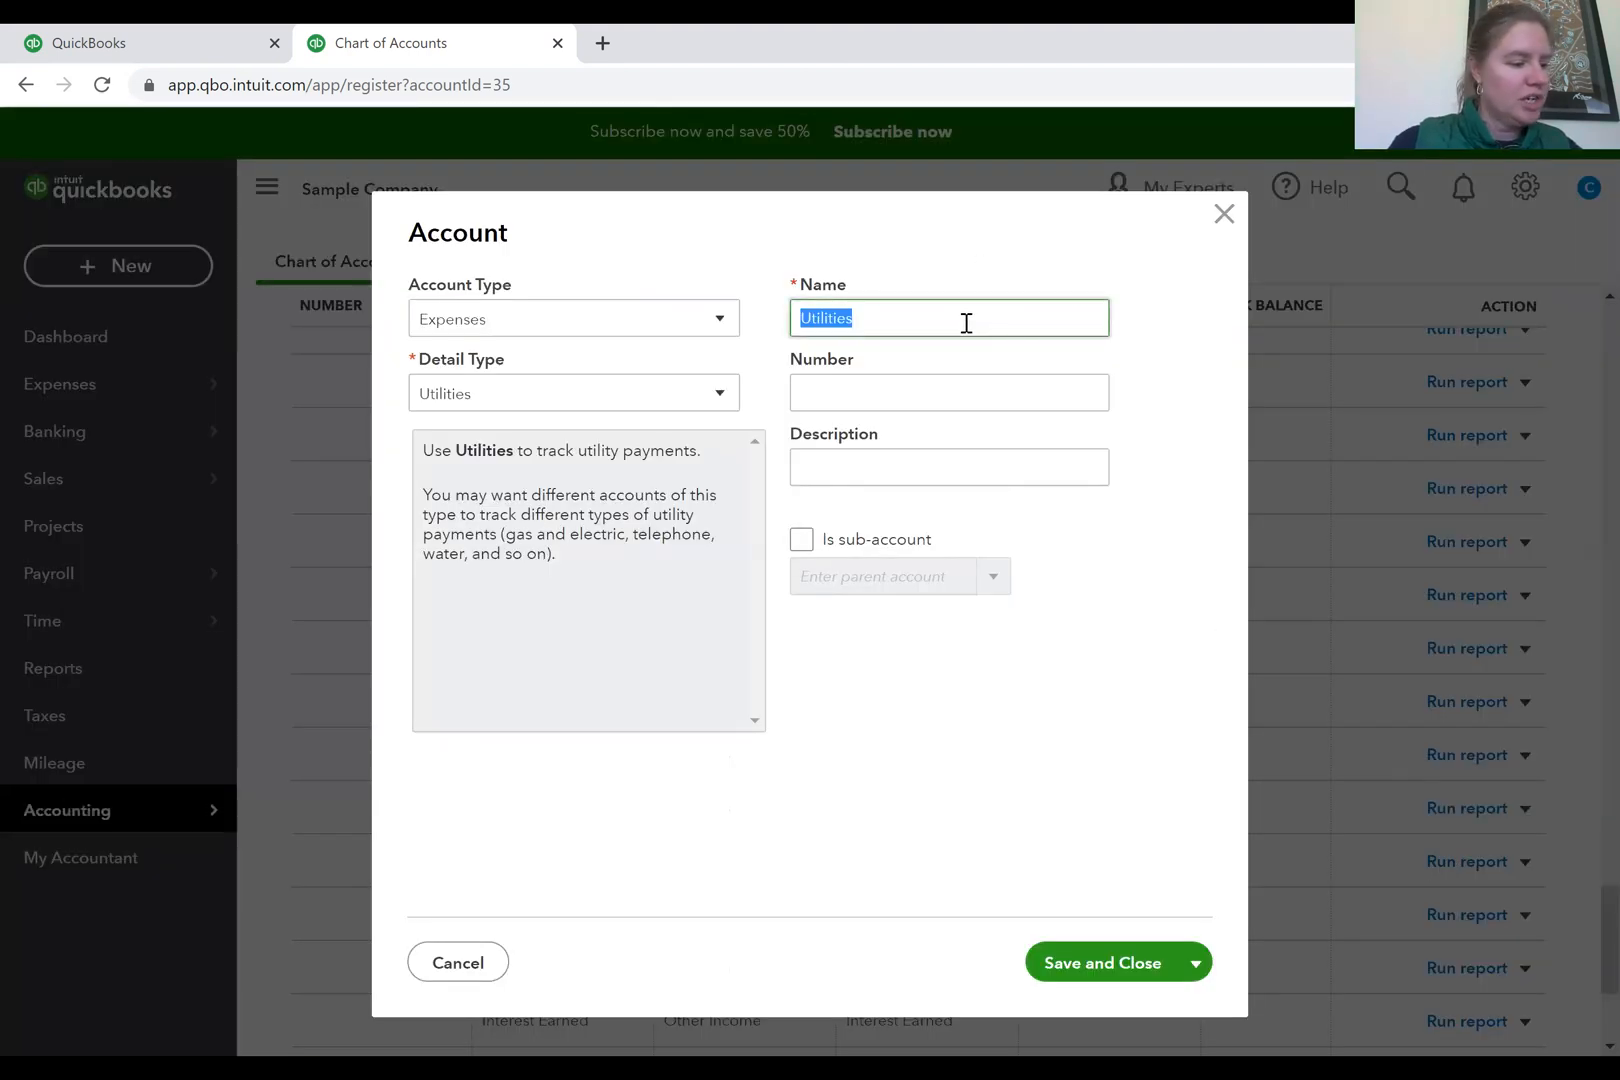
pyautogui.click(966, 322)
pyautogui.write('E')
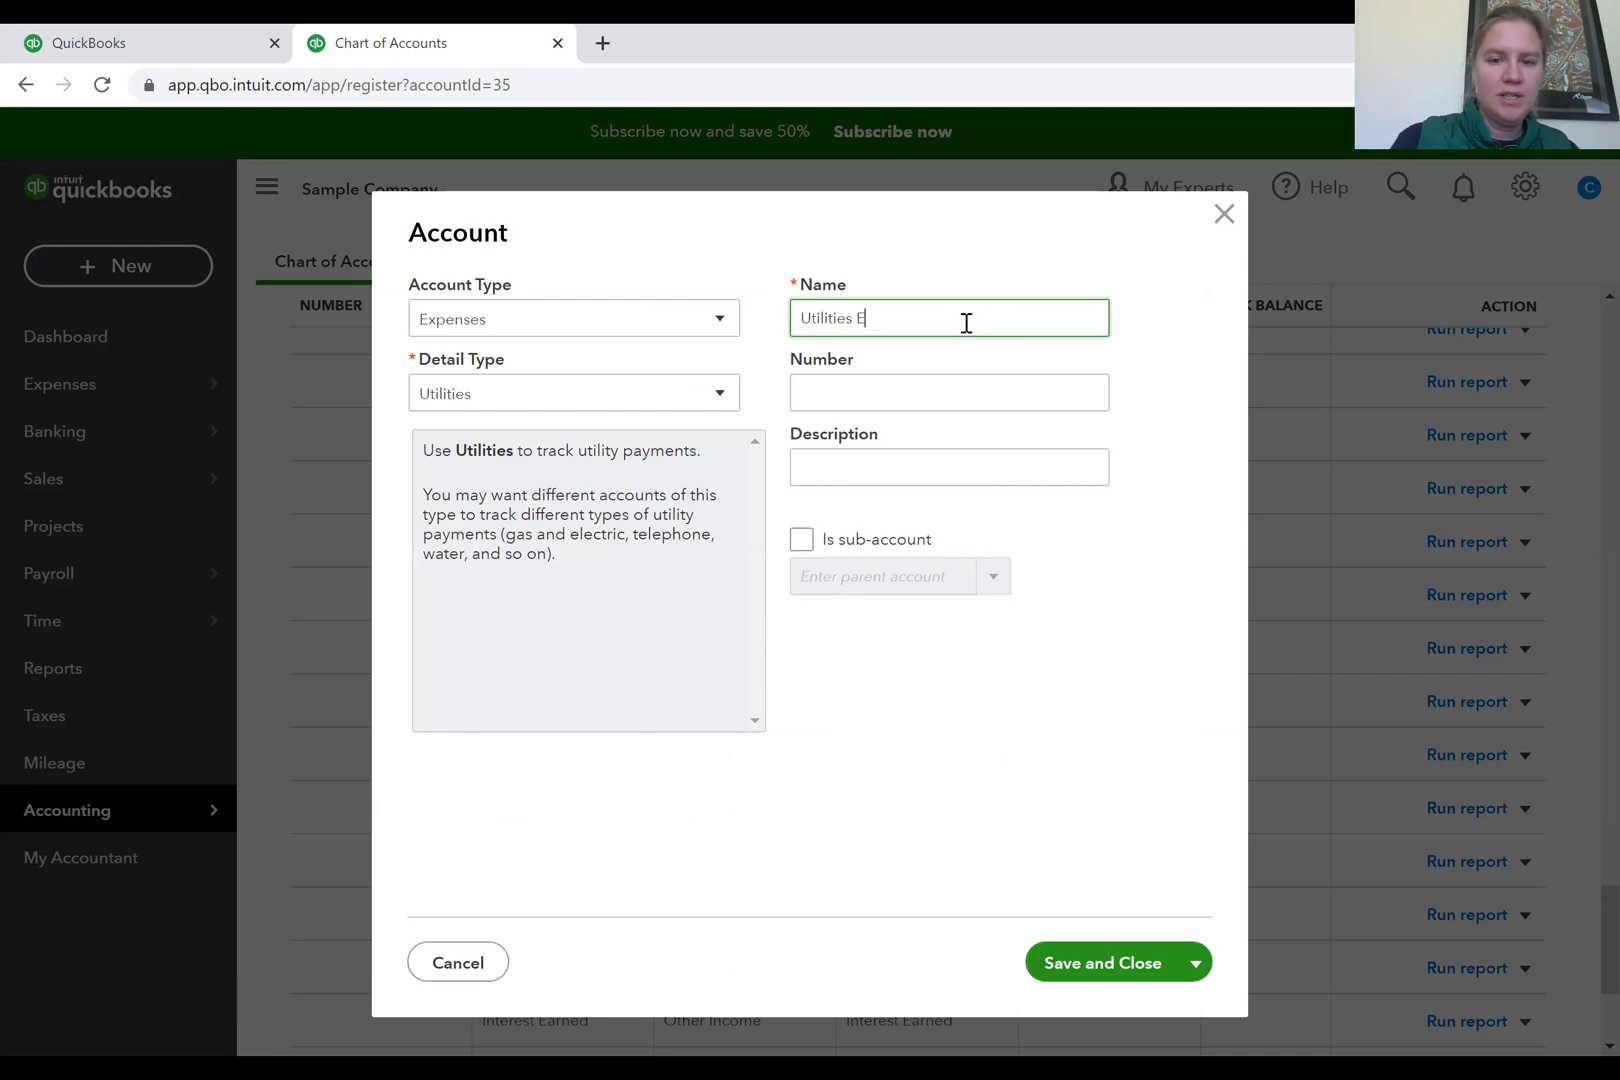
pyautogui.write('xpense')
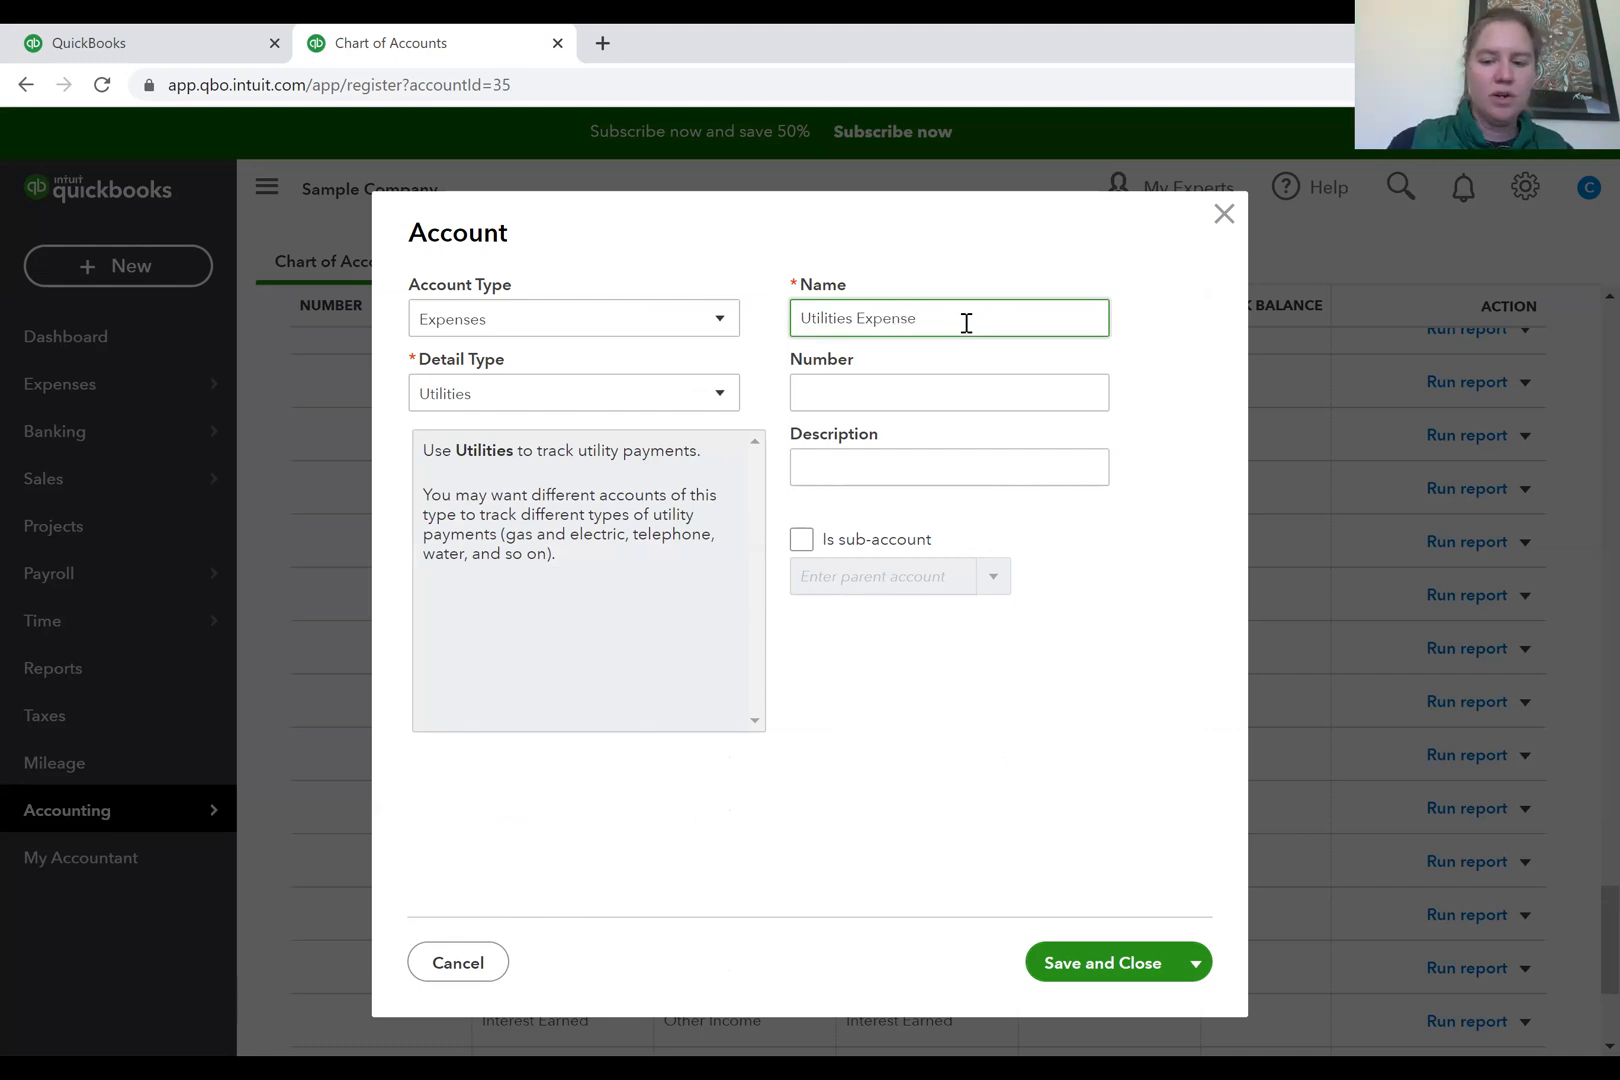
pyautogui.click(1097, 968)
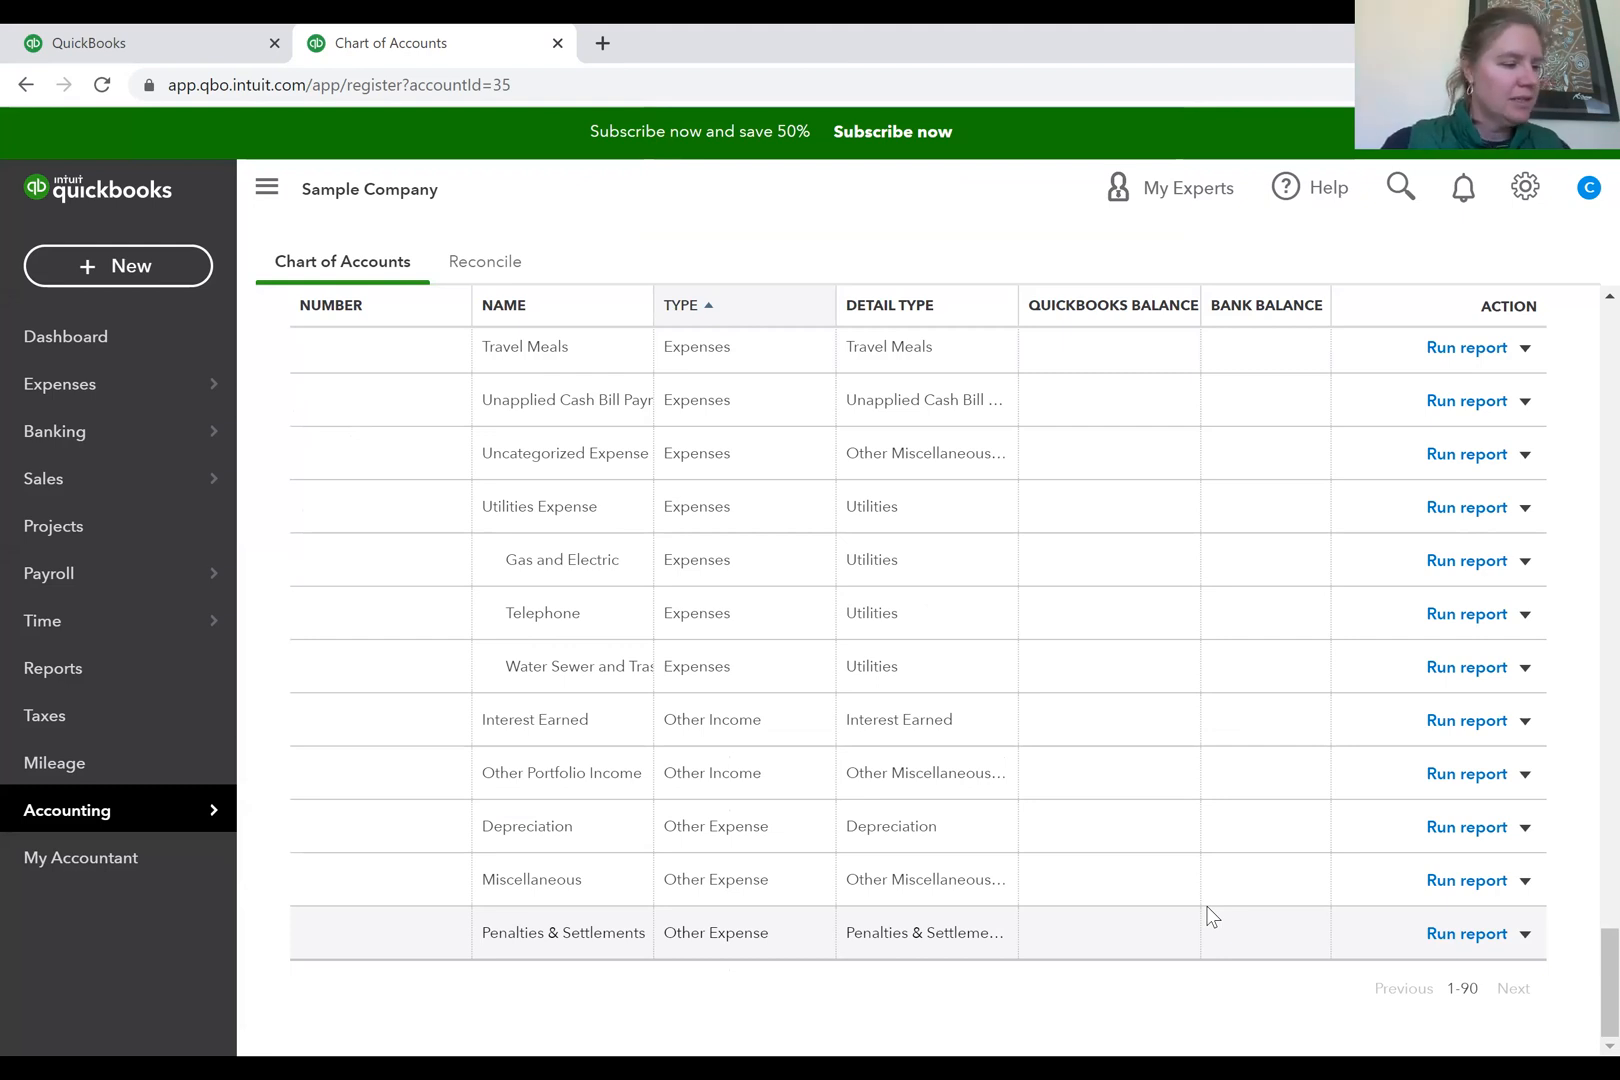
pyautogui.scroll(20, 1212, 916)
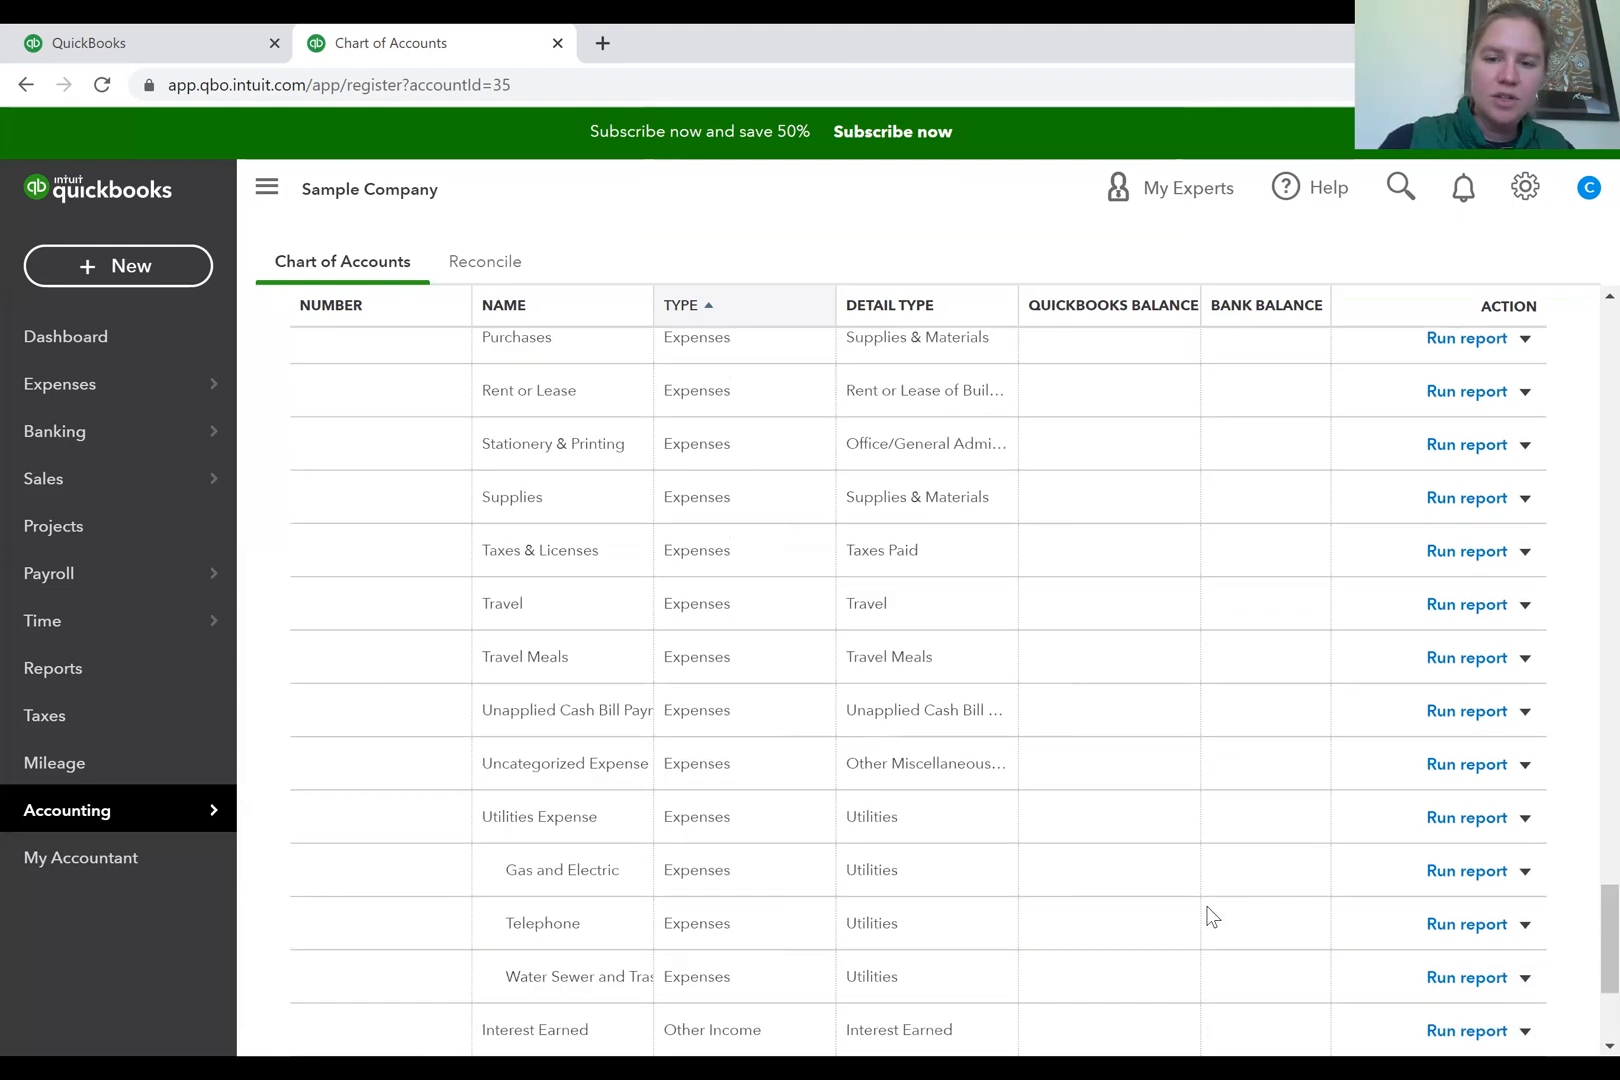
pyautogui.scroll(-20, 1212, 916)
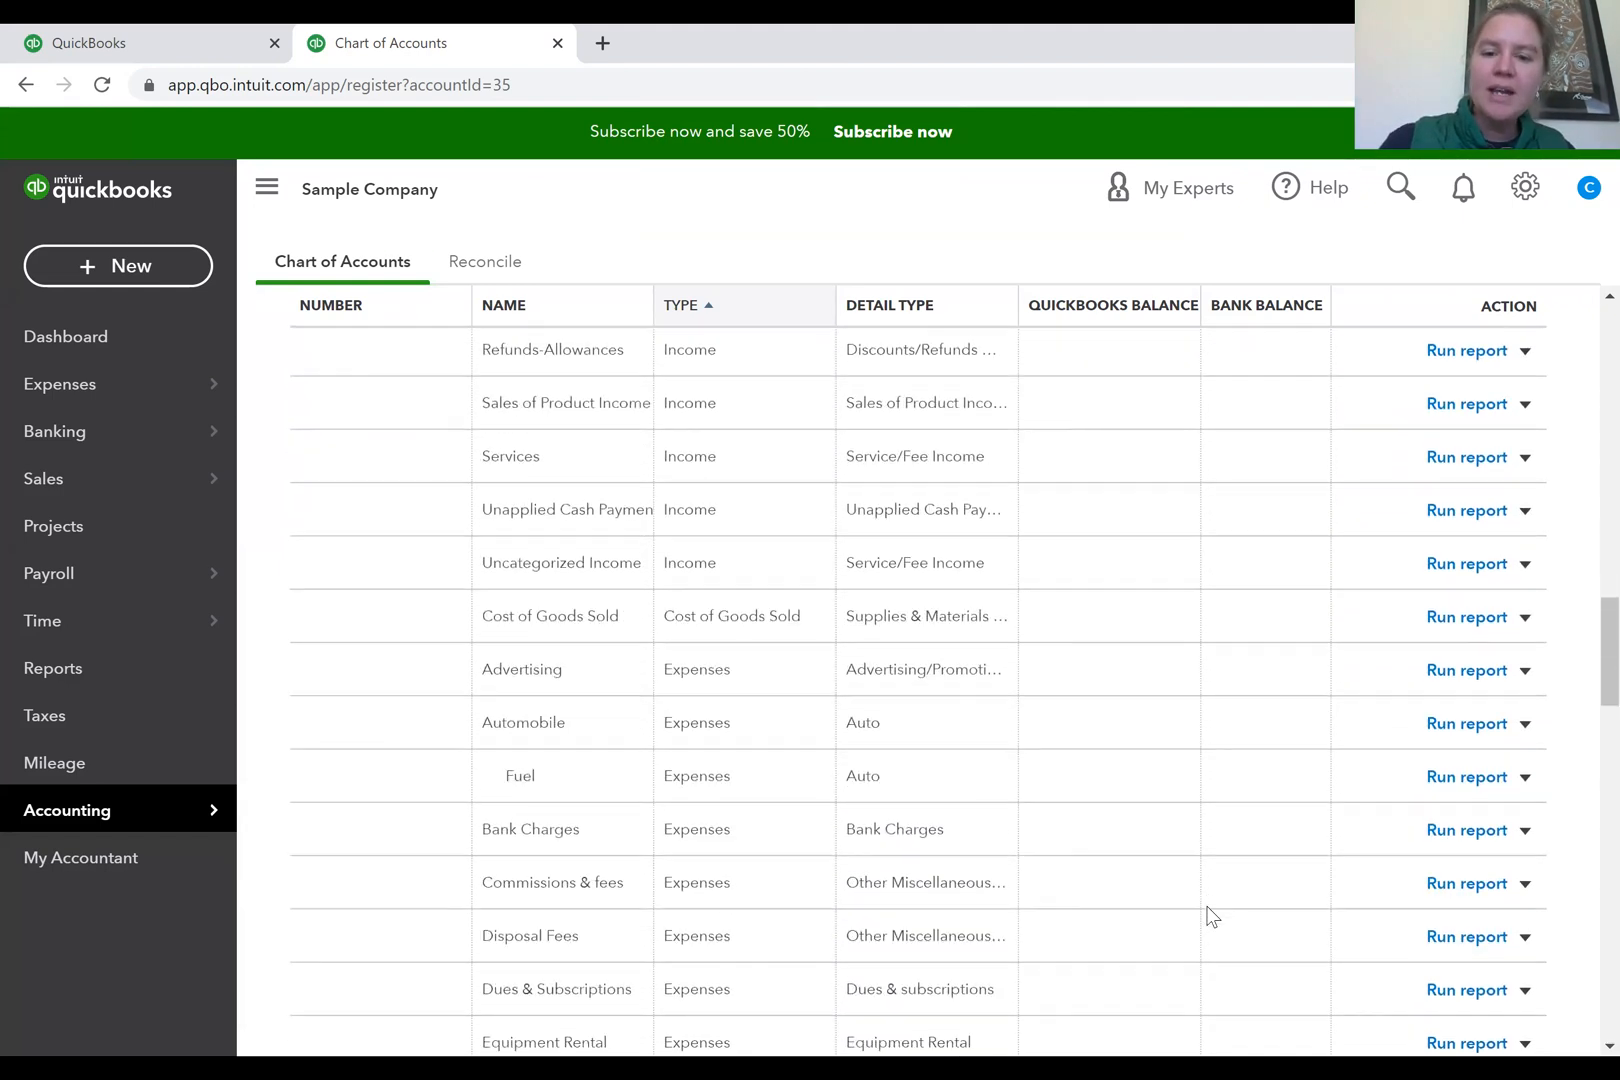
pyautogui.scroll(-1, 1212, 916)
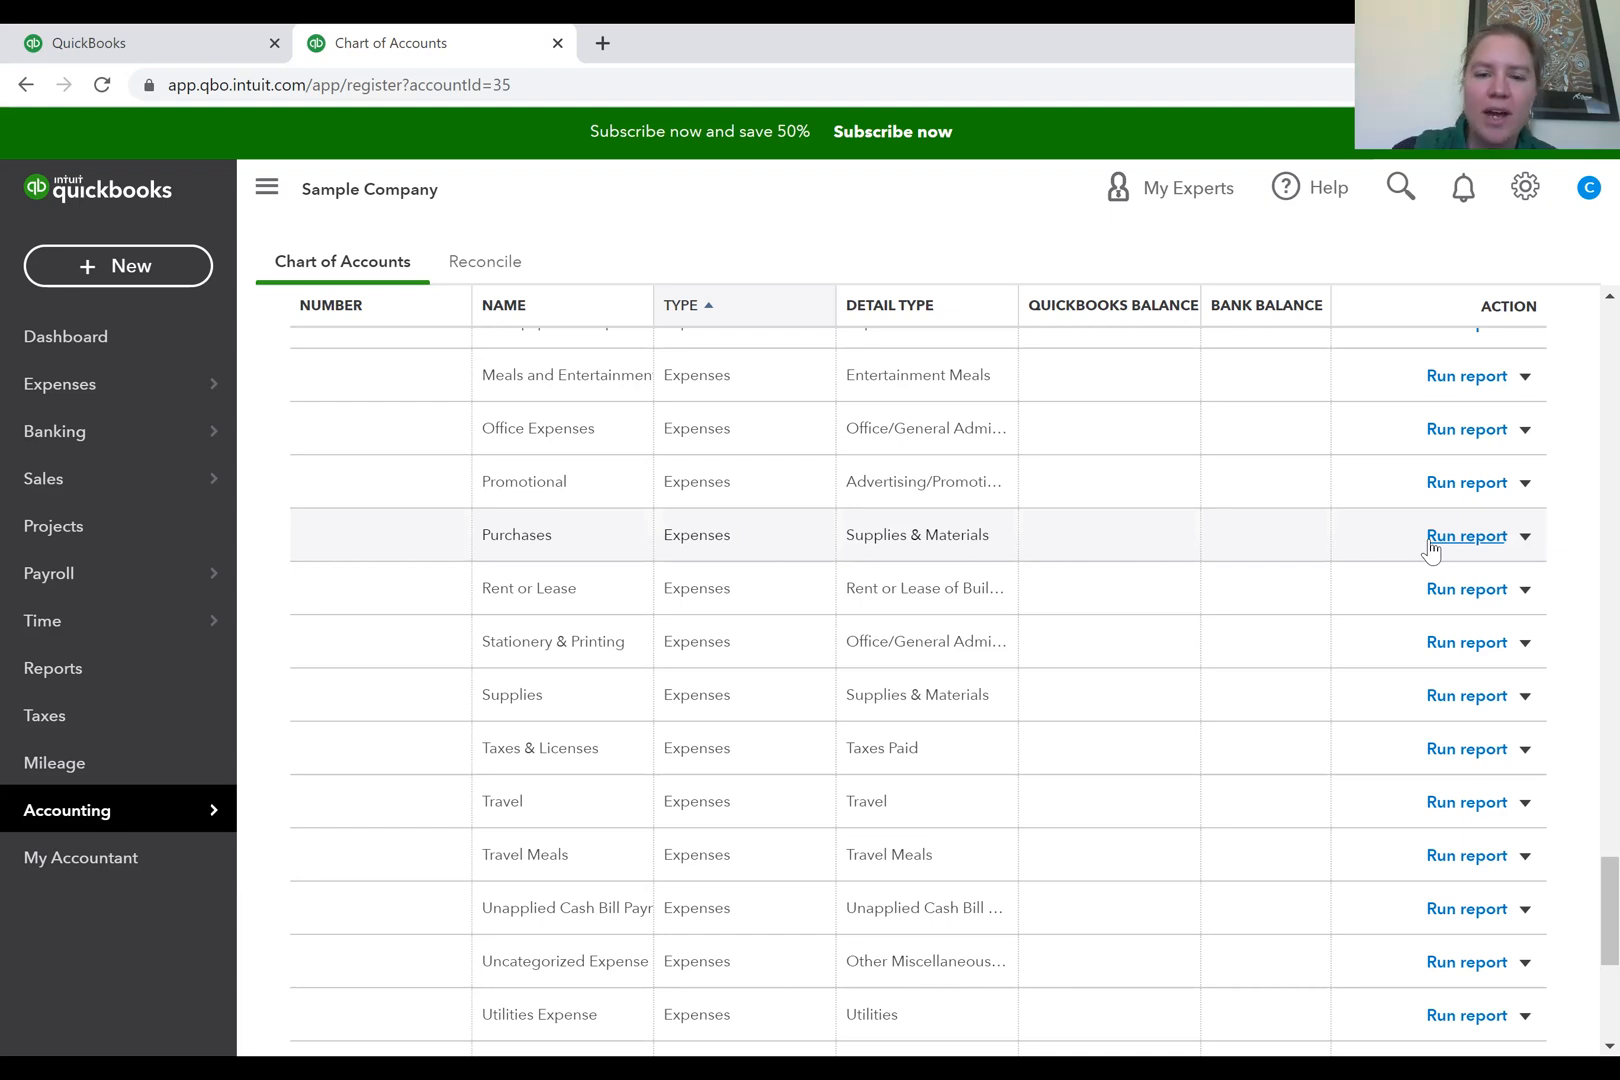
pyautogui.scroll(15, 1432, 550)
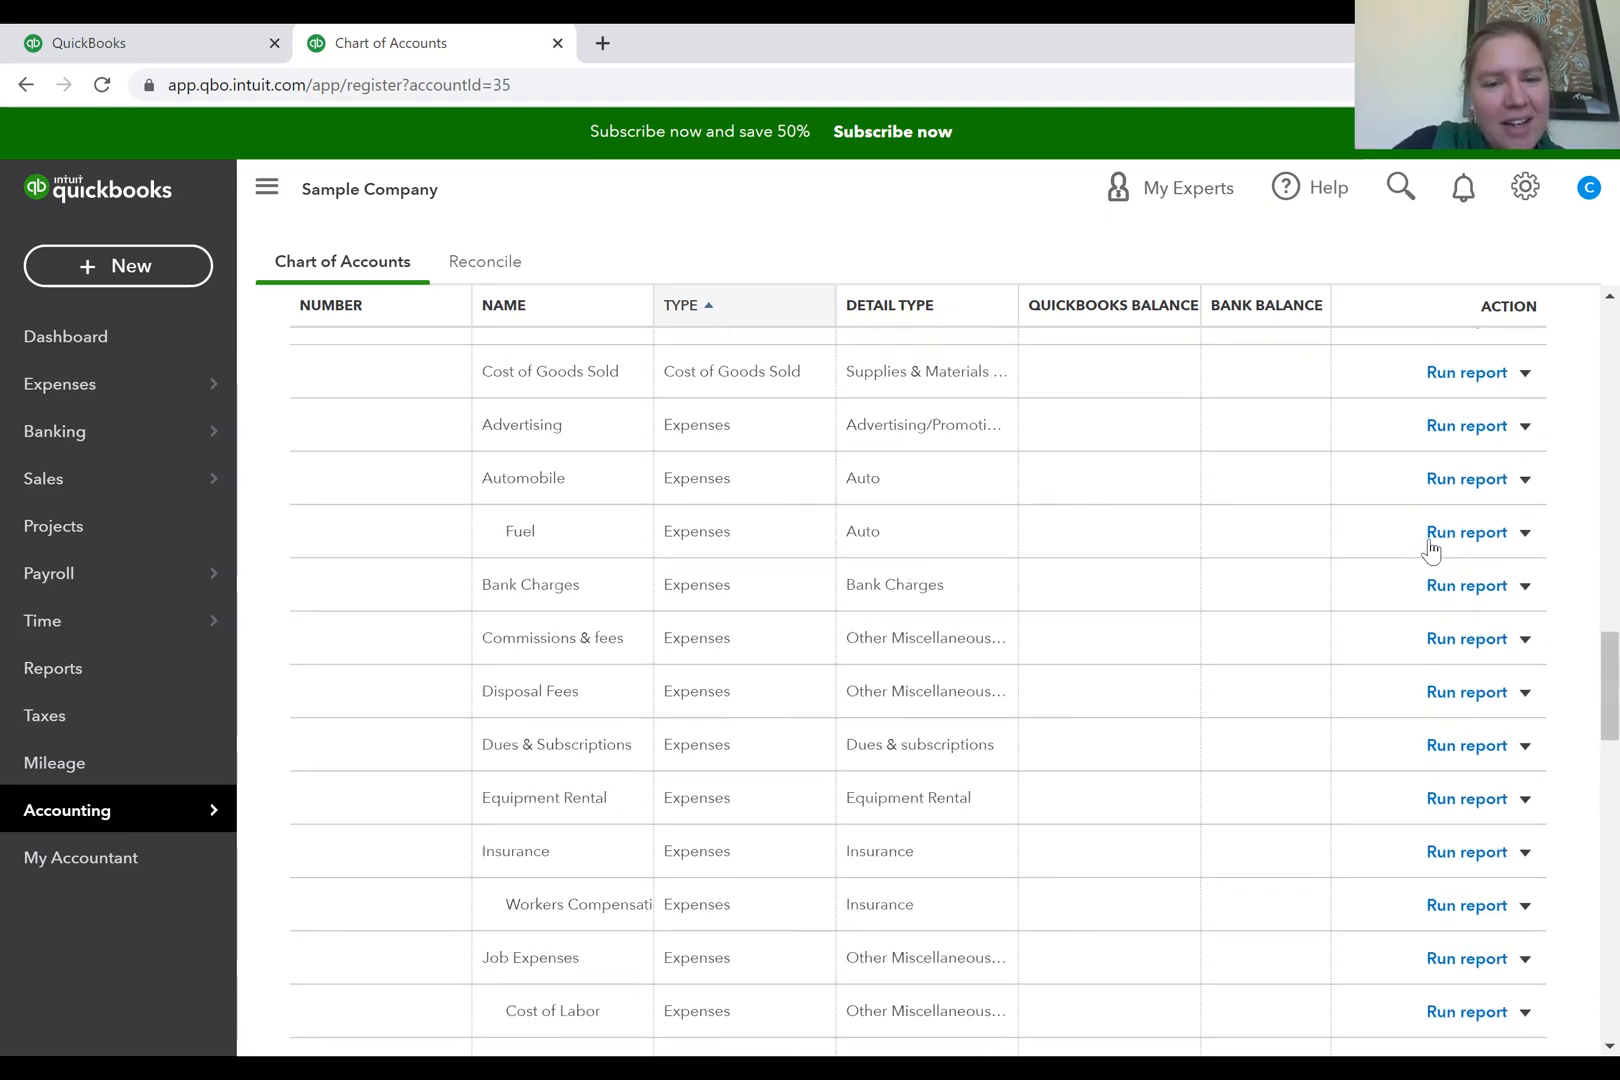
pyautogui.scroll(15, 1432, 550)
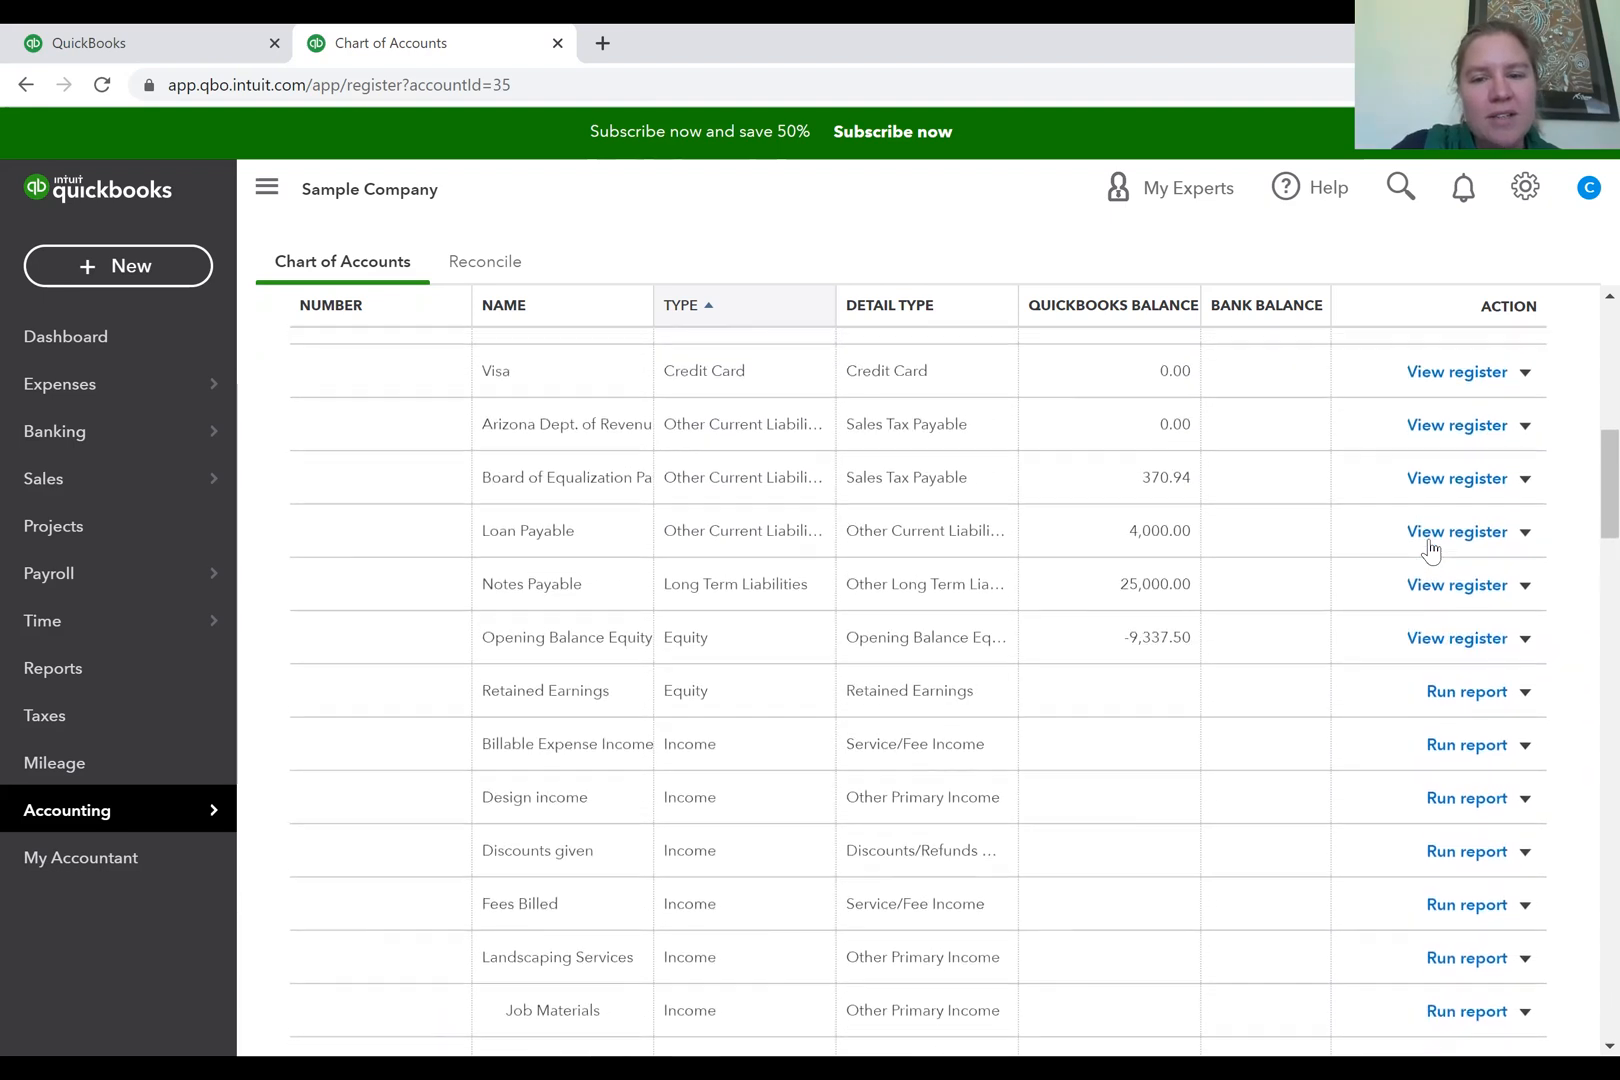
pyautogui.scroll(10, 1432, 550)
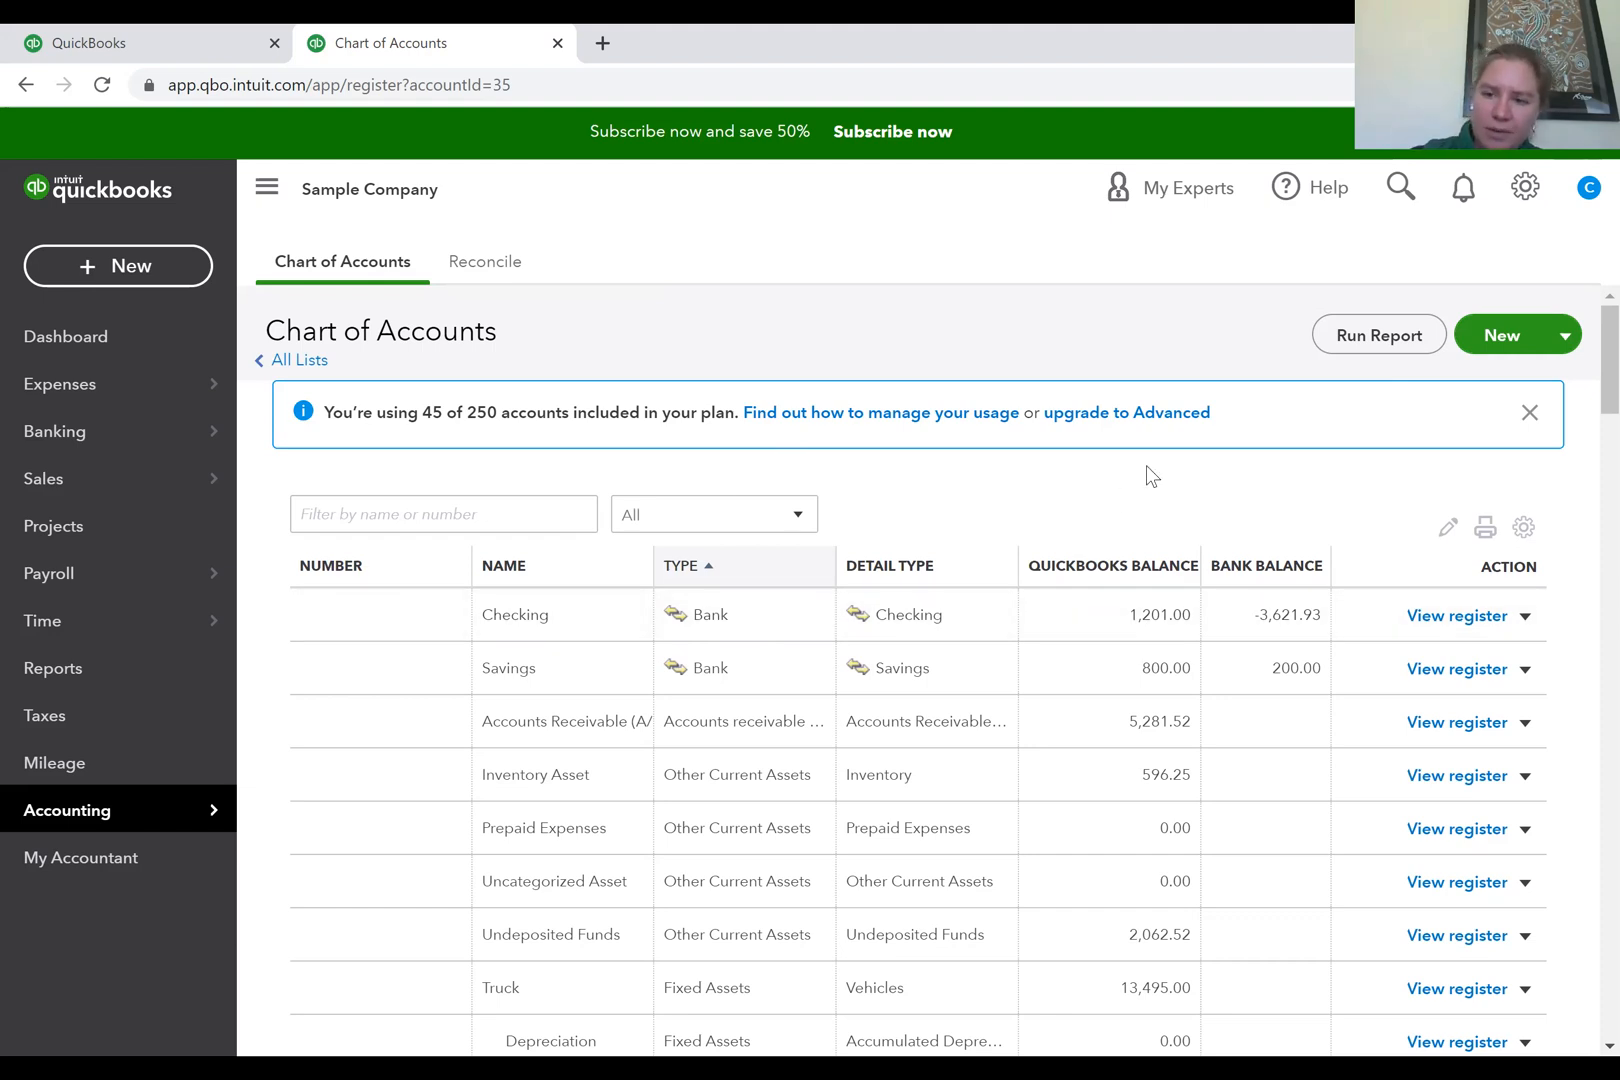
# Make the Water Sewer and Trash sub-account under Utilities Expense inactive and confirm the inactivation.
pyautogui.scroll(-1, 1147, 476)
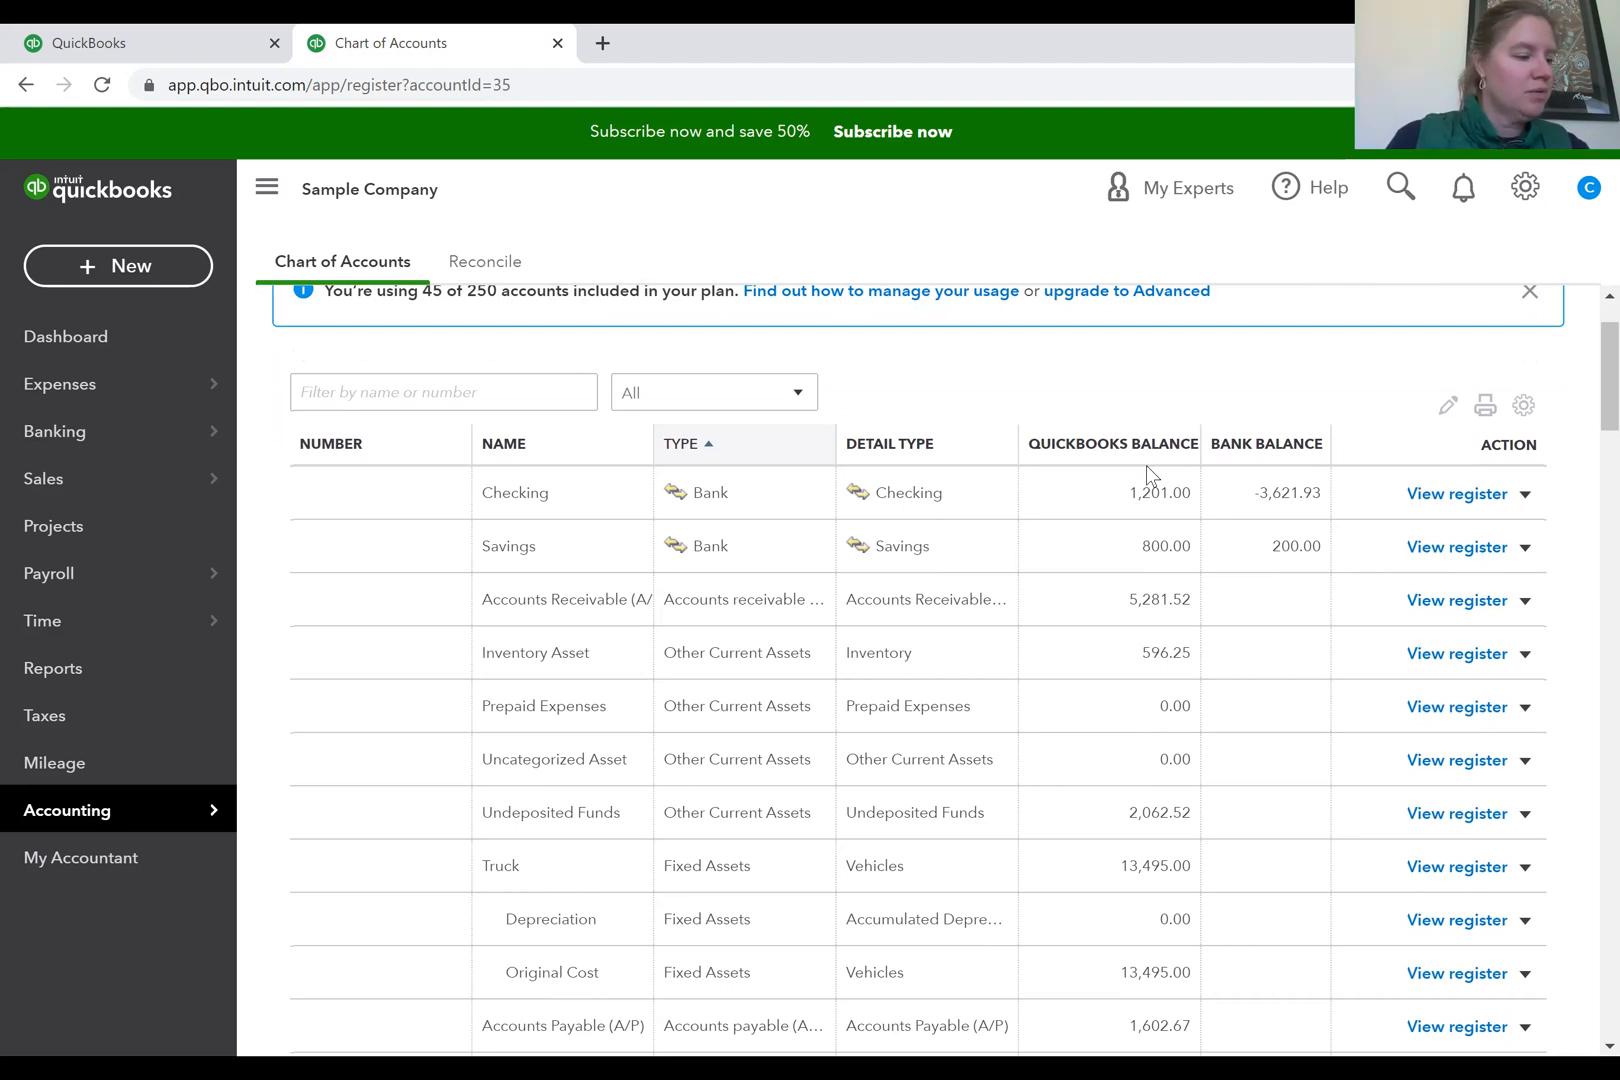
pyautogui.scroll(-20, 1147, 470)
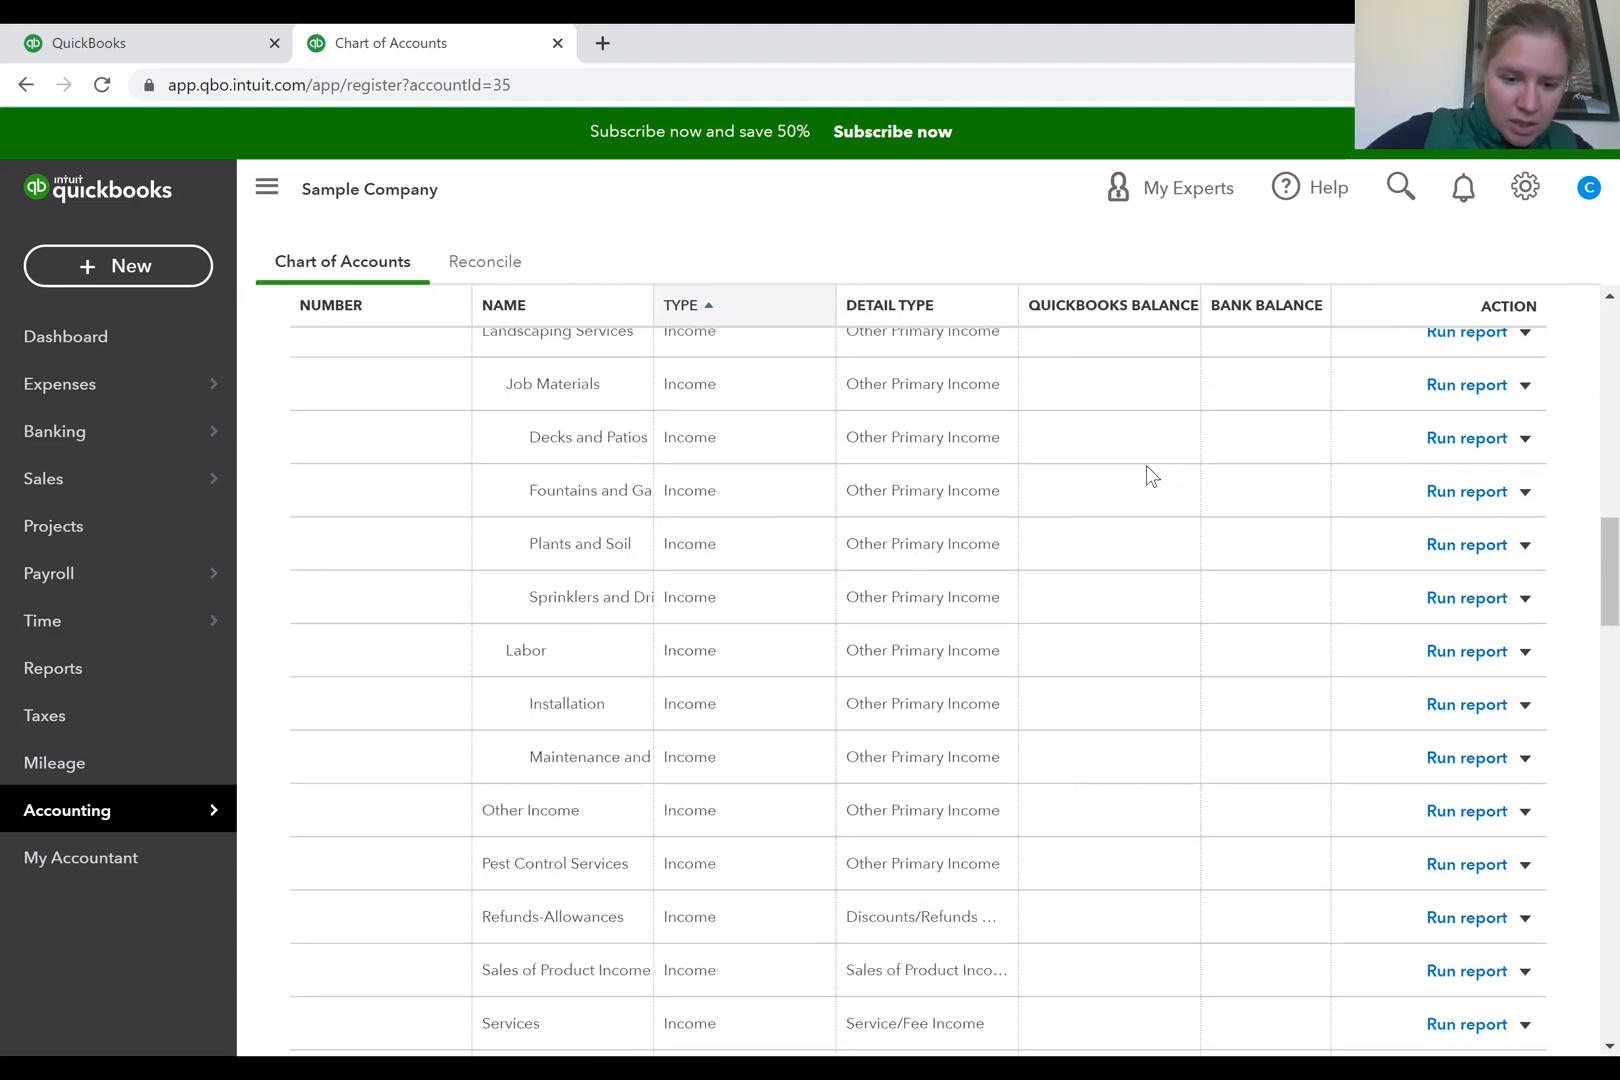
pyautogui.scroll(1, 1145, 464)
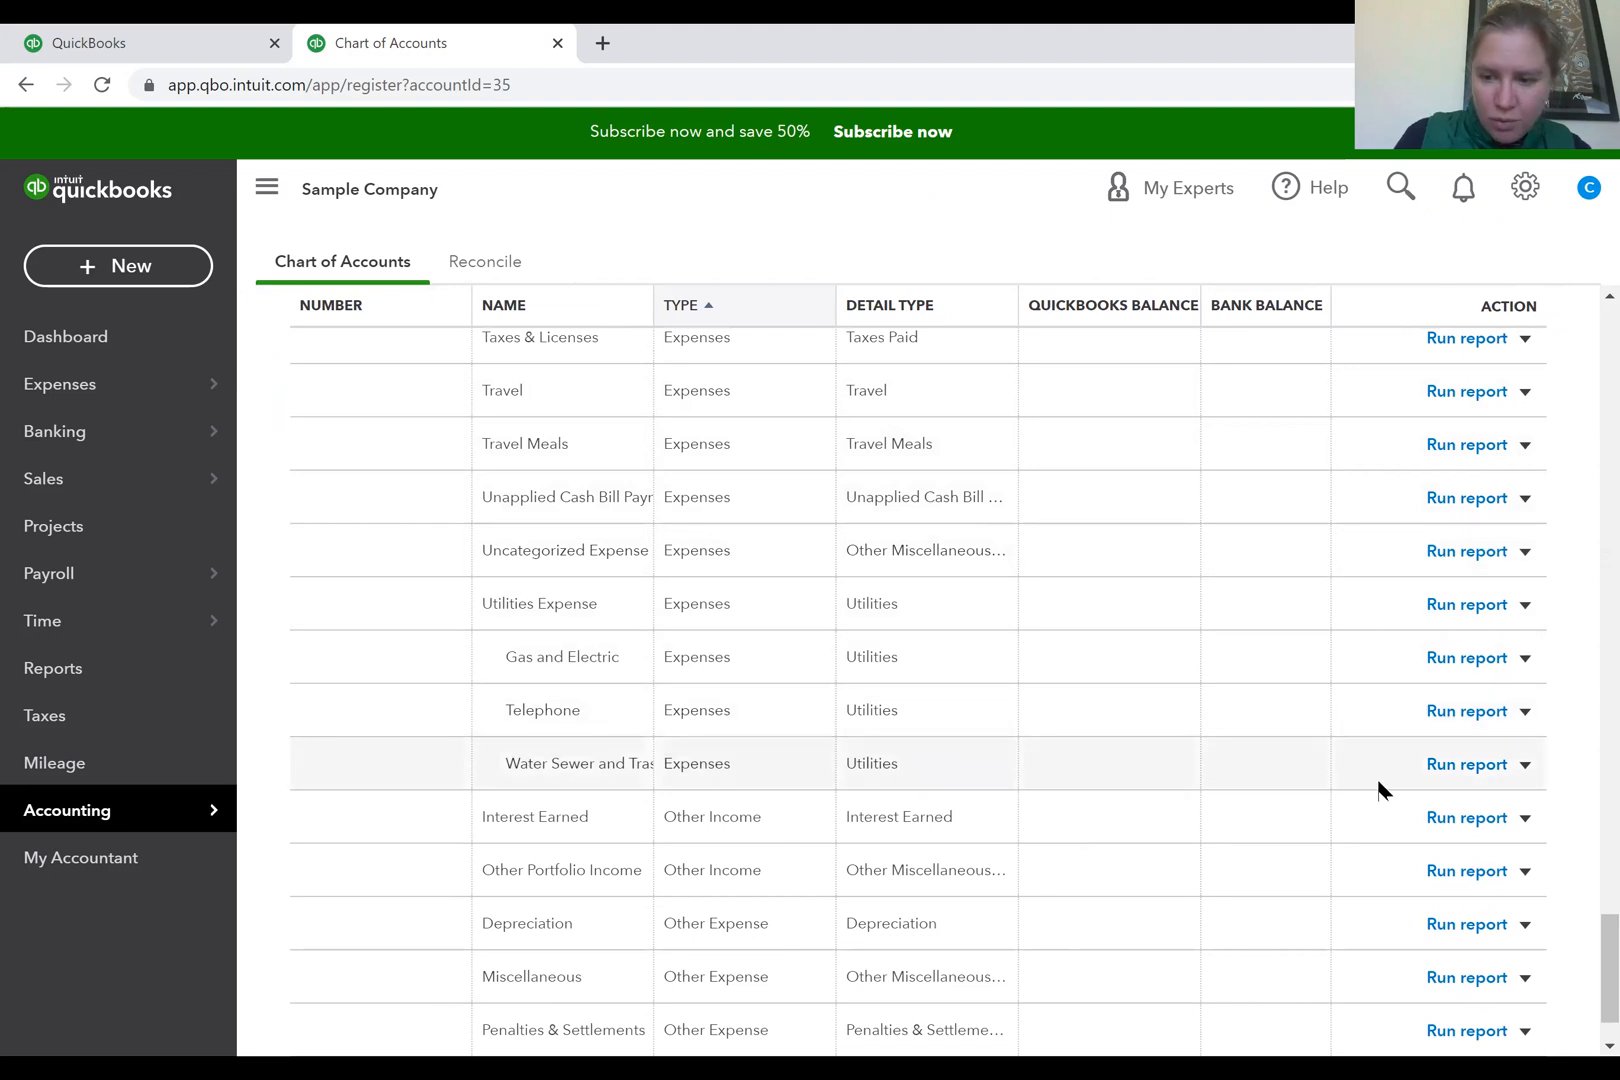
pyautogui.click(1525, 765)
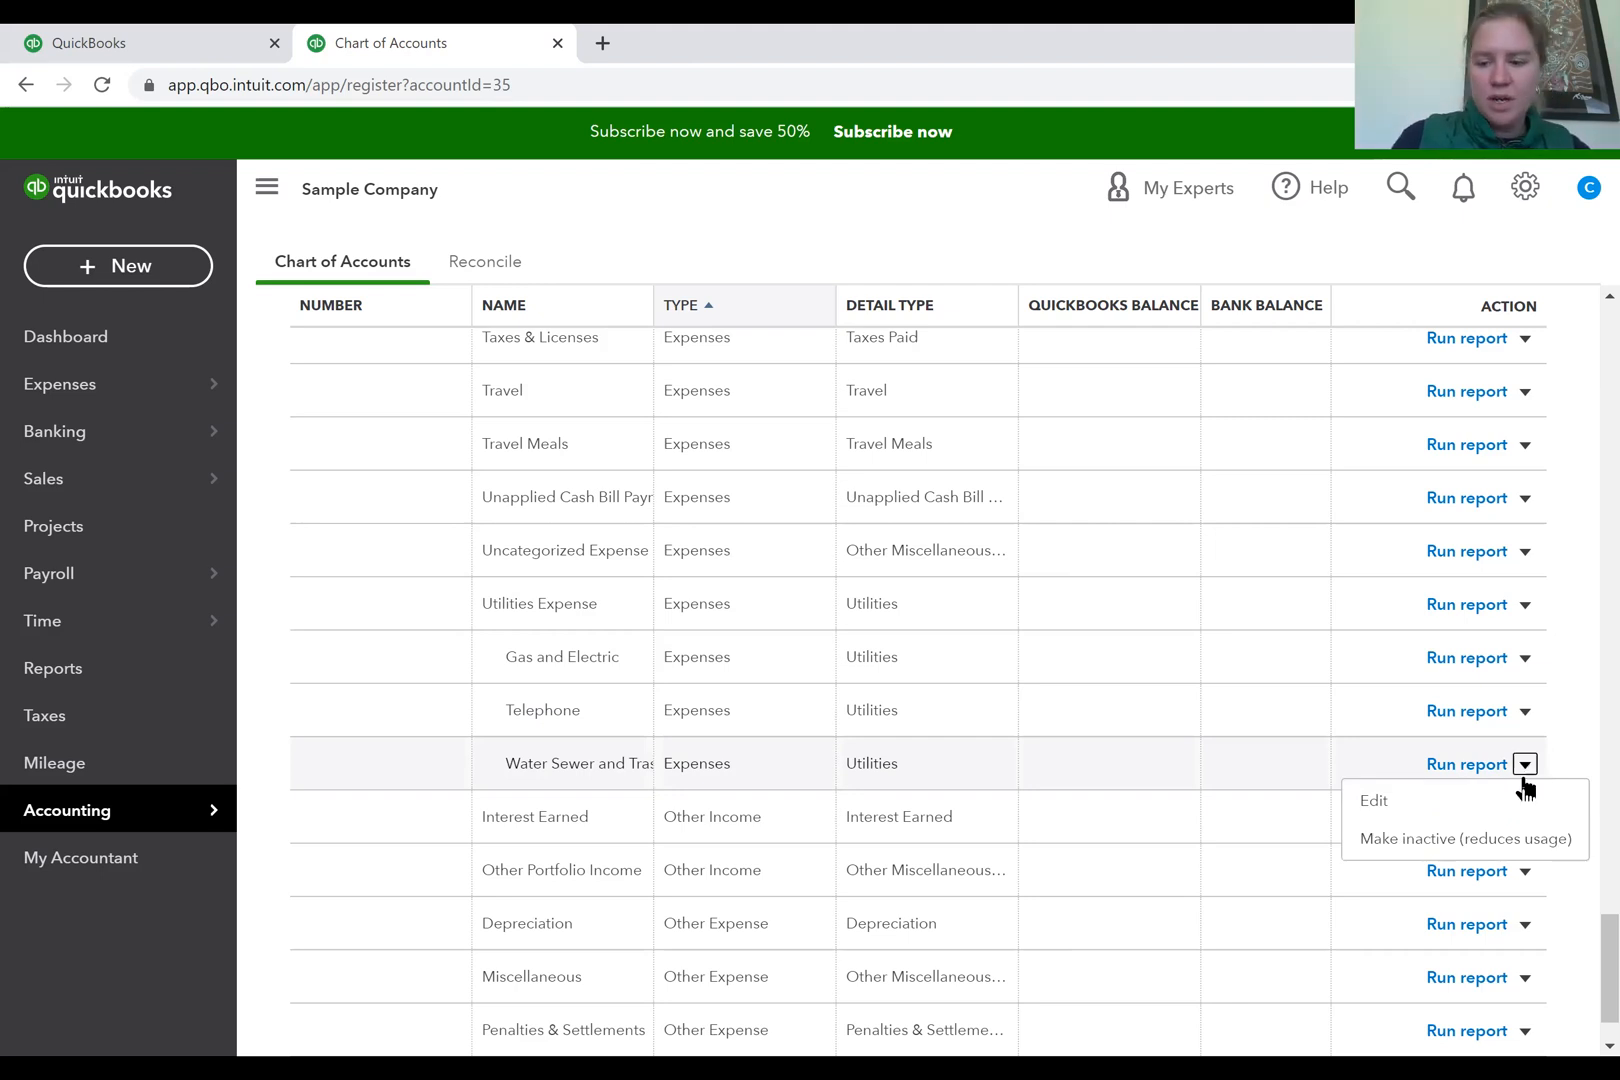
pyautogui.click(1508, 843)
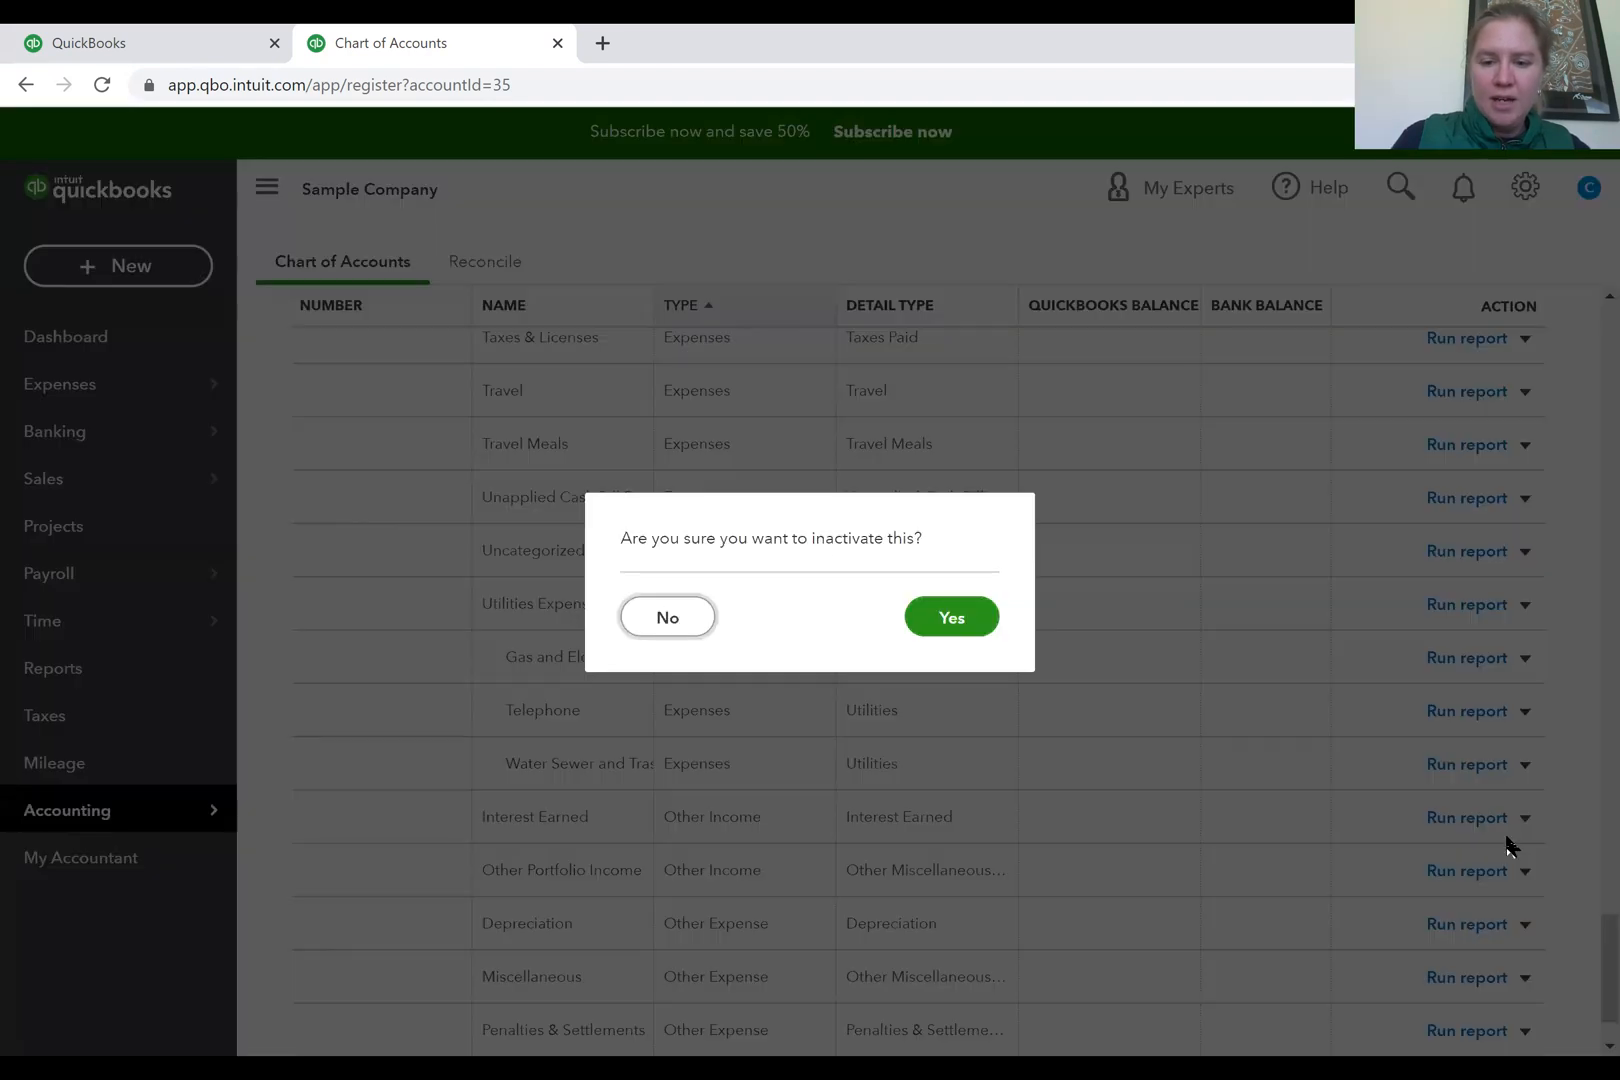
pyautogui.click(956, 620)
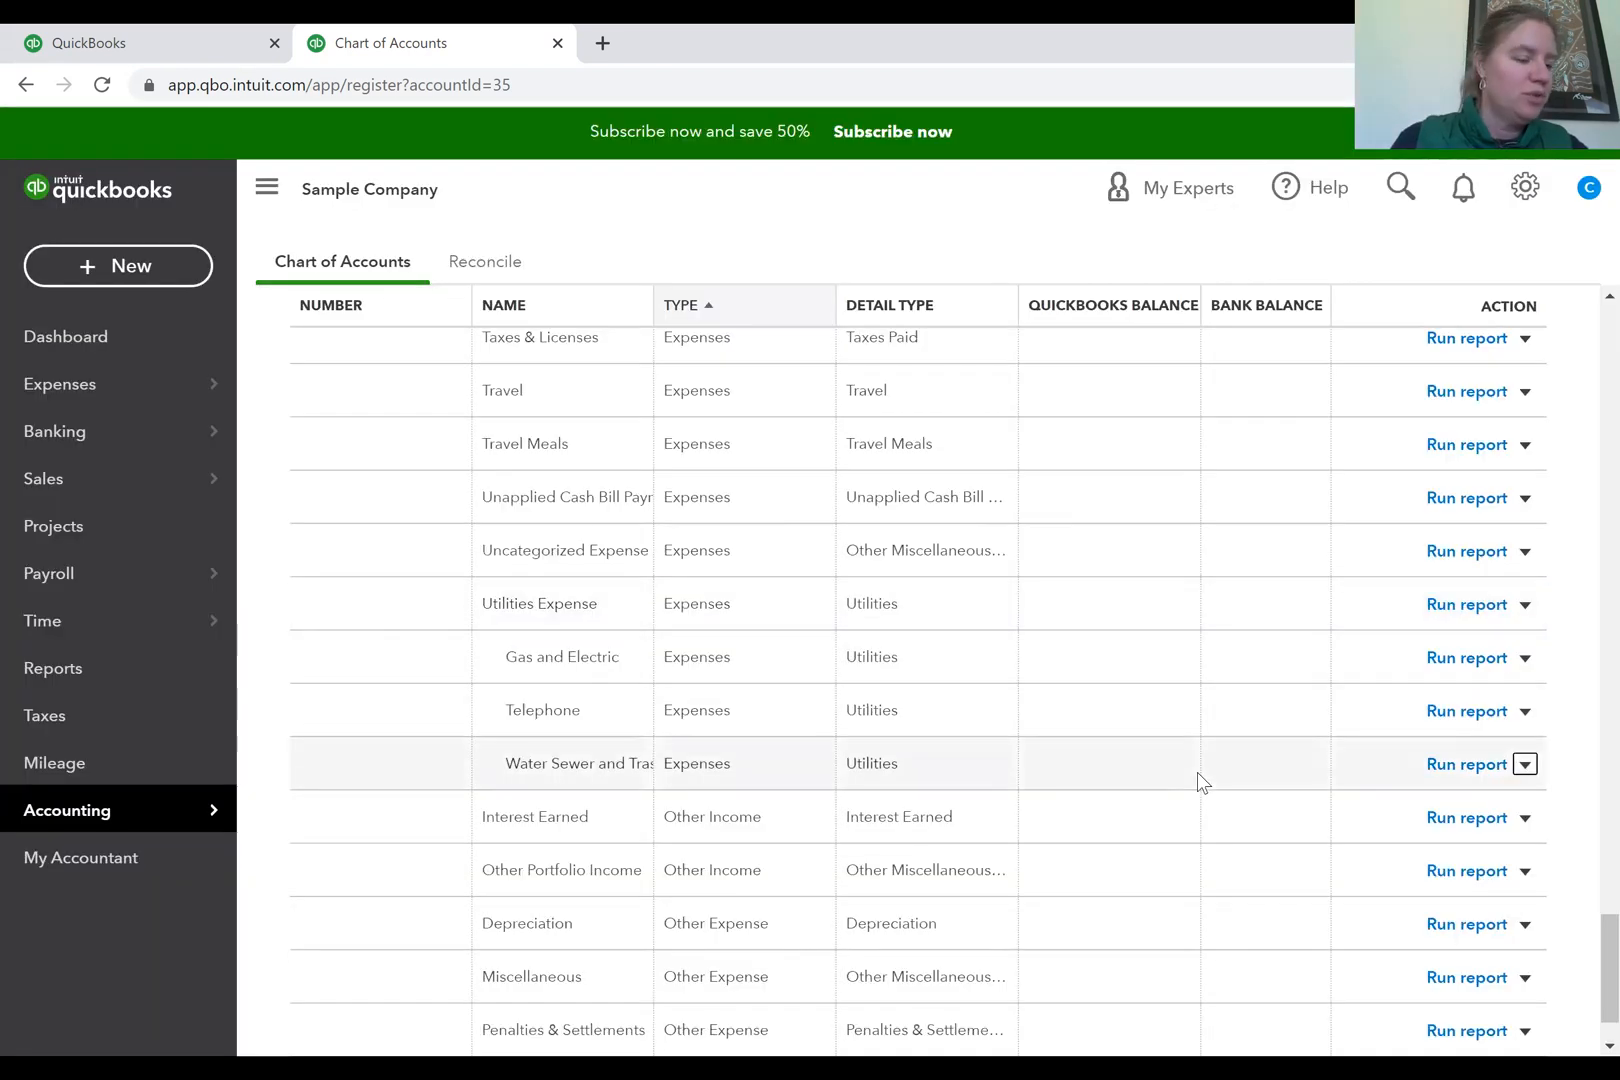
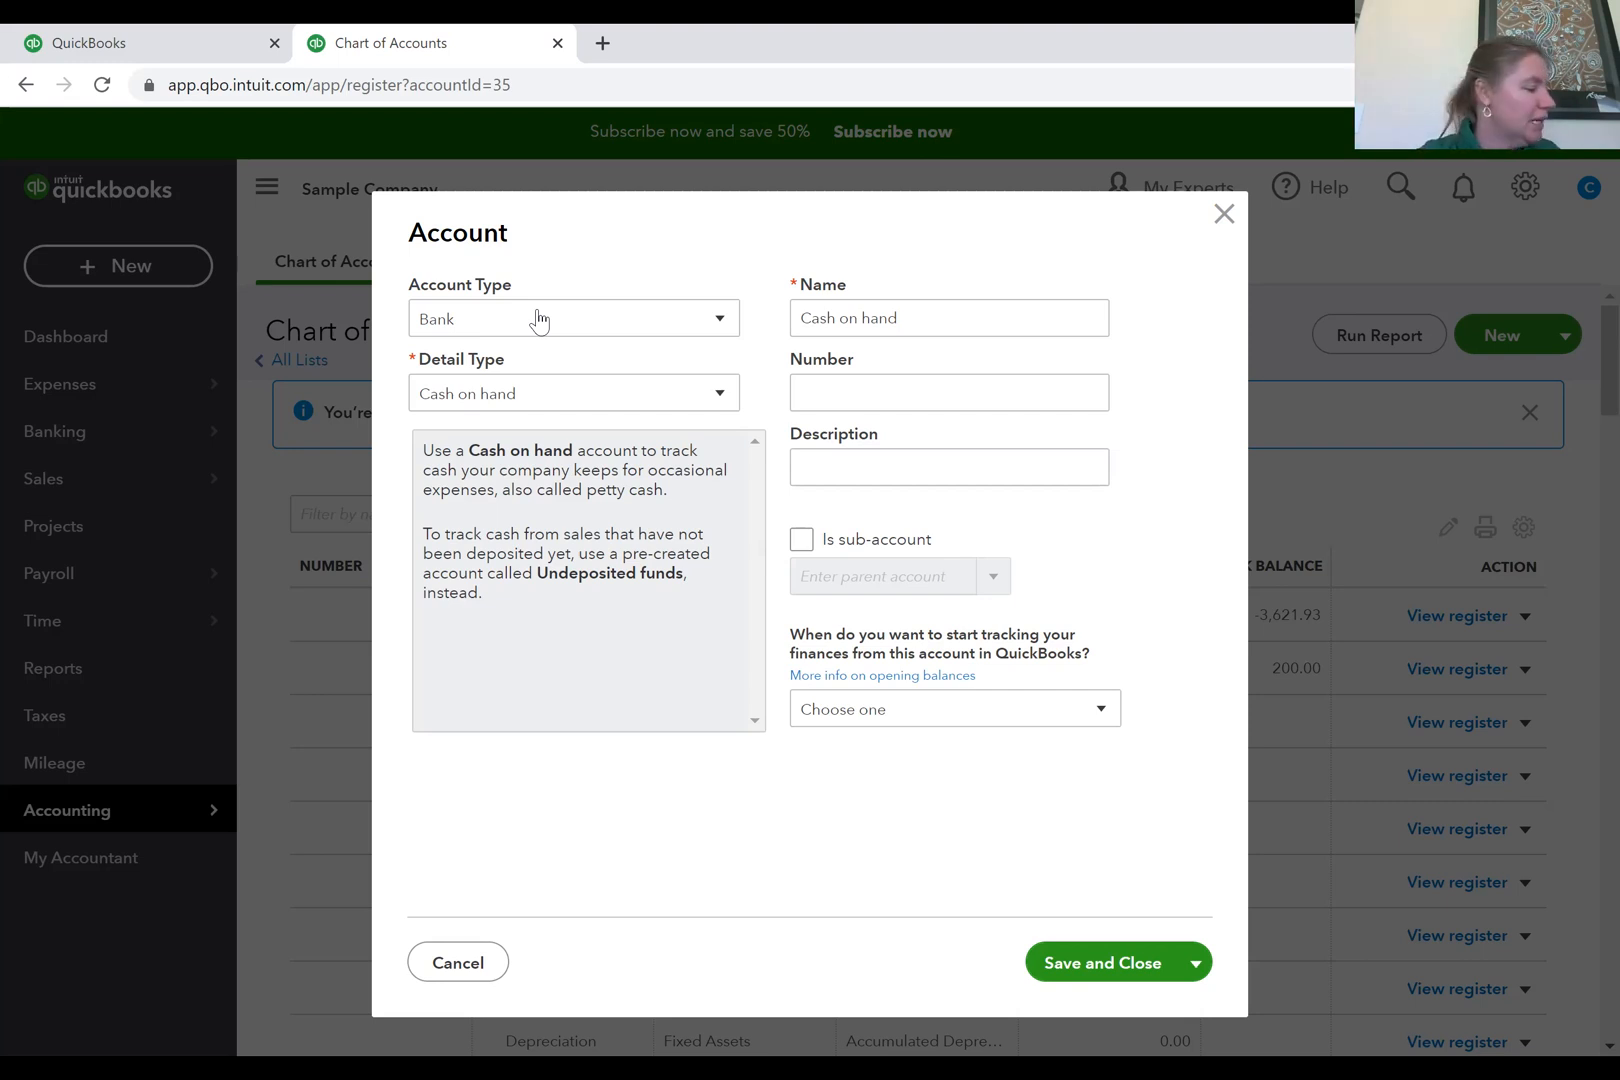
# Try to save a new Bank account with detail type Checking under the default name, and close the form.
pyautogui.click(550, 395)
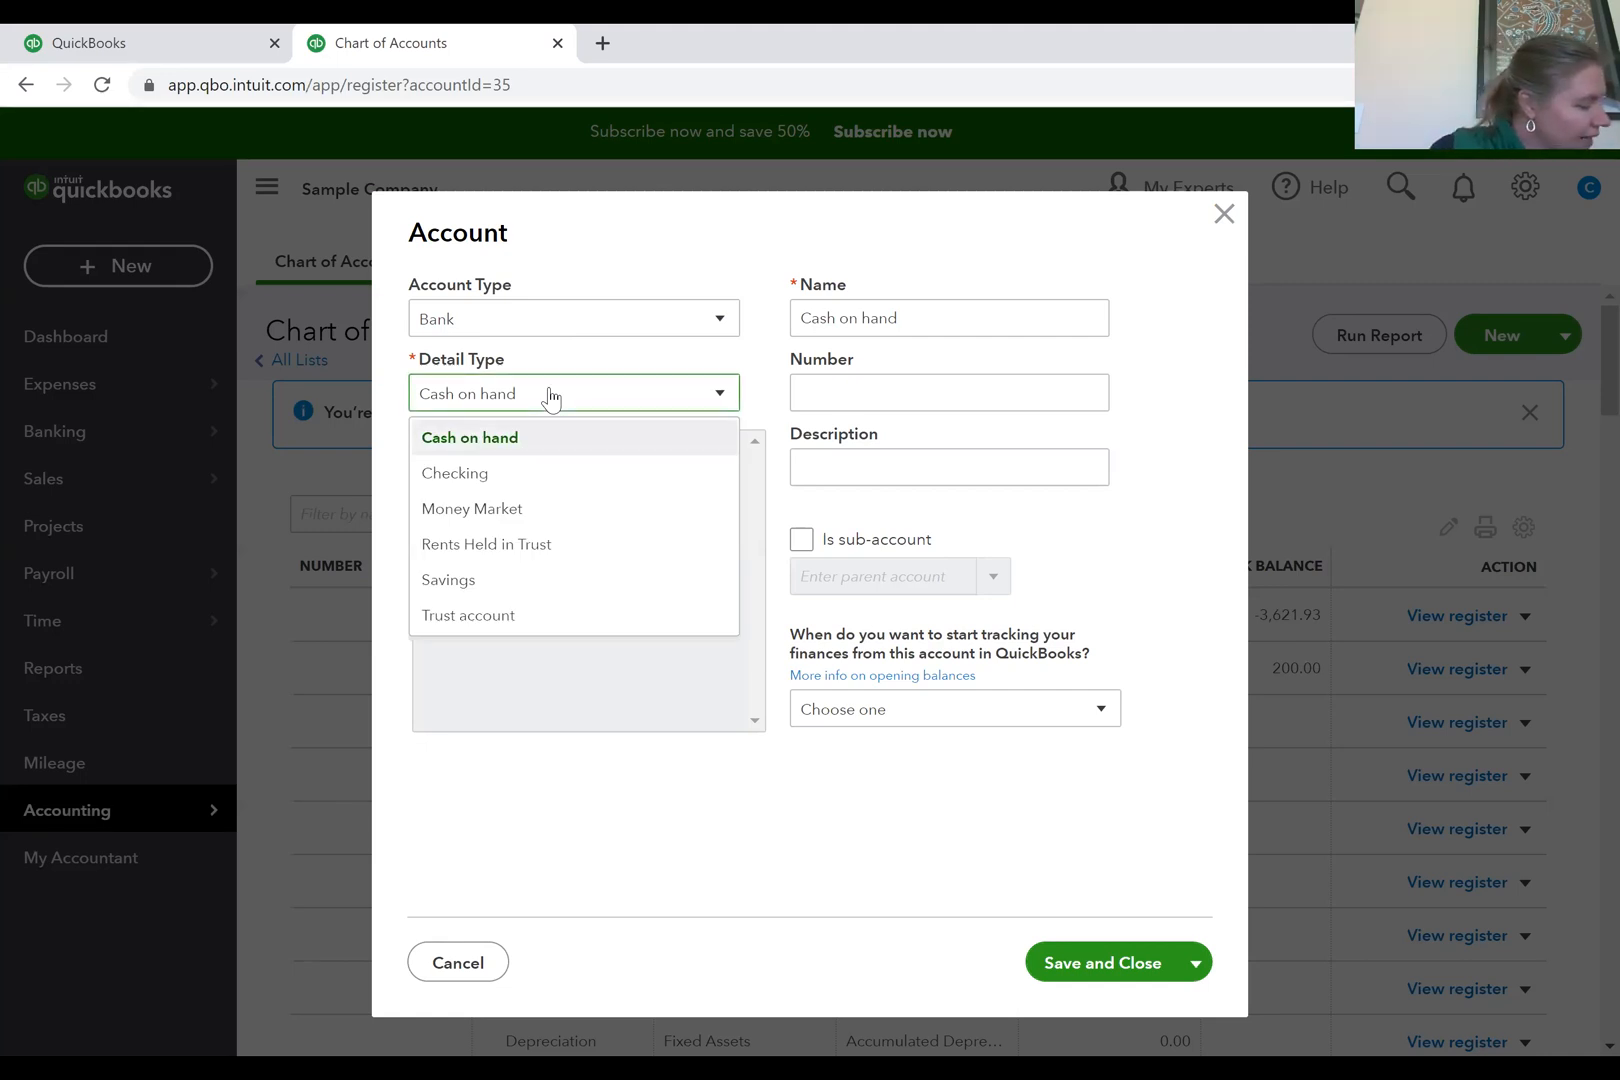
pyautogui.click(553, 474)
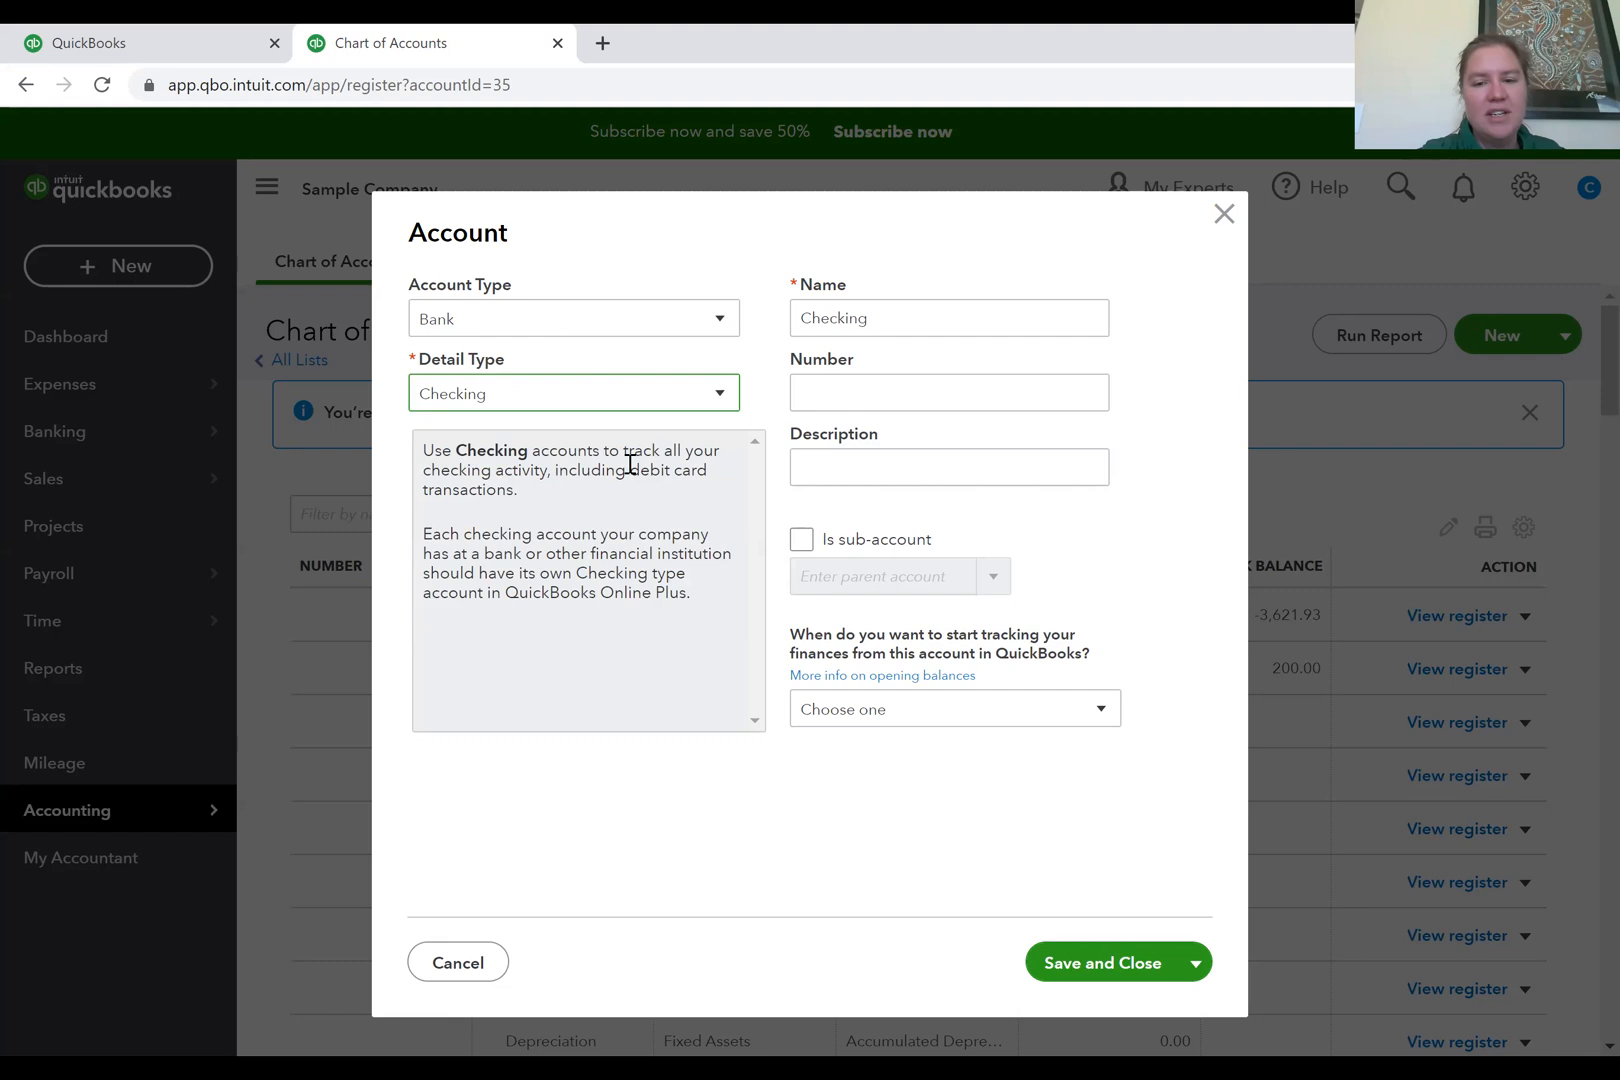
pyautogui.doubleClick(911, 326)
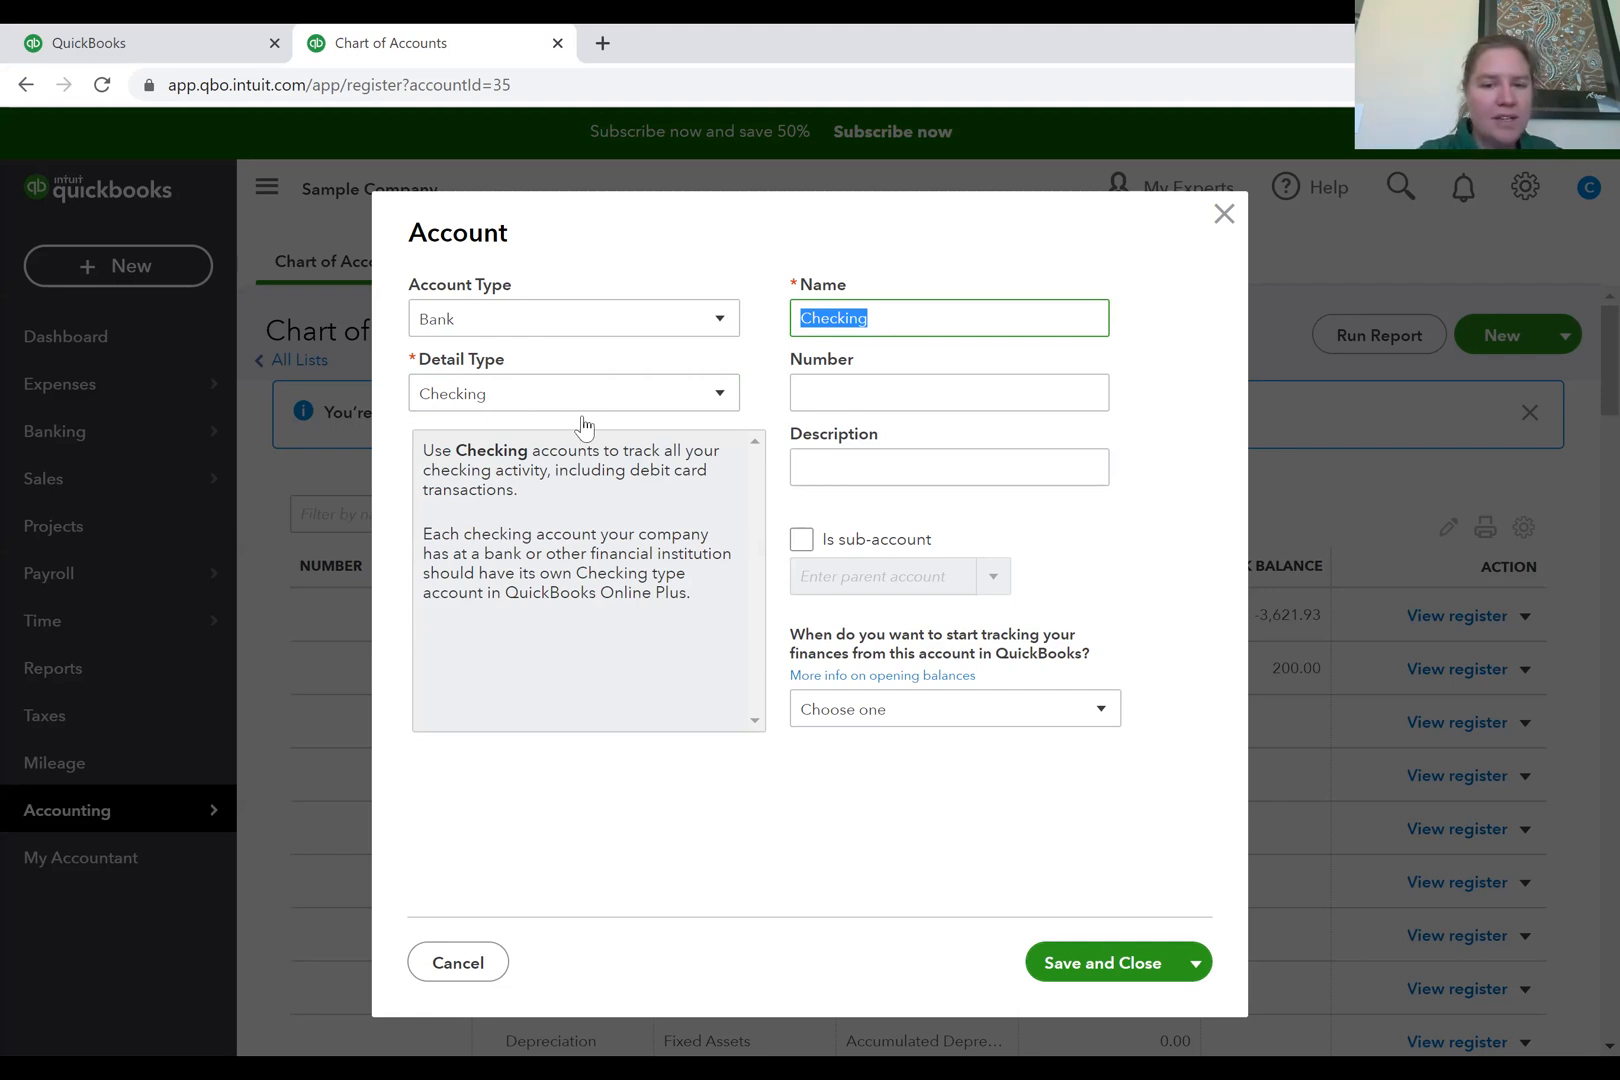
pyautogui.click(935, 468)
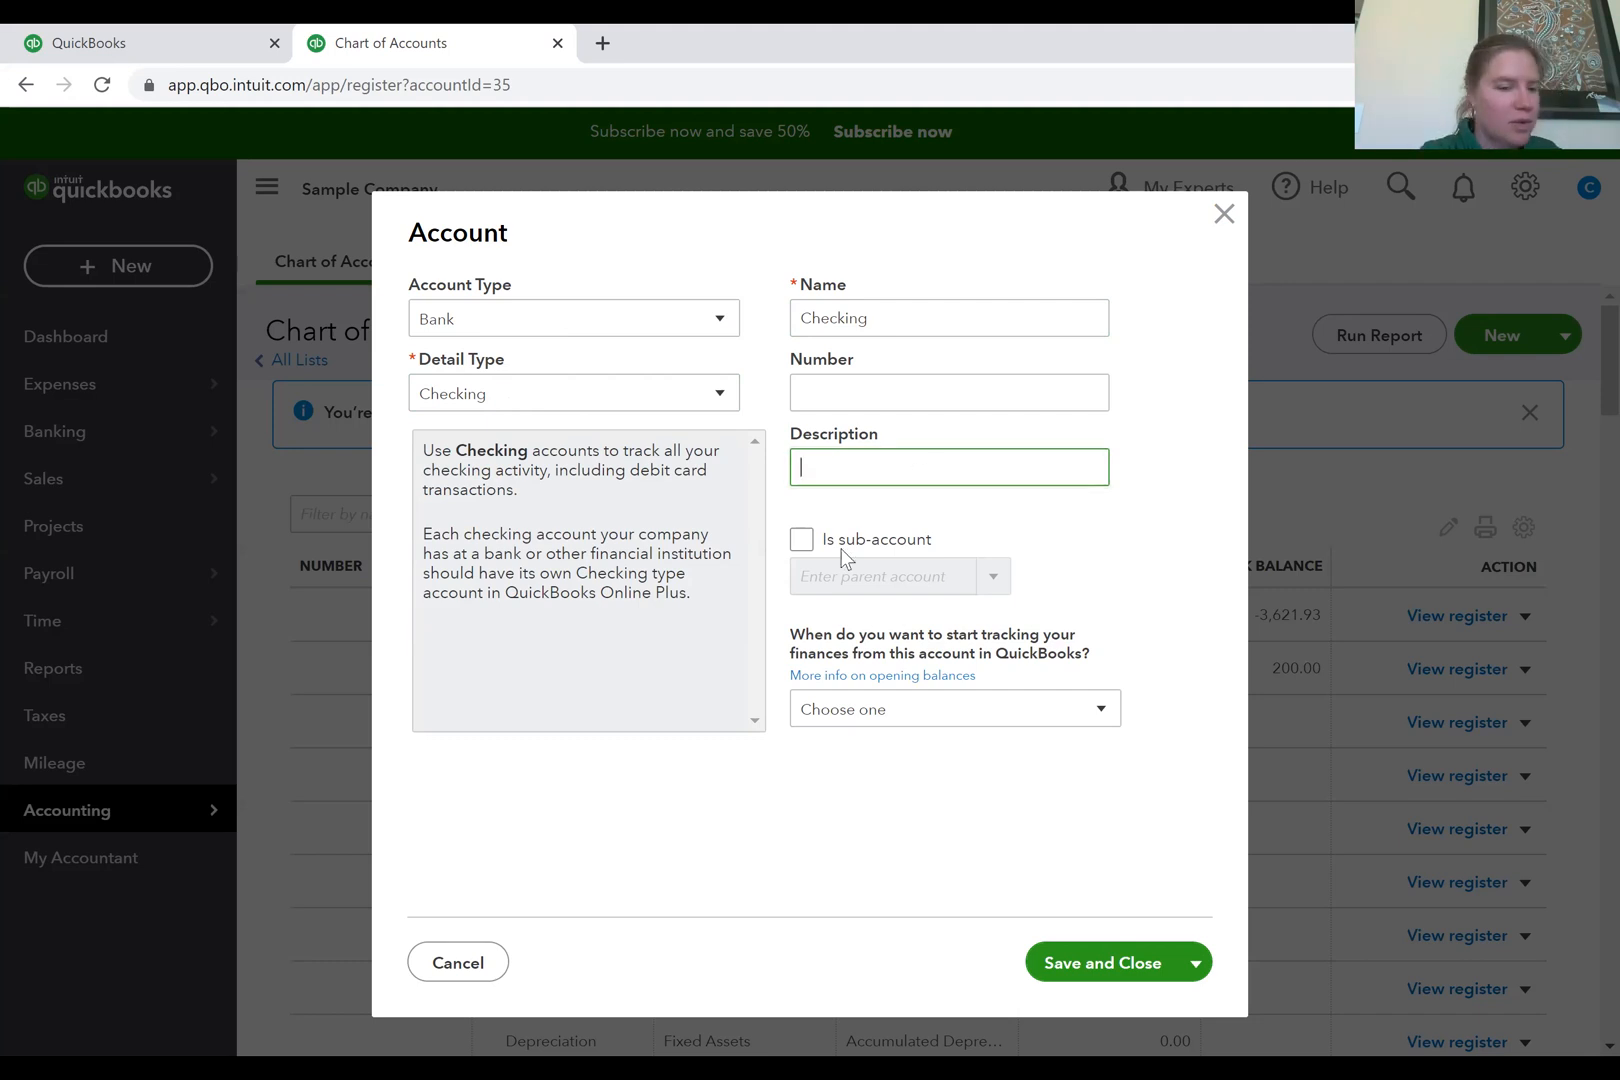
pyautogui.click(1121, 958)
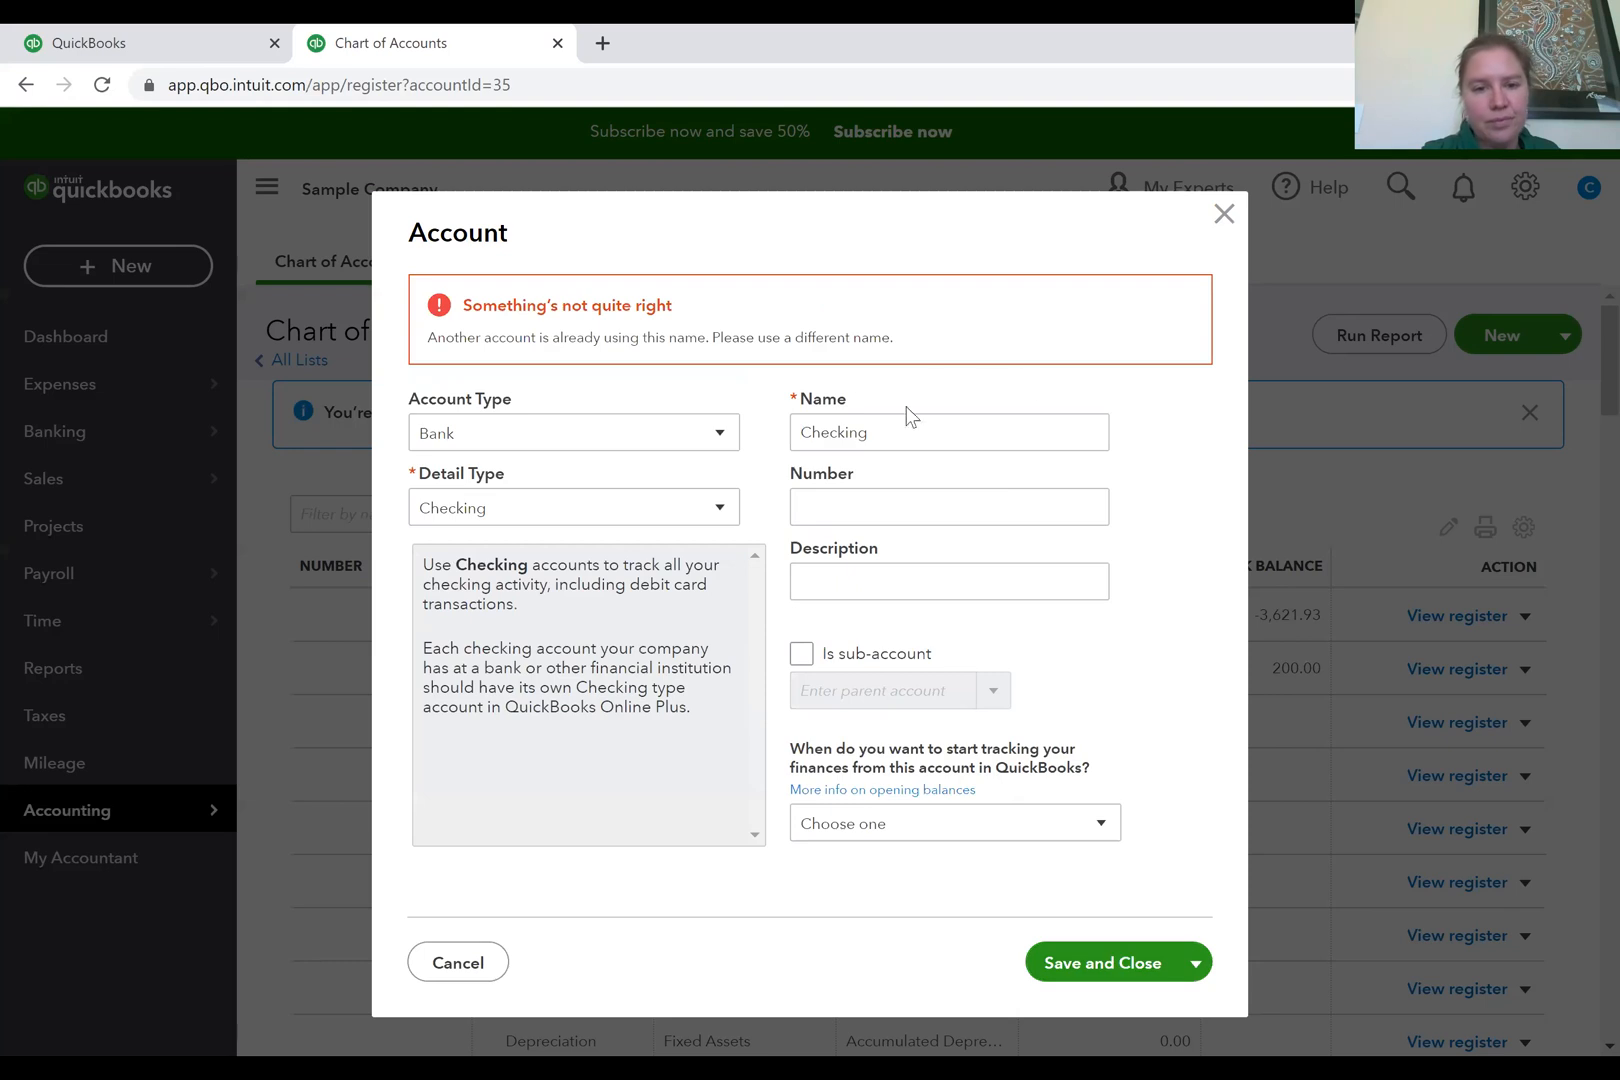
pyautogui.click(1223, 215)
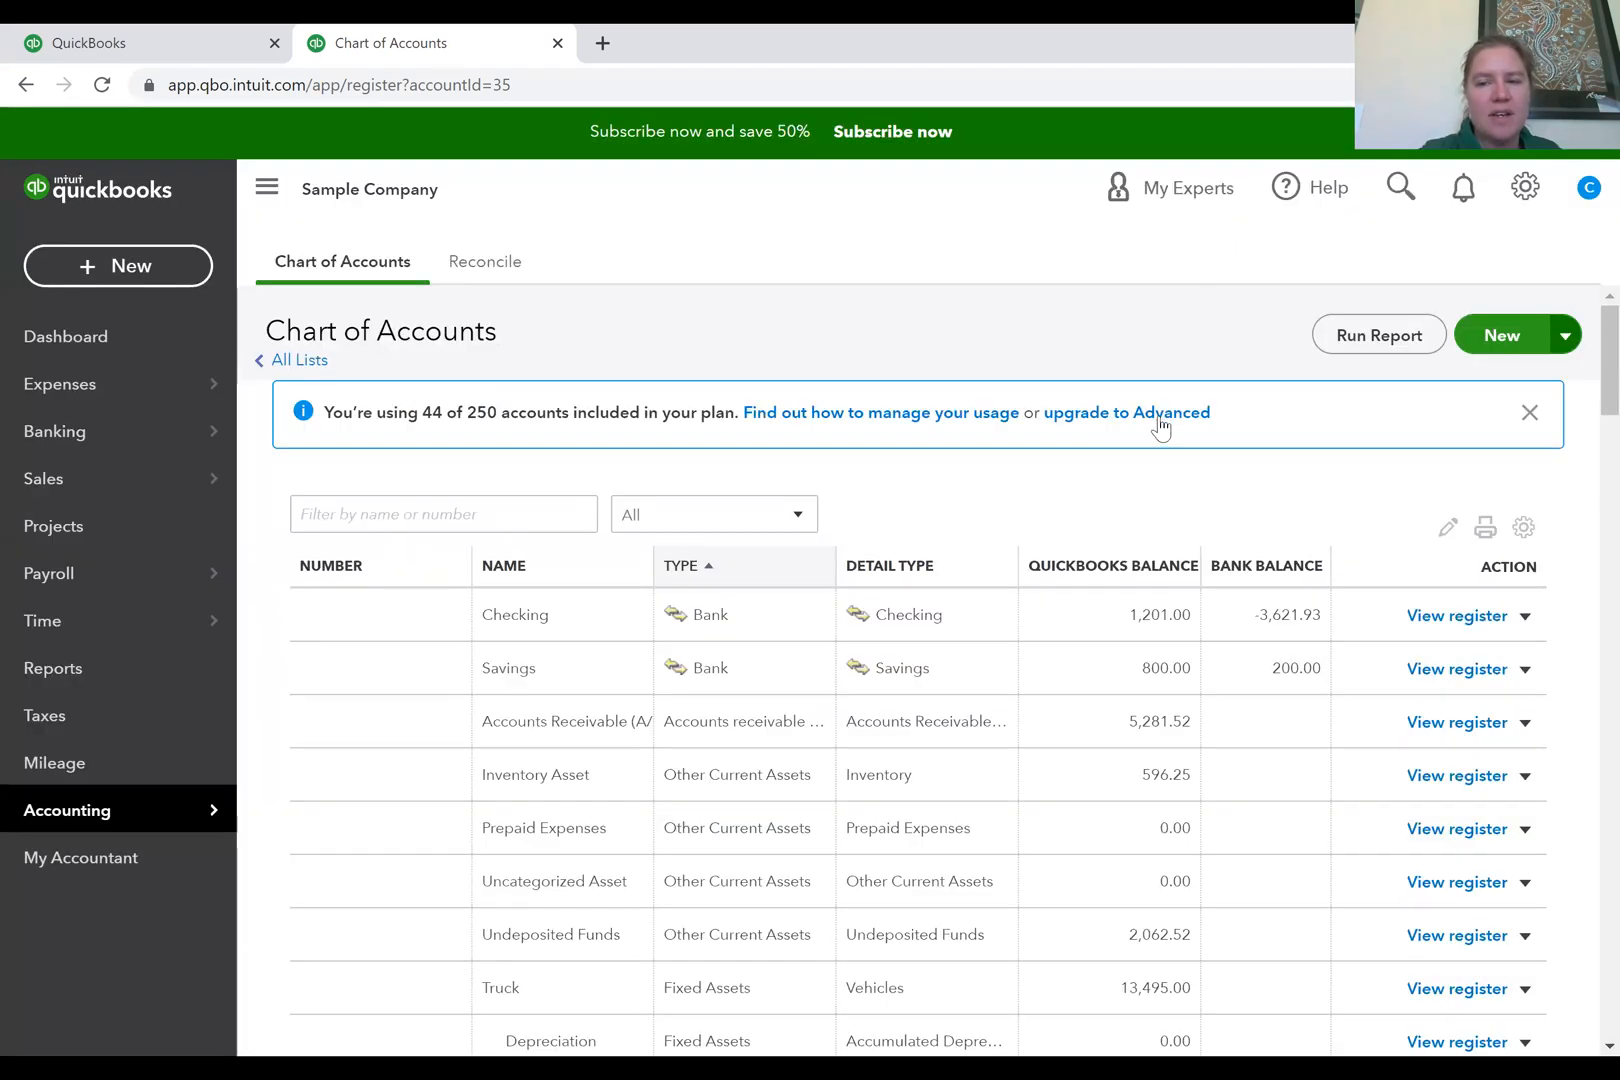
pyautogui.click(1515, 342)
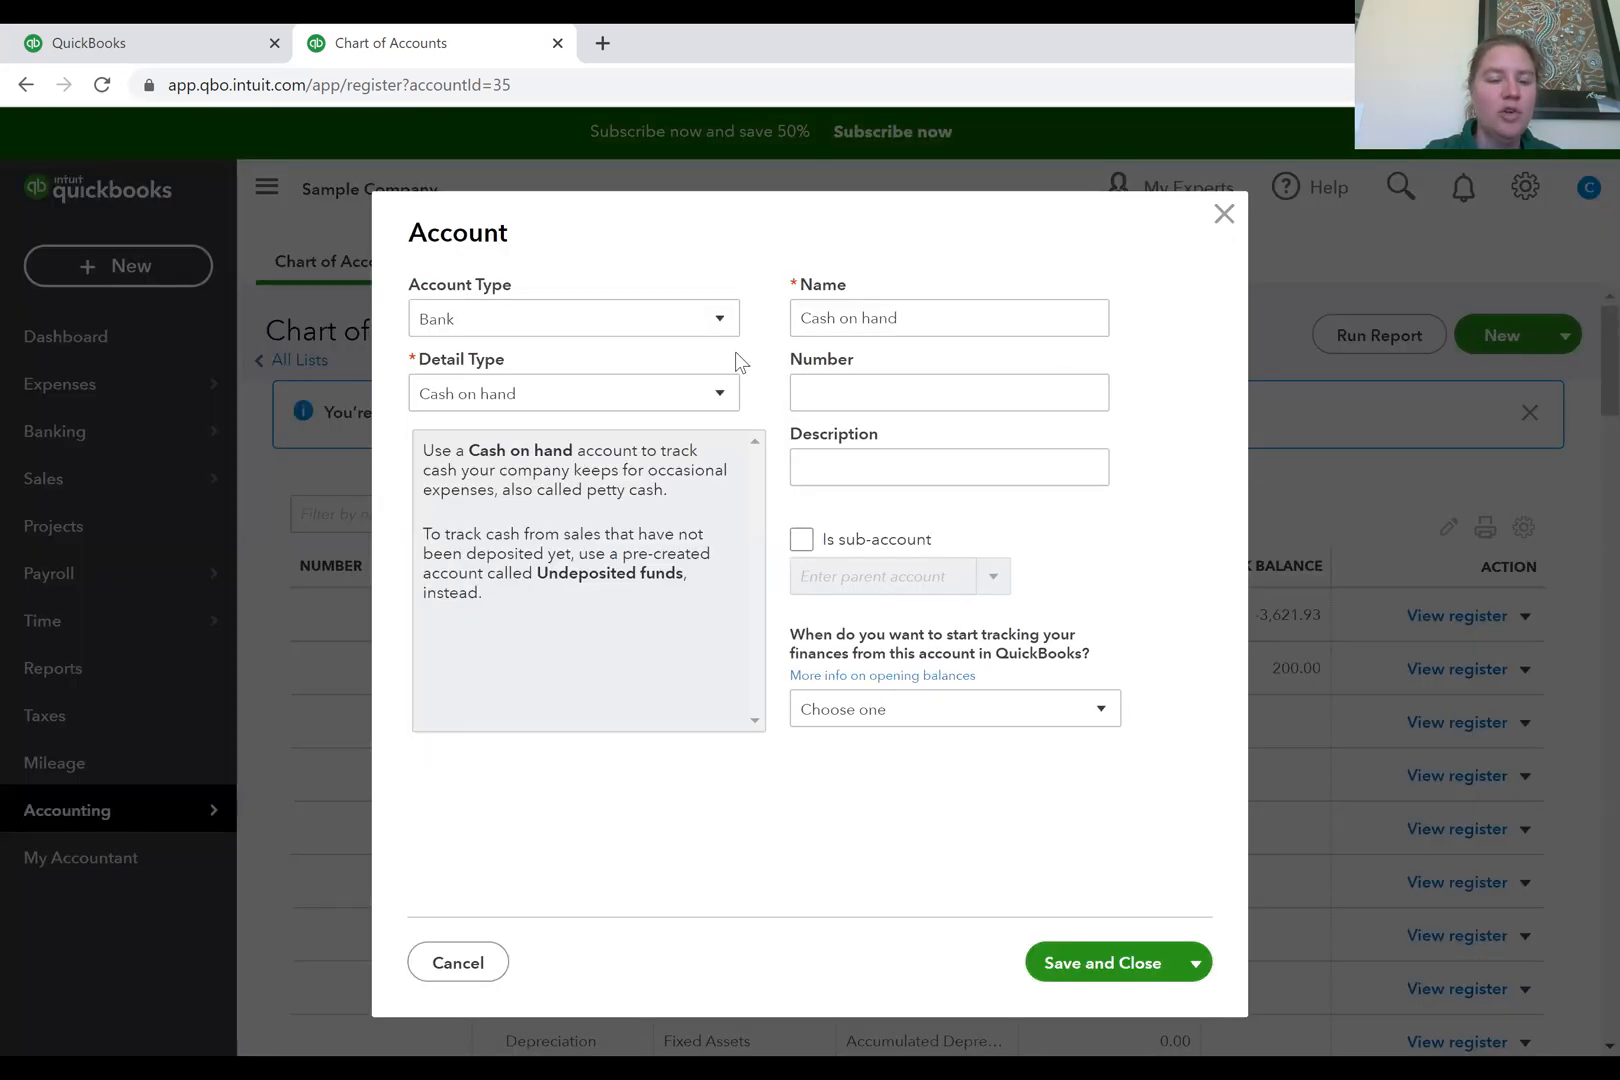
pyautogui.click(633, 330)
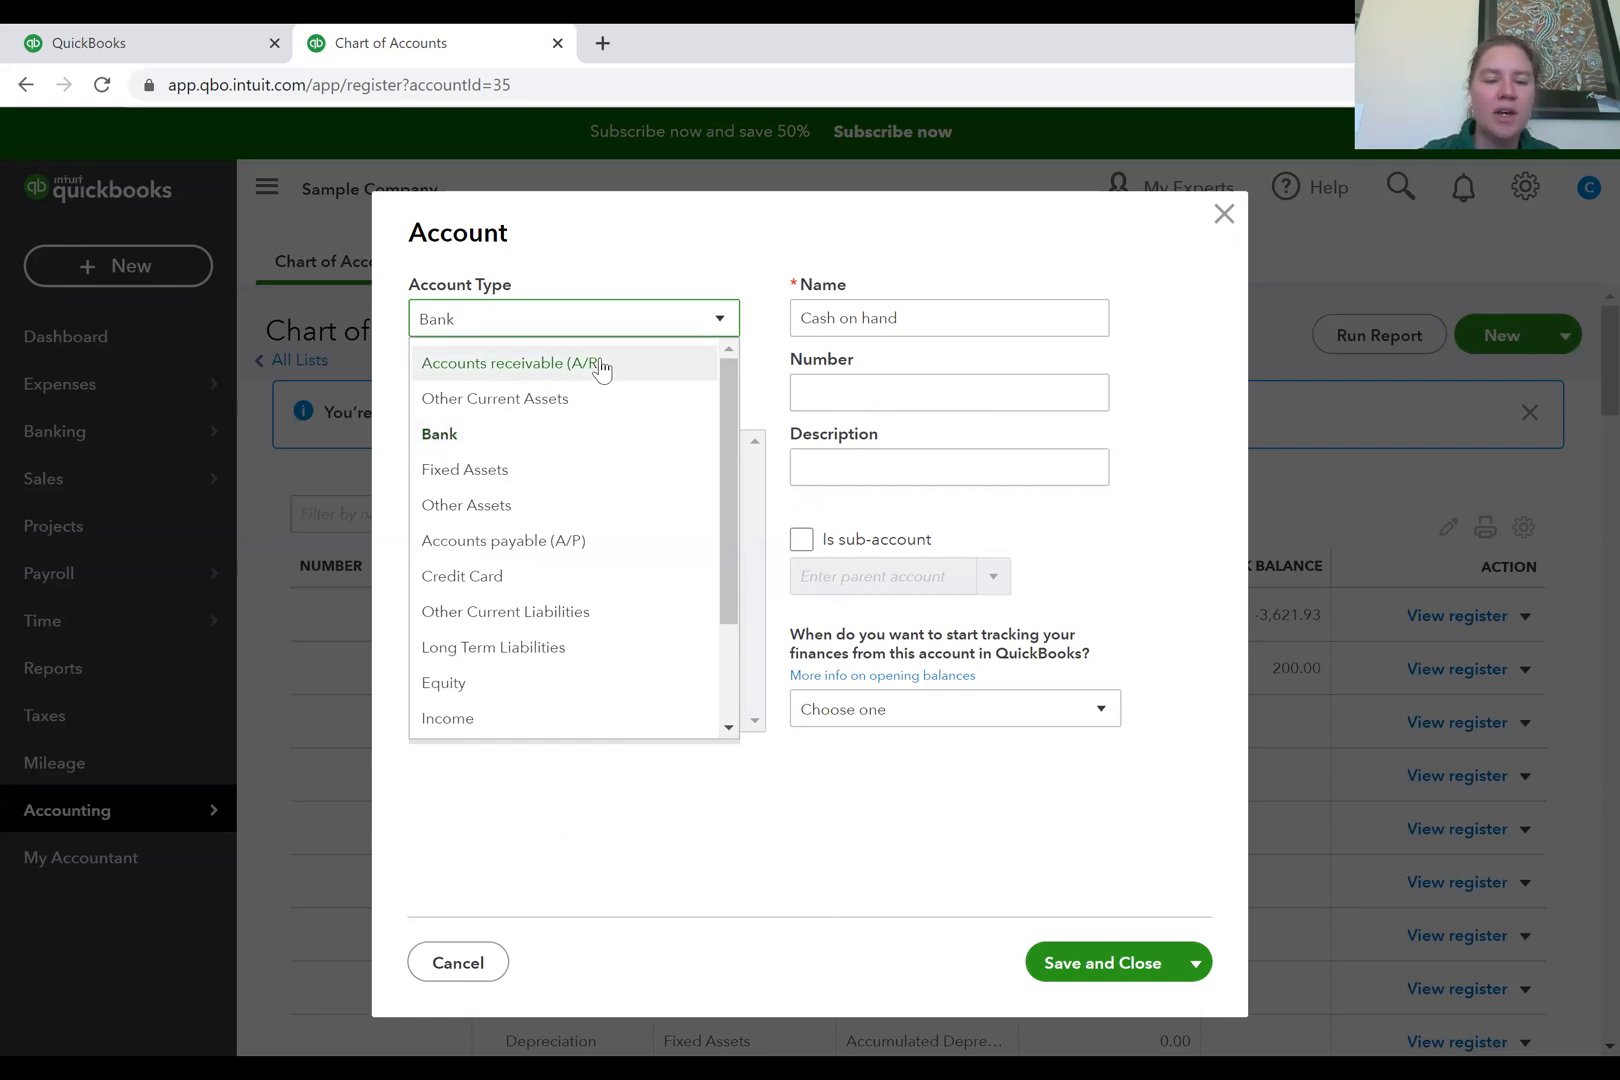
pyautogui.click(601, 366)
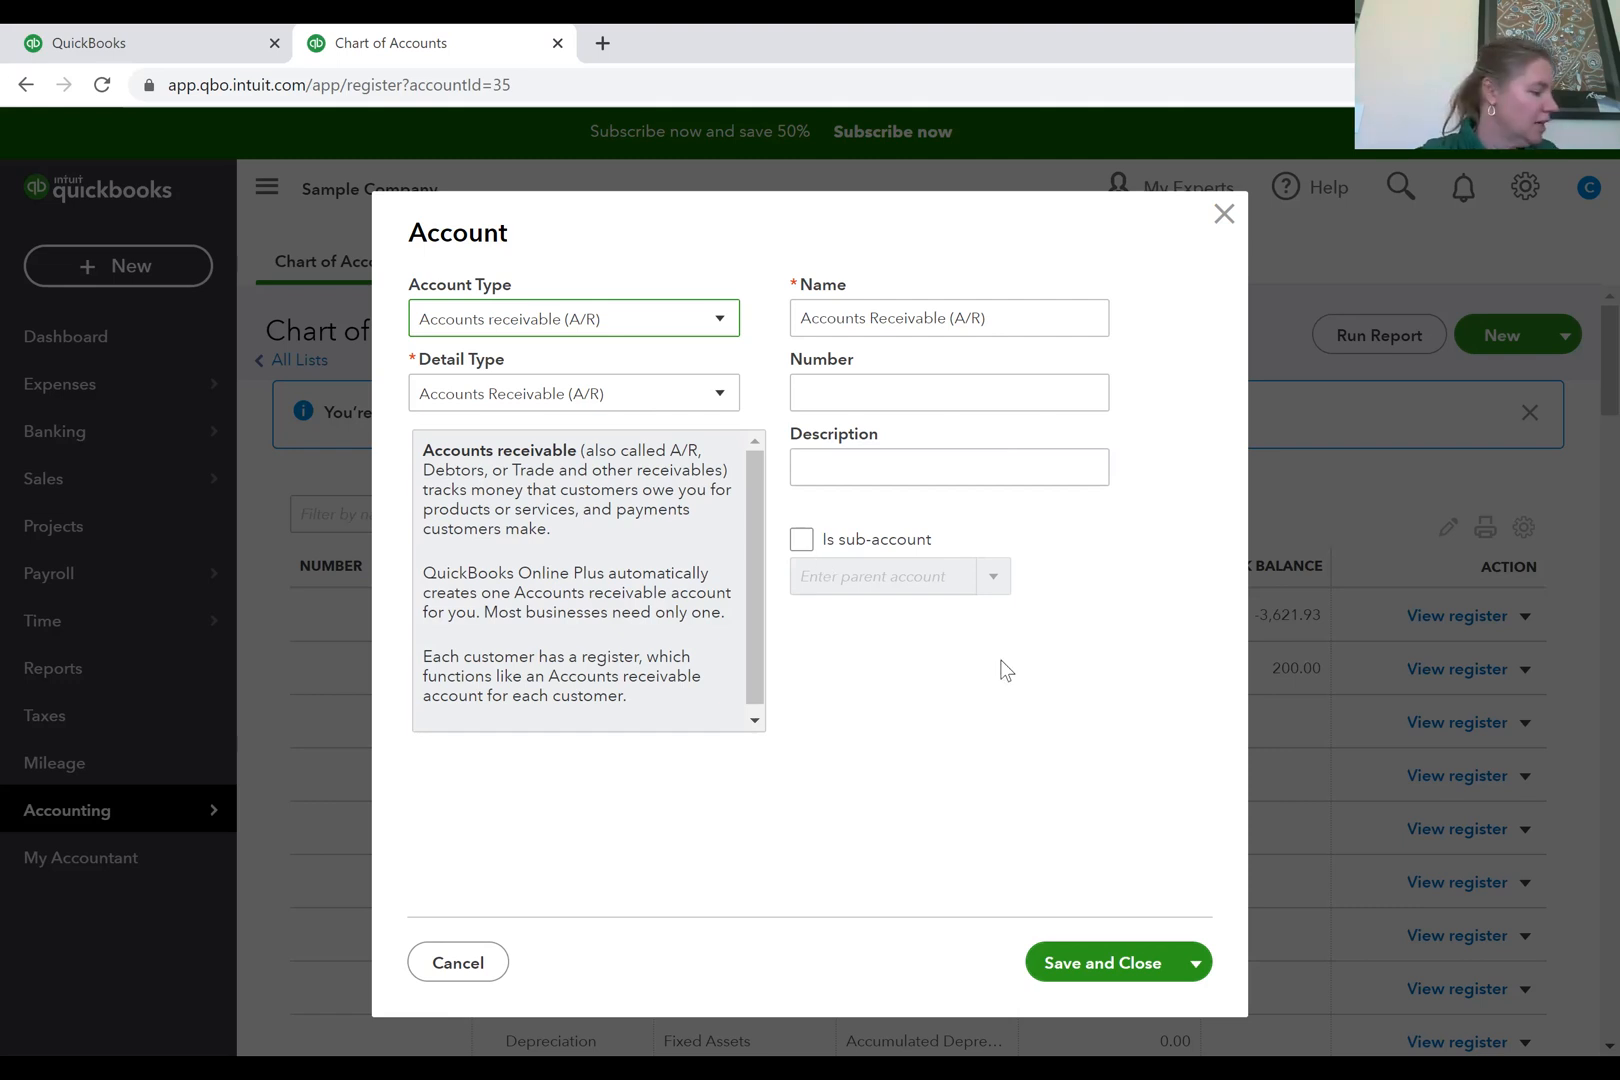
pyautogui.click(1222, 216)
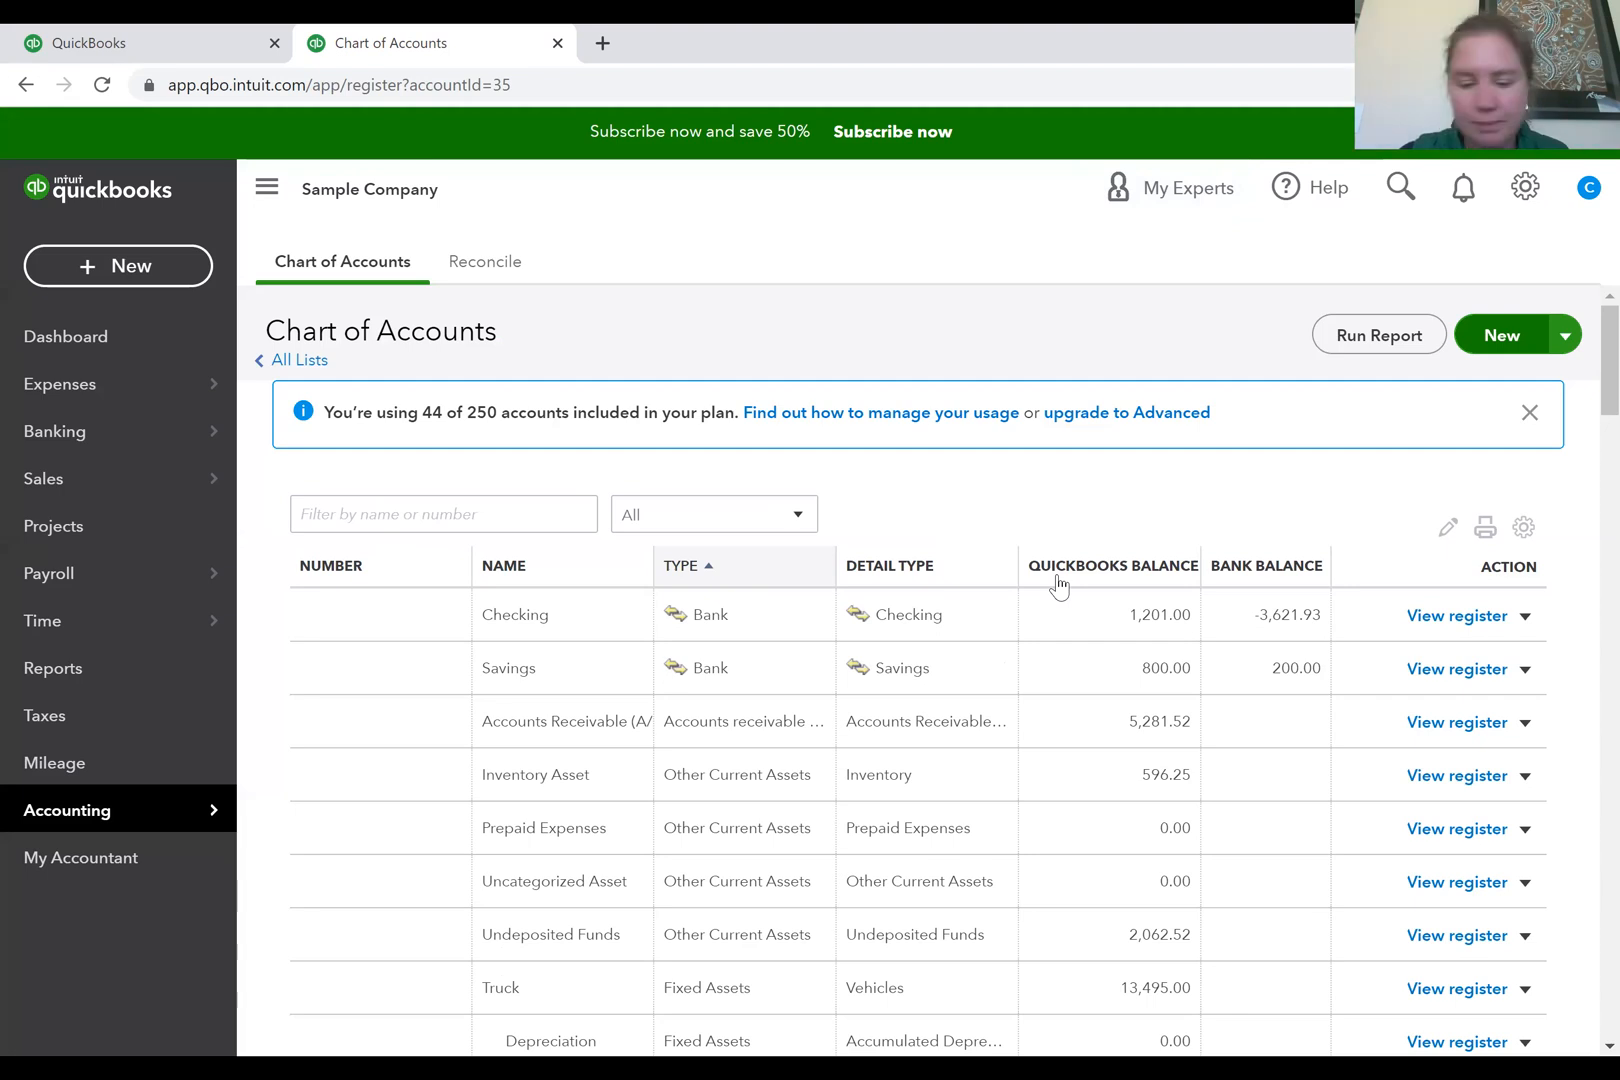
# Fill in a new account form with account type and detail type Other Current Assets and the name "Undeposited funds".
pyautogui.click(1498, 340)
pyautogui.click(1082, 386)
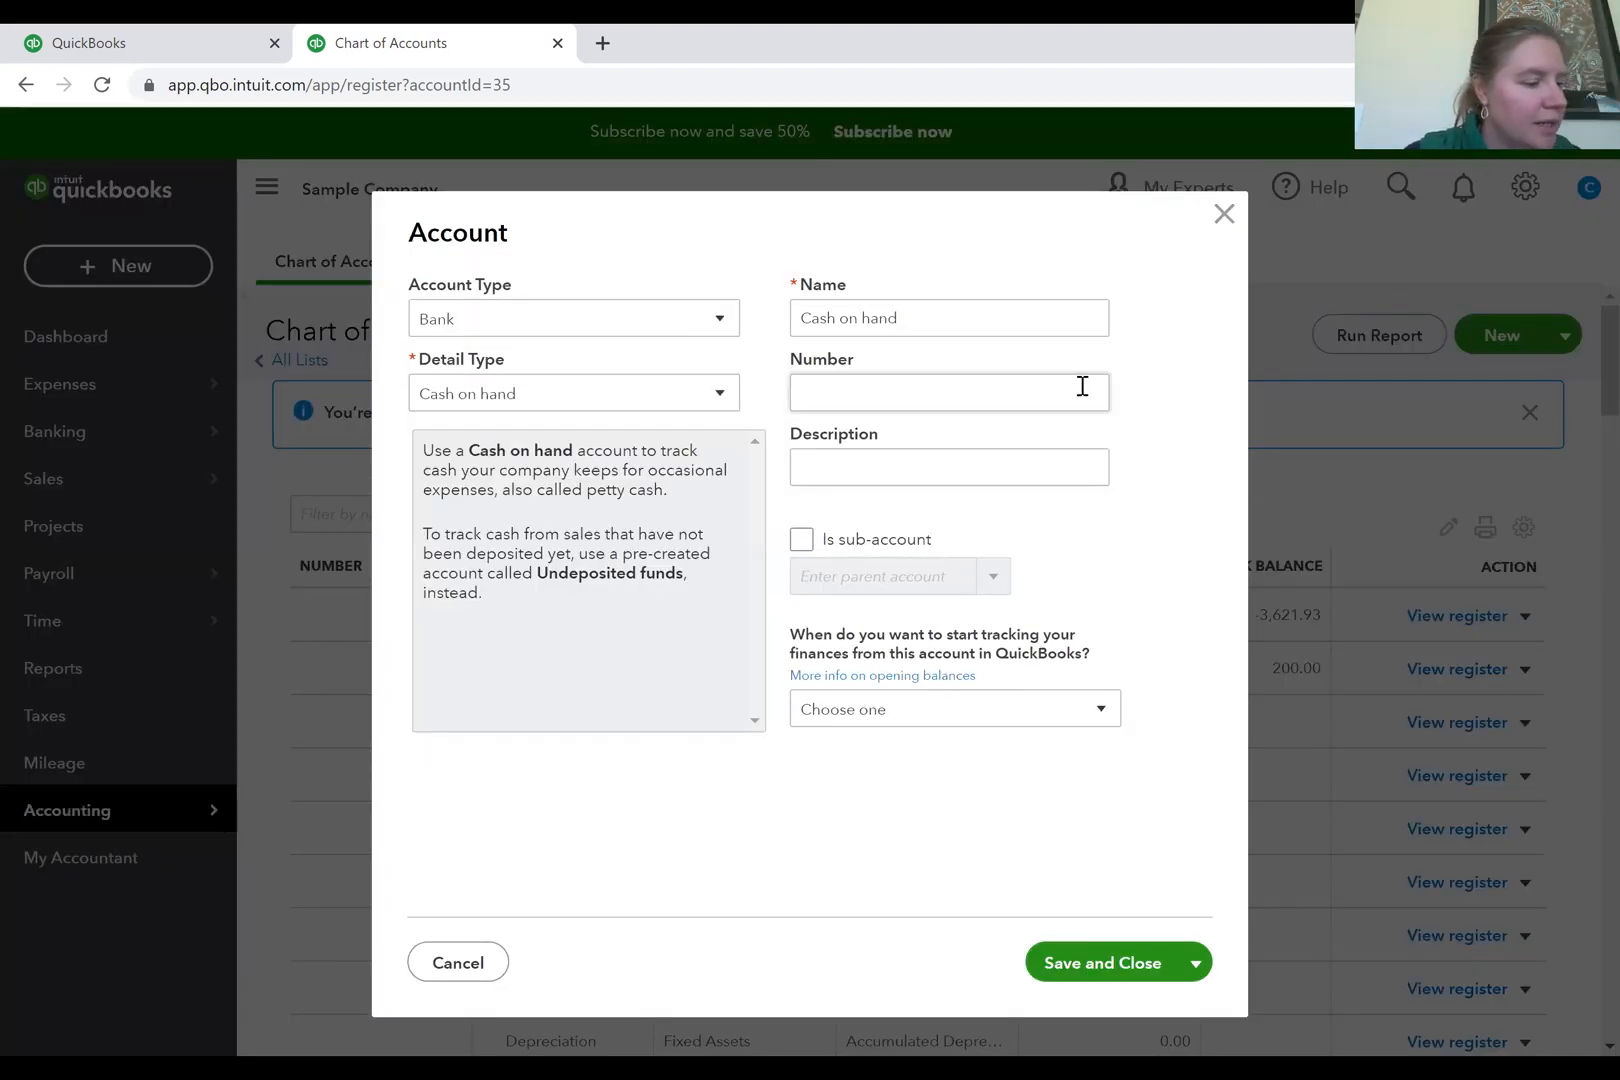
pyautogui.click(605, 320)
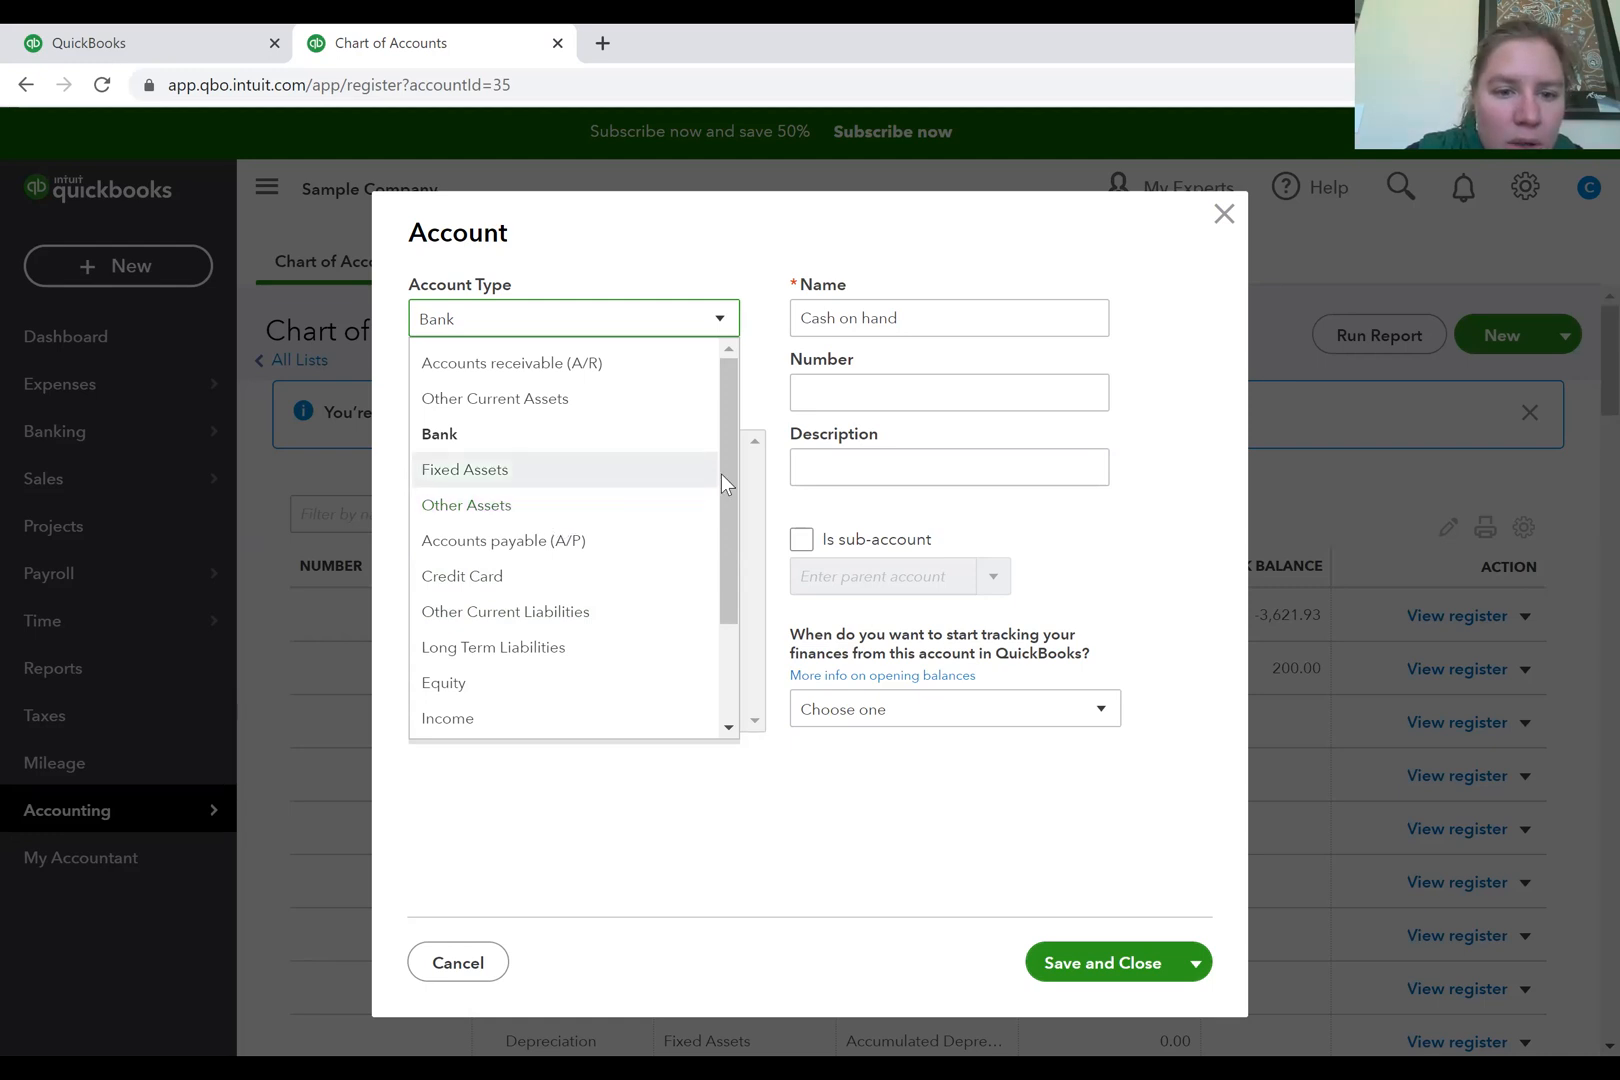
pyautogui.click(609, 408)
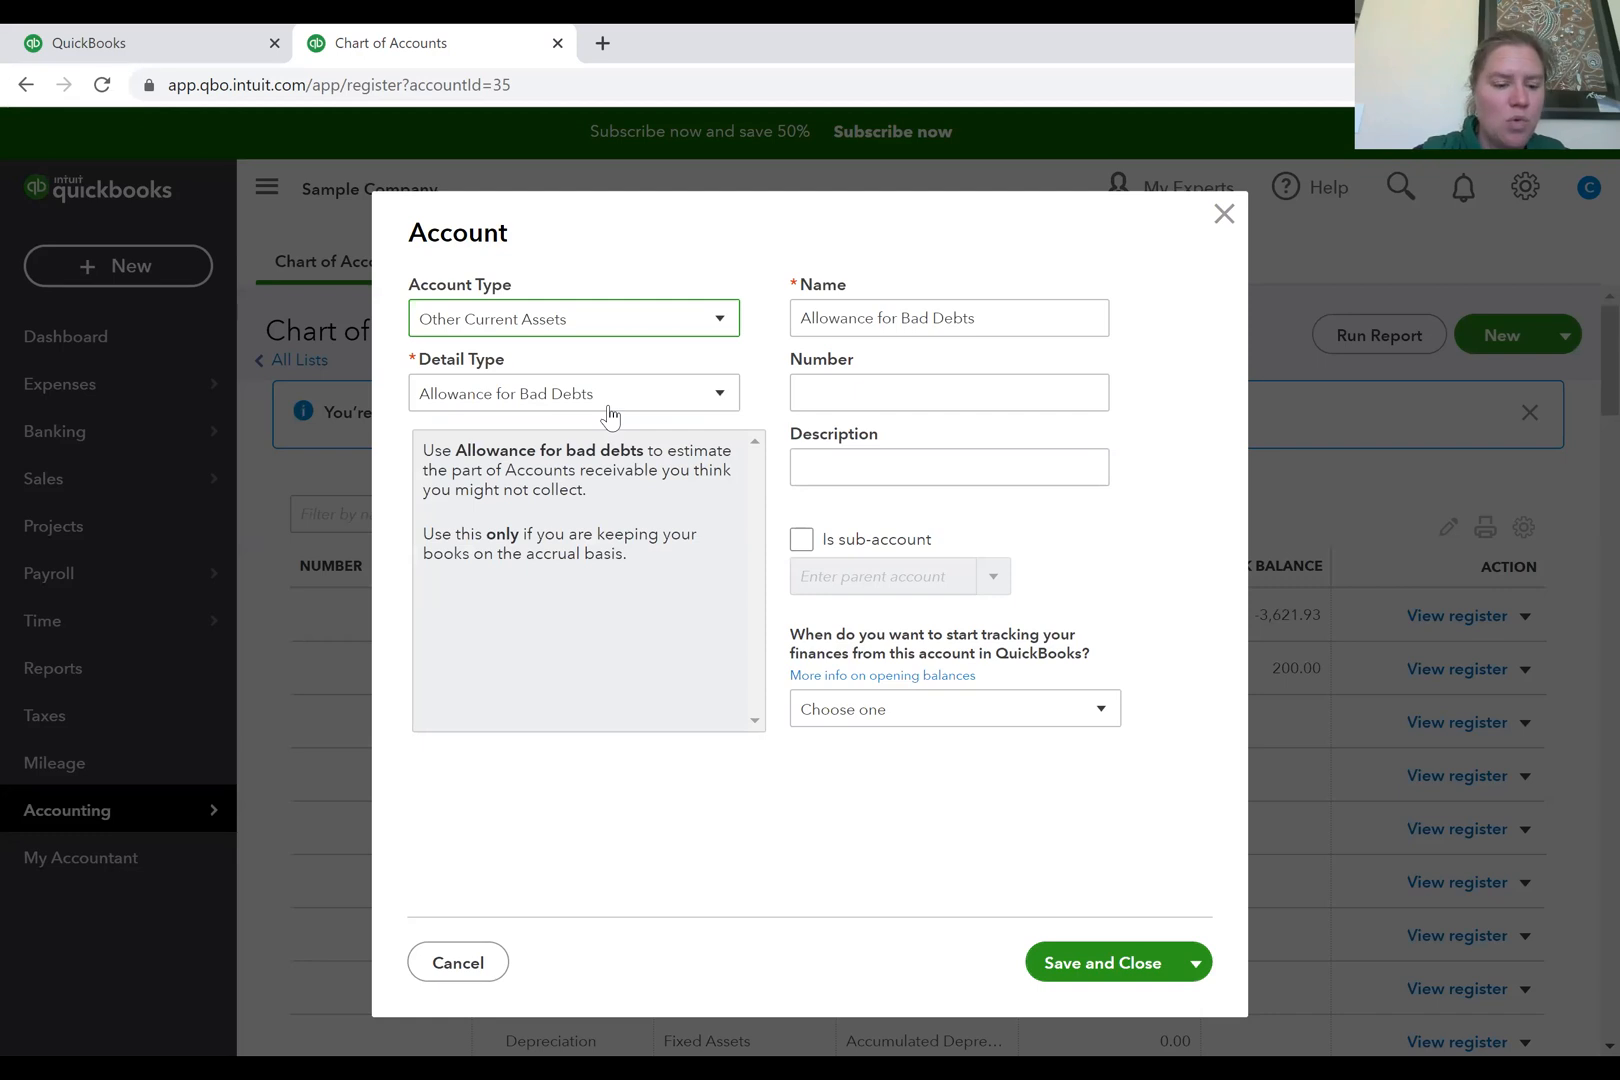
pyautogui.click(610, 410)
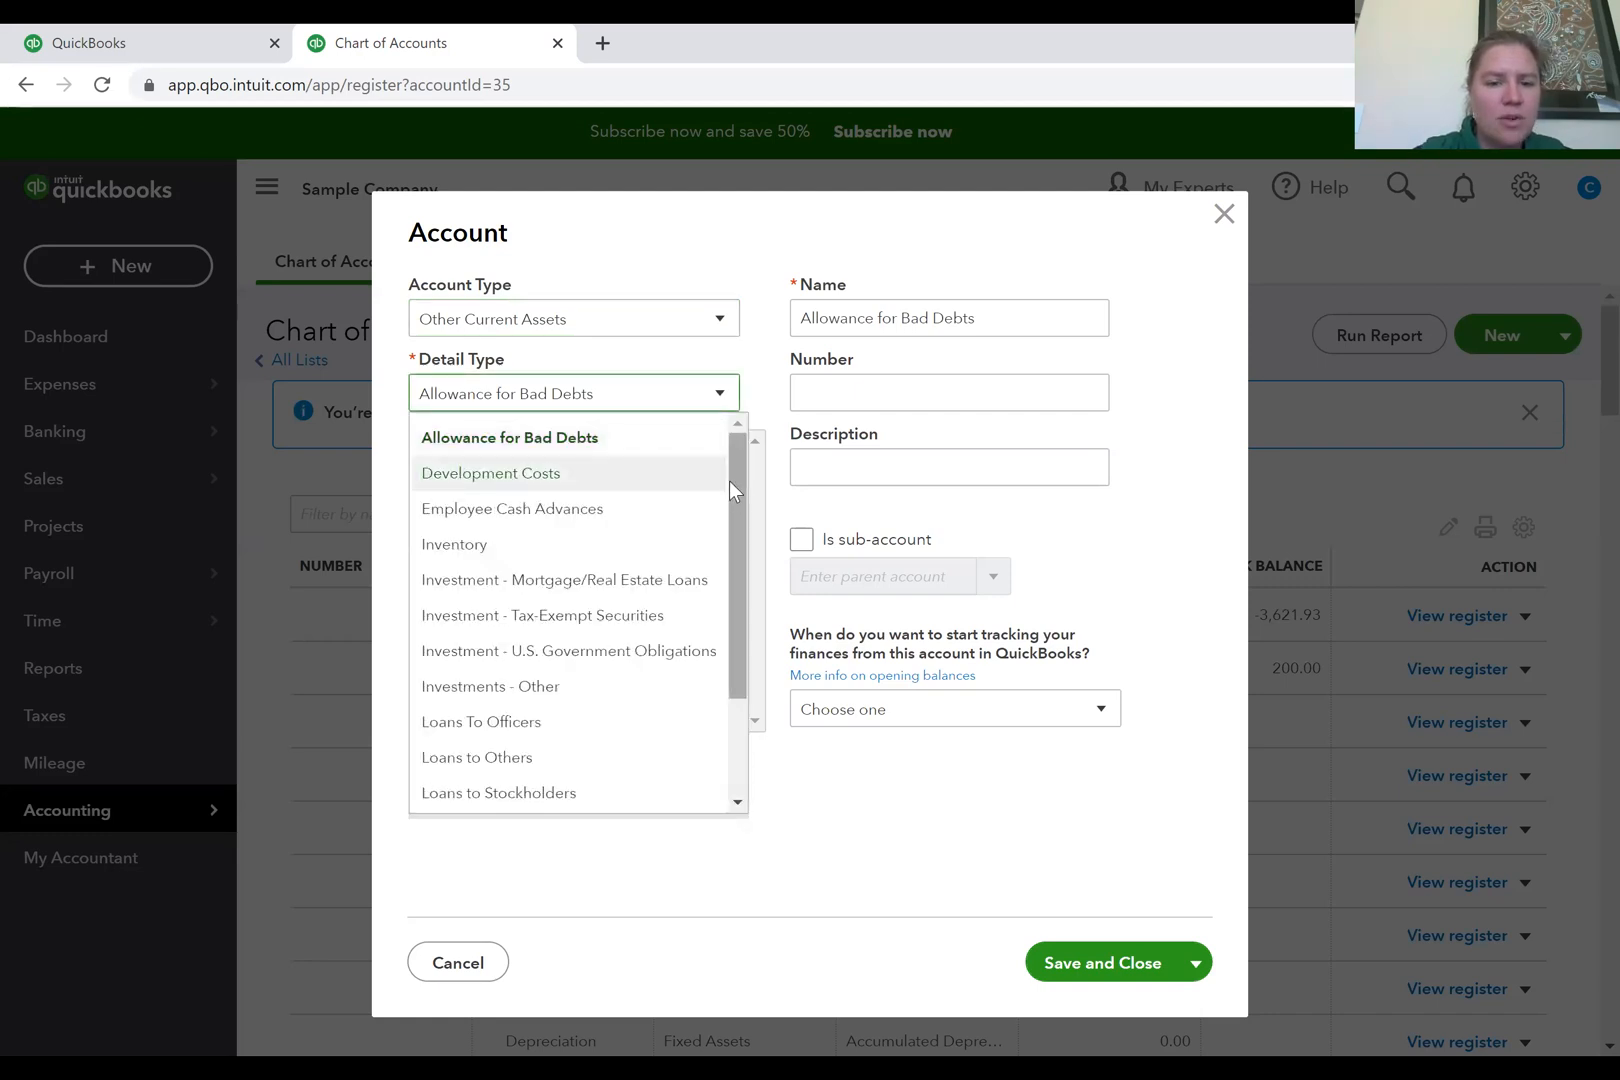
pyautogui.moveTo(729, 466); pyautogui.dragTo(745, 676)
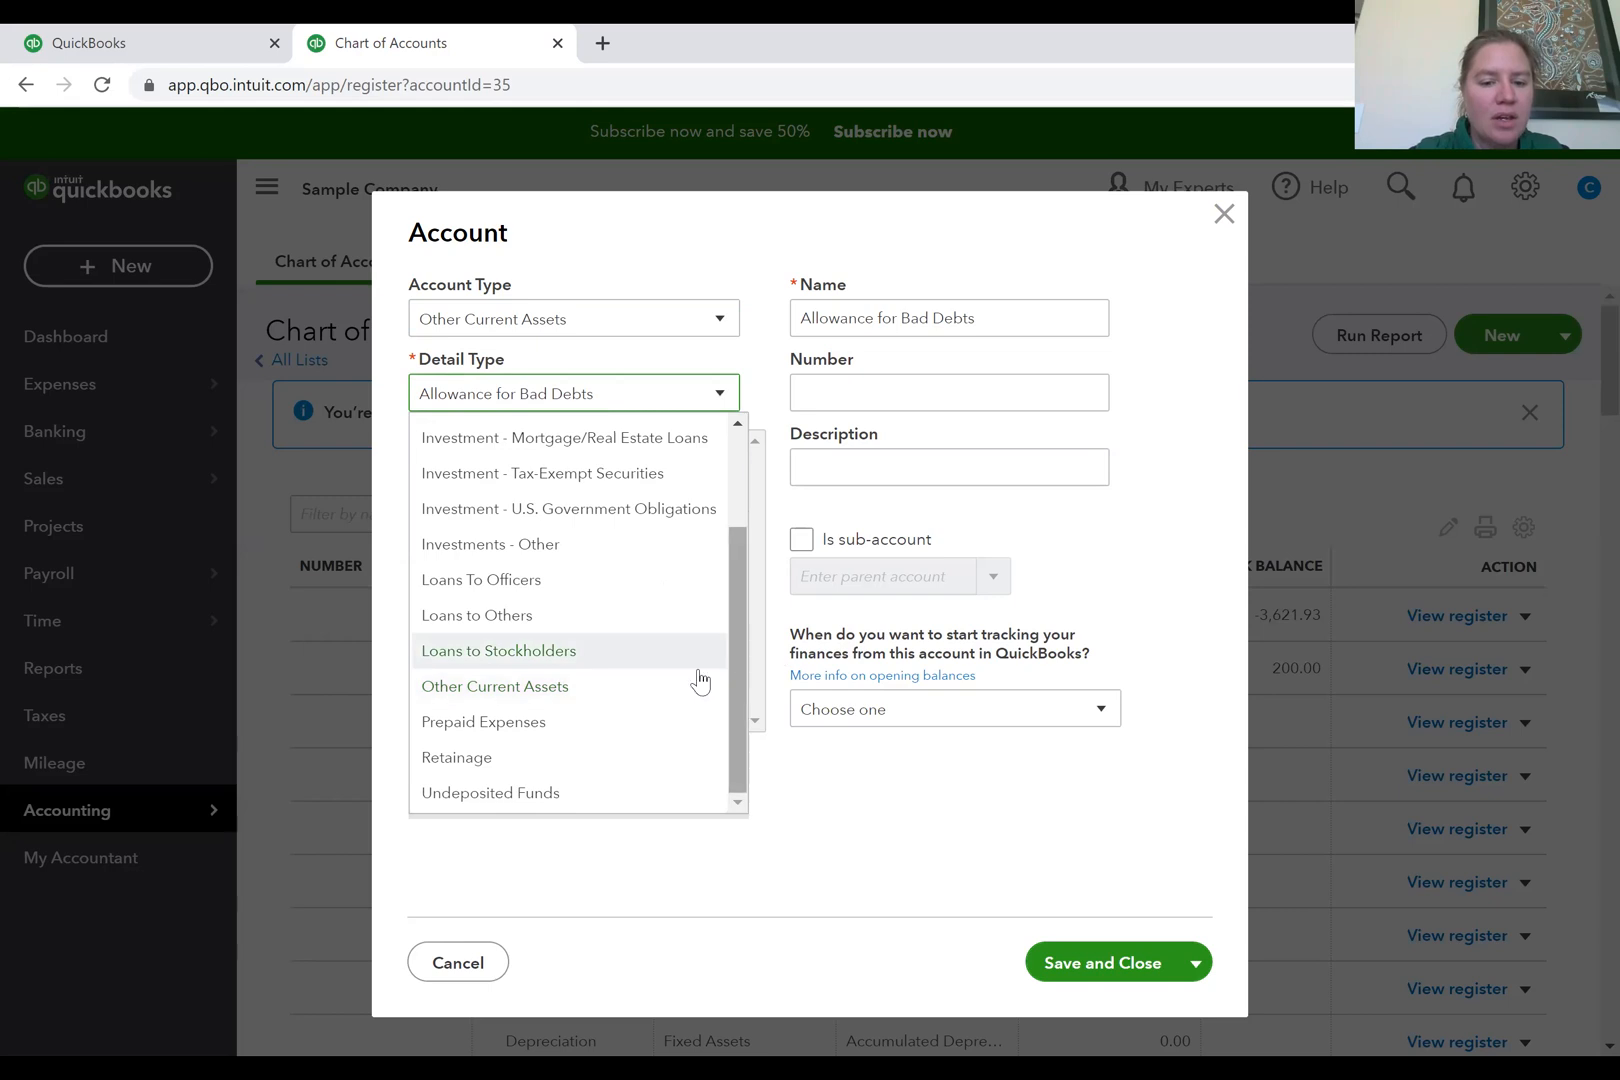
pyautogui.click(600, 686)
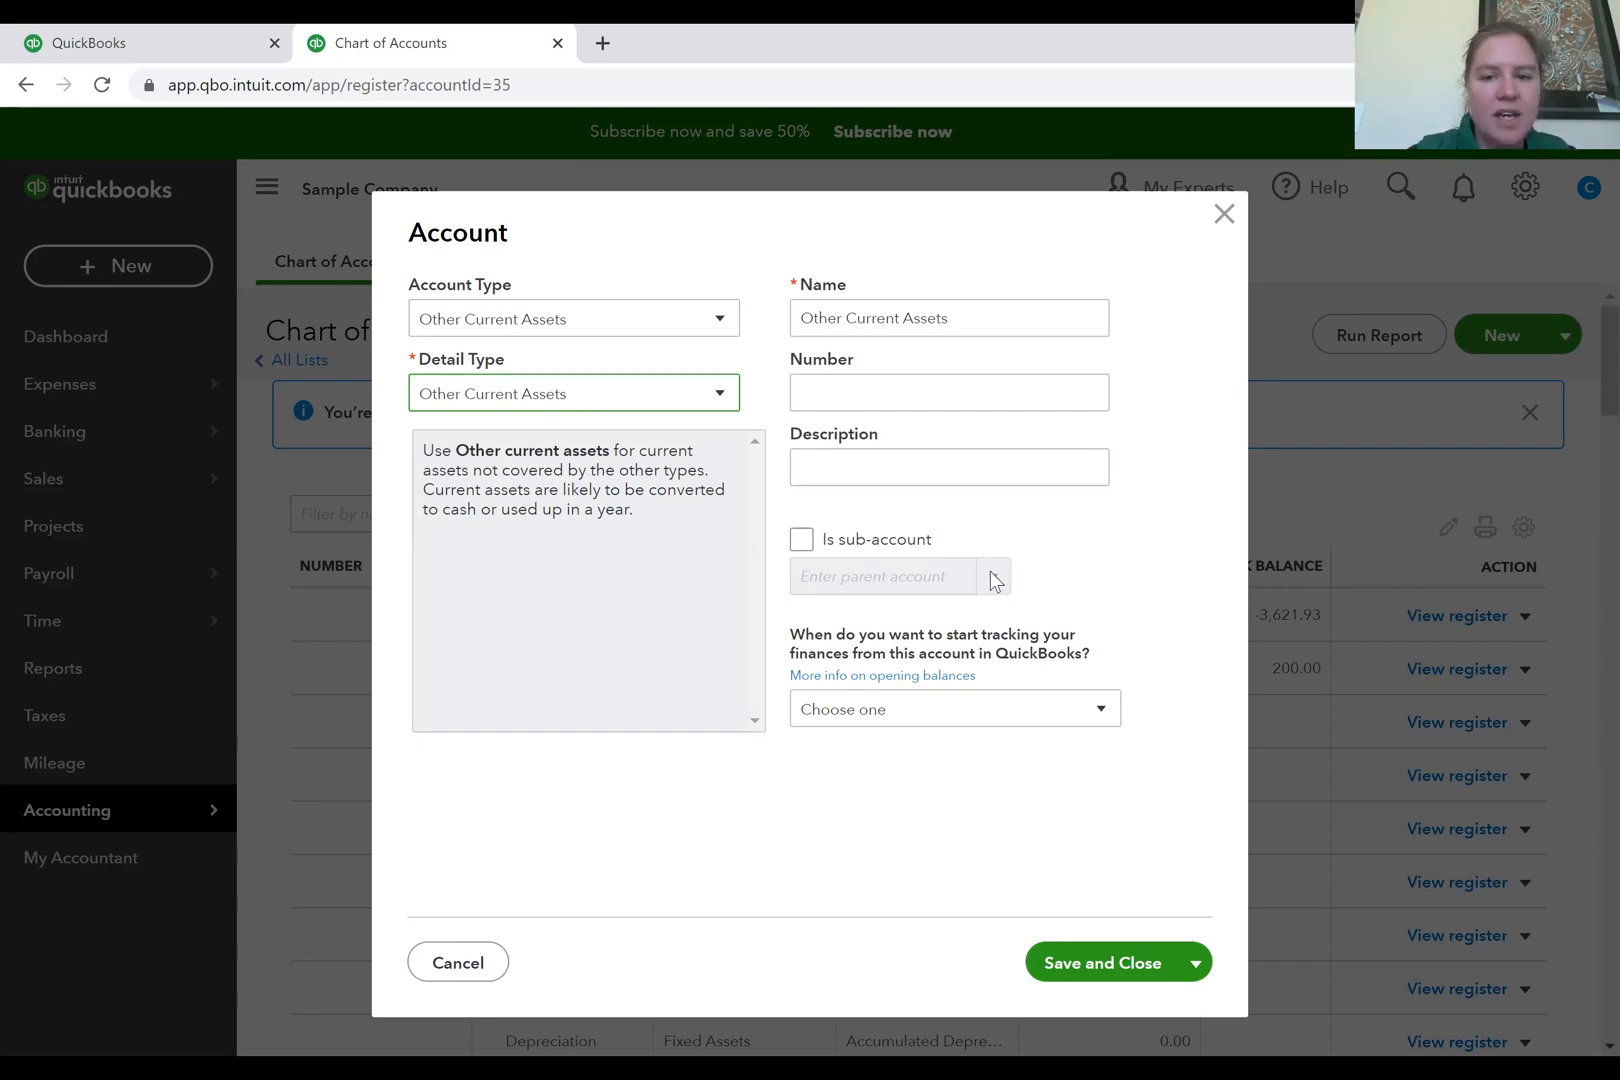
pyautogui.tripleClick(988, 325)
pyautogui.write('Undep')
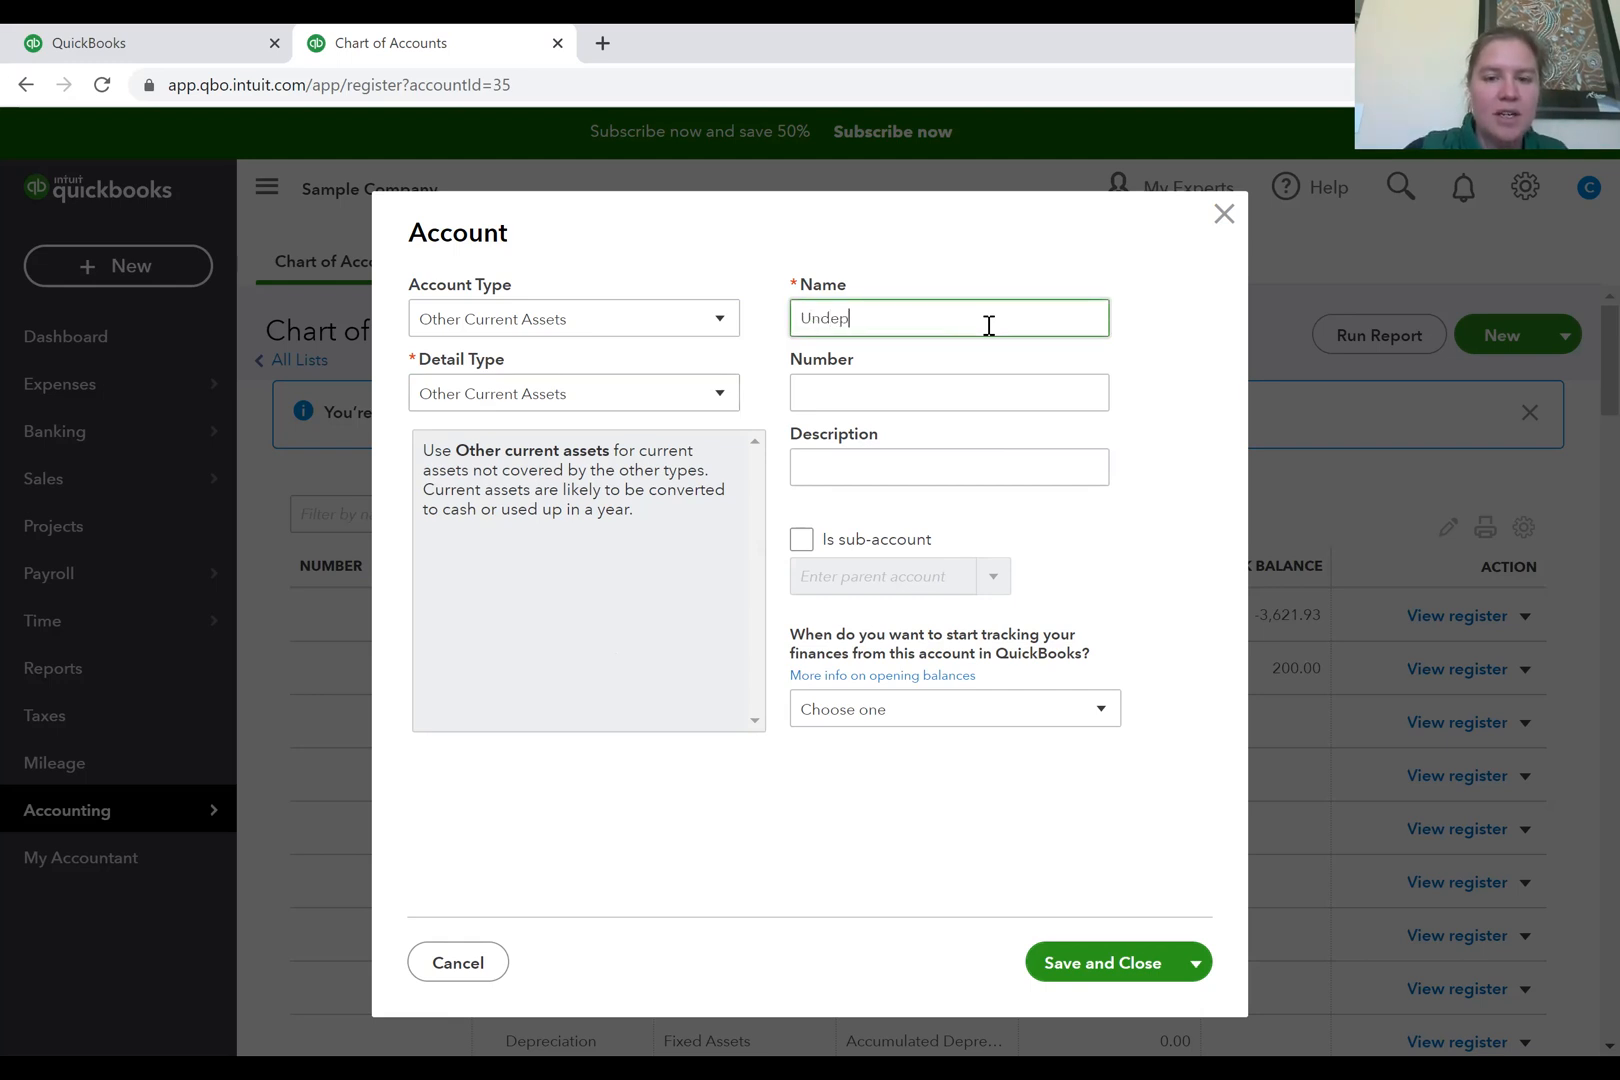
pyautogui.write('osited funds')
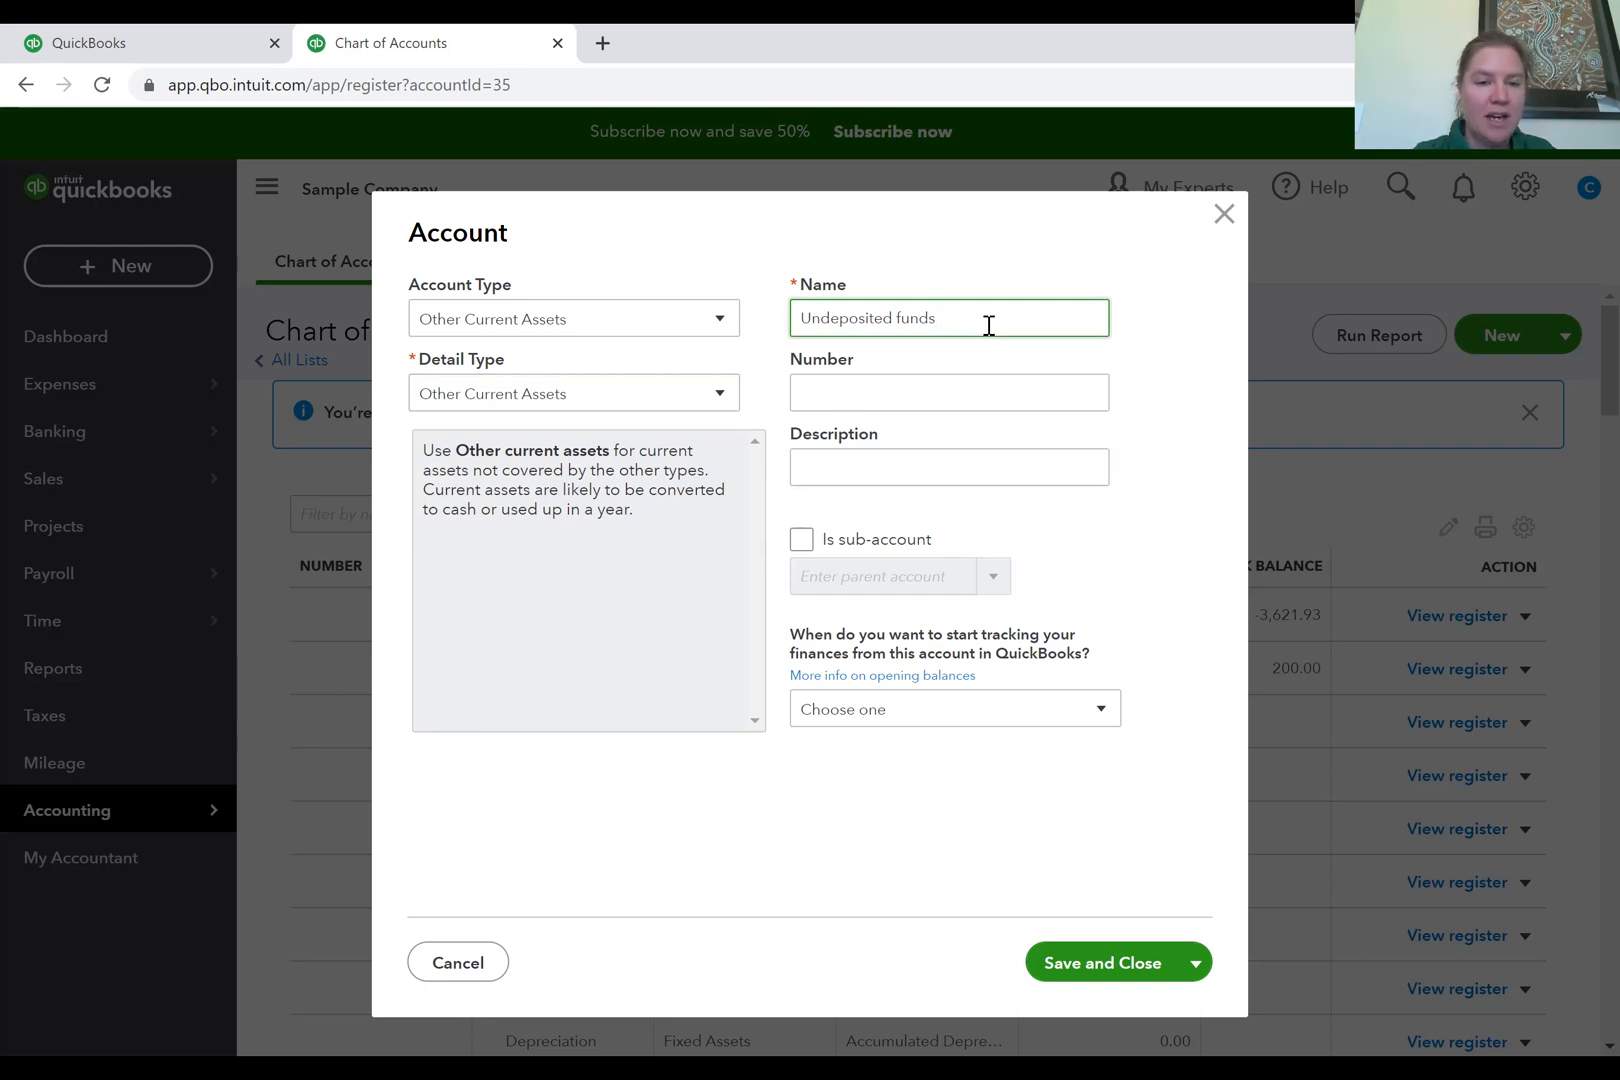
# Switch the new account's type to Other Current Liabilities and close the form without saving.
pyautogui.click(631, 322)
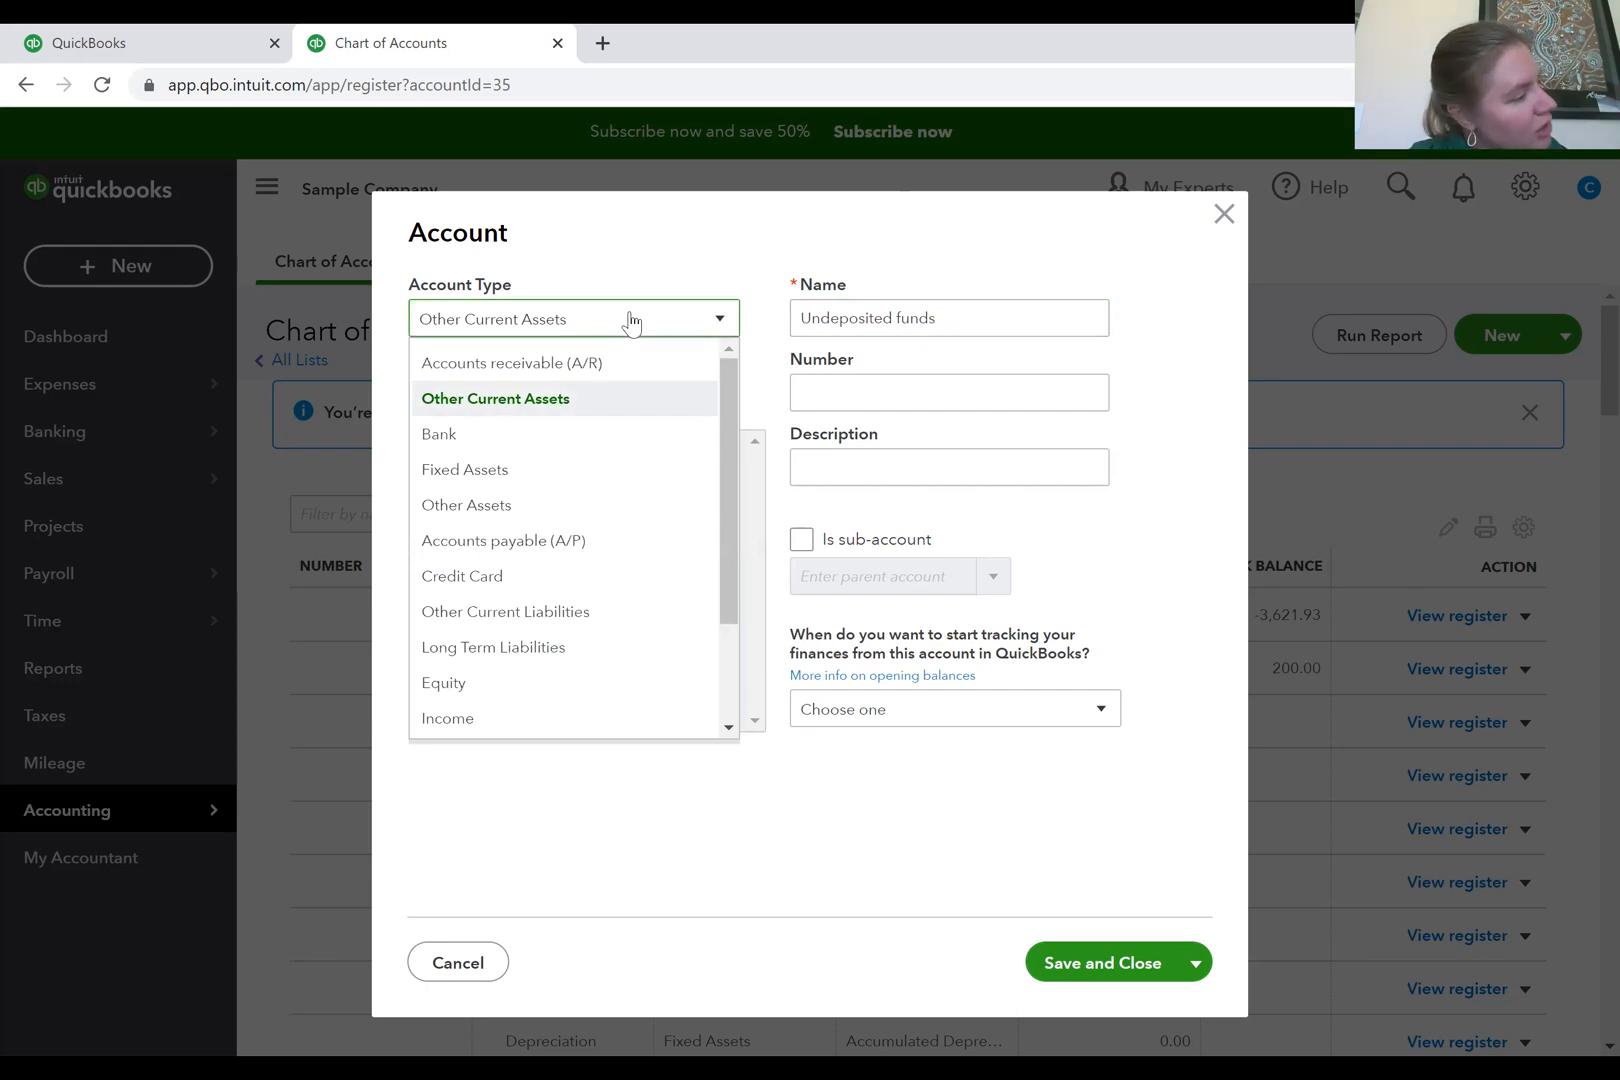
pyautogui.moveTo(721, 411); pyautogui.dragTo(721, 521)
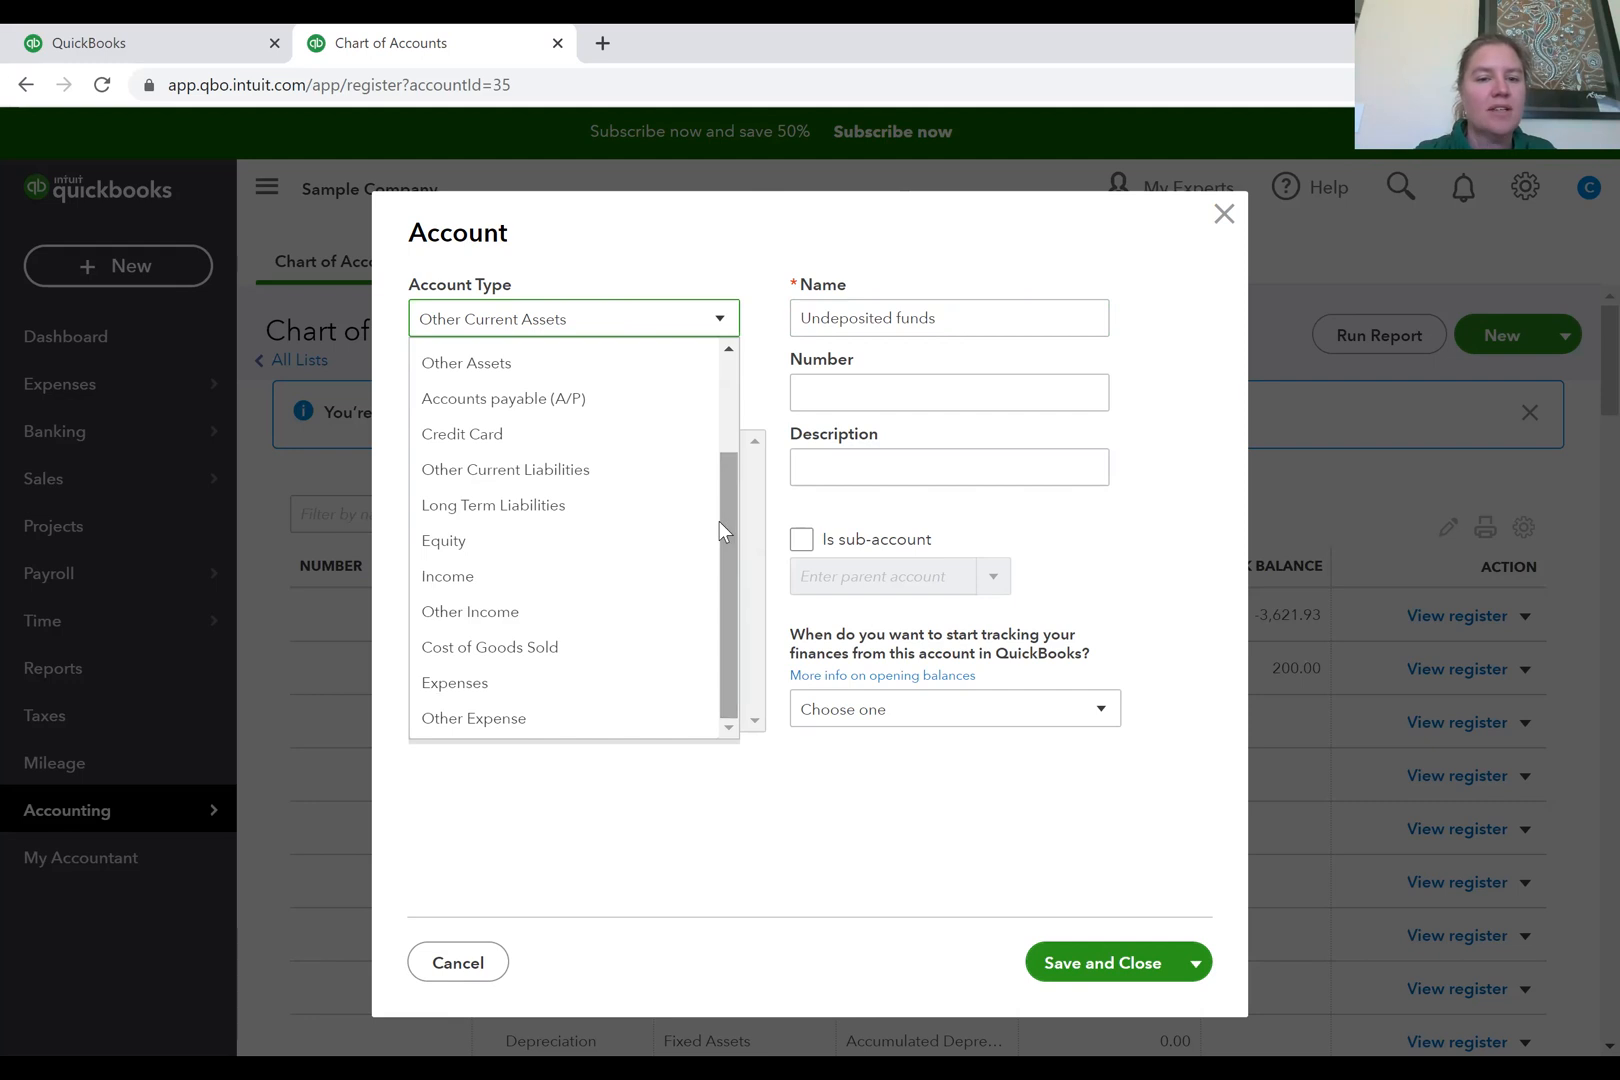
pyautogui.click(547, 471)
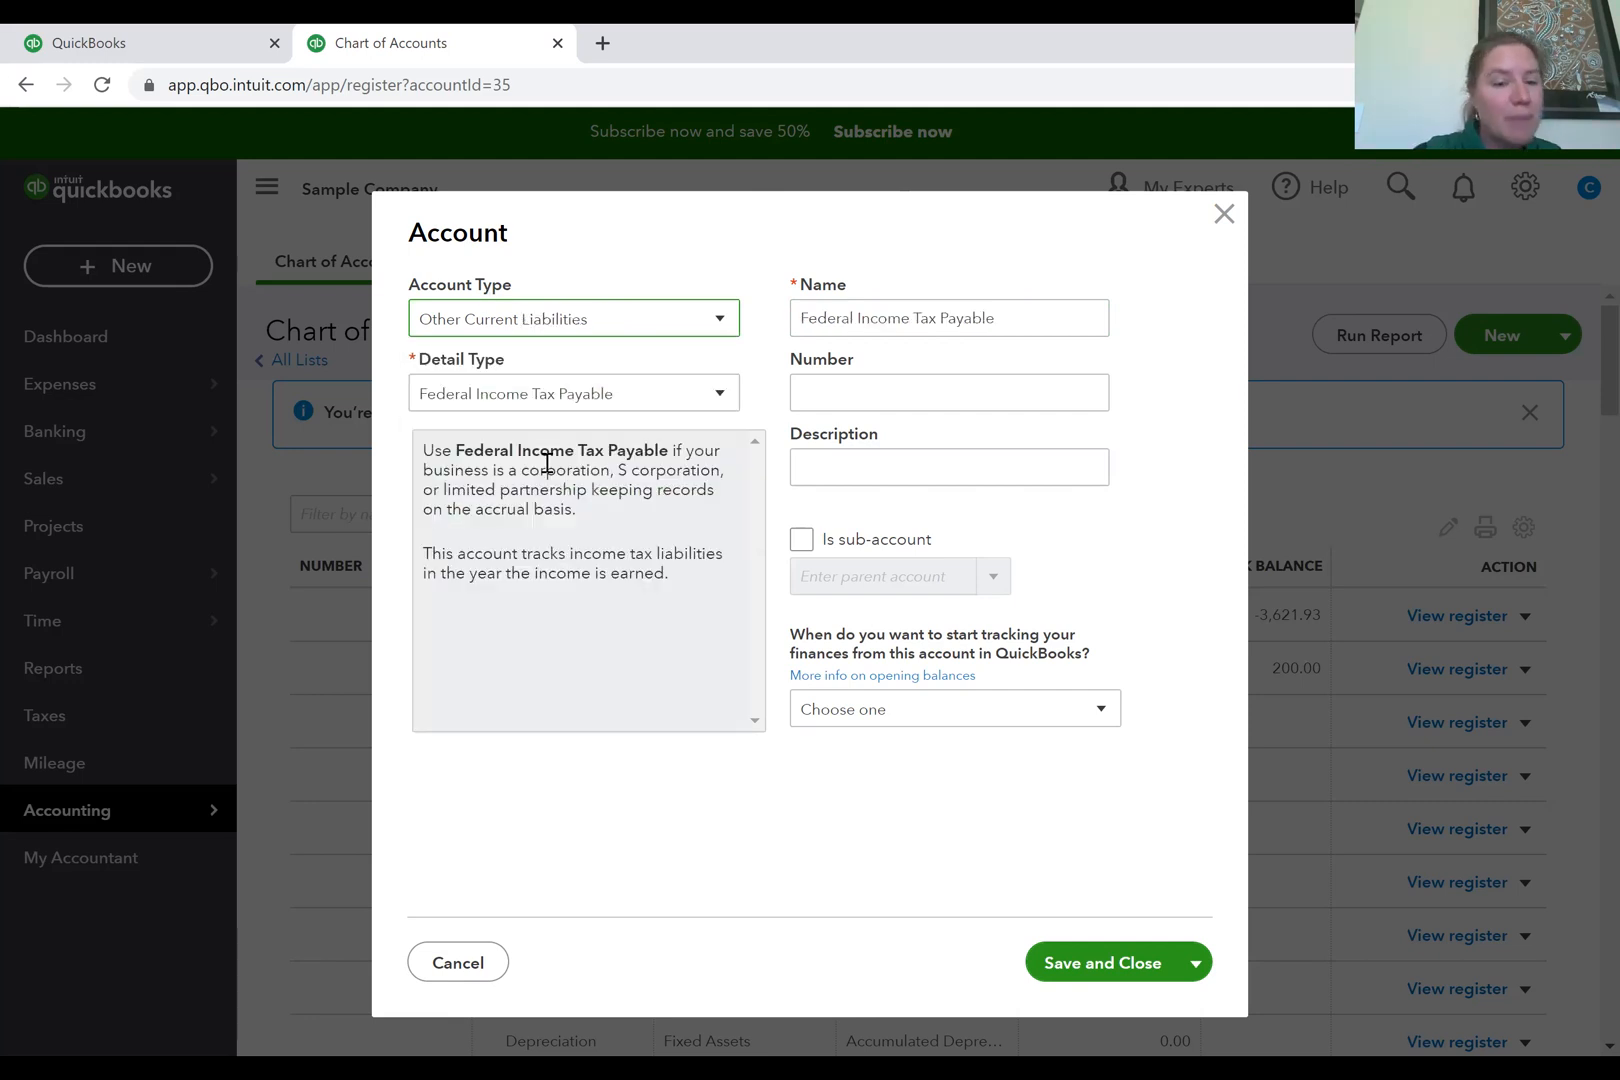
pyautogui.click(1224, 216)
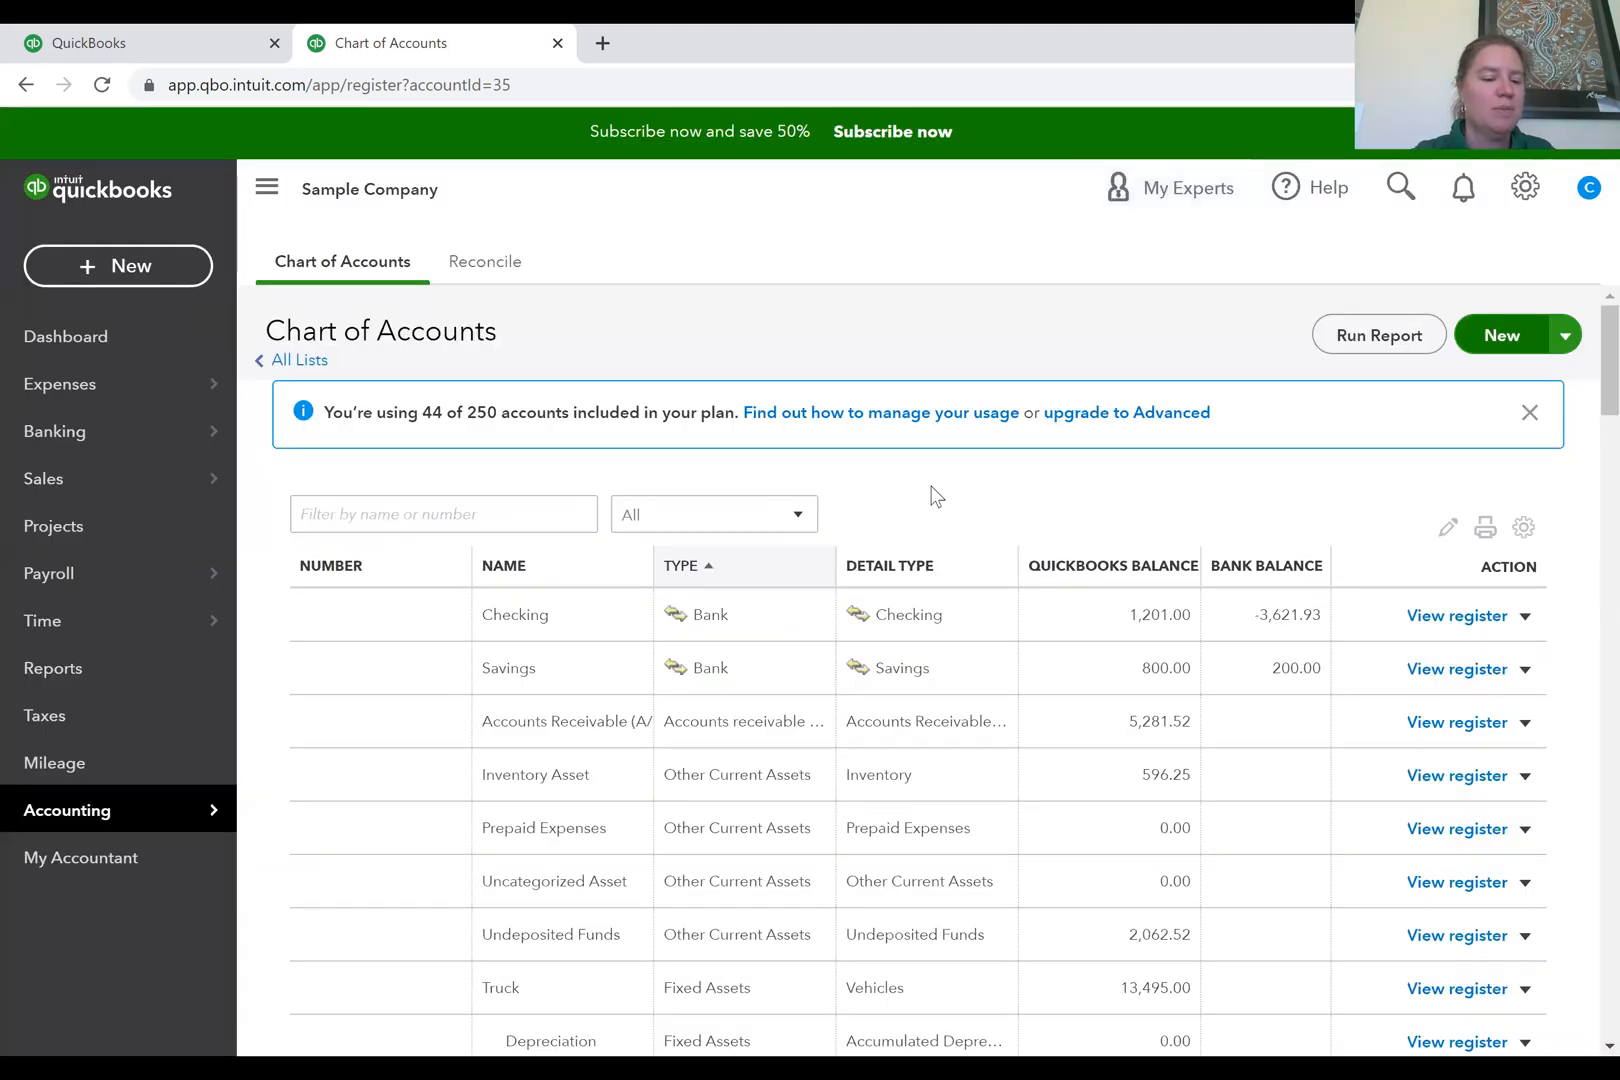